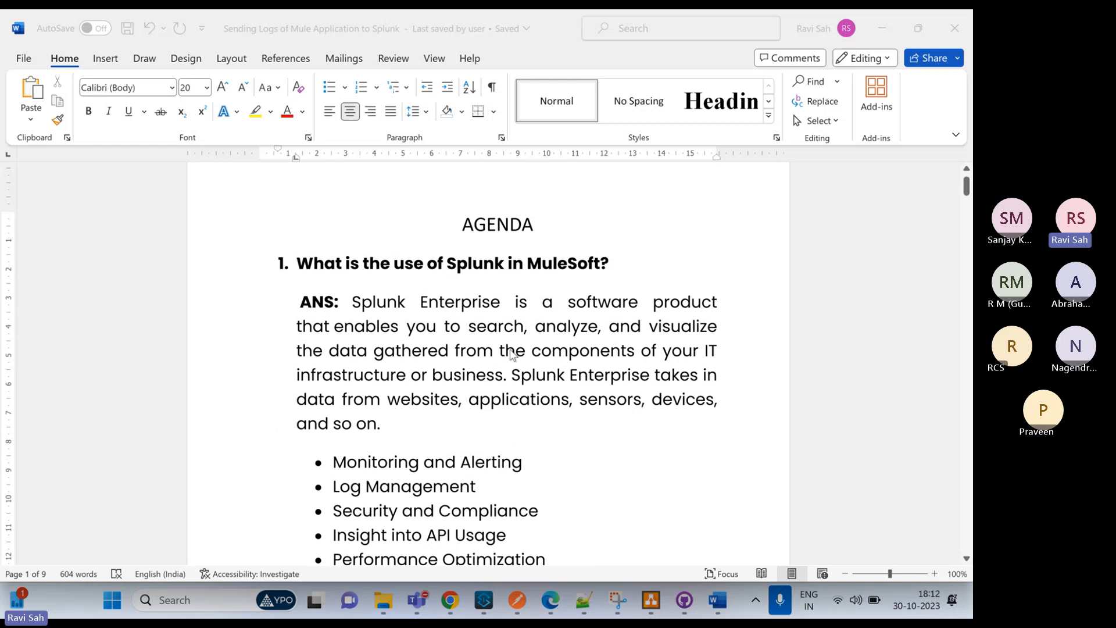
Read through the agenda on Splunk's use in MuleSoft and the introduction to MuleSoft and Splunk integration
scroll(513, 445, "down", 2)
scroll(514, 444, "down", 8)
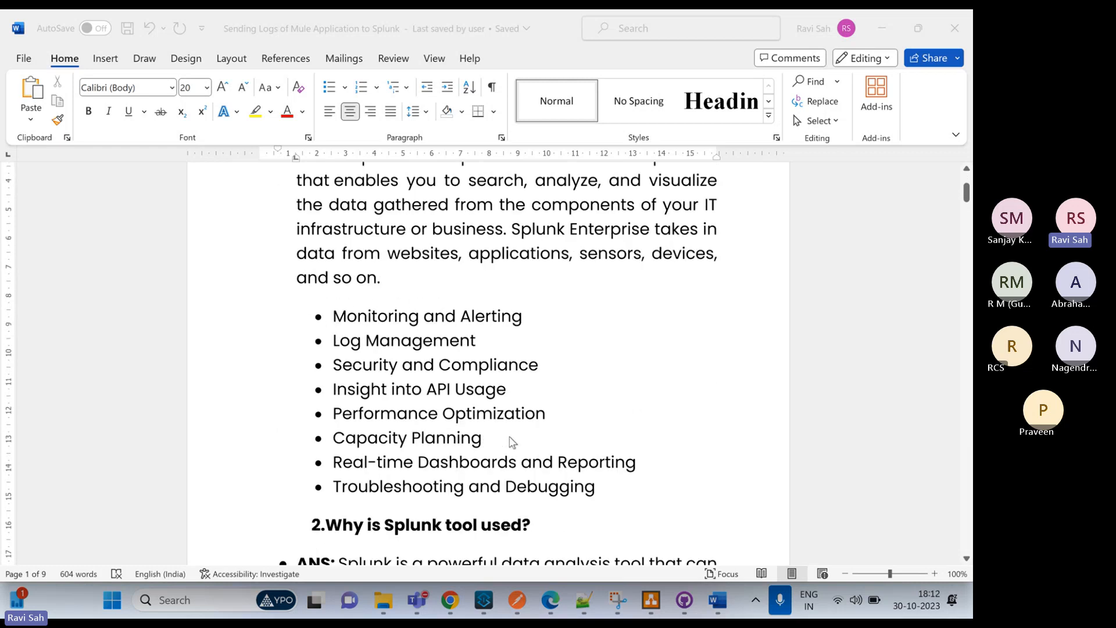
scroll(482, 438, "down", 2)
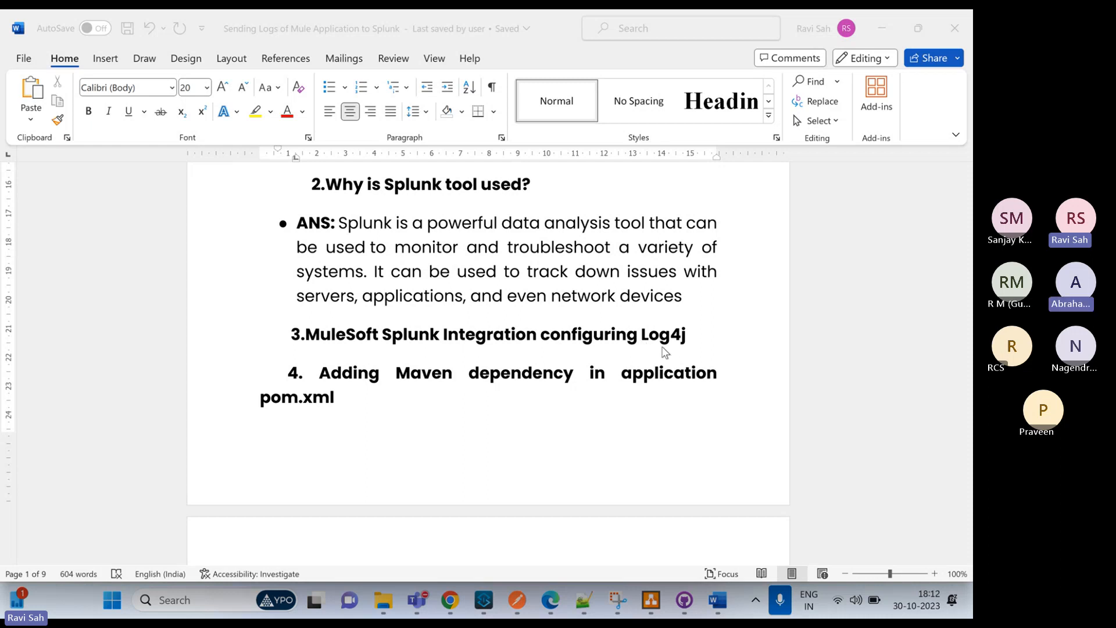
scroll(443, 389, "down", 1)
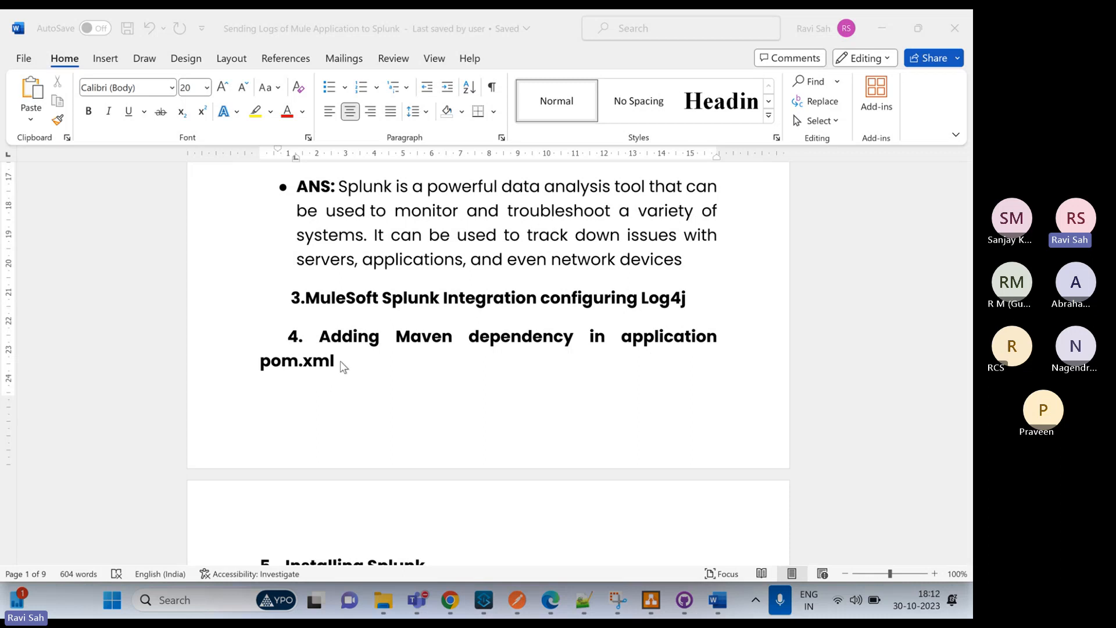
scroll(375, 383, "down", 3)
scroll(375, 384, "down", 3)
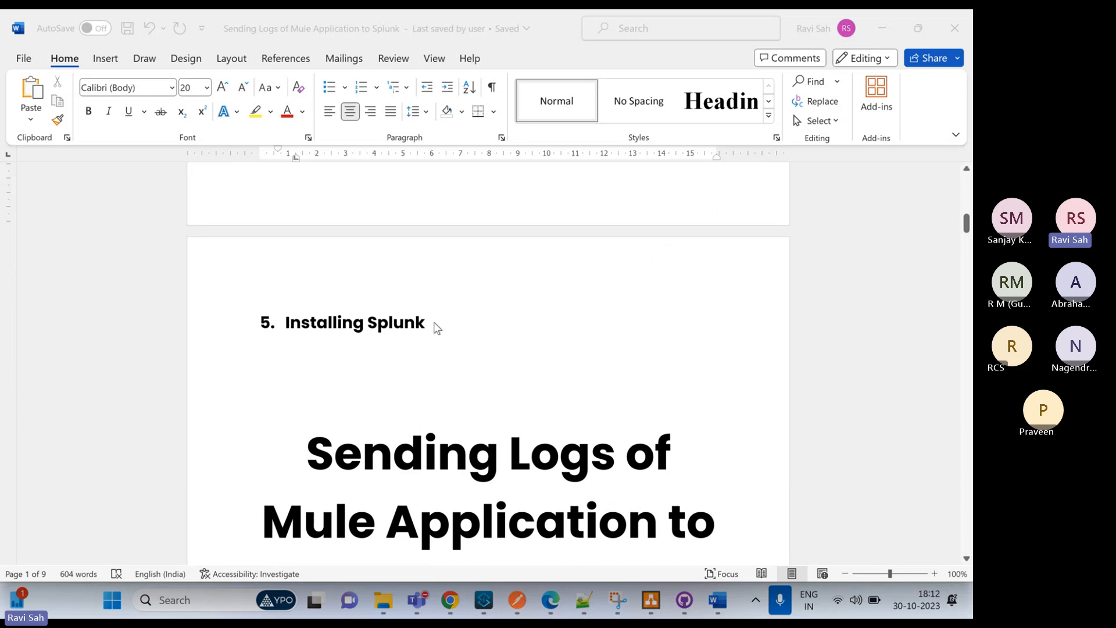
scroll(437, 327, "down", 5)
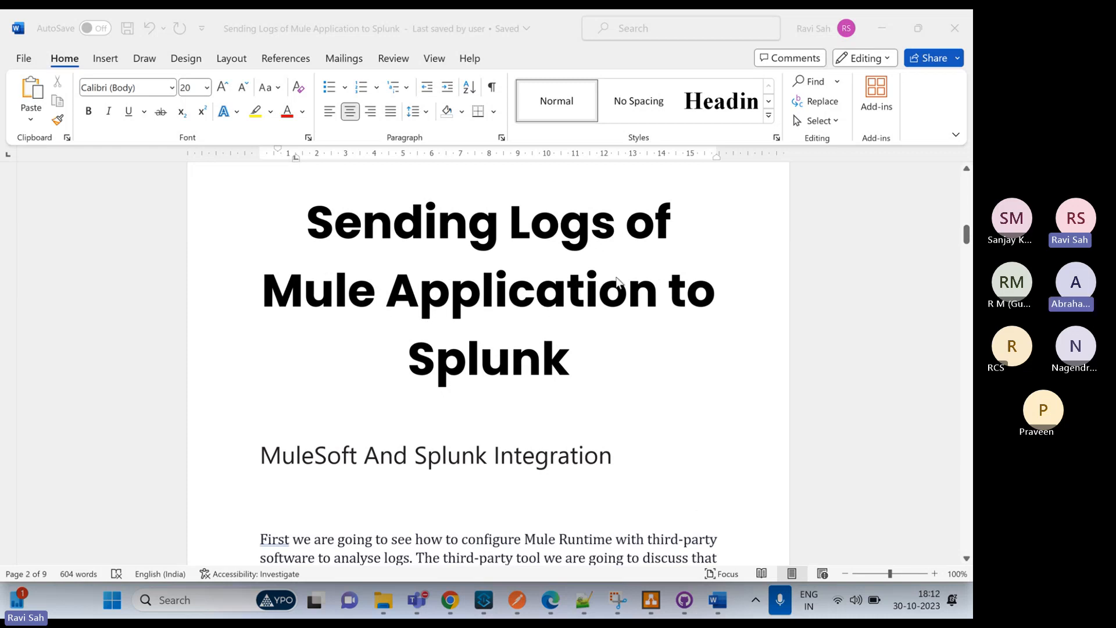
scroll(506, 358, "down", 4)
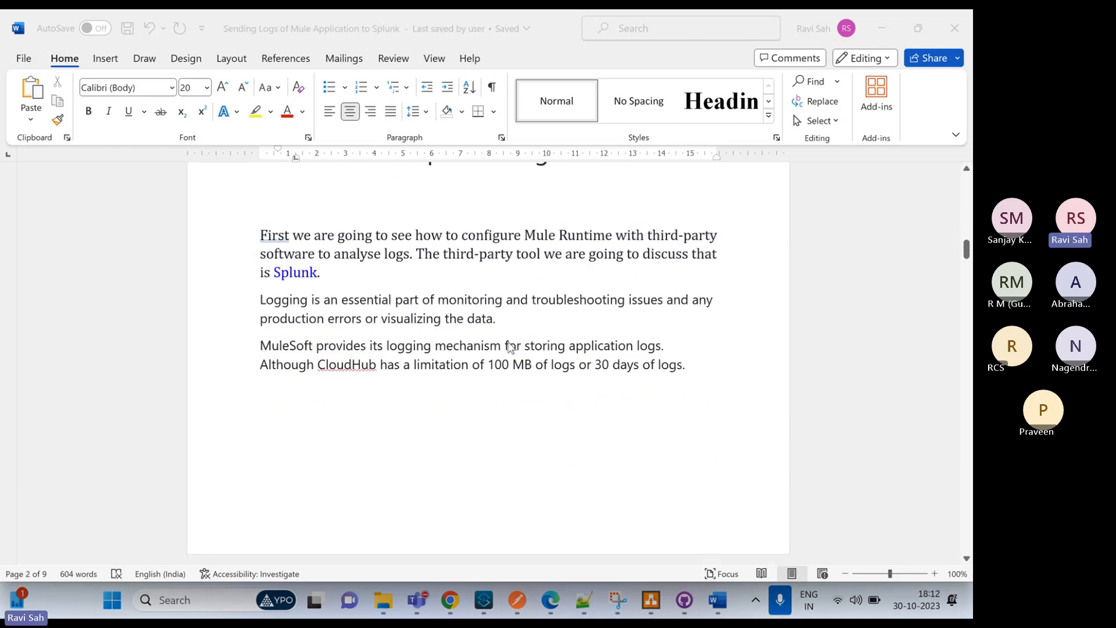
Review the Configure Splunk Token section, covering the Splunk Enterprise sign-in and the path to Data Inputs
scroll(510, 348, "down", 6)
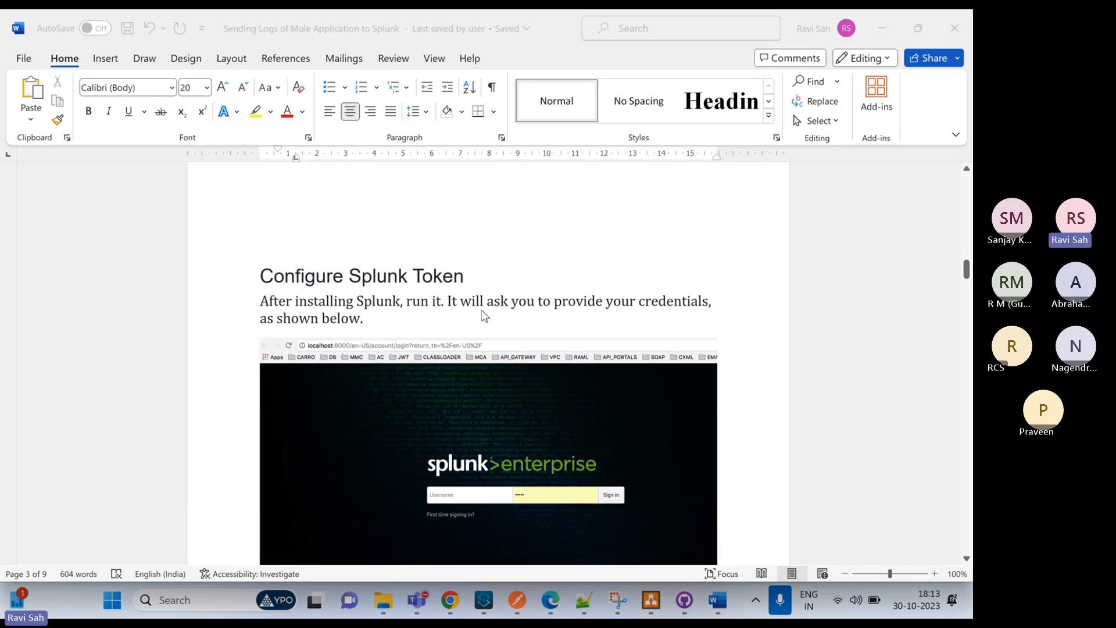
scroll(442, 289, "down", 1)
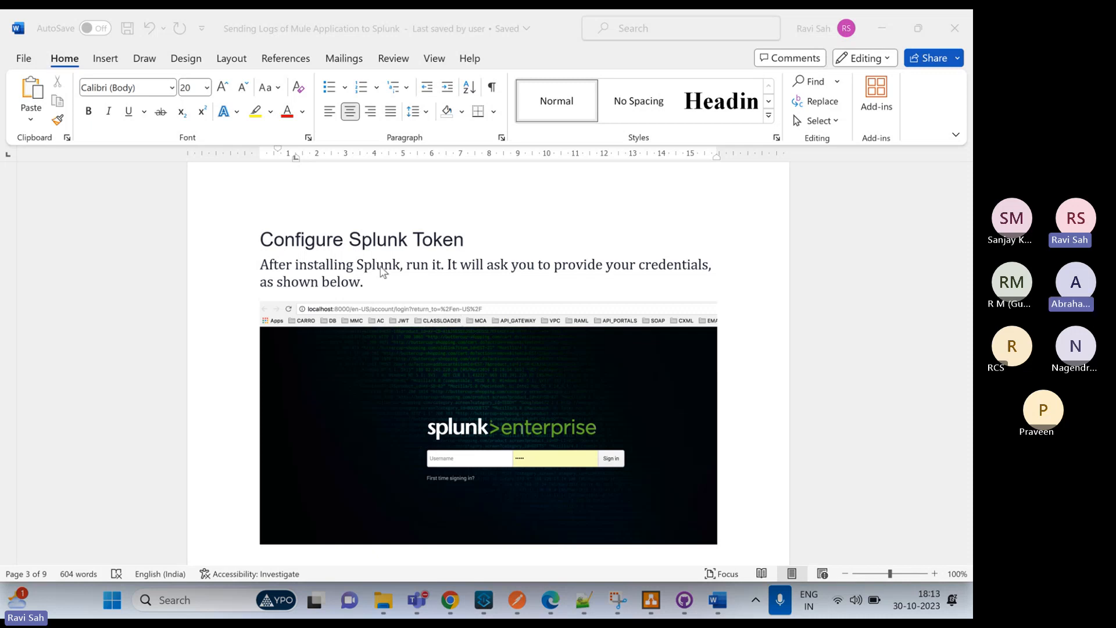
scroll(466, 357, "down", 1)
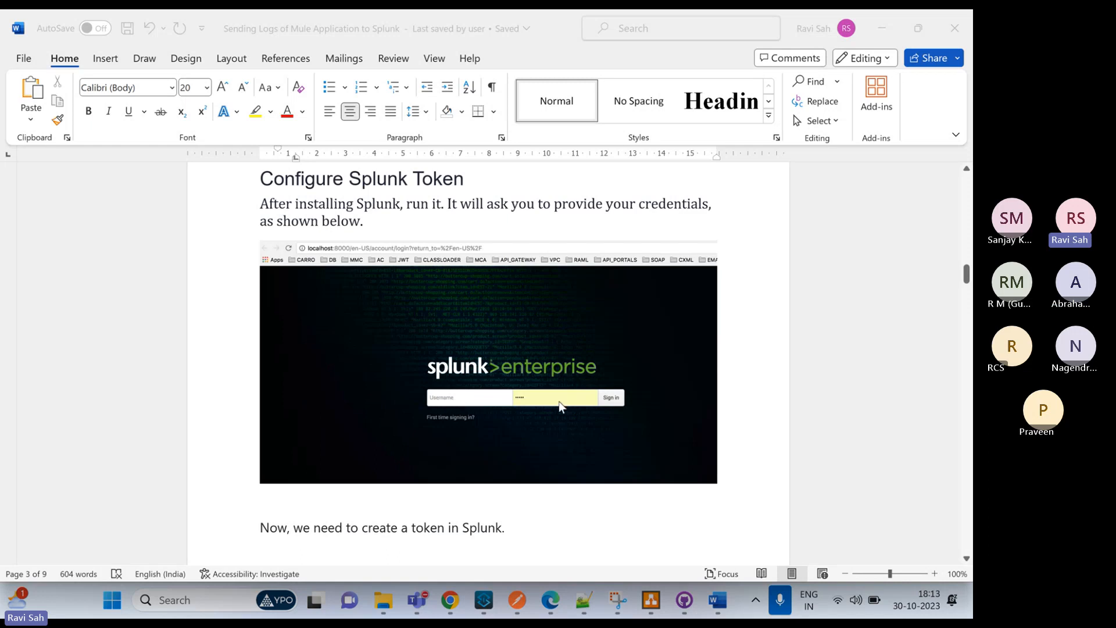
scroll(472, 434, "down", 3)
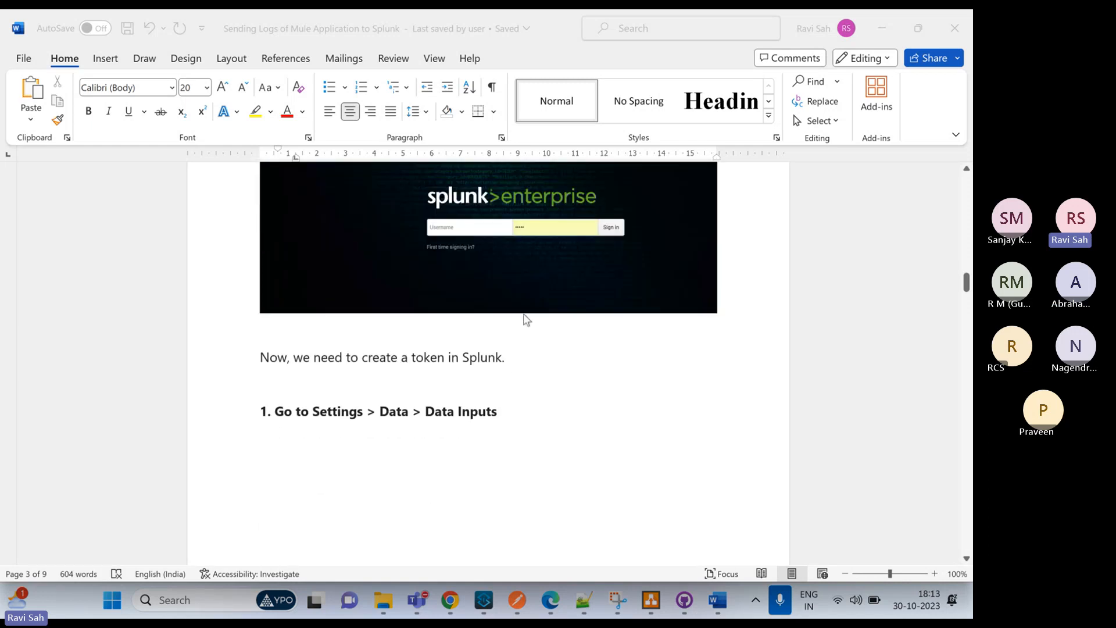
scroll(510, 313, "down", 1)
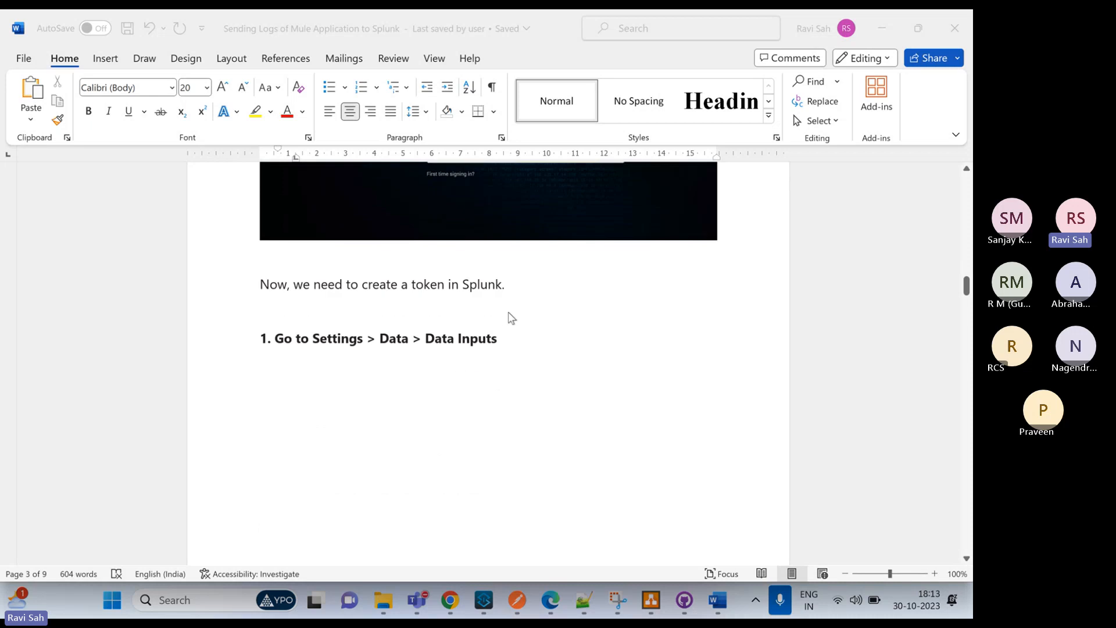
scroll(509, 318, "down", 1)
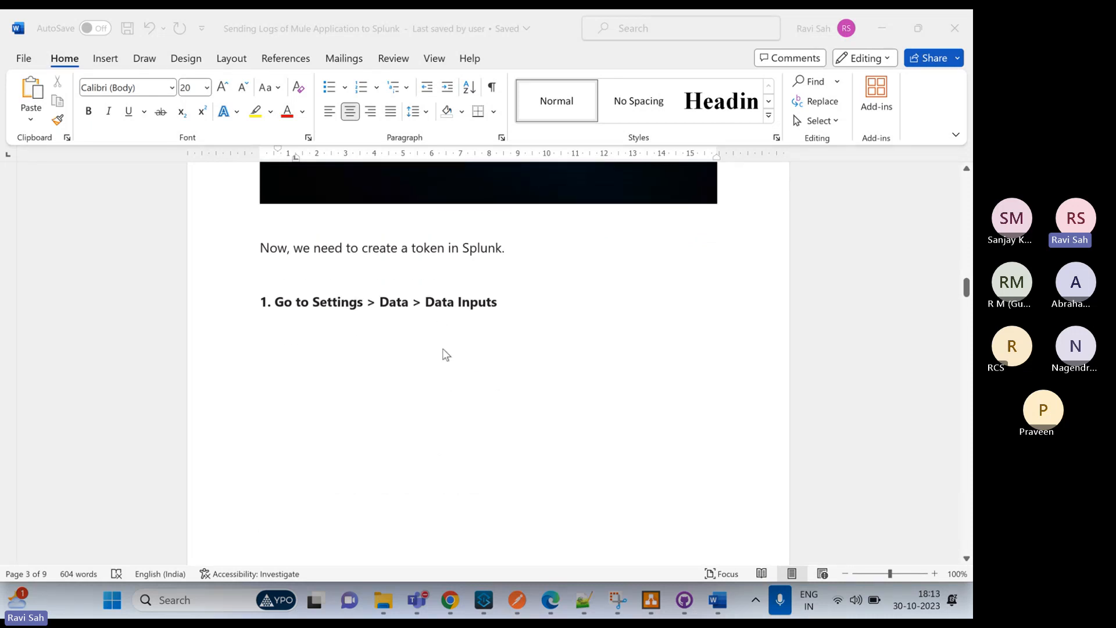
scroll(453, 329, "down", 3)
scroll(453, 334, "down", 10)
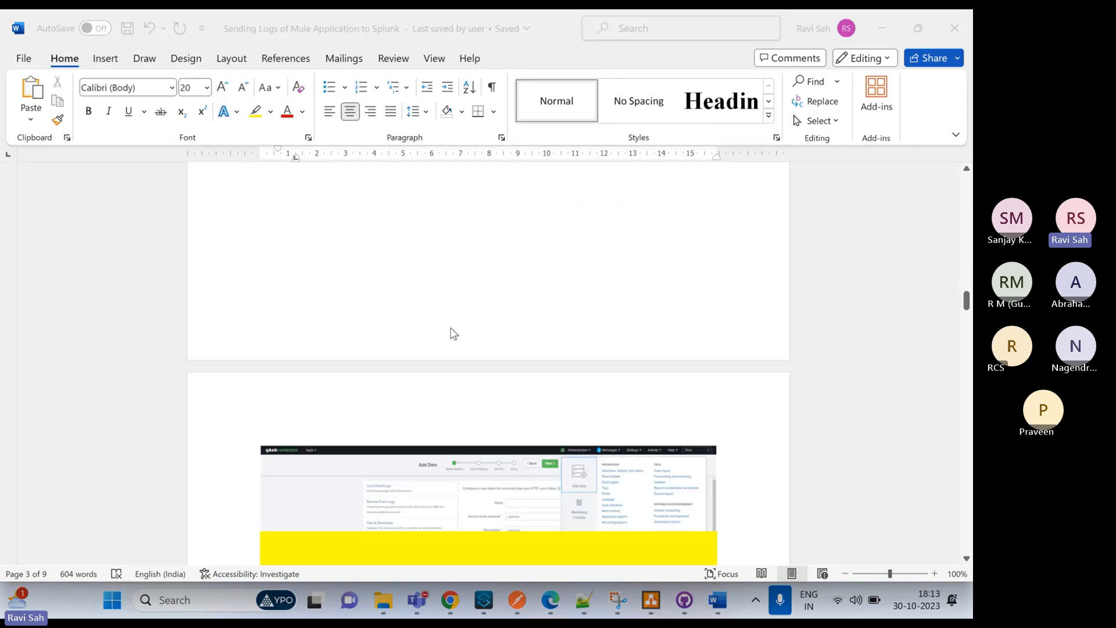
Examine the instructions for creating an HTTP Event Collector token and enabling it in the global settings
scroll(462, 358, "down", 2)
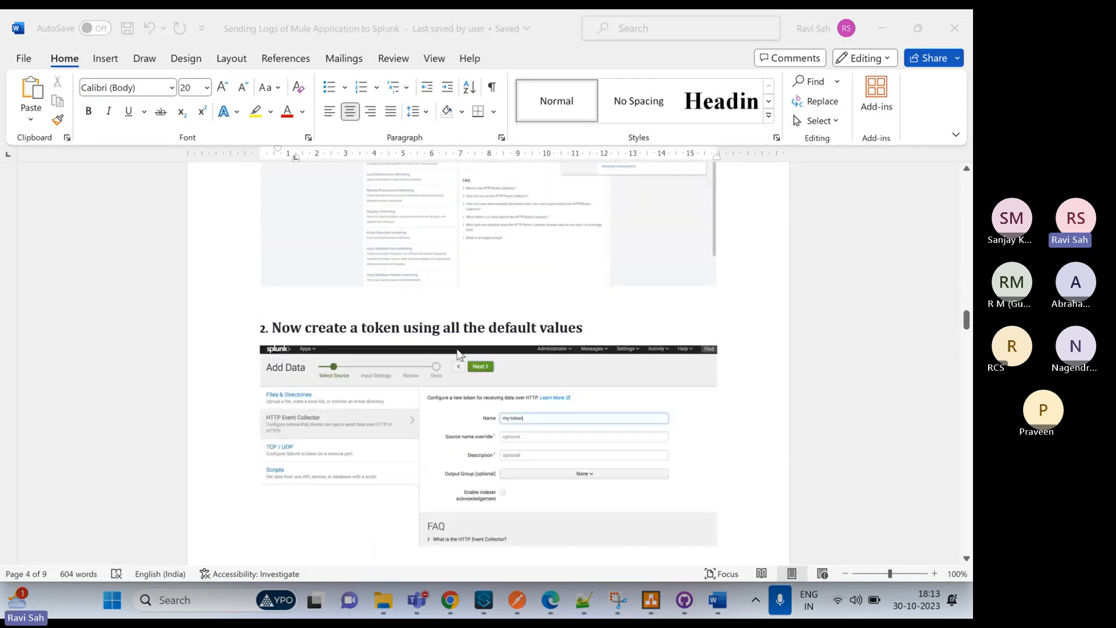
scroll(458, 355, "down", 2)
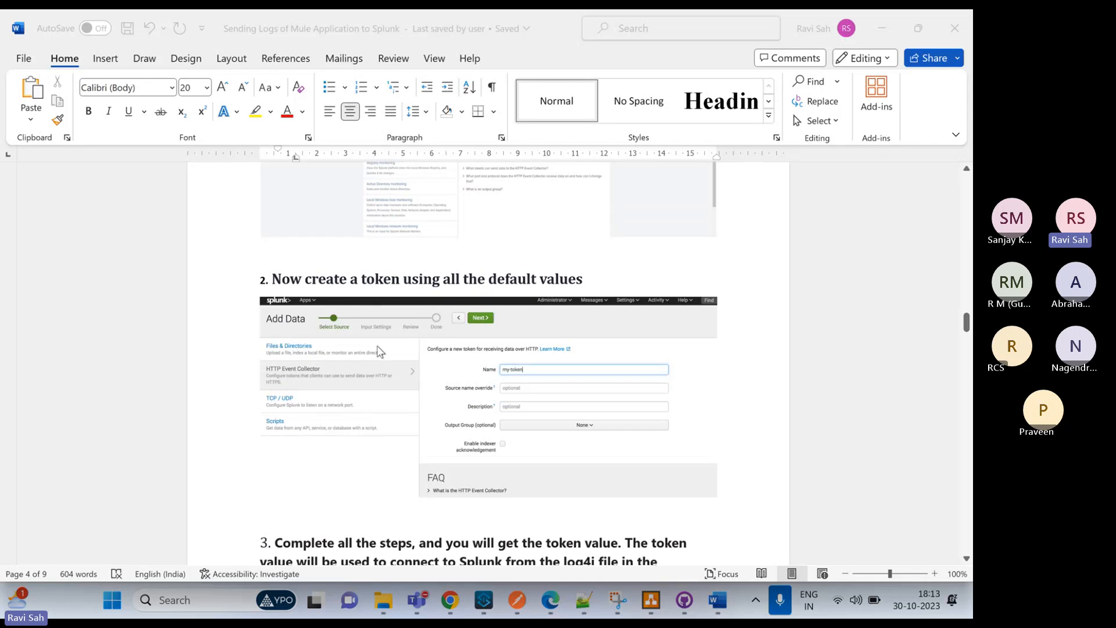
scroll(379, 350, "down", 2)
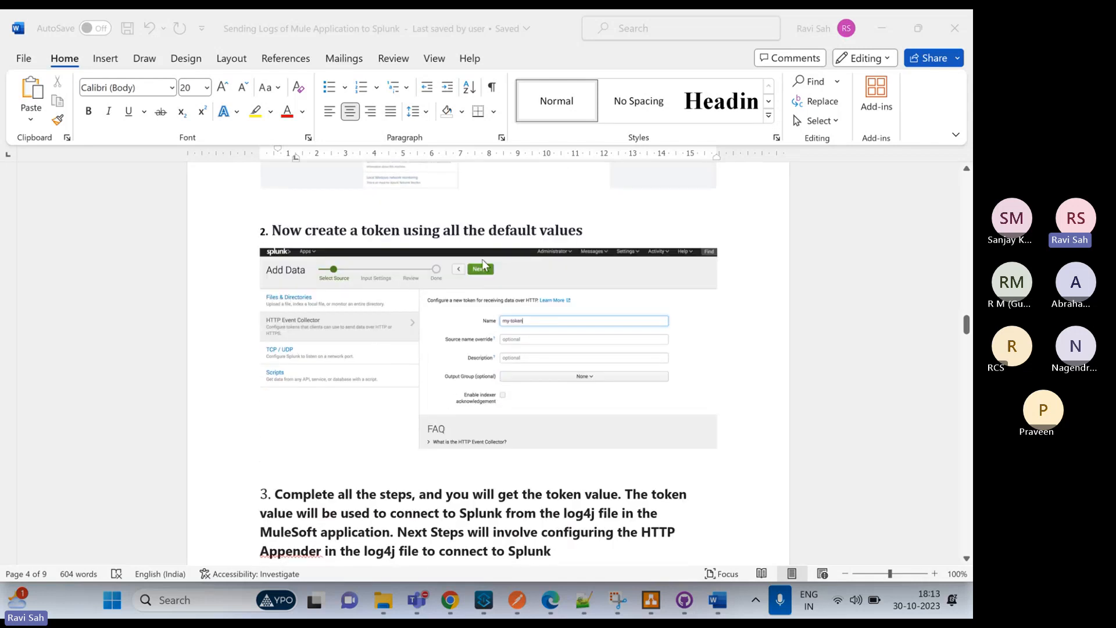
scroll(379, 391, "down", 4)
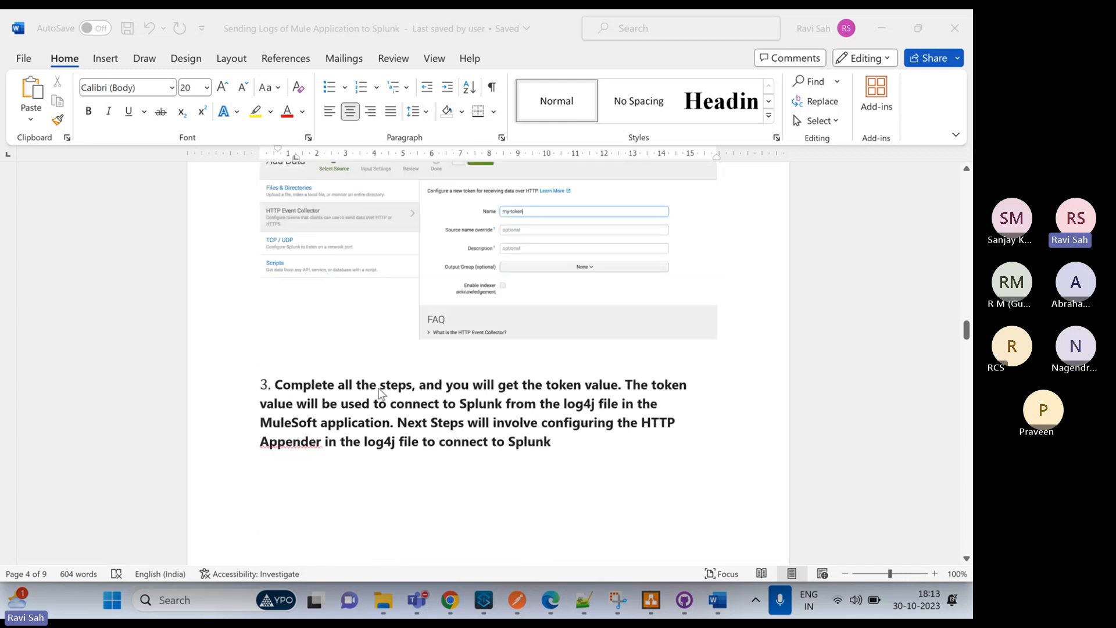
scroll(378, 388, "down", 6)
scroll(378, 387, "down", 8)
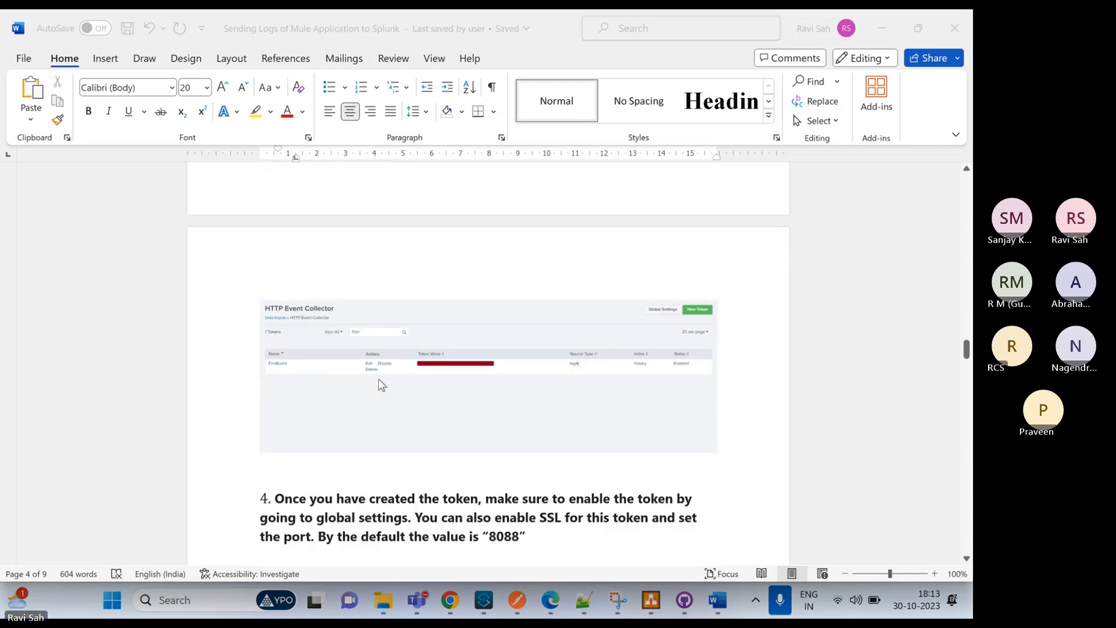
scroll(380, 384, "down", 1)
scroll(393, 337, "down", 6)
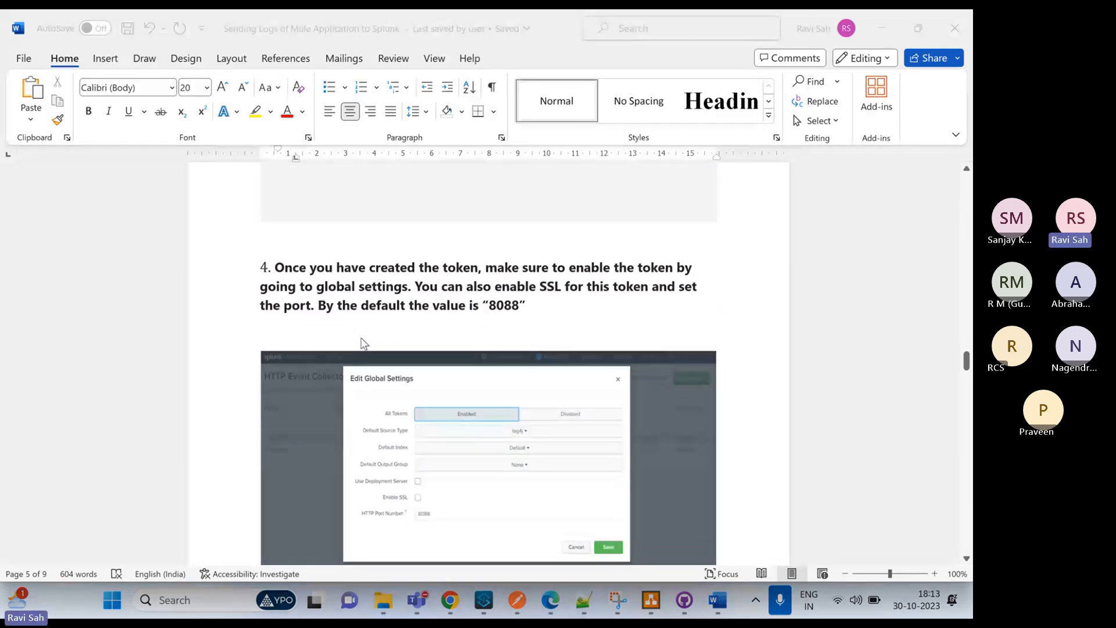
Examine the log4j2.xml snippets for the Mule application, including the SplunkHttp appender, the loggers and the alternative Http appender
scroll(363, 343, "down", 6)
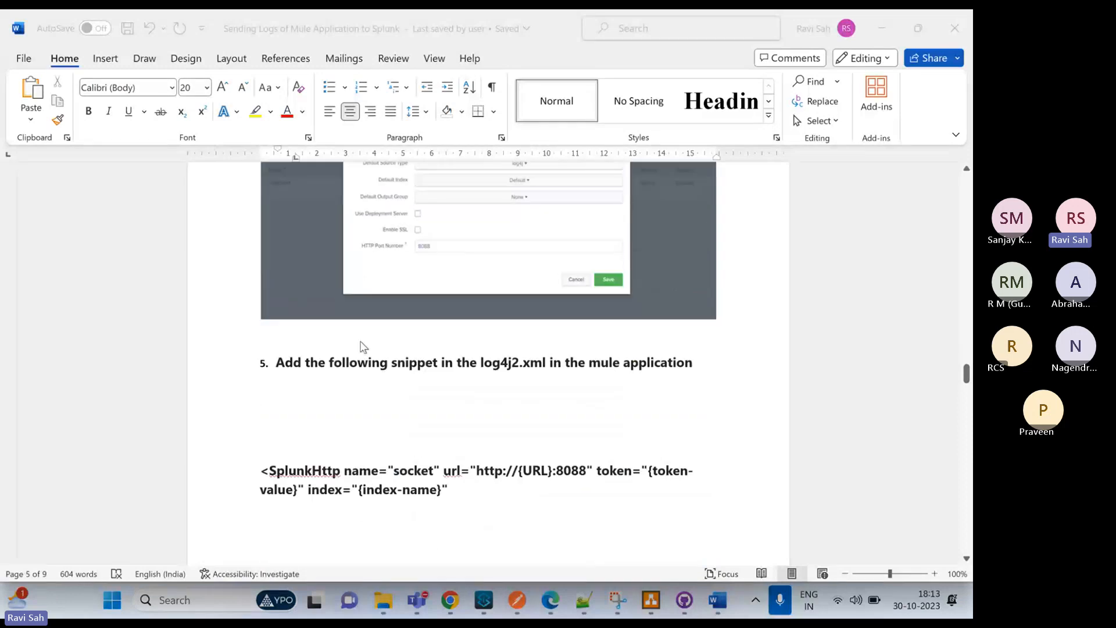
scroll(363, 347, "down", 2)
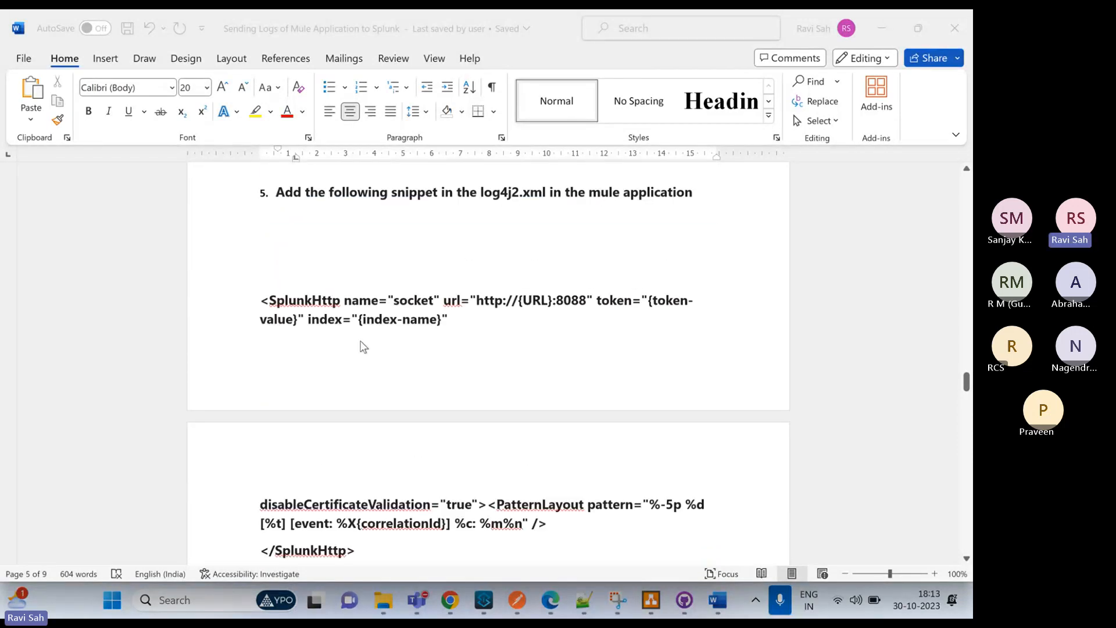
scroll(363, 347, "up", 2)
scroll(363, 347, "down", 6)
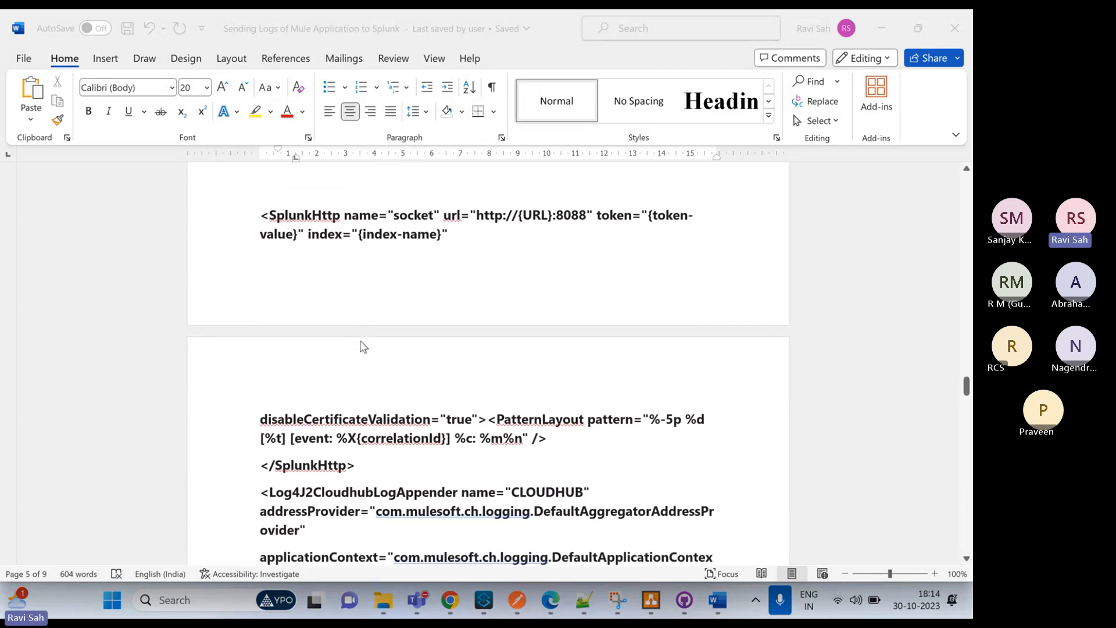
scroll(362, 345, "up", 3)
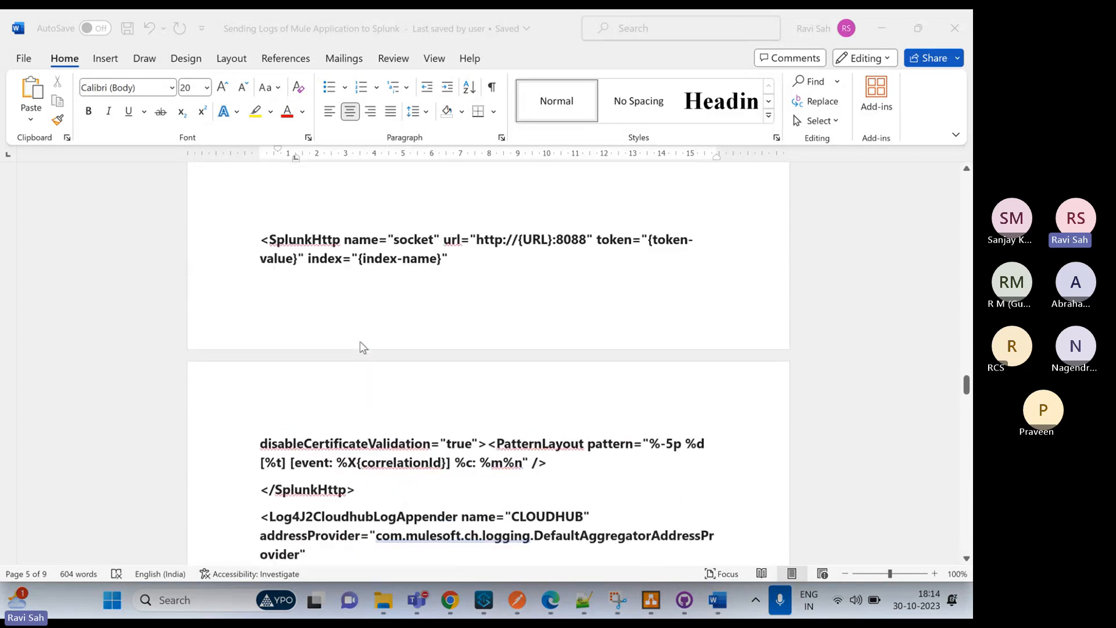
scroll(361, 346, "down", 2)
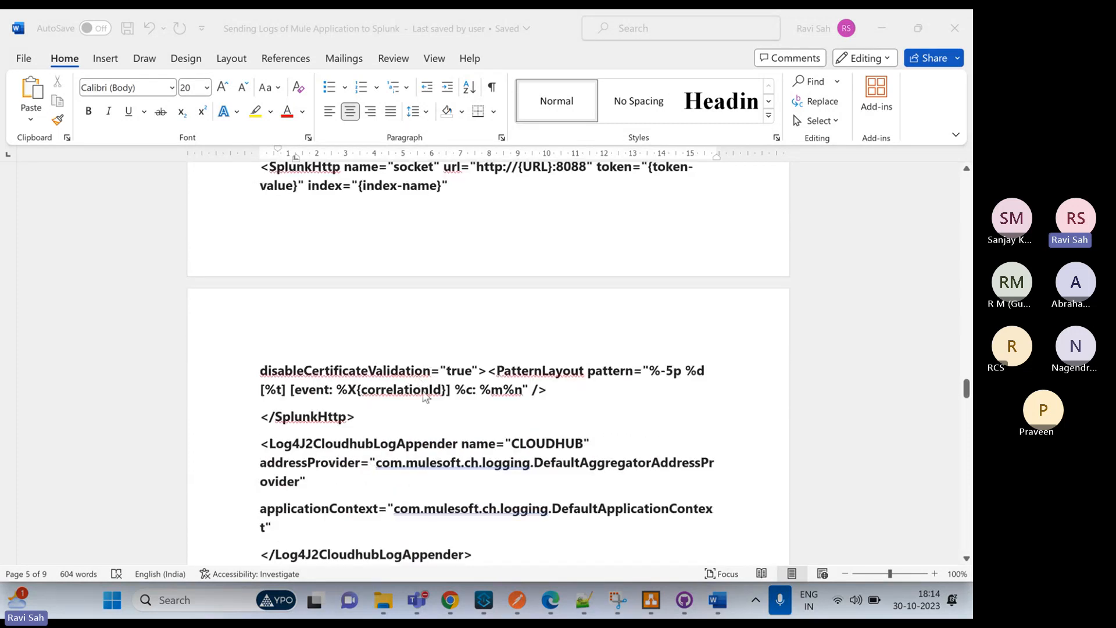
scroll(422, 392, "down", 2)
scroll(483, 365, "down", 1)
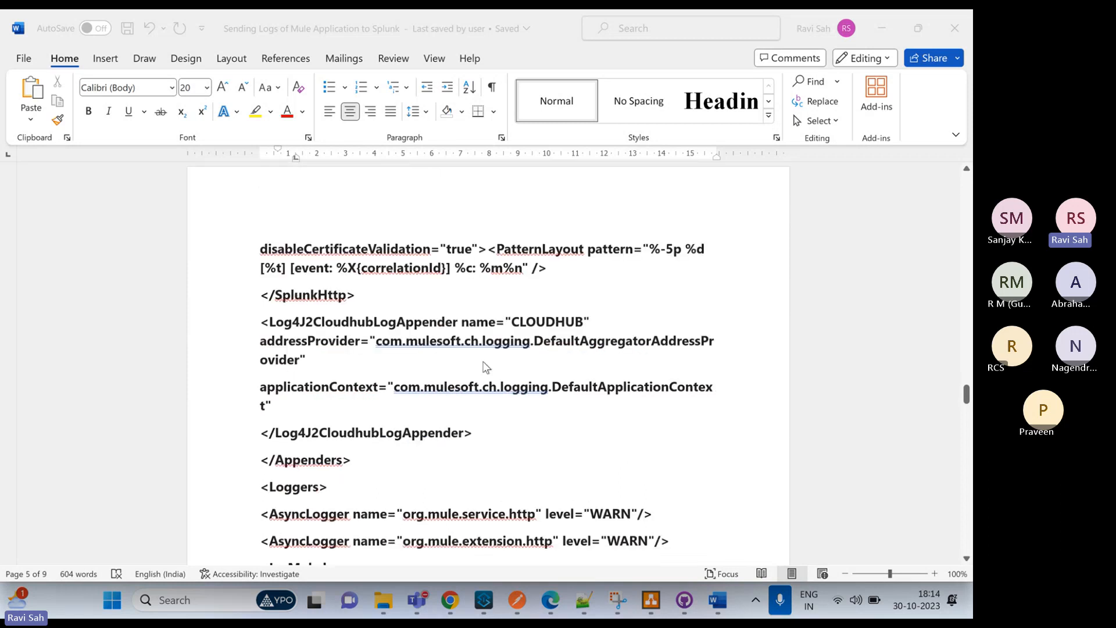
scroll(448, 350, "down", 8)
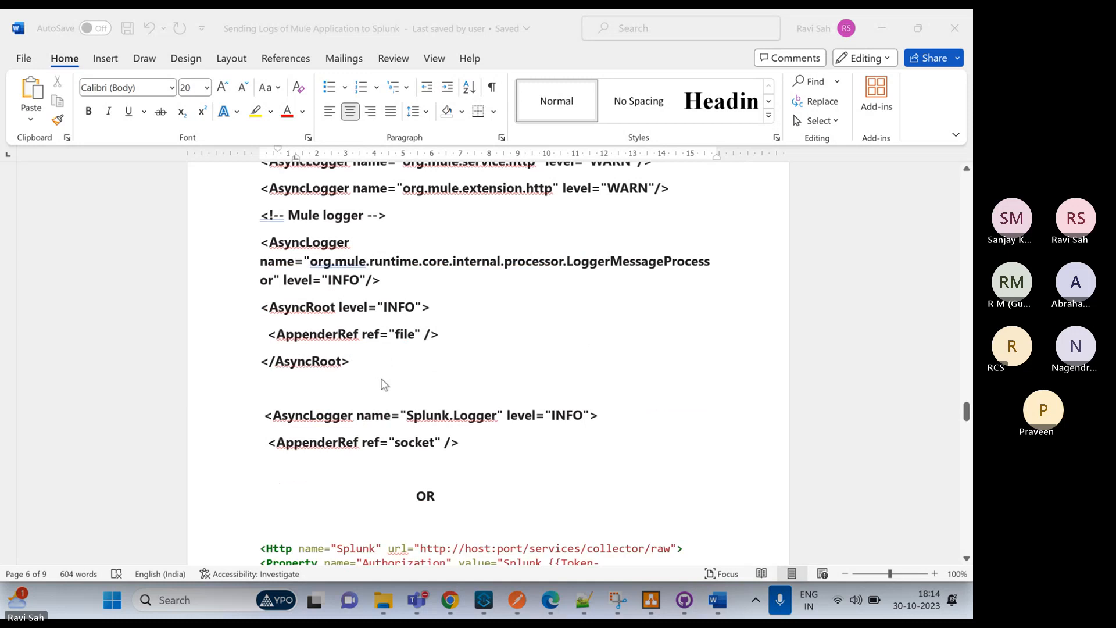
scroll(384, 383, "down", 9)
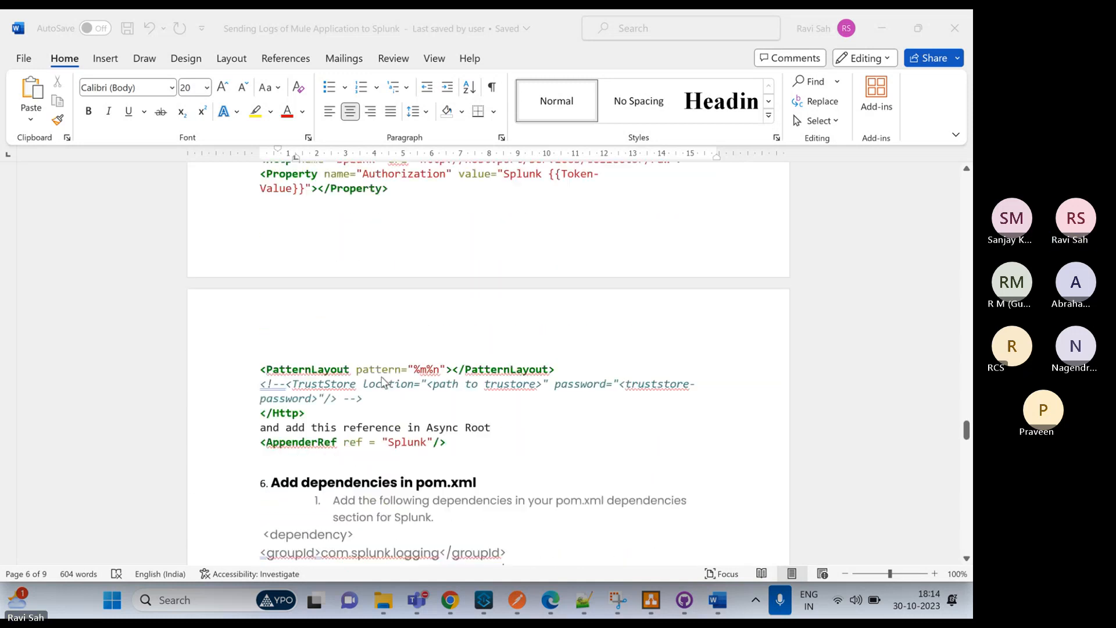
Review the pom.xml dependencies and repository, along with the deployment notes and sample flow for sending logs to Splunk
scroll(382, 381, "down", 5)
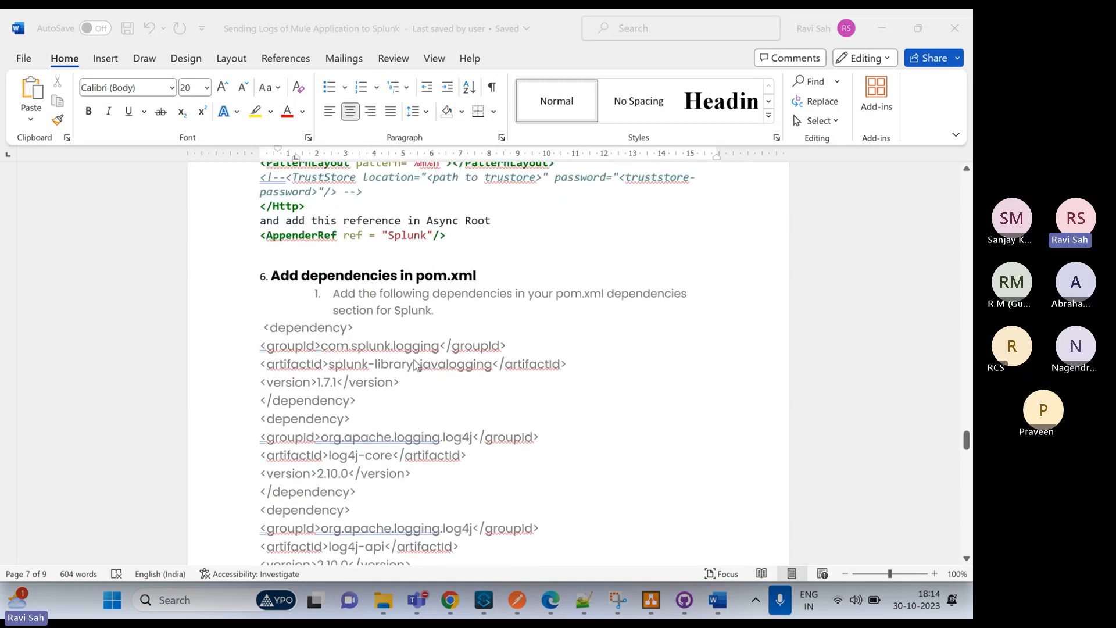
scroll(415, 365, "down", 10)
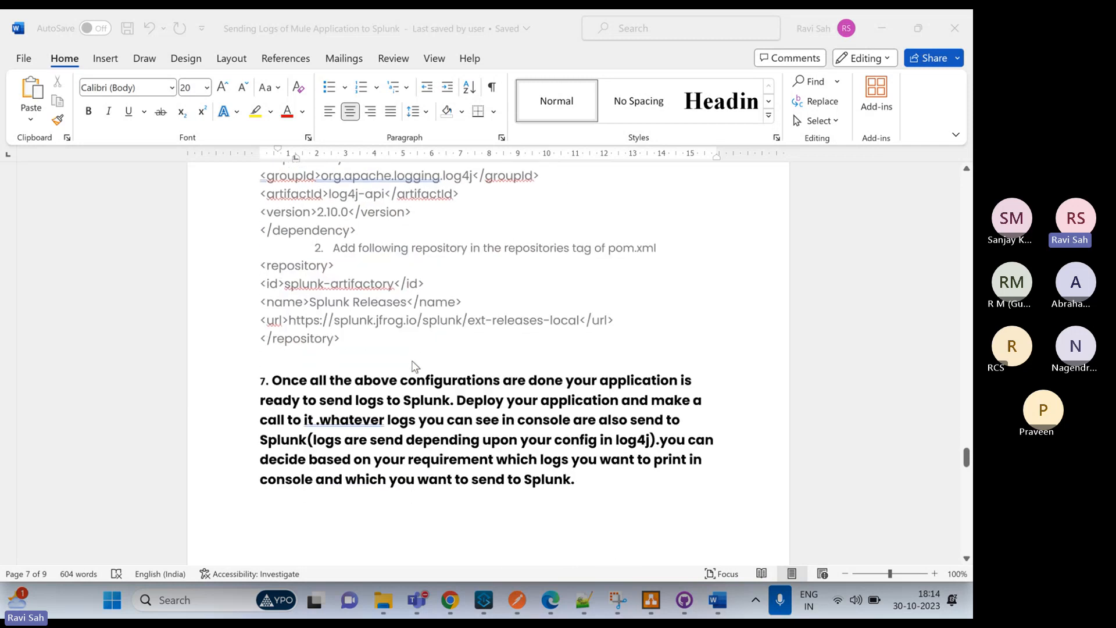
scroll(414, 366, "down", 1)
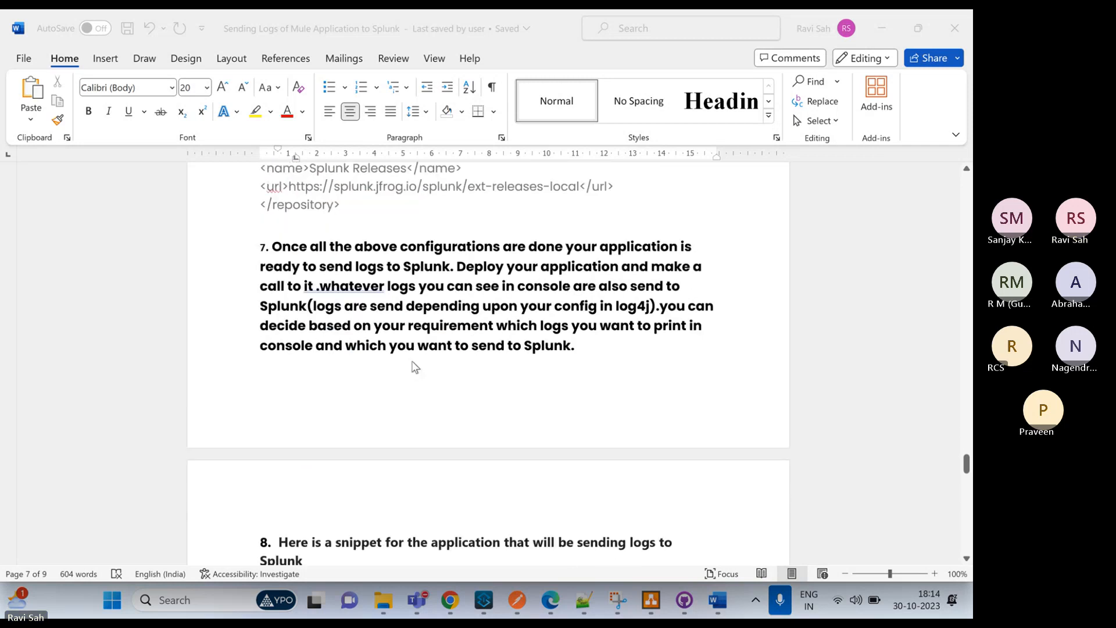
scroll(415, 365, "down", 1)
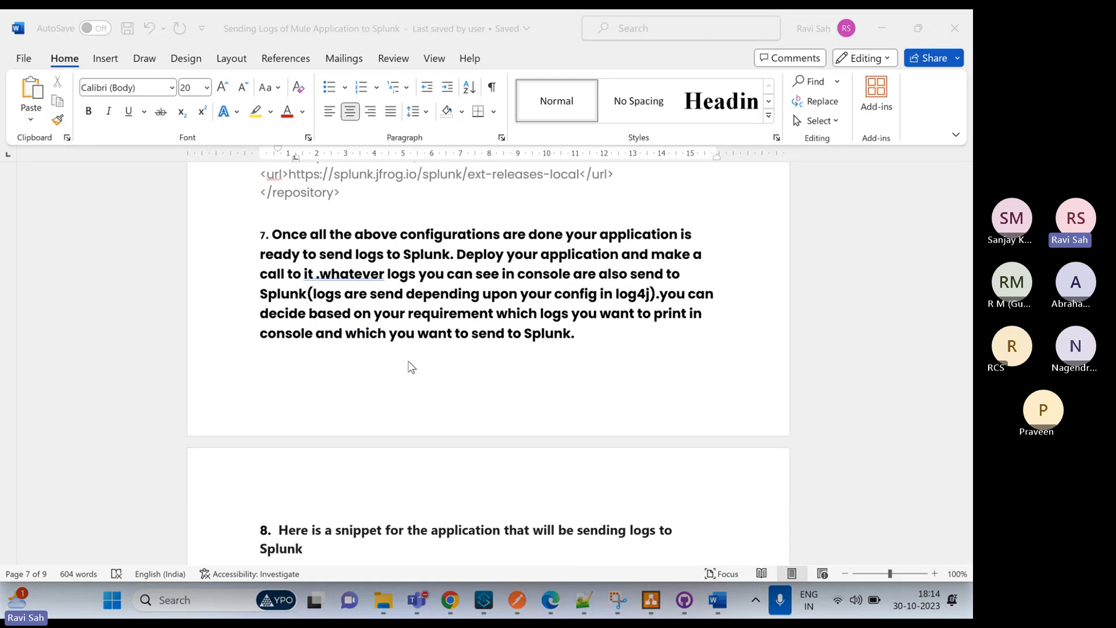
scroll(411, 366, "down", 5)
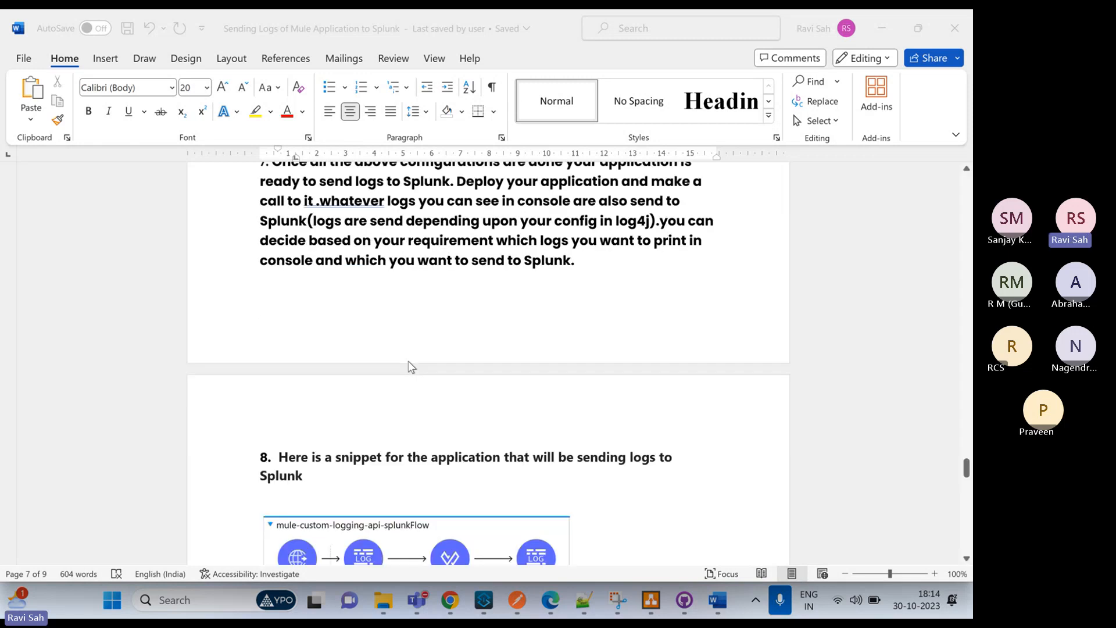
scroll(411, 366, "down", 1)
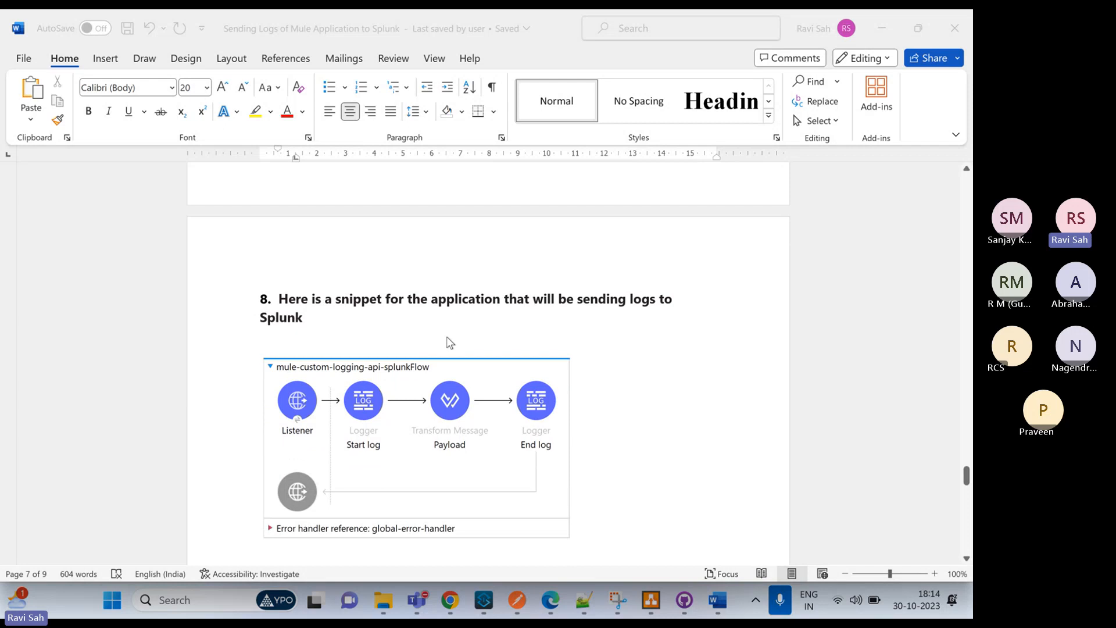
scroll(452, 334, "down", 3)
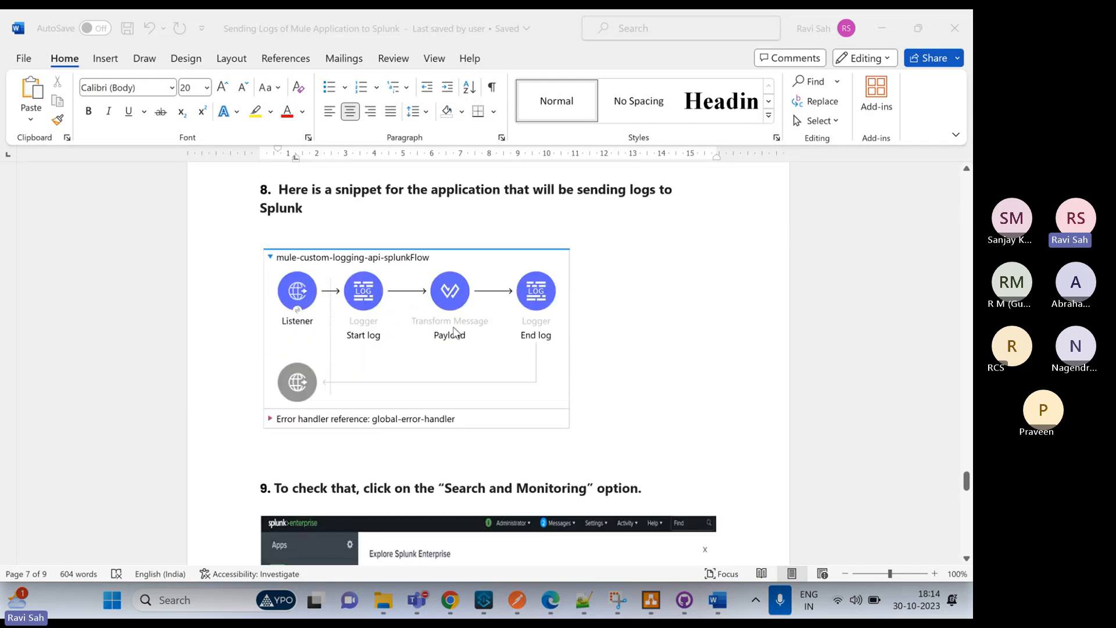
scroll(453, 330, "down", 4)
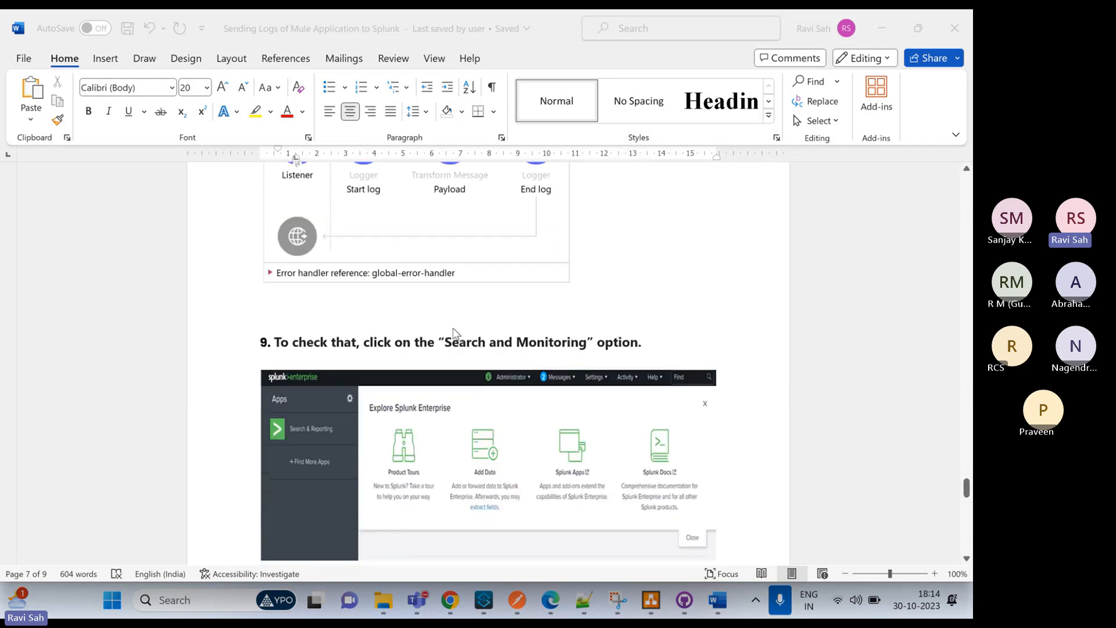
Review steps 9 to 11 of the document, covering Search and Monitoring, the log4j source type in Data Summary, and the pushed logs
scroll(452, 330, "up", 2)
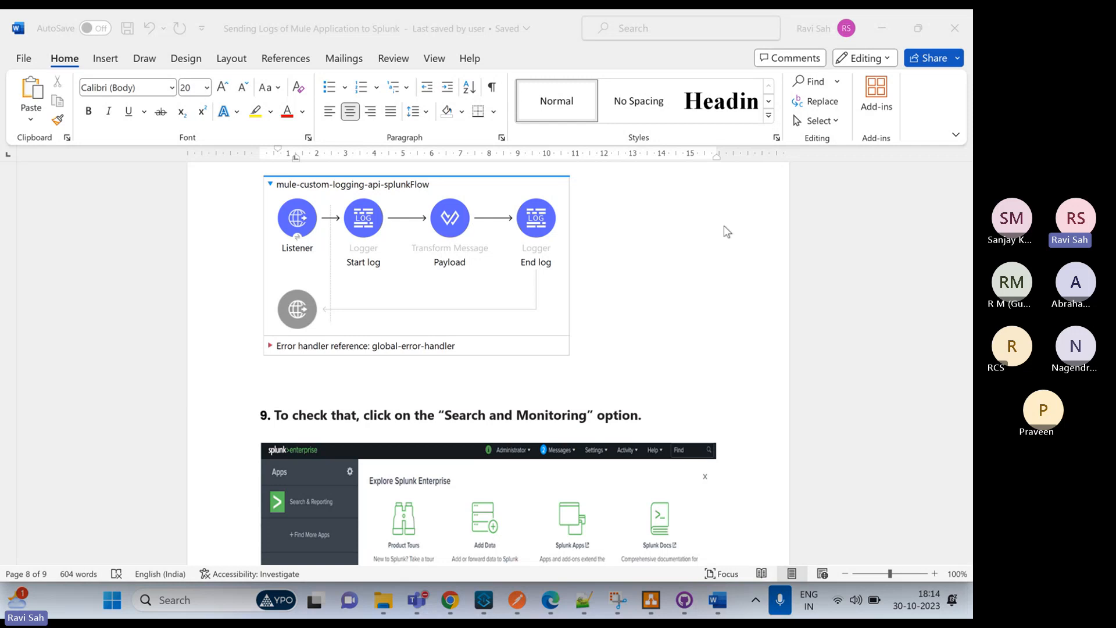
scroll(630, 297, "down", 4)
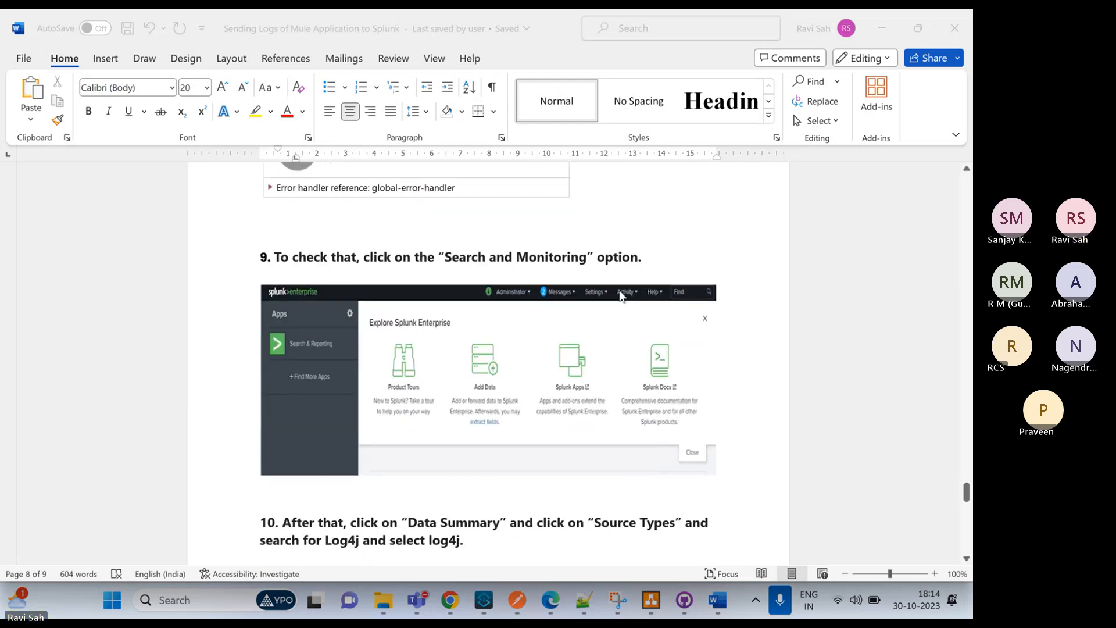
scroll(615, 289, "up", 1)
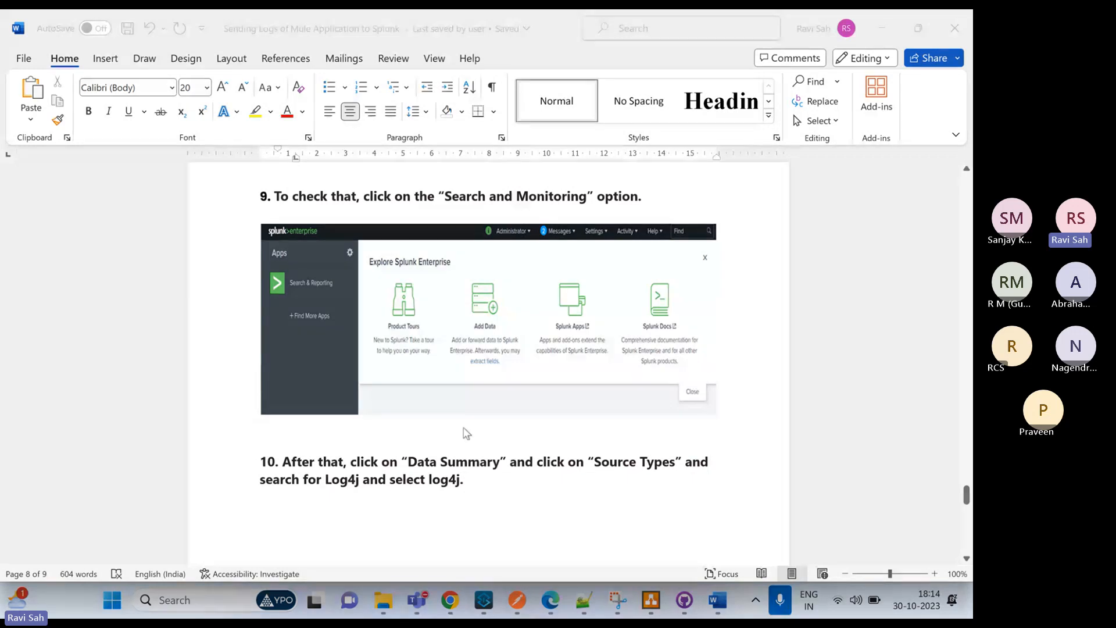
scroll(467, 433, "down", 7)
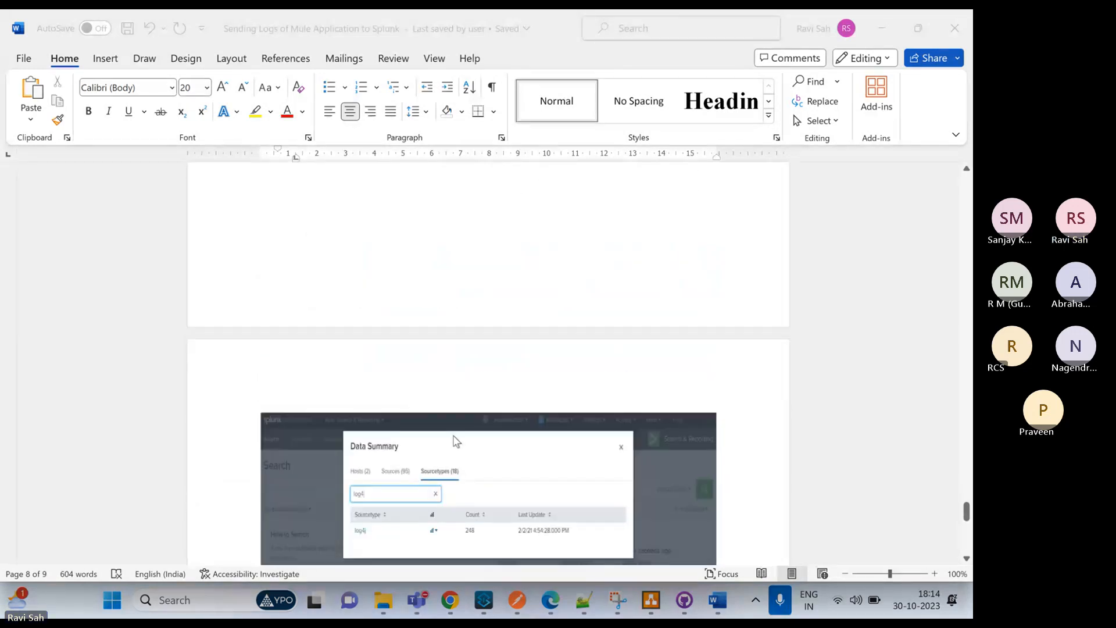
scroll(456, 440, "down", 6)
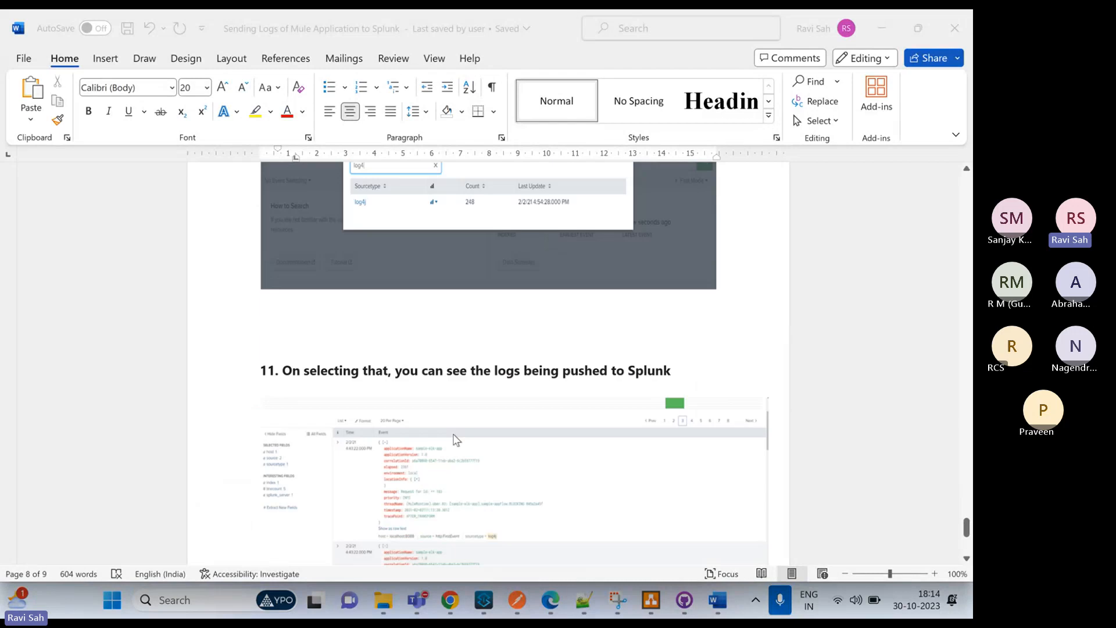
scroll(457, 440, "down", 1)
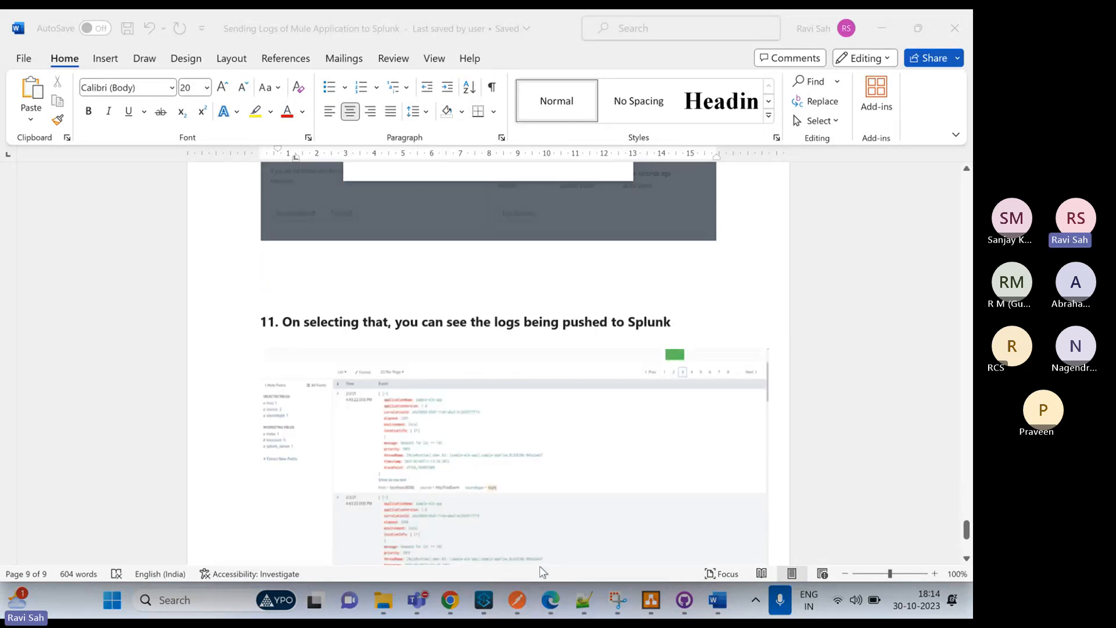
Switch to Microsoft Edge and show the beginning of the Splunk Enterprise download page on splunk.com
left_click(551, 608)
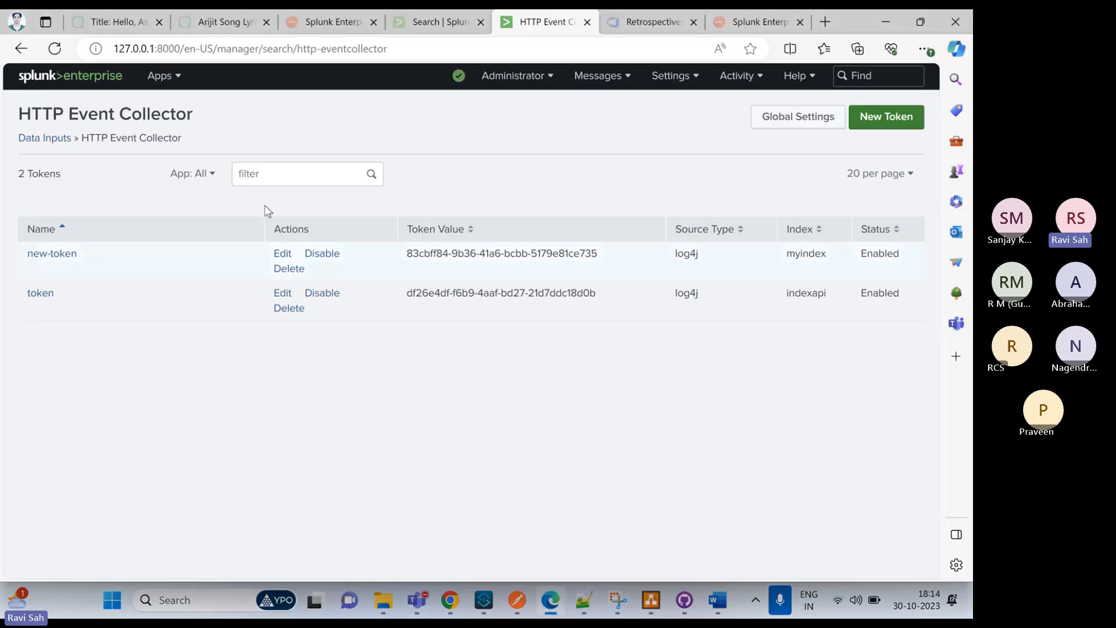
left_click(339, 20)
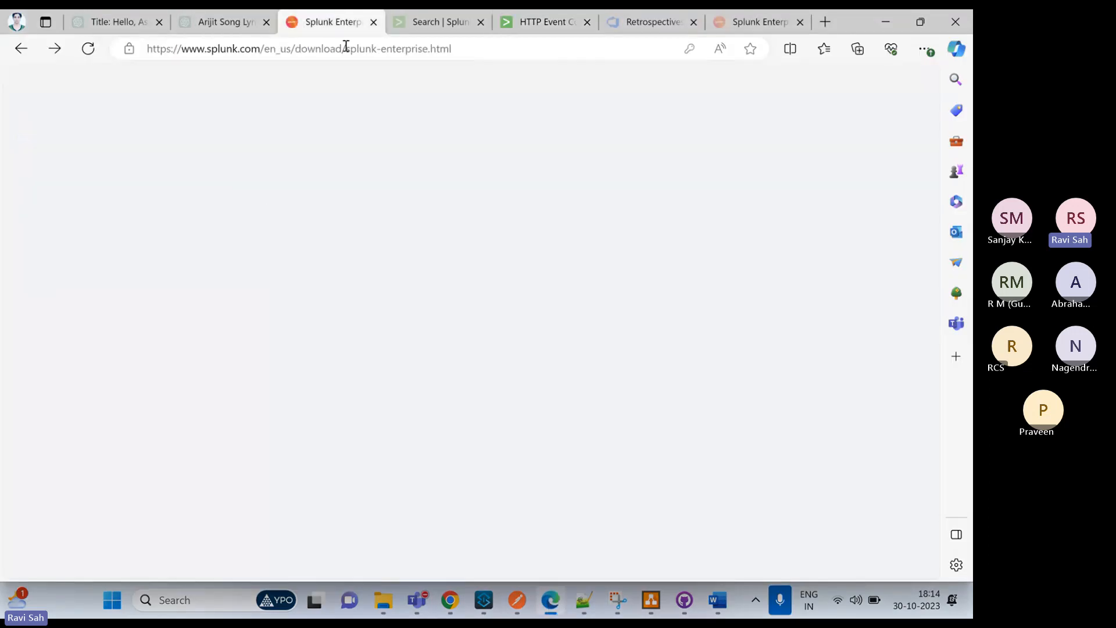
mouse_move(366, 87)
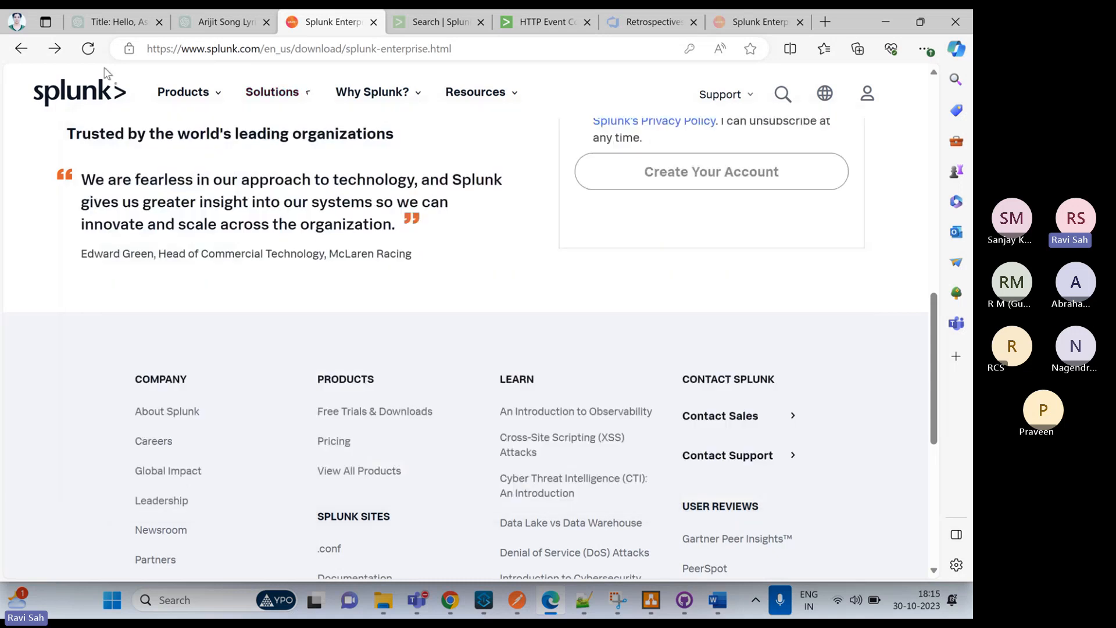
scroll(173, 141, "up", 3)
scroll(173, 140, "up", 7)
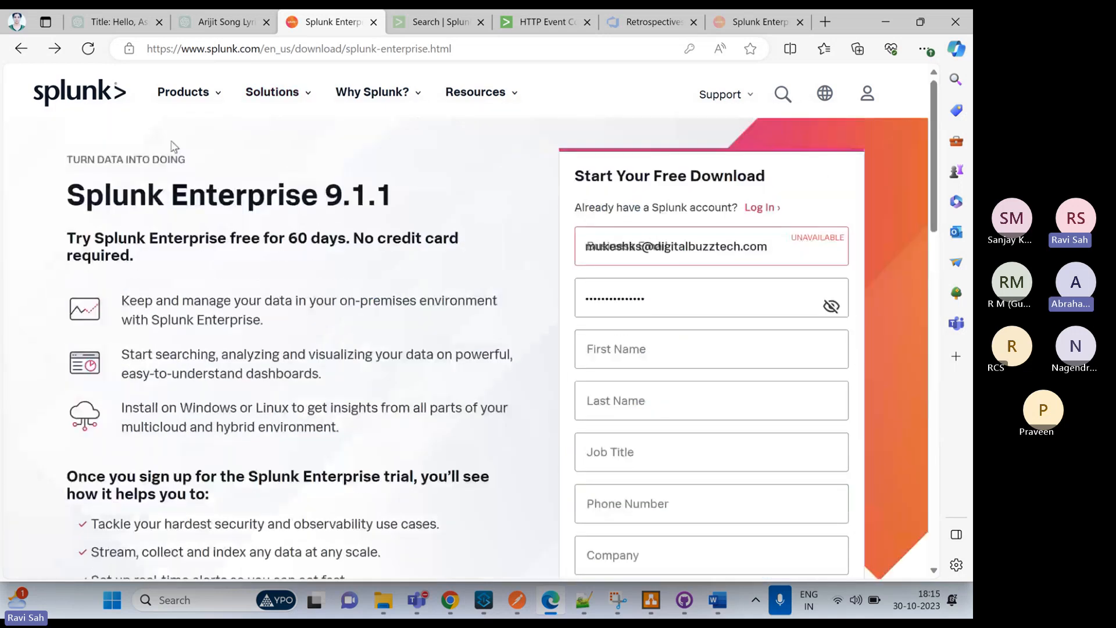
mouse_move(251, 111)
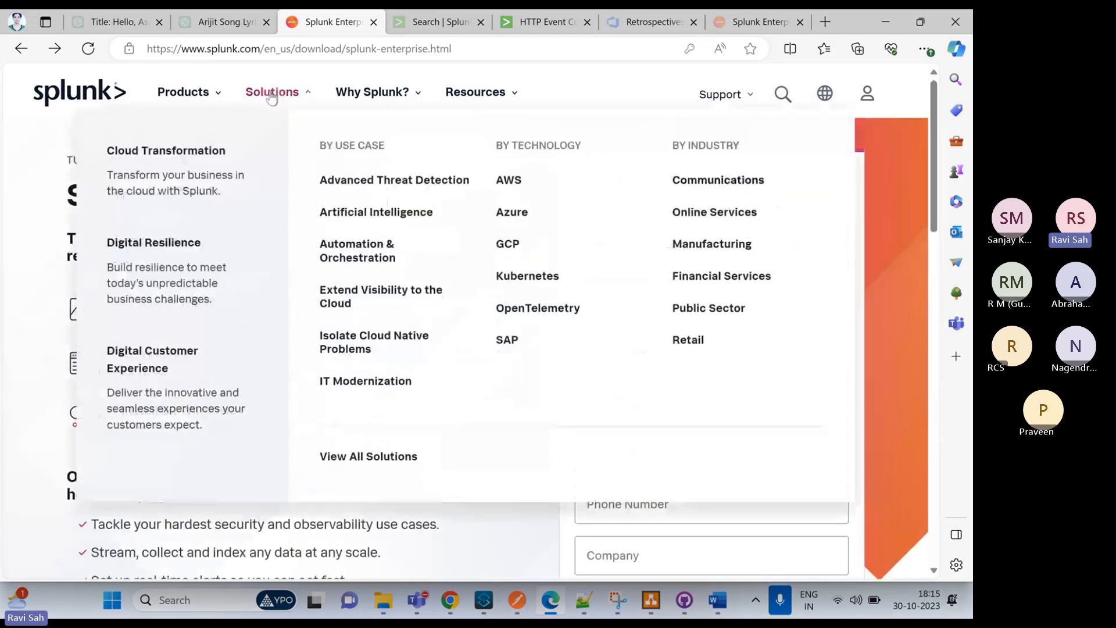
mouse_move(195, 98)
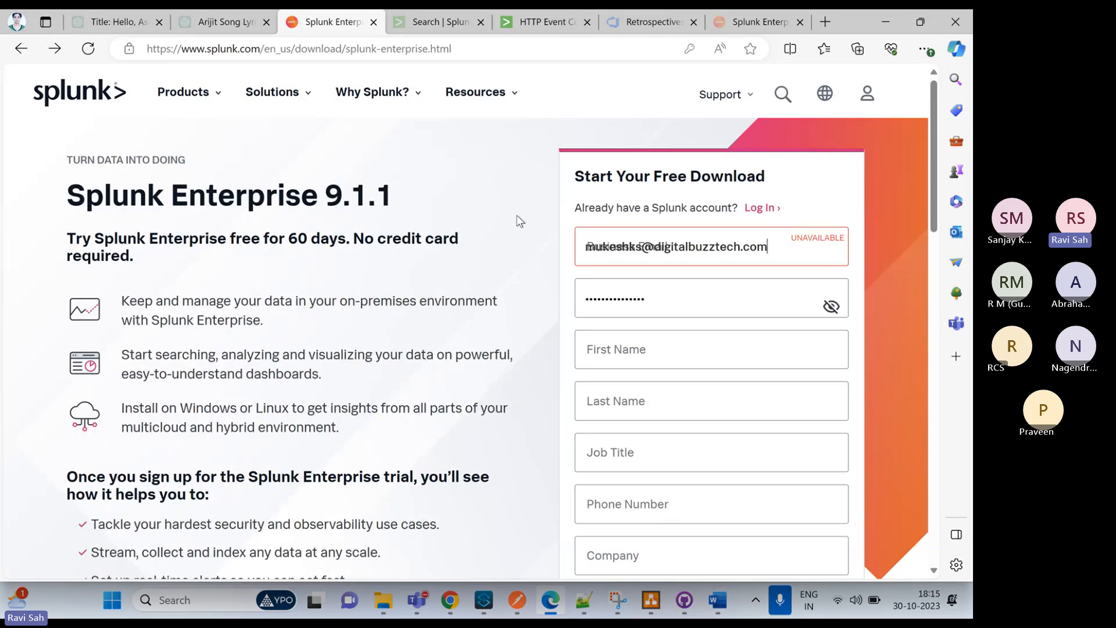
Examine the Start Your Free Download form, from the account and contact fields through the terms checkboxes to the account creation option
scroll(518, 219, "down", 2)
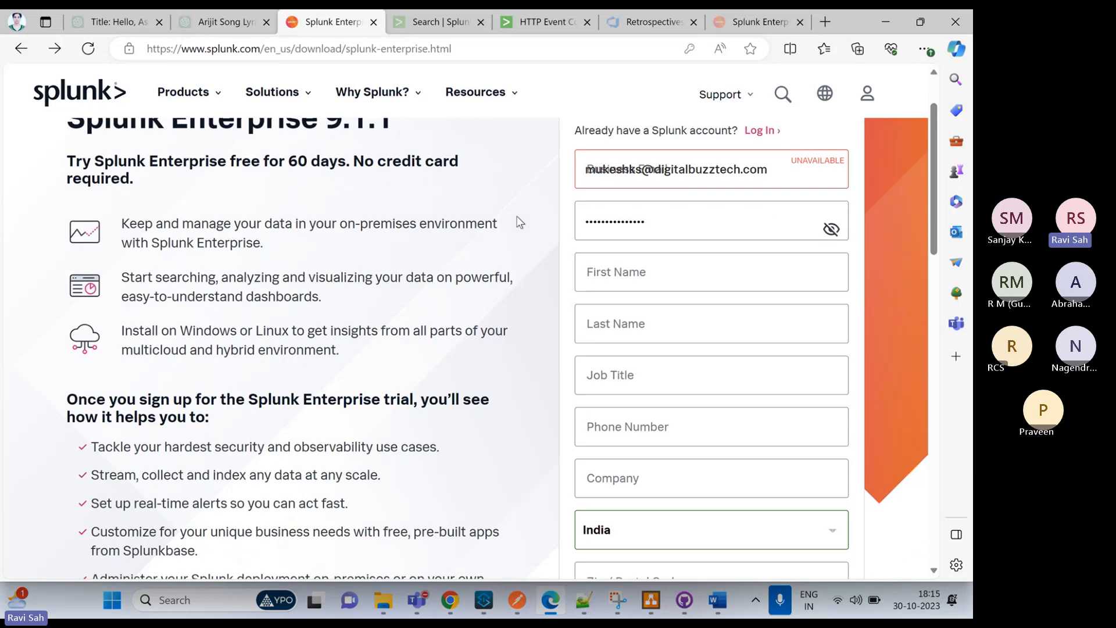
scroll(518, 219, "up", 2)
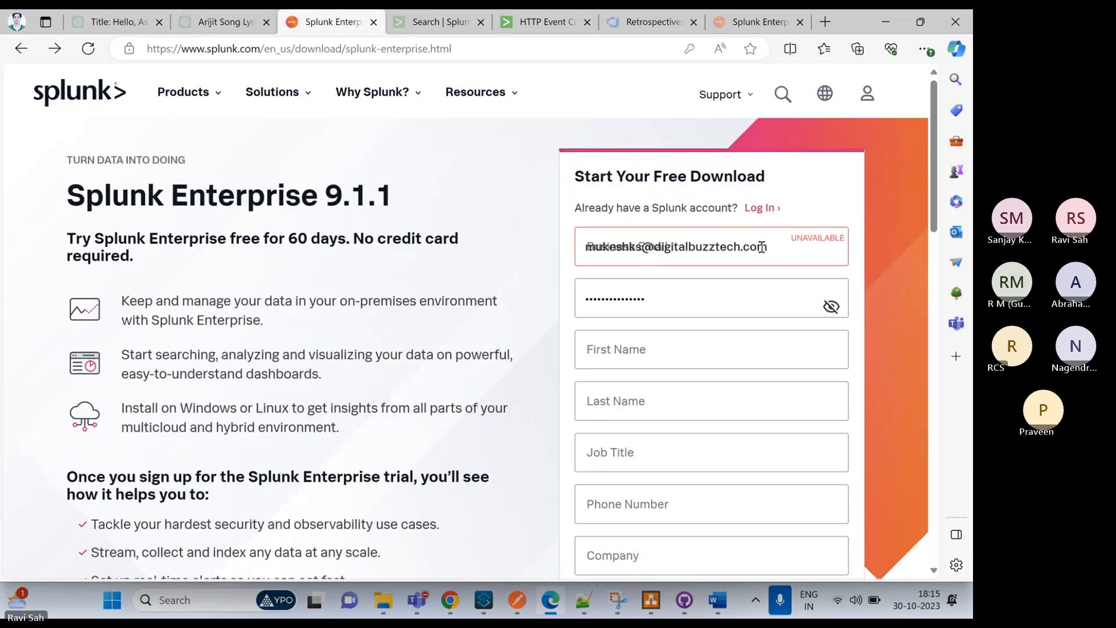
scroll(640, 249, "down", 1)
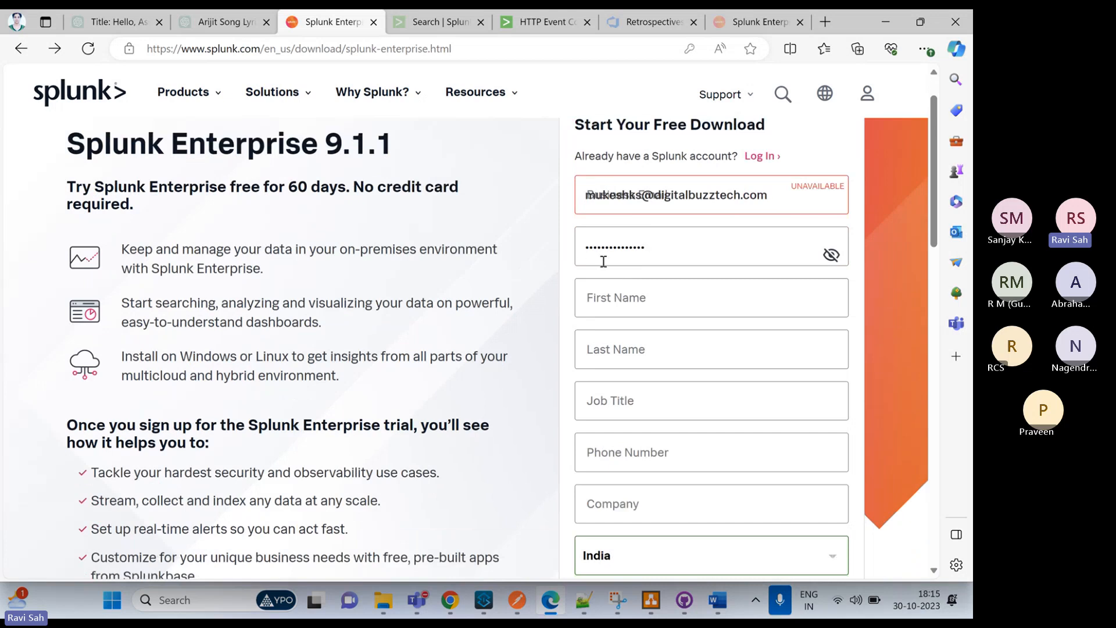
scroll(653, 246, "down", 1)
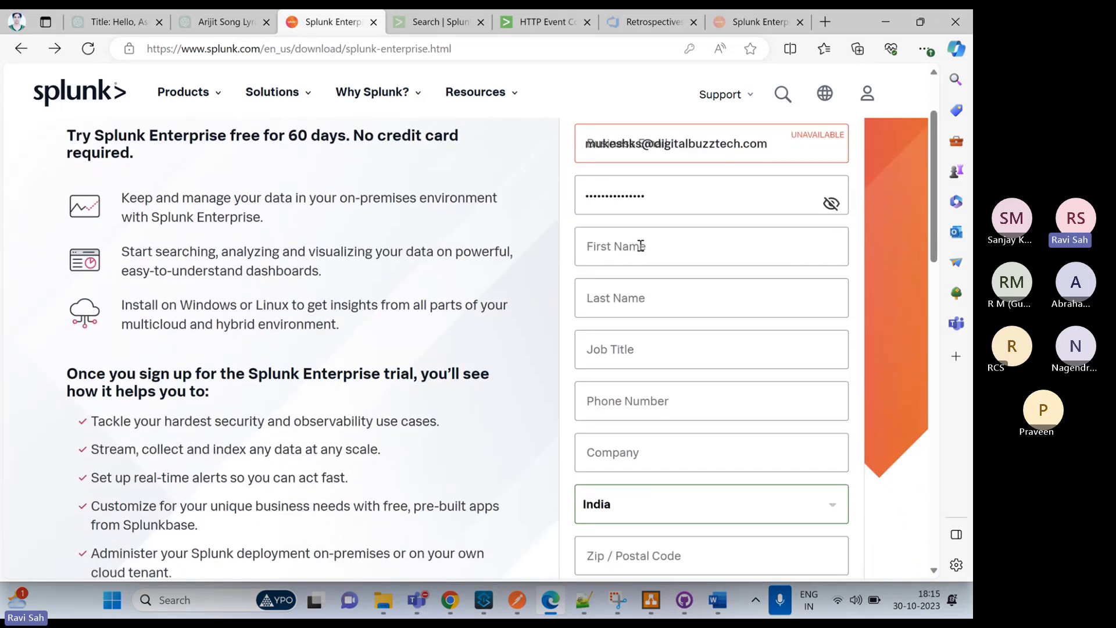
scroll(639, 279, "down", 1)
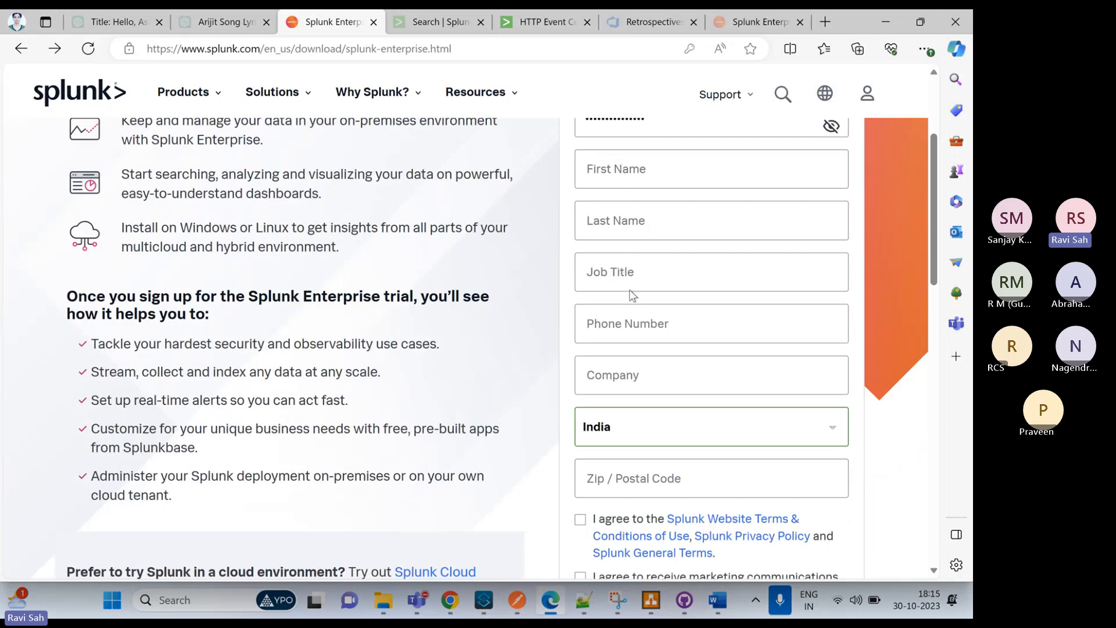
scroll(637, 271, "down", 1)
scroll(637, 271, "down", 1)
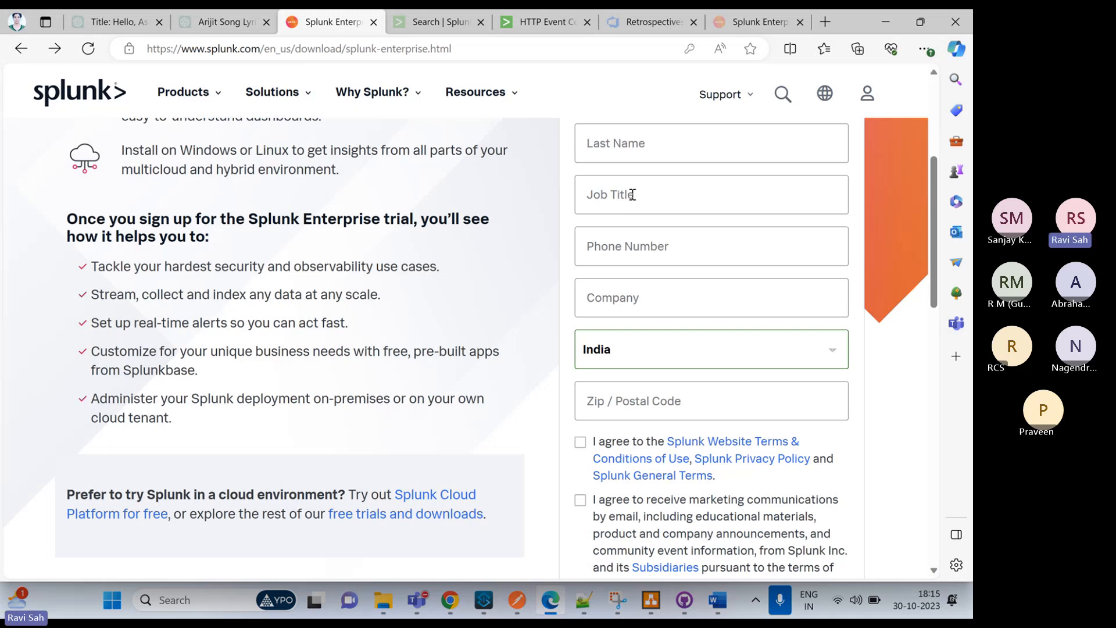
scroll(631, 192, "down", 1)
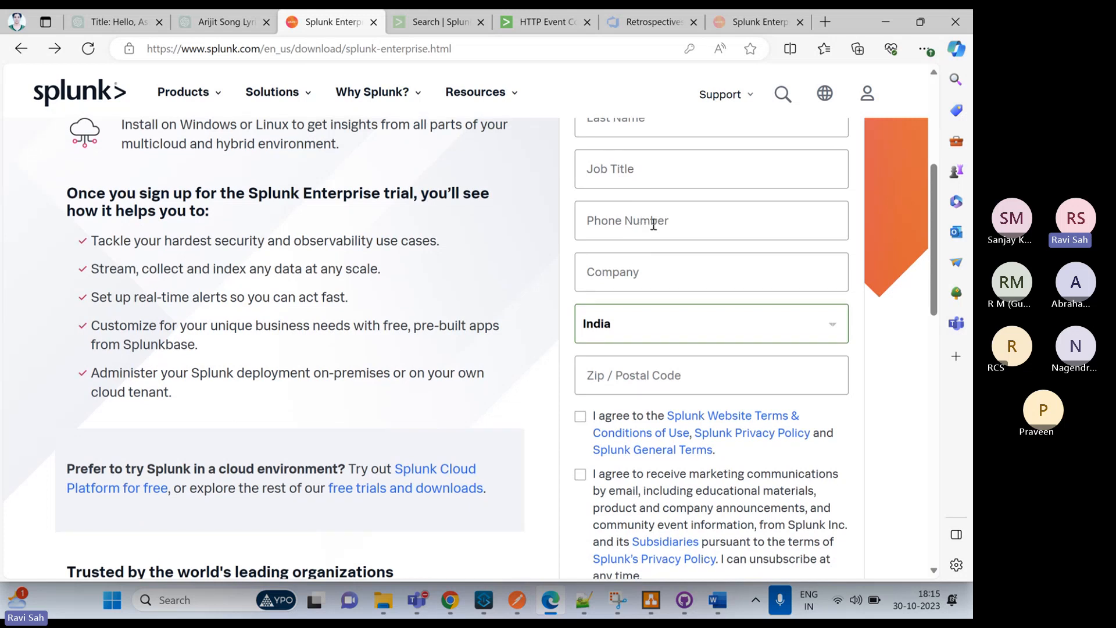
scroll(639, 232, "down", 1)
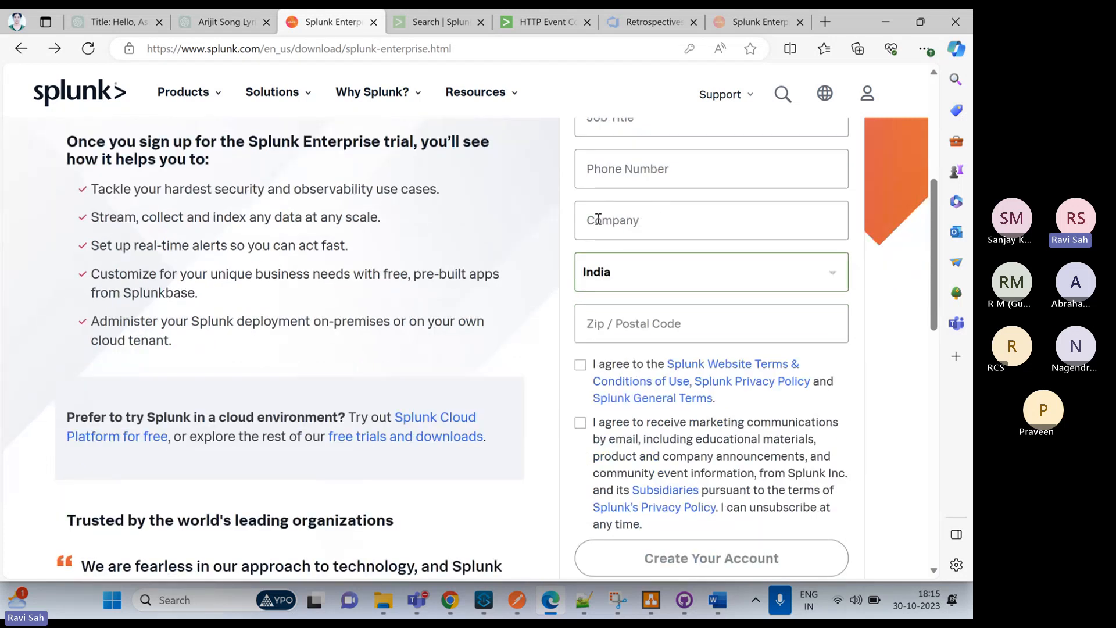
scroll(638, 233, "down", 1)
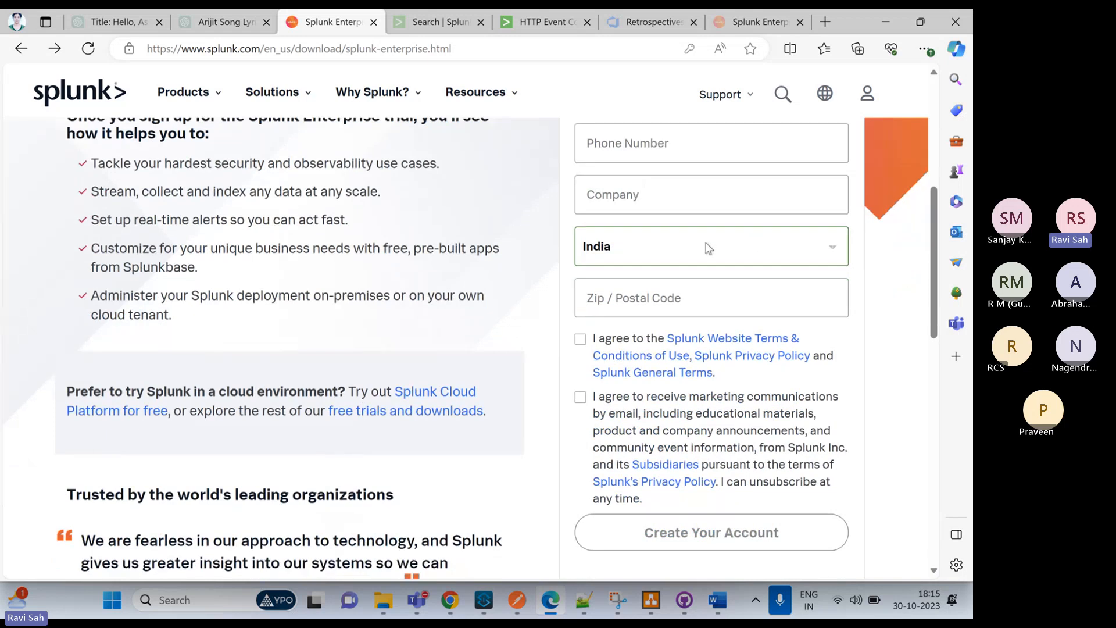
scroll(668, 238, "down", 1)
scroll(688, 214, "down", 1)
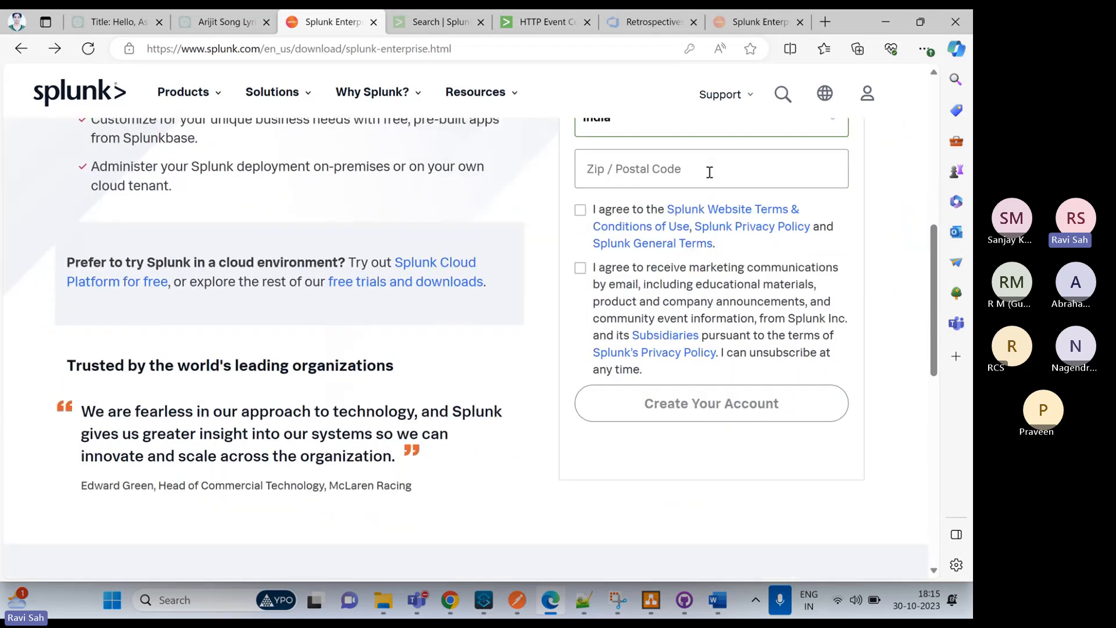
scroll(692, 186, "down", 1)
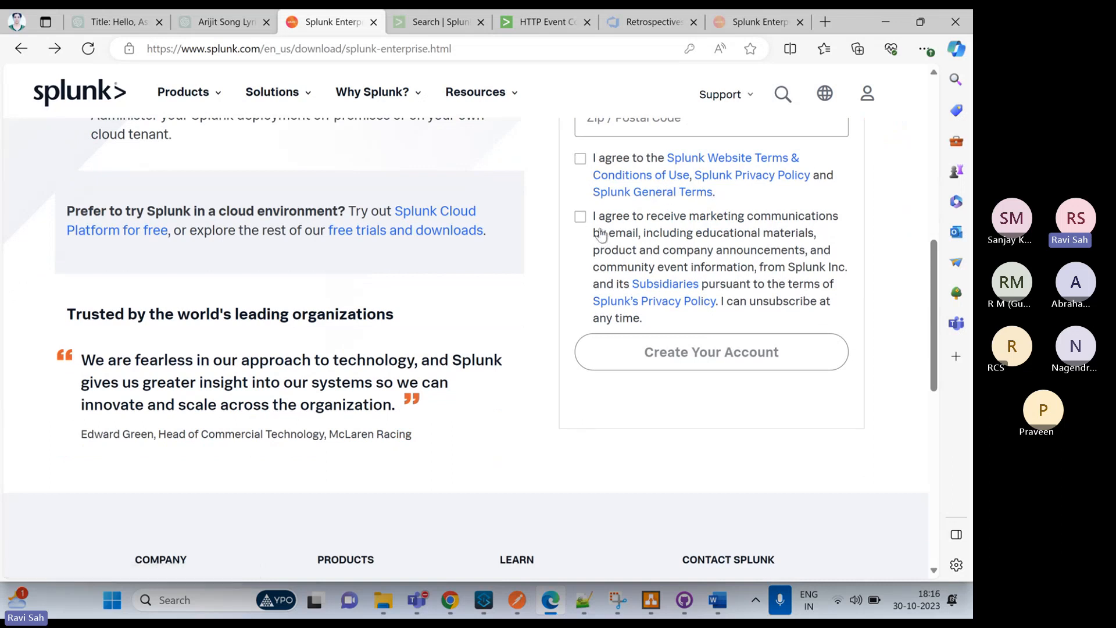
scroll(605, 212, "down", 2)
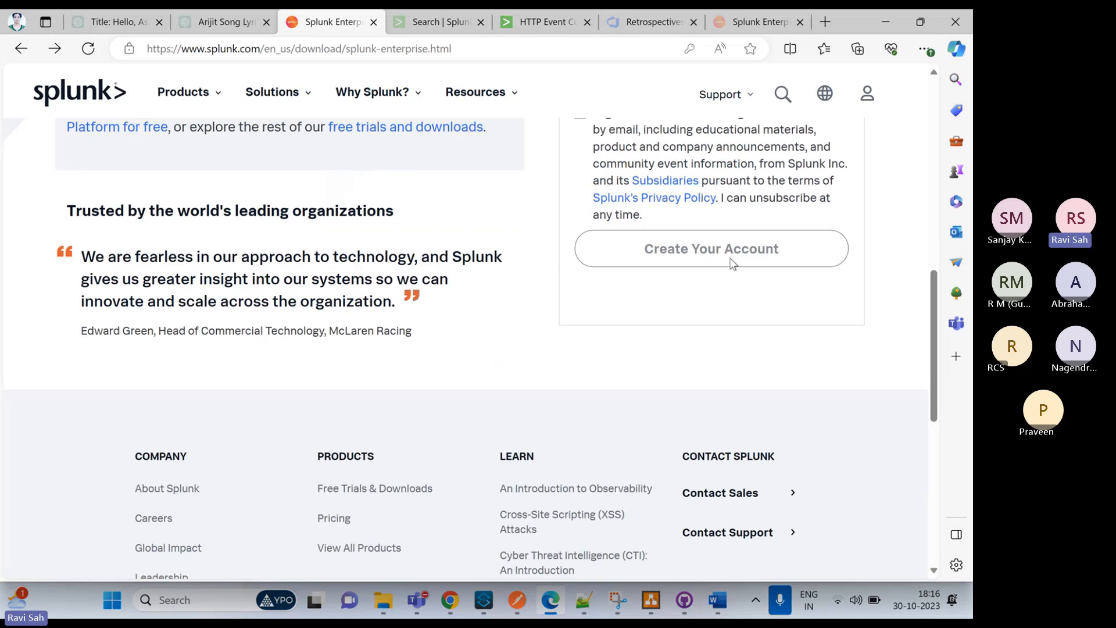
scroll(731, 263, "up", 12)
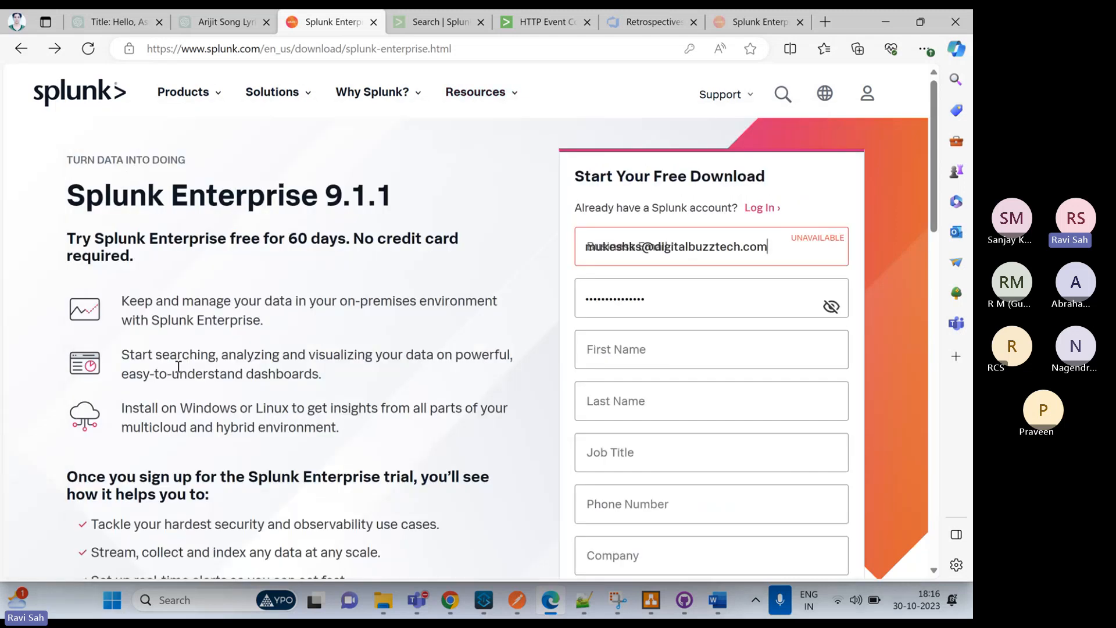
scroll(120, 169, "down", 10)
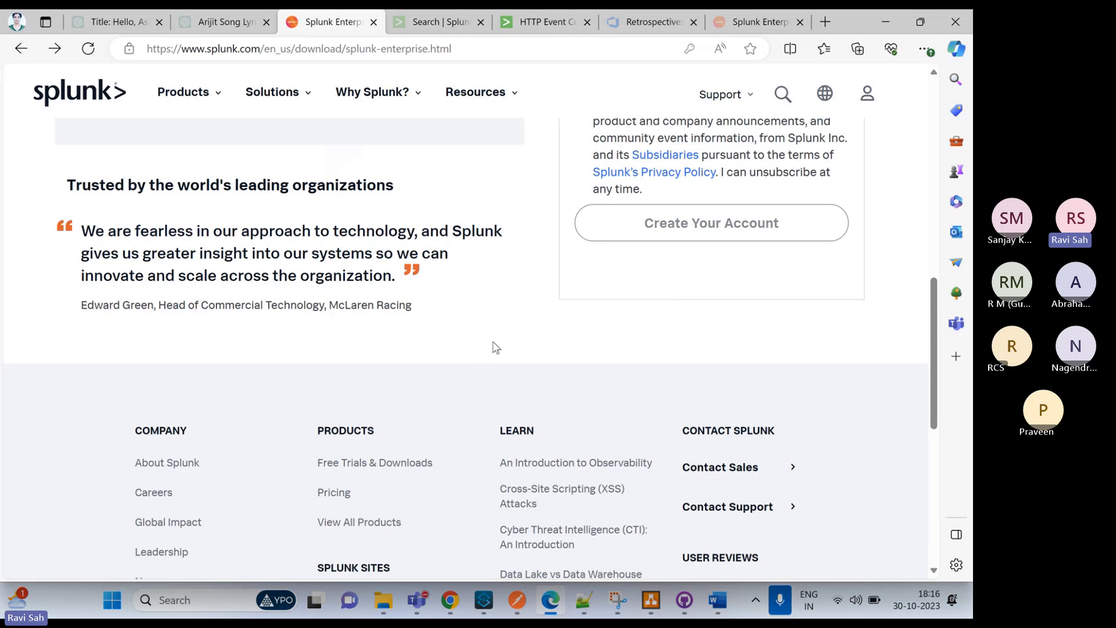
Search Windows for "splu" to locate the installed Splunk Enterprise app, and close the search
left_click(207, 599)
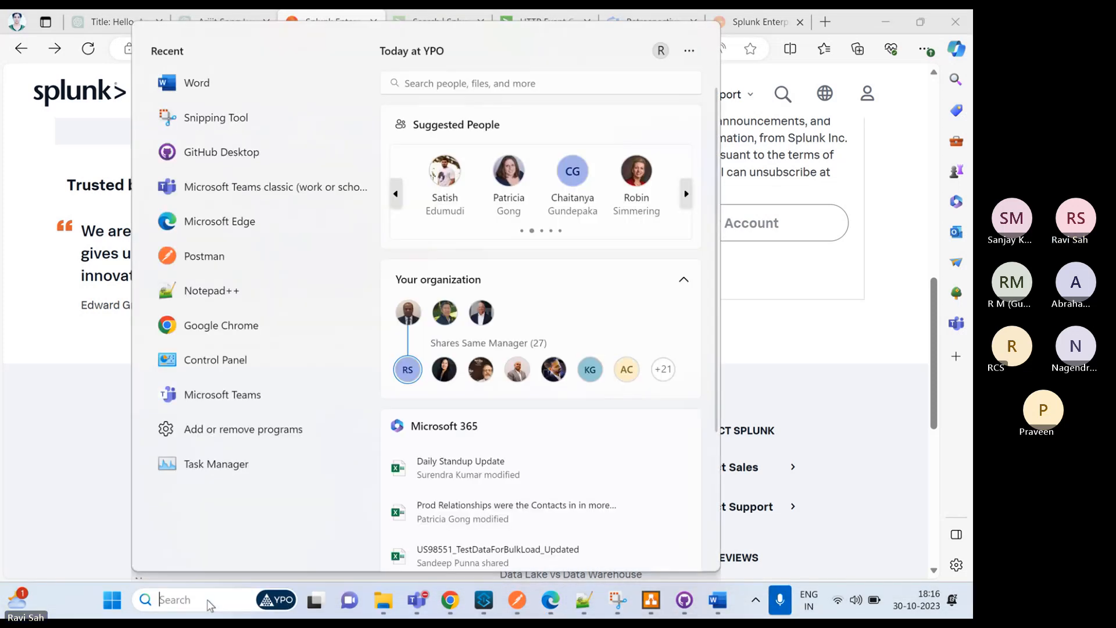
type("splu")
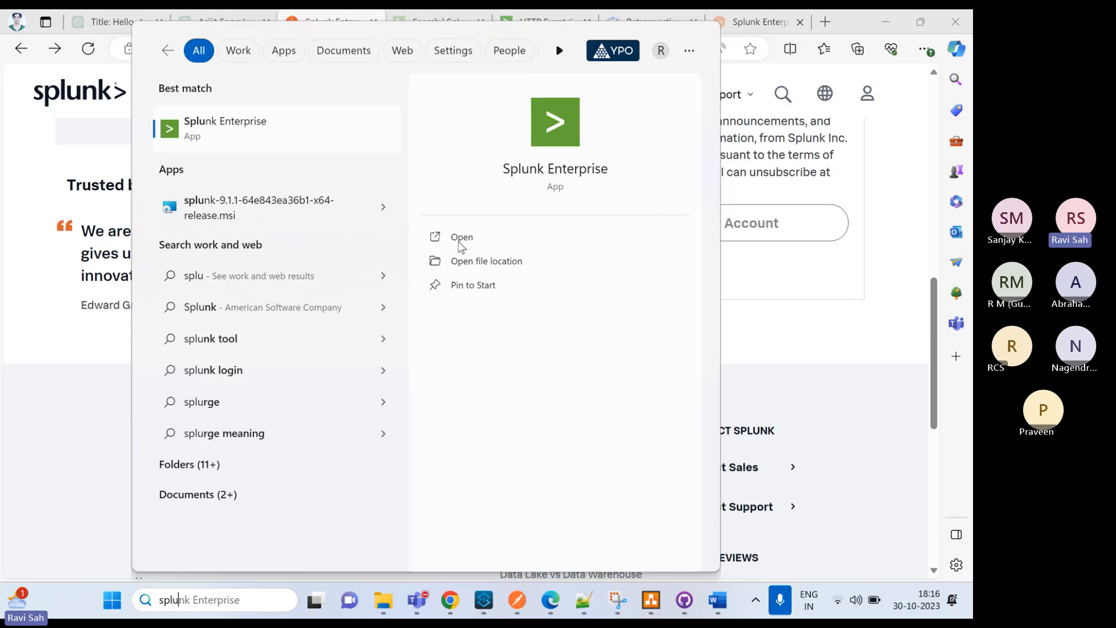
left_click(26, 292)
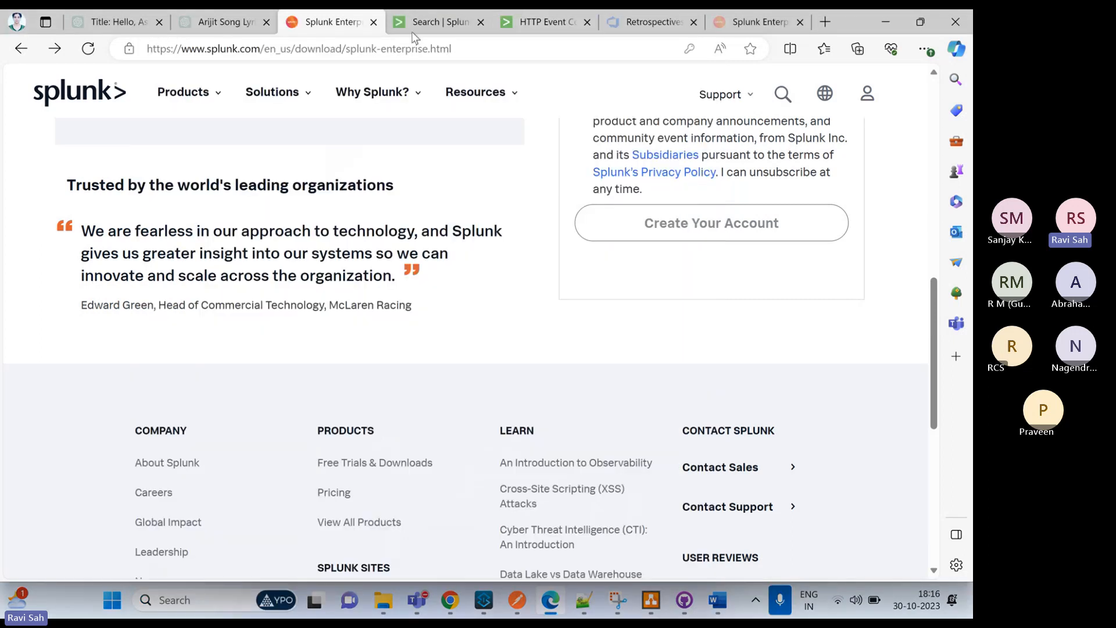
Open the HTTP Event Collector token list from the Data inputs settings of the local Splunk Enterprise instance
left_click(441, 21)
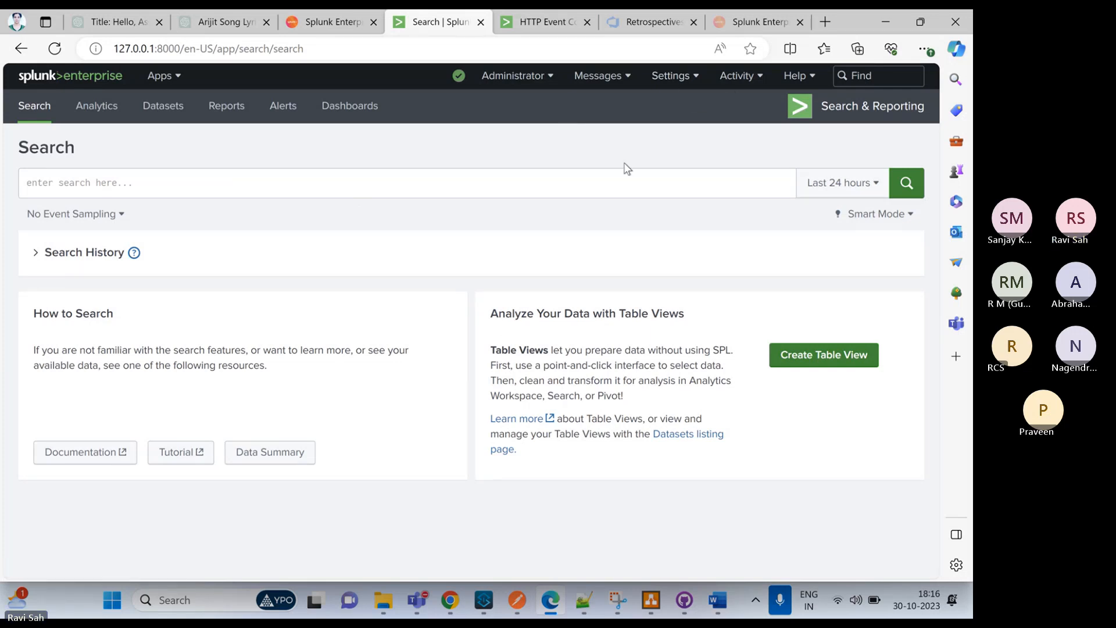
mouse_move(486, 604)
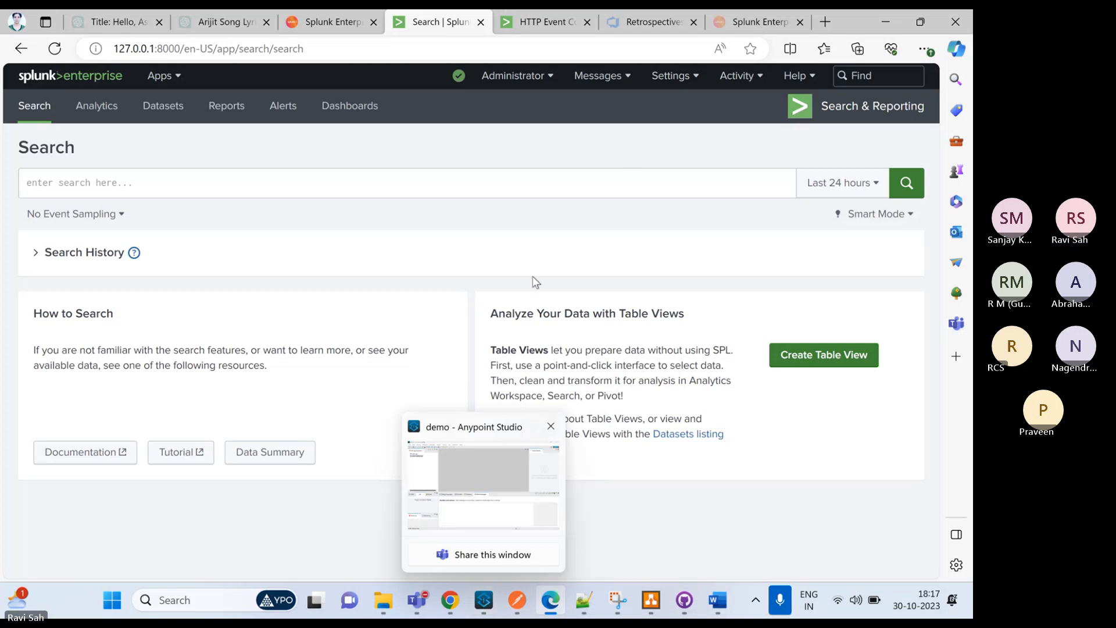
left_click(673, 80)
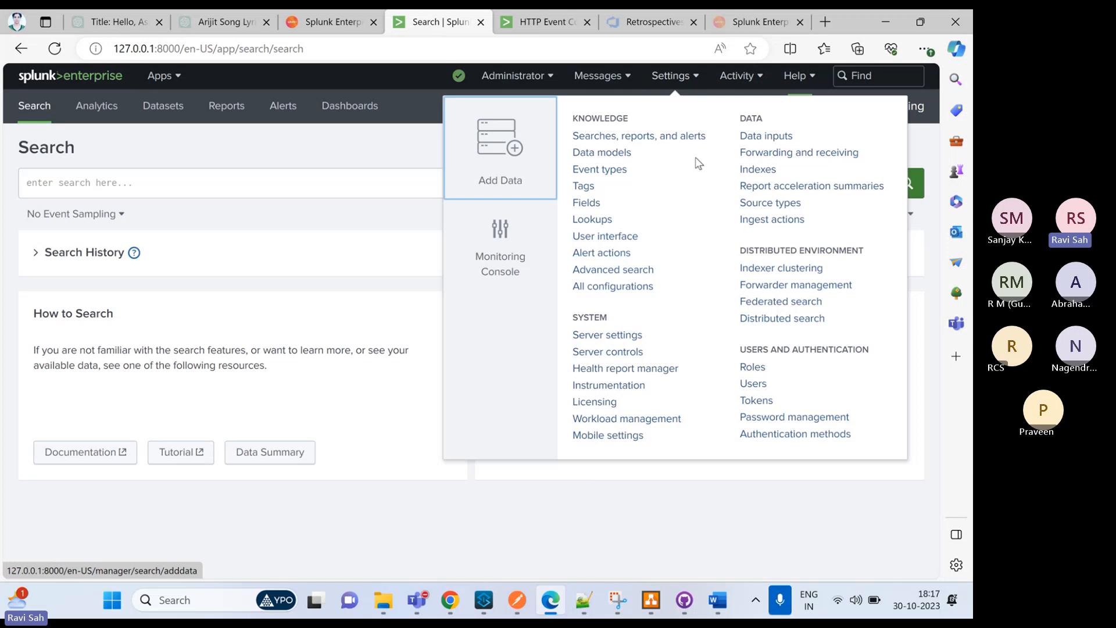
left_click(760, 138)
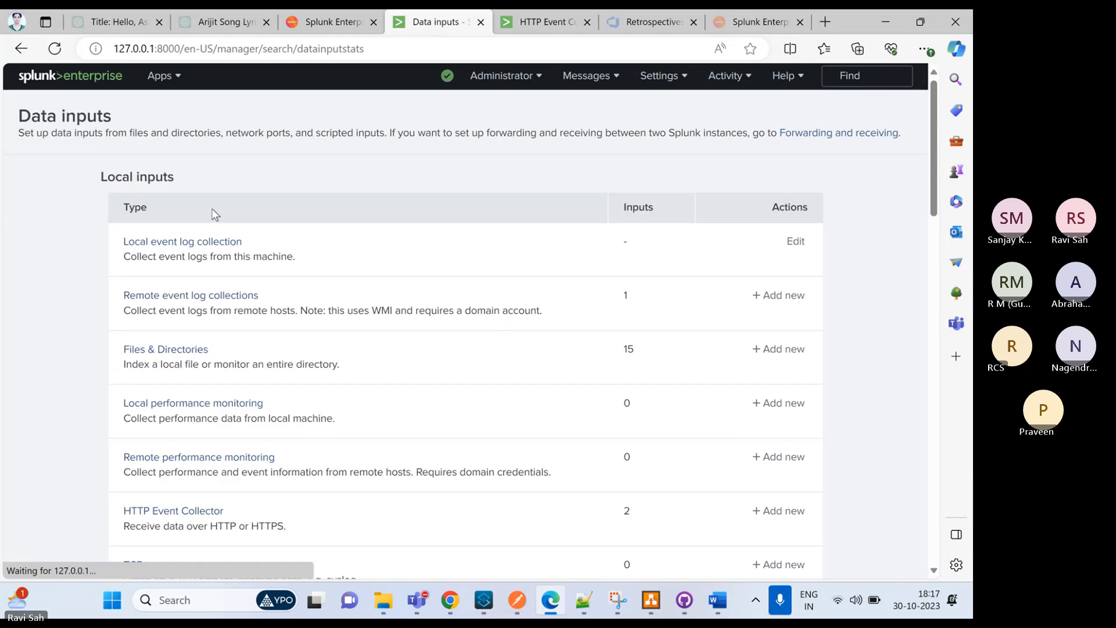
scroll(198, 353, "down", 3)
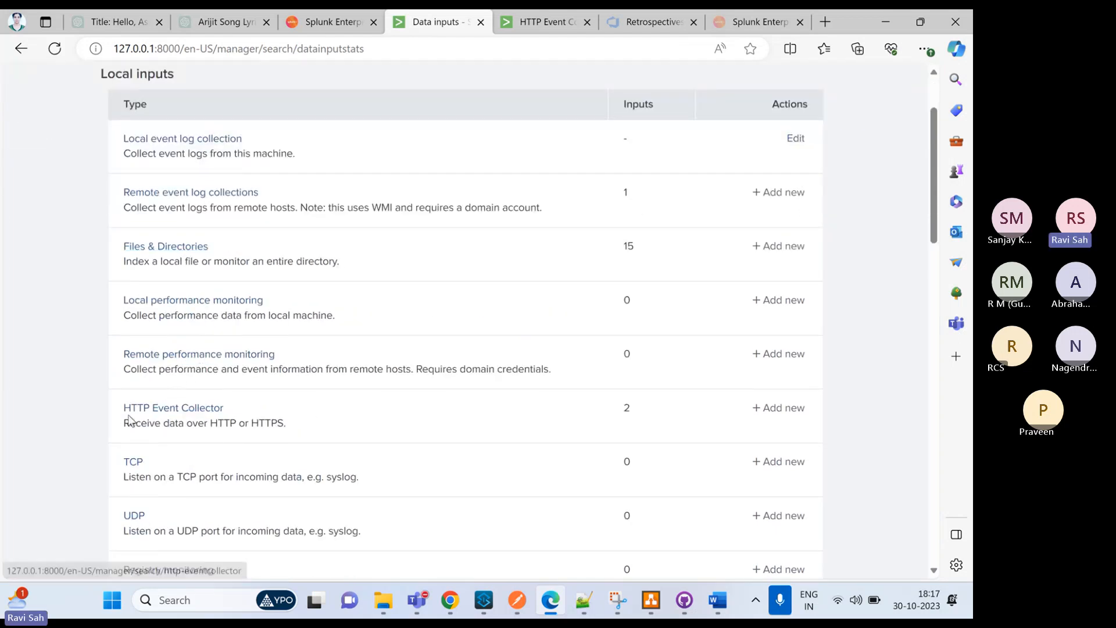
left_click(193, 413)
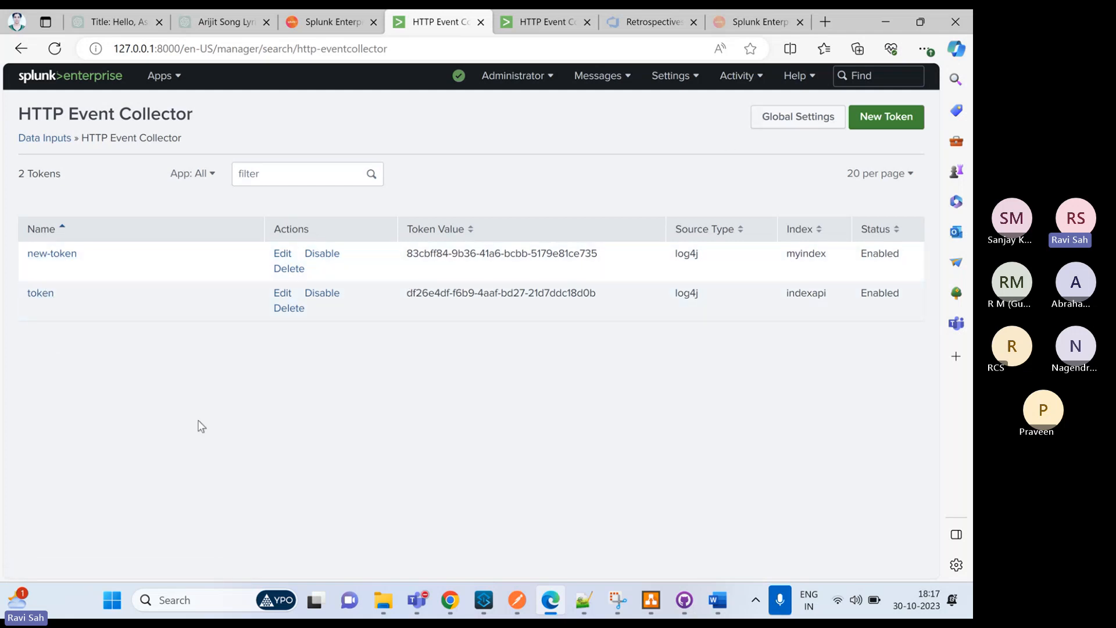
Start a new HTTP Event Collector token and name it demoToken
left_click(892, 124)
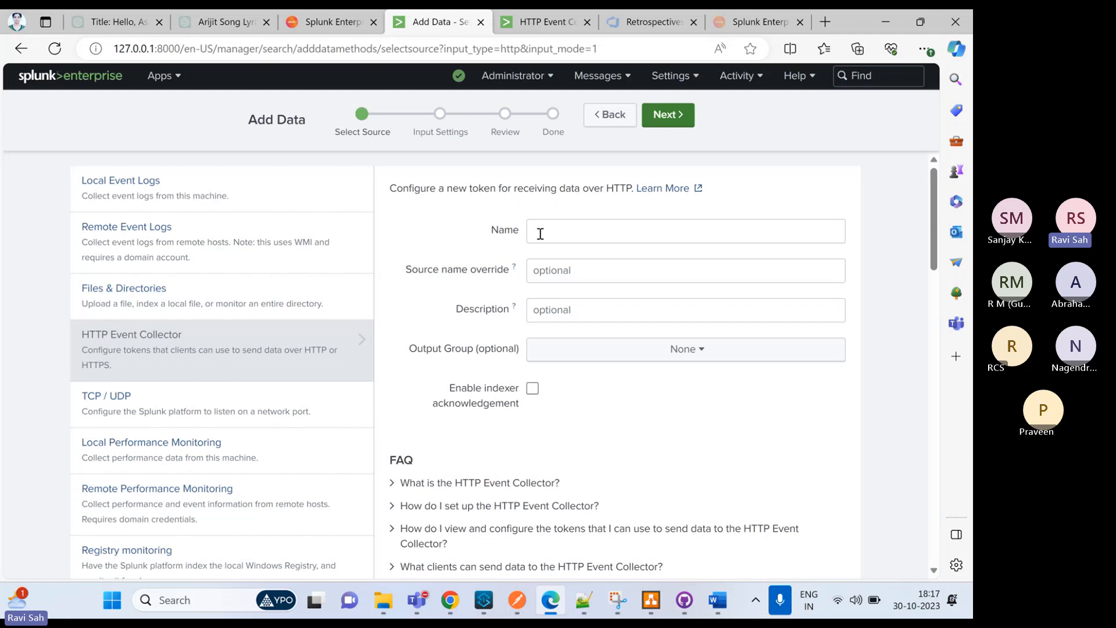
left_click(540, 233)
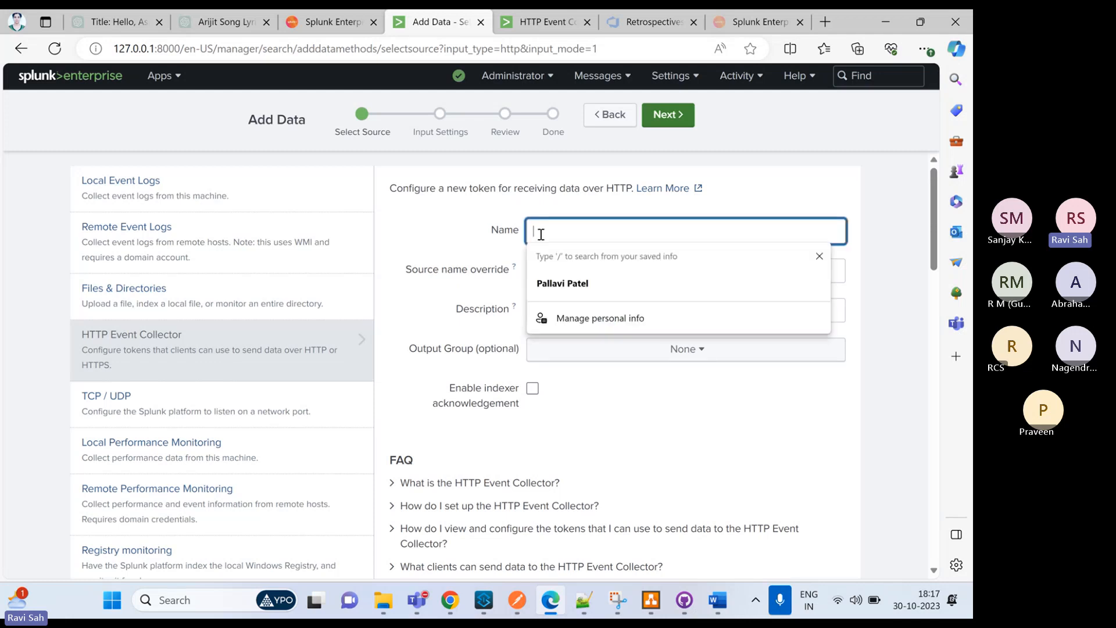
type("d")
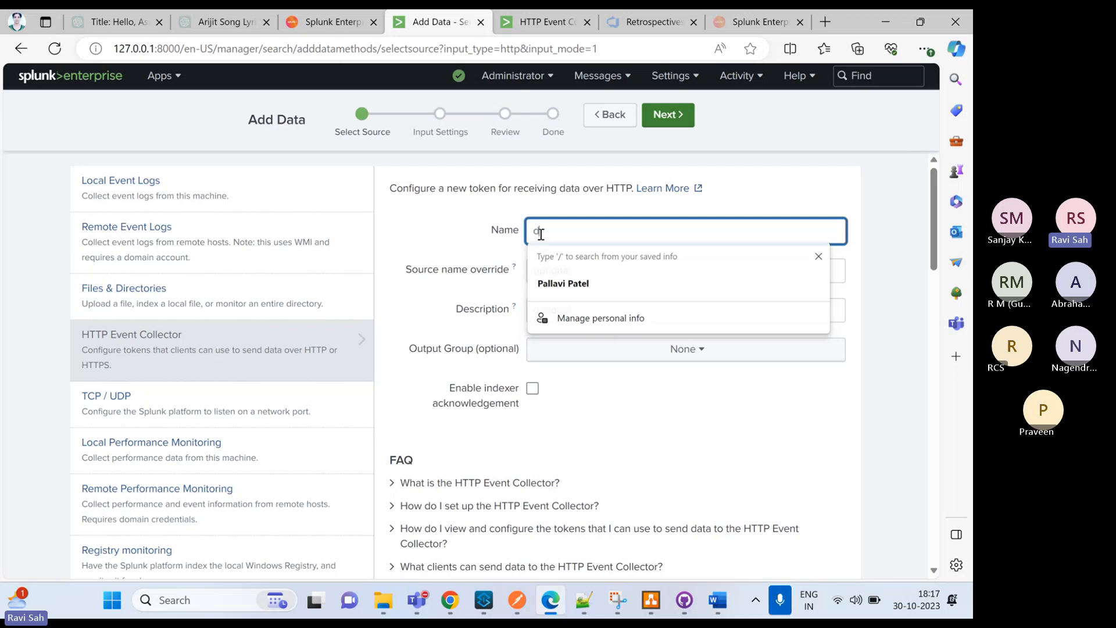
type("emo")
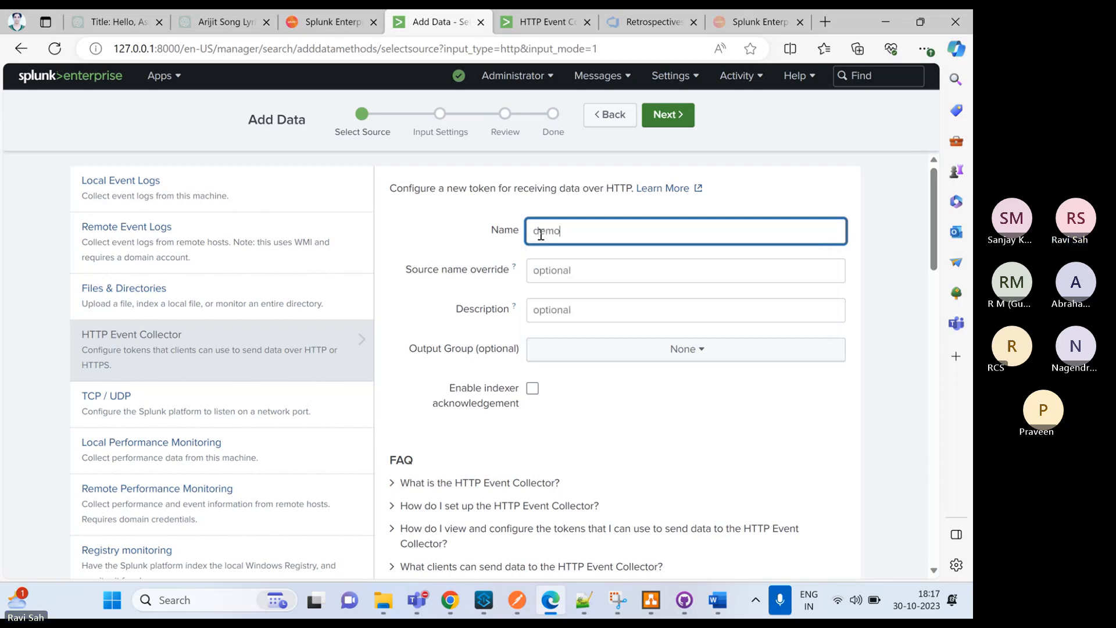
type("Token")
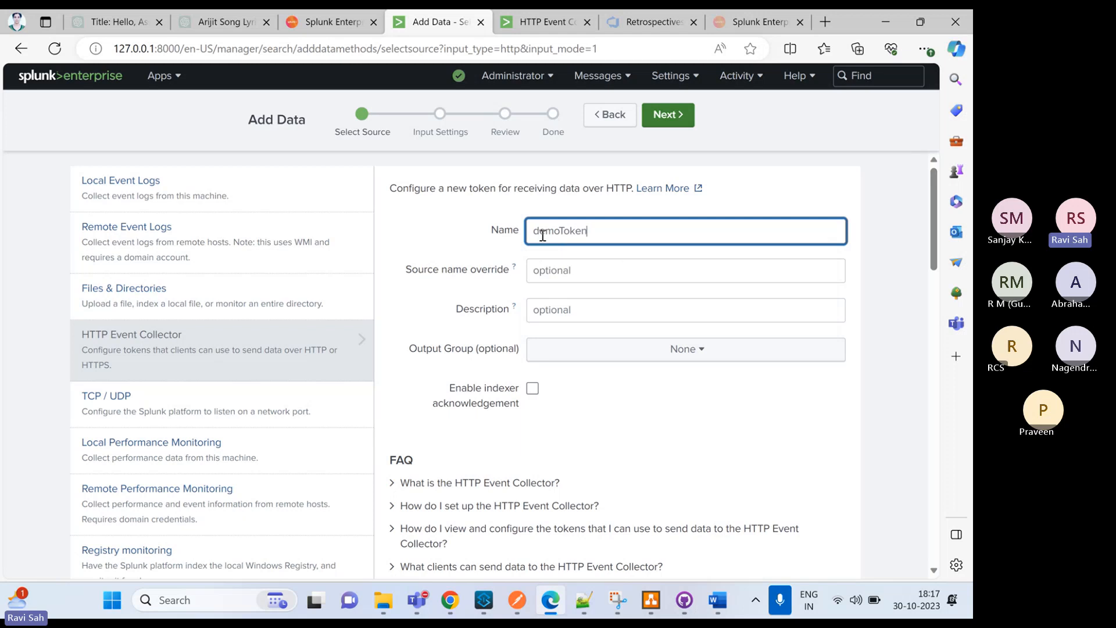
Examine the HTTP Event Collector FAQ and the list of other data source types around the token form
scroll(540, 306, "down", 2)
scroll(540, 306, "up", 2)
scroll(590, 299, "down", 2)
scroll(544, 276, "down", 1)
scroll(546, 287, "down", 2)
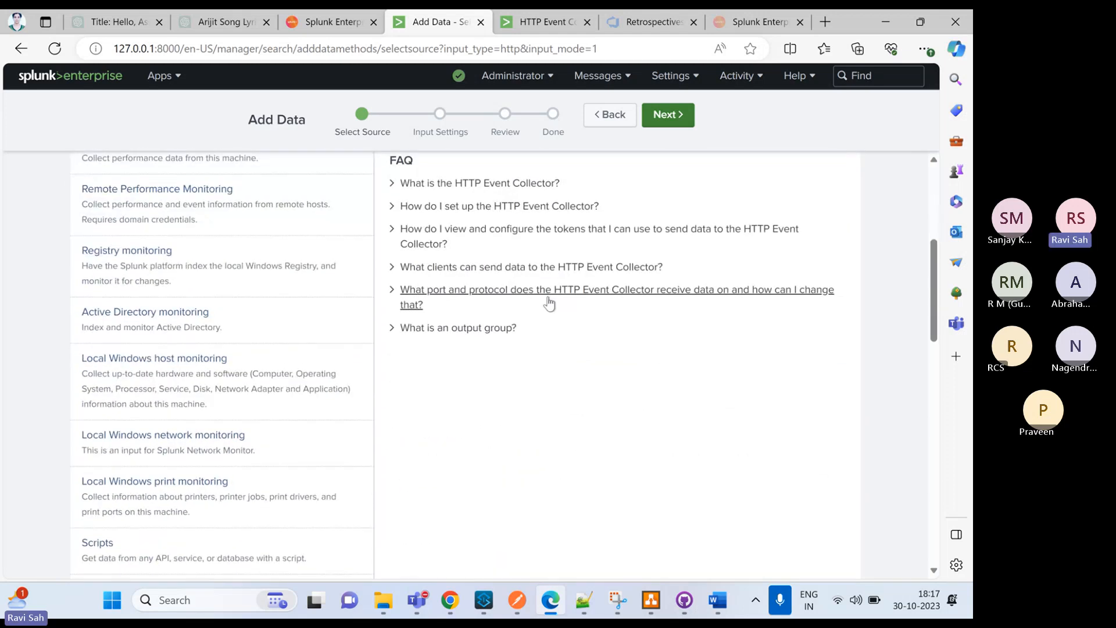
scroll(543, 308, "up", 5)
scroll(537, 322, "down", 9)
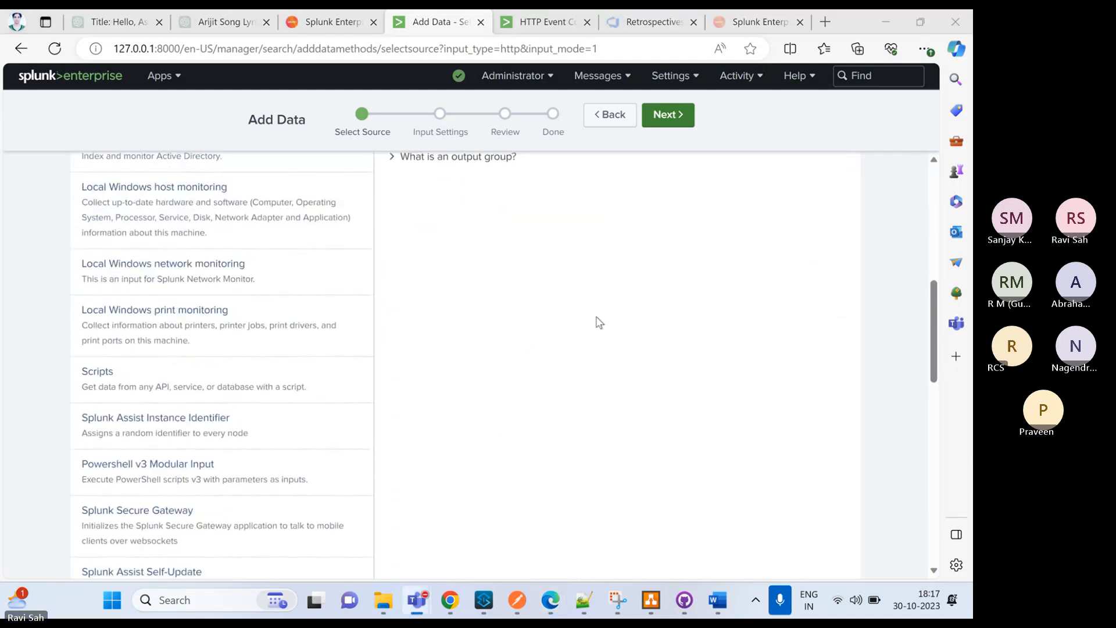
scroll(616, 262, "down", 1)
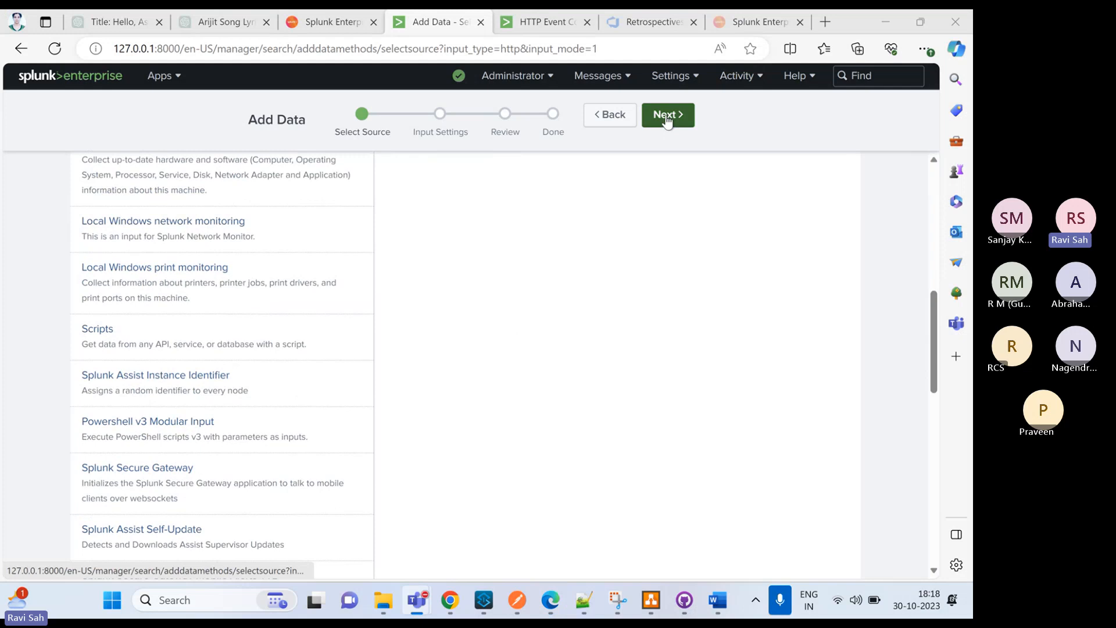
Continue to the token's input settings and set its source type to log4j
left_click(667, 121)
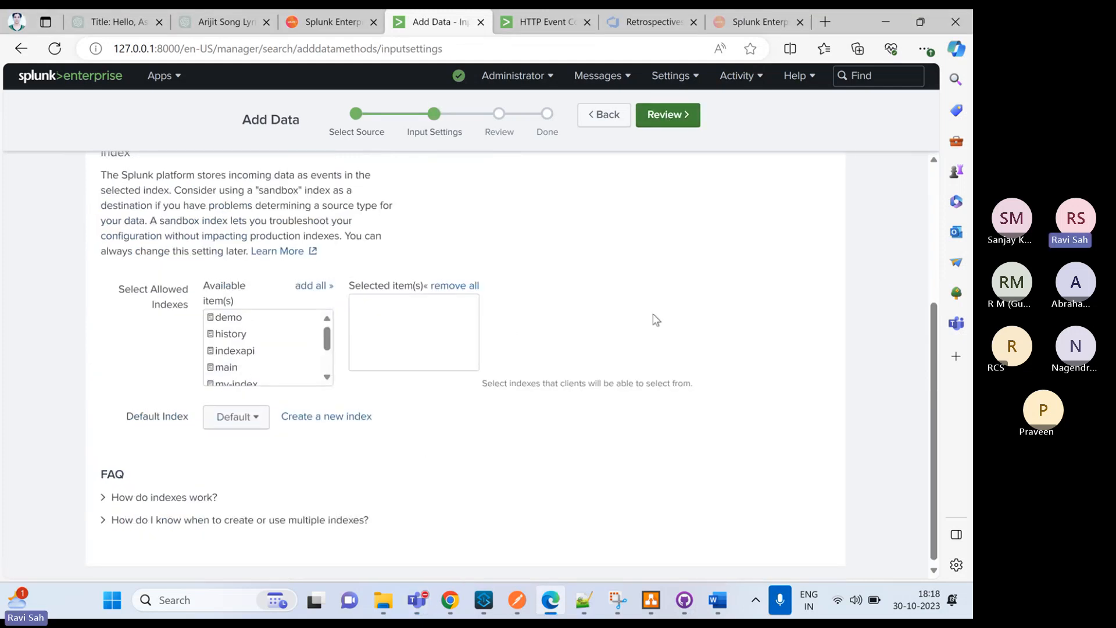
scroll(645, 328, "up", 4)
left_click(630, 296)
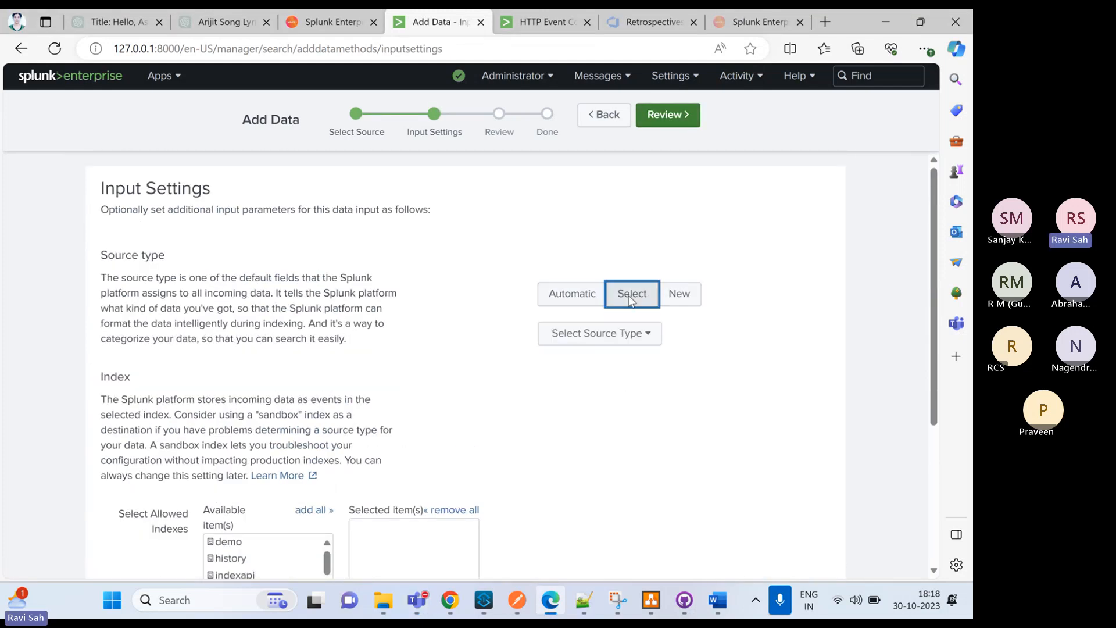
left_click(648, 336)
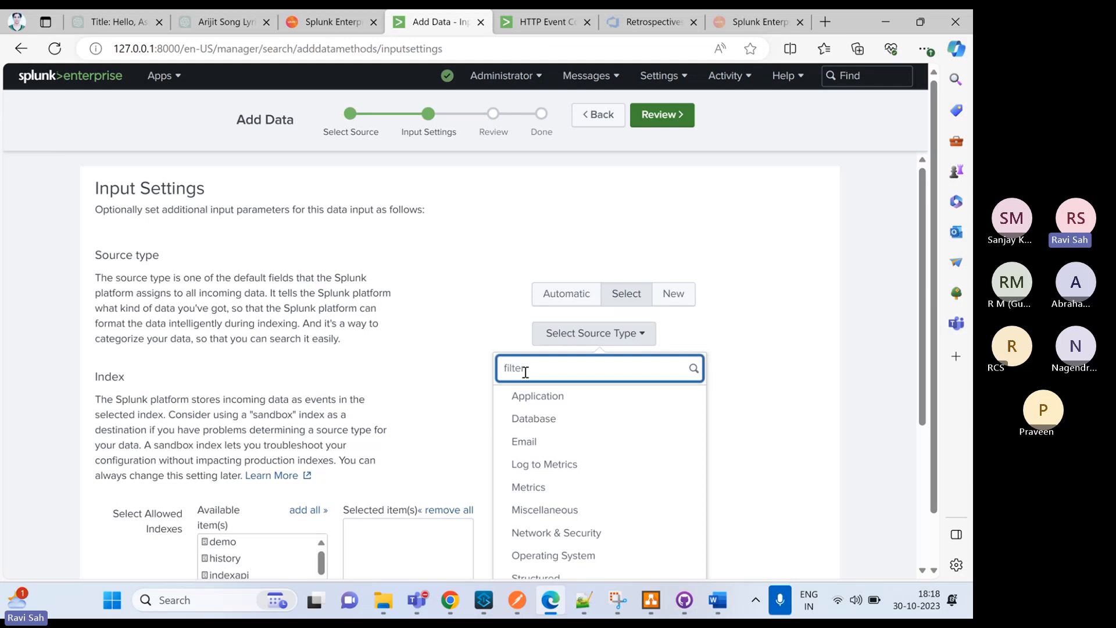
type("log")
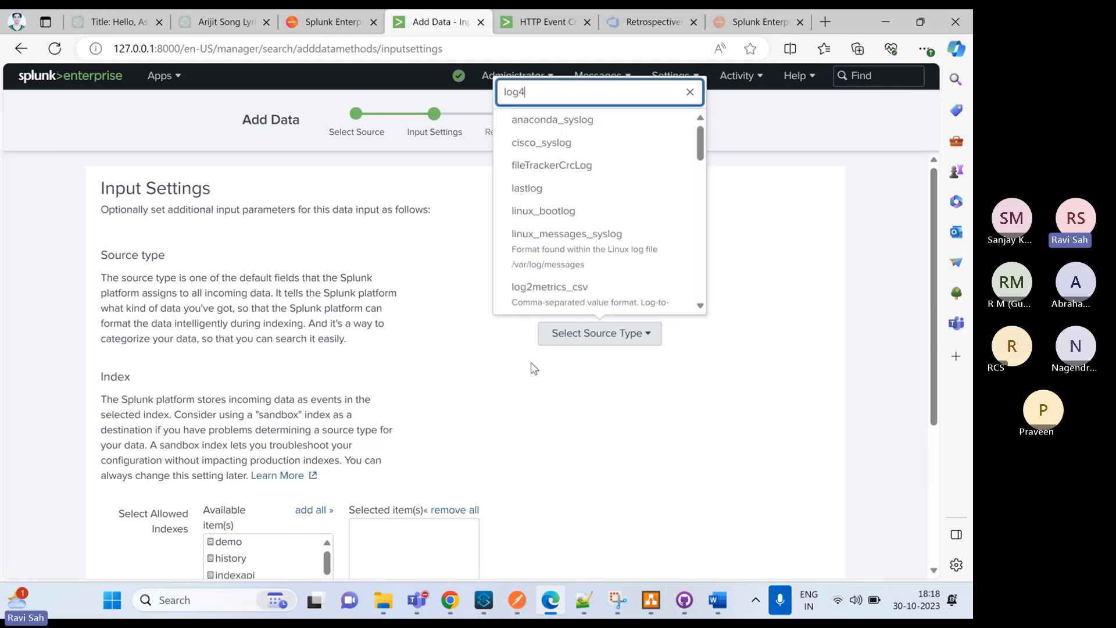
type("4")
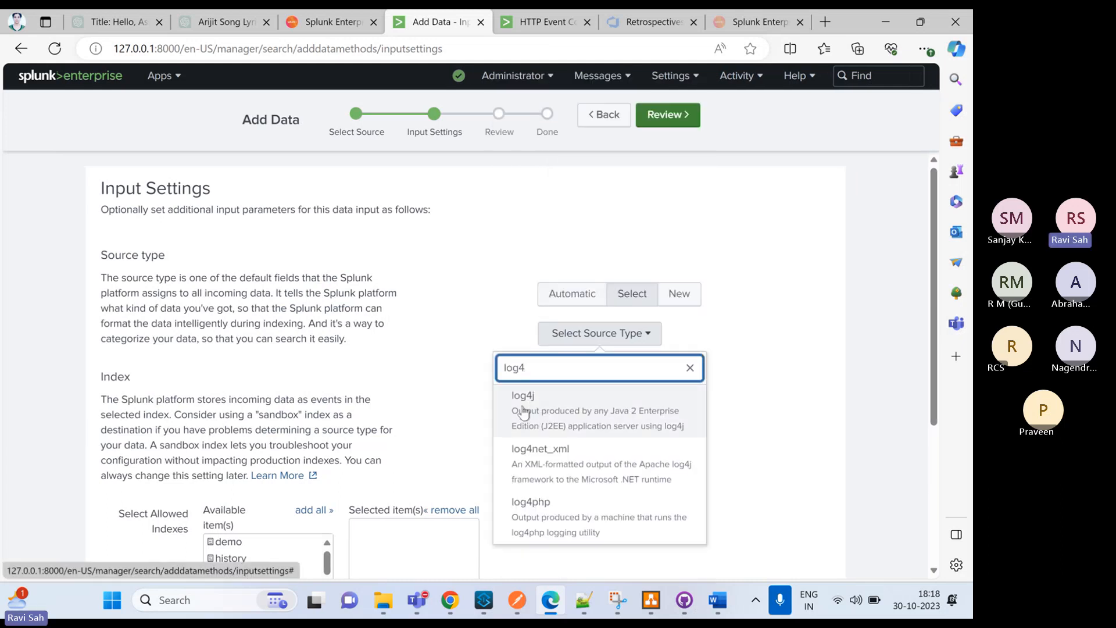
left_click(527, 405)
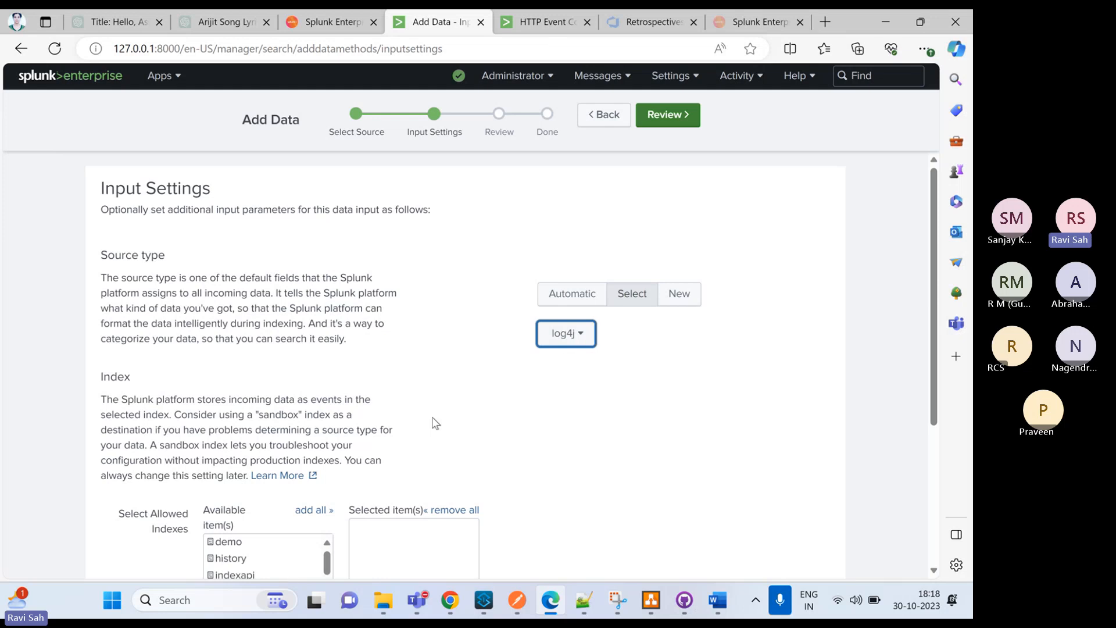
Create a new events index named muleindex from the token's index settings, keeping the default paths and sizes
scroll(395, 453, "down", 2)
scroll(395, 456, "down", 1)
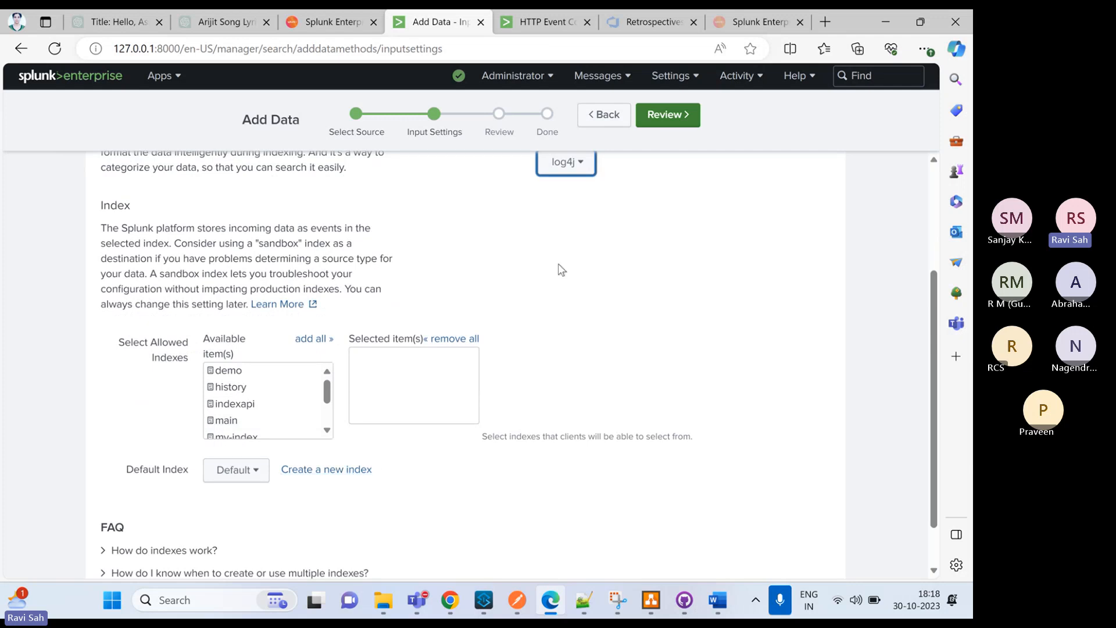
scroll(561, 269, "up", 3)
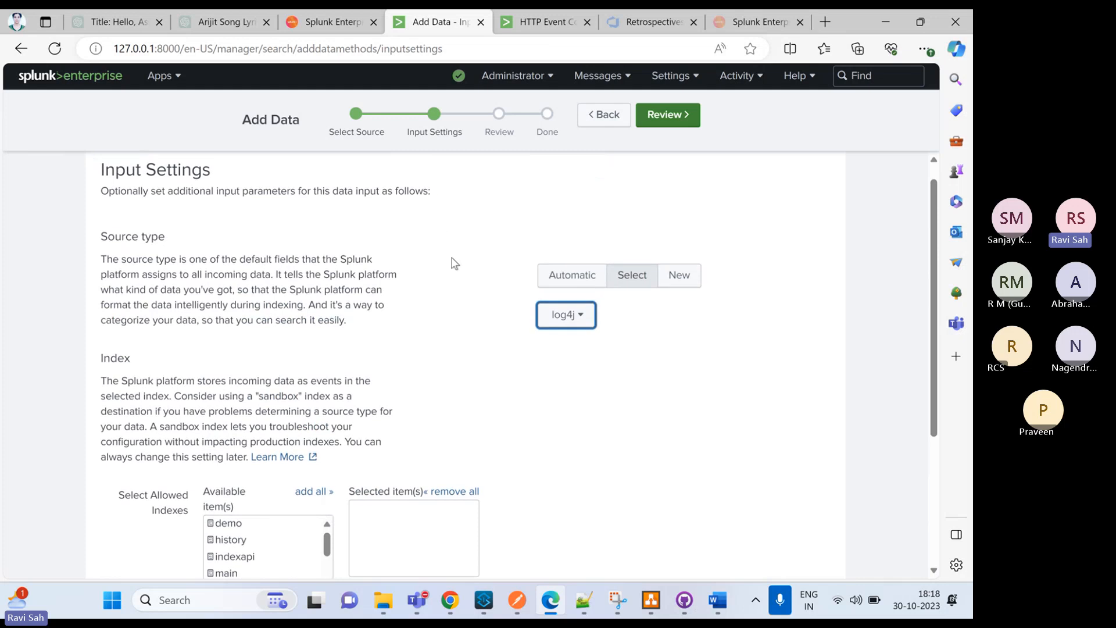
scroll(455, 263, "down", 3)
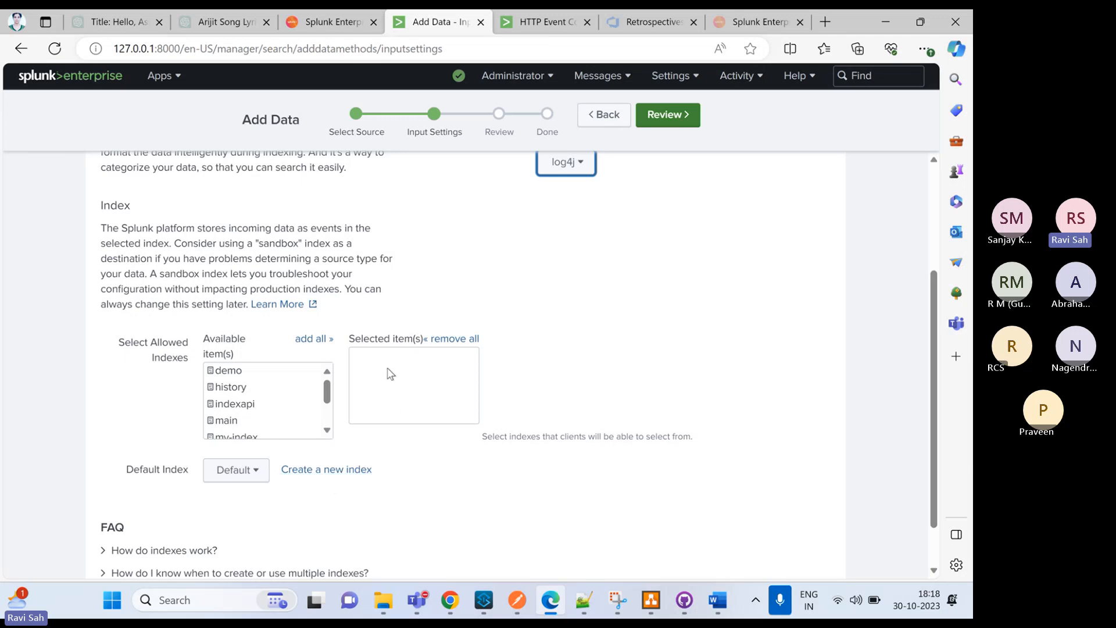
left_click(332, 472)
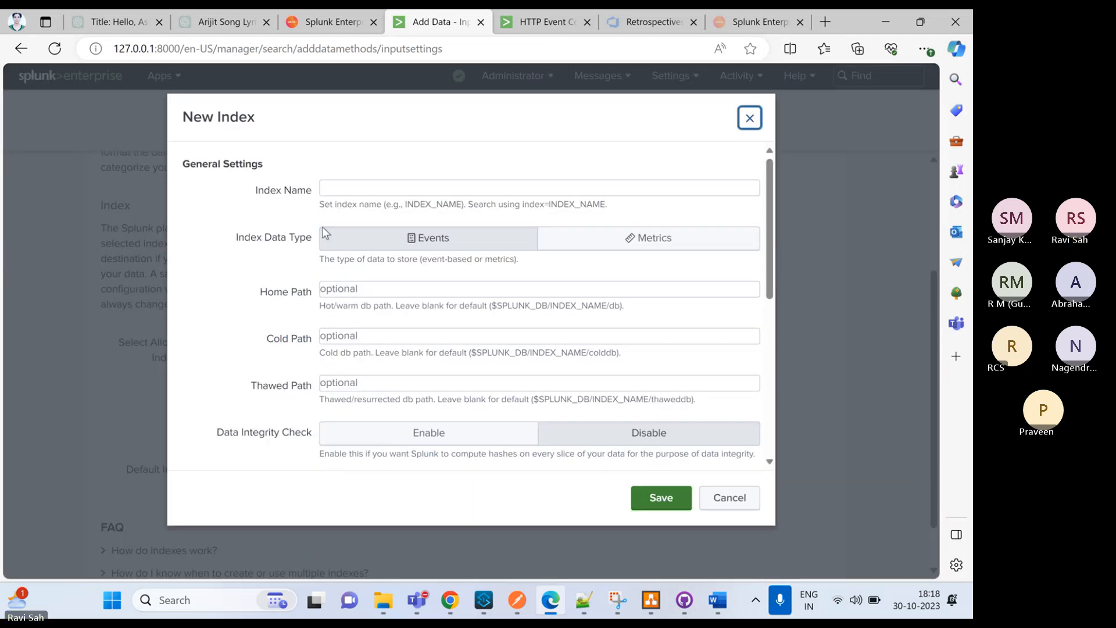
left_click(349, 189)
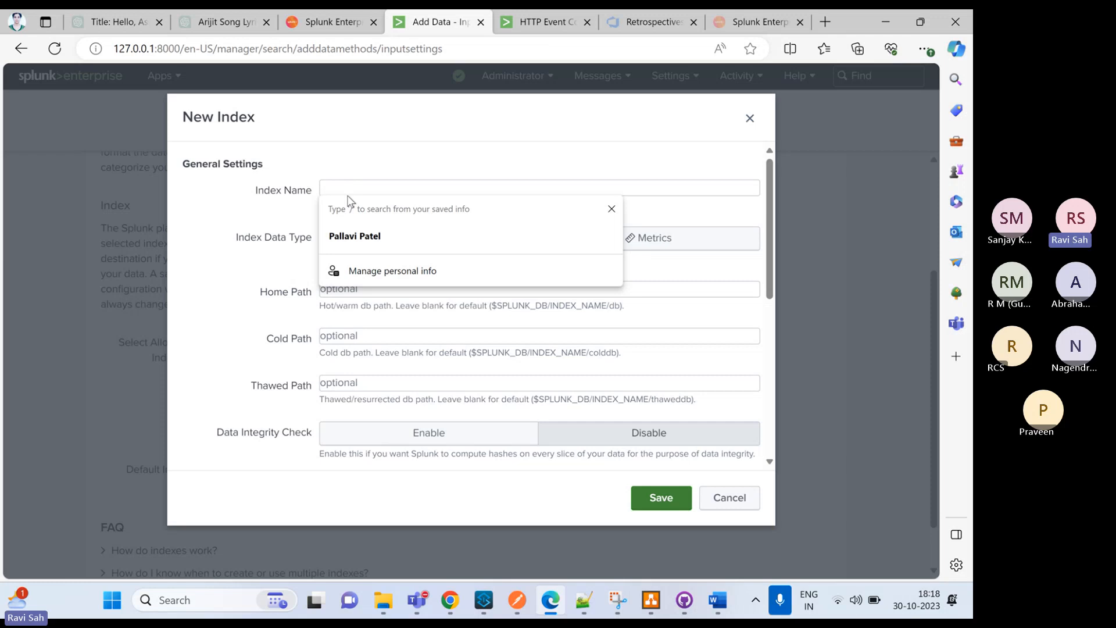
type("muleindex")
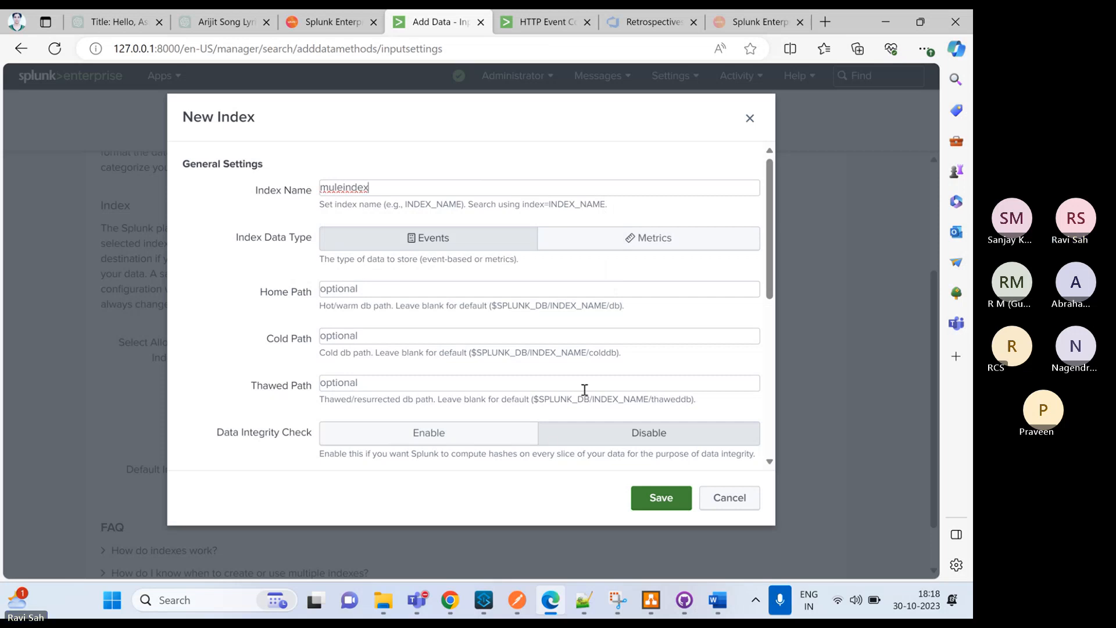
scroll(581, 384, "down", 1)
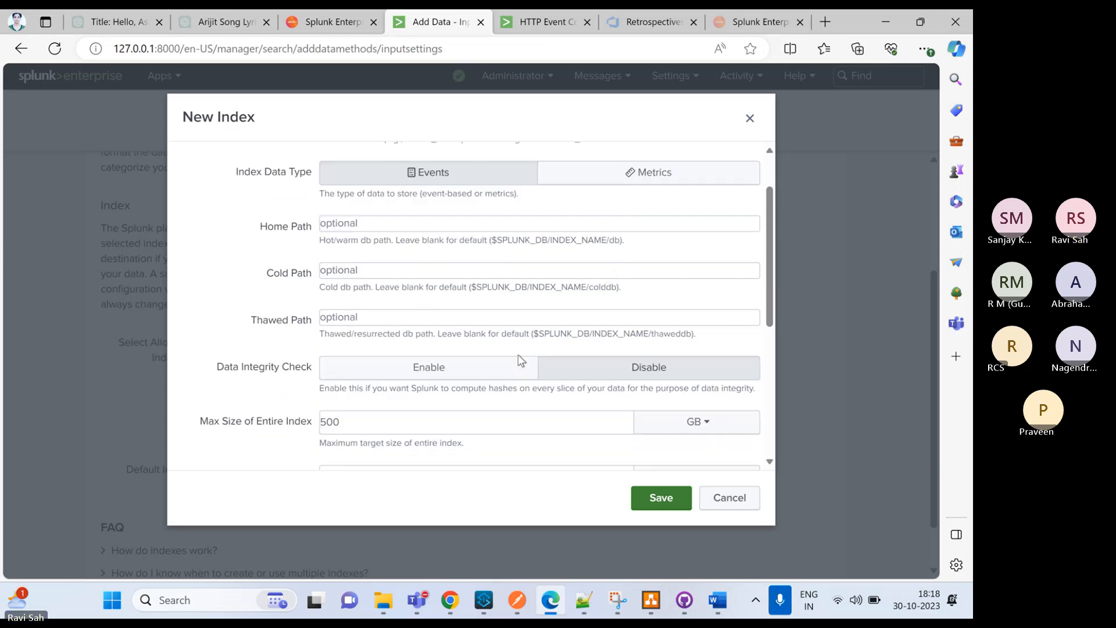
scroll(429, 391, "down", 2)
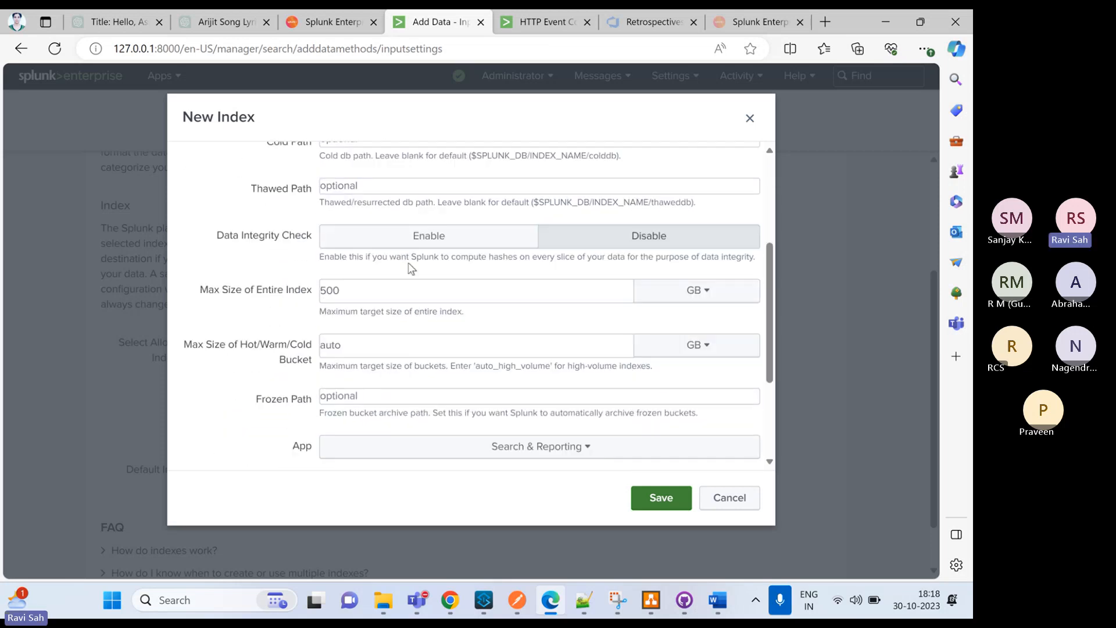
left_click(661, 498)
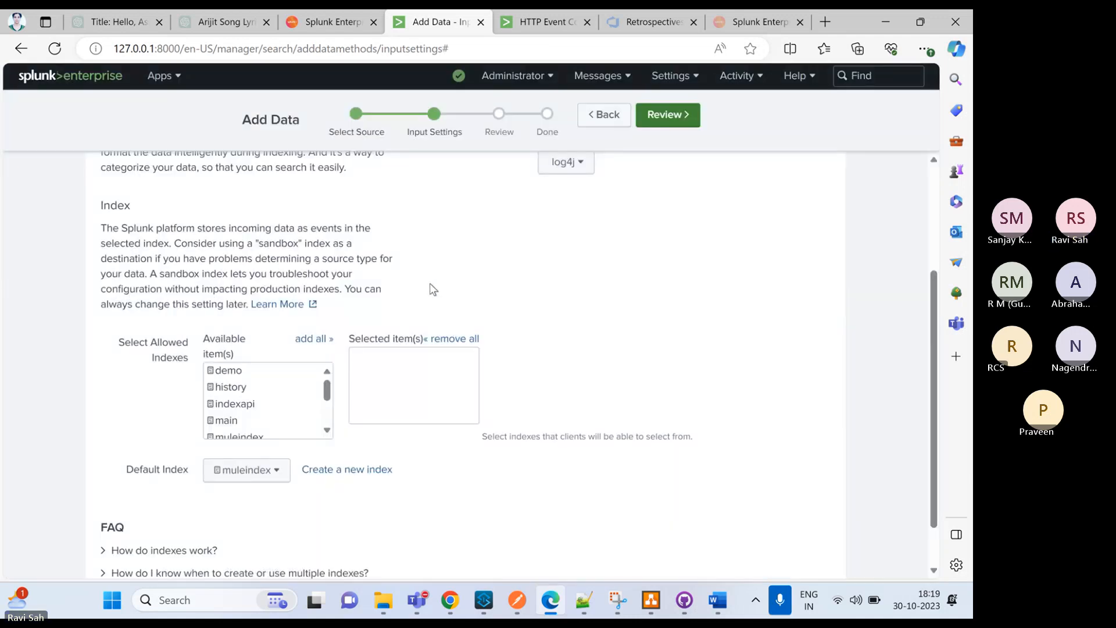
Add muleindex to the token's allowed indexes and proceed to the review of its settings
scroll(255, 431, "down", 1)
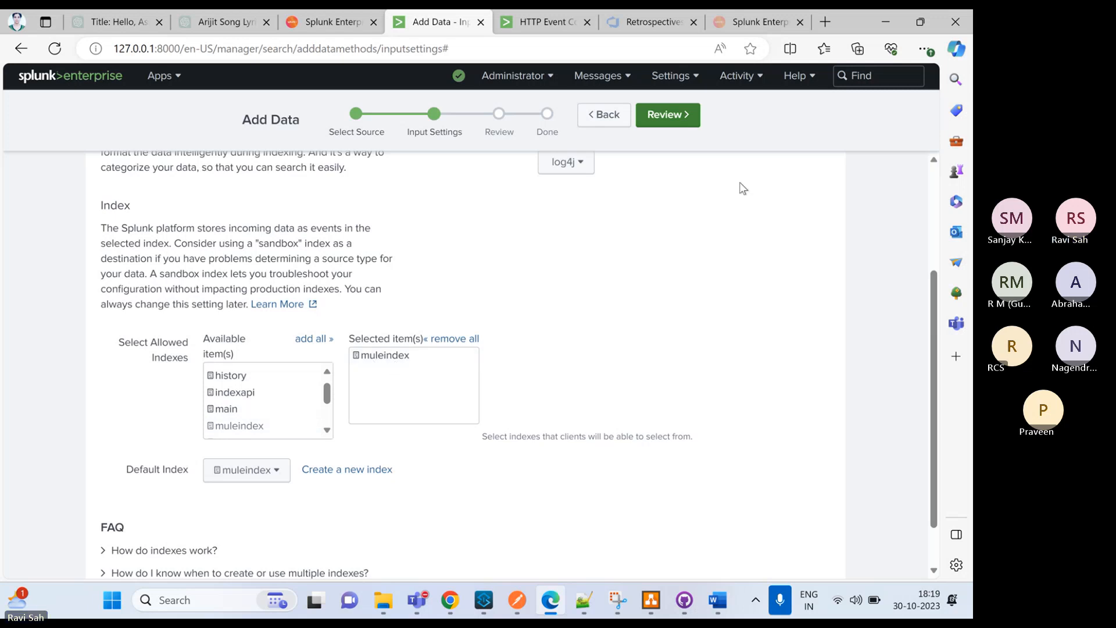
scroll(715, 157, "up", 3)
left_click(667, 115)
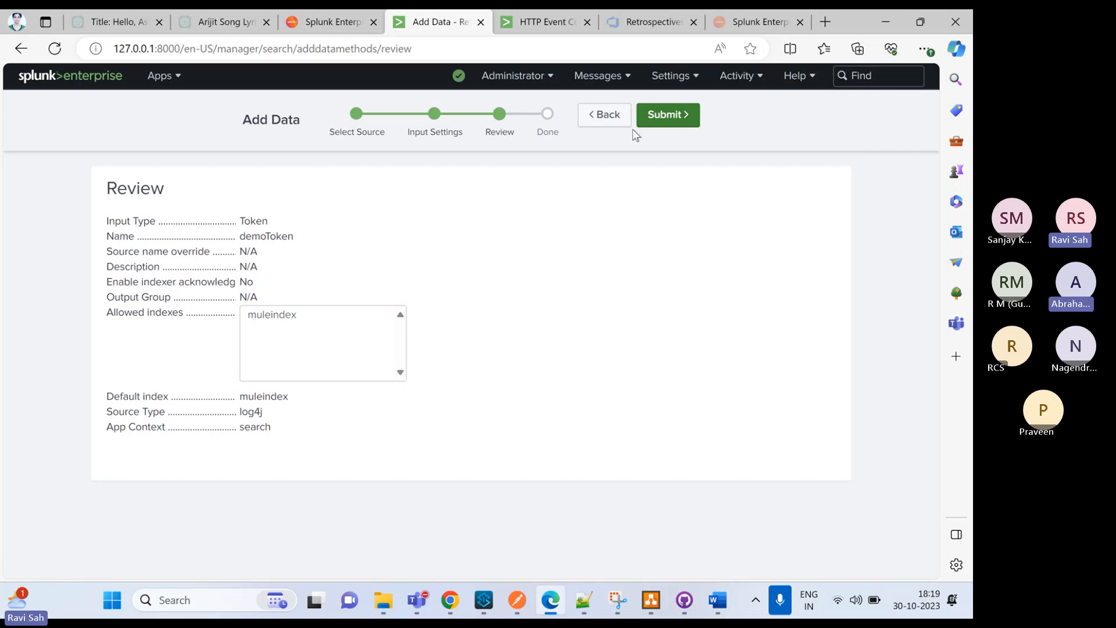
Submit the demoToken configuration and select the generated token value
left_click(662, 115)
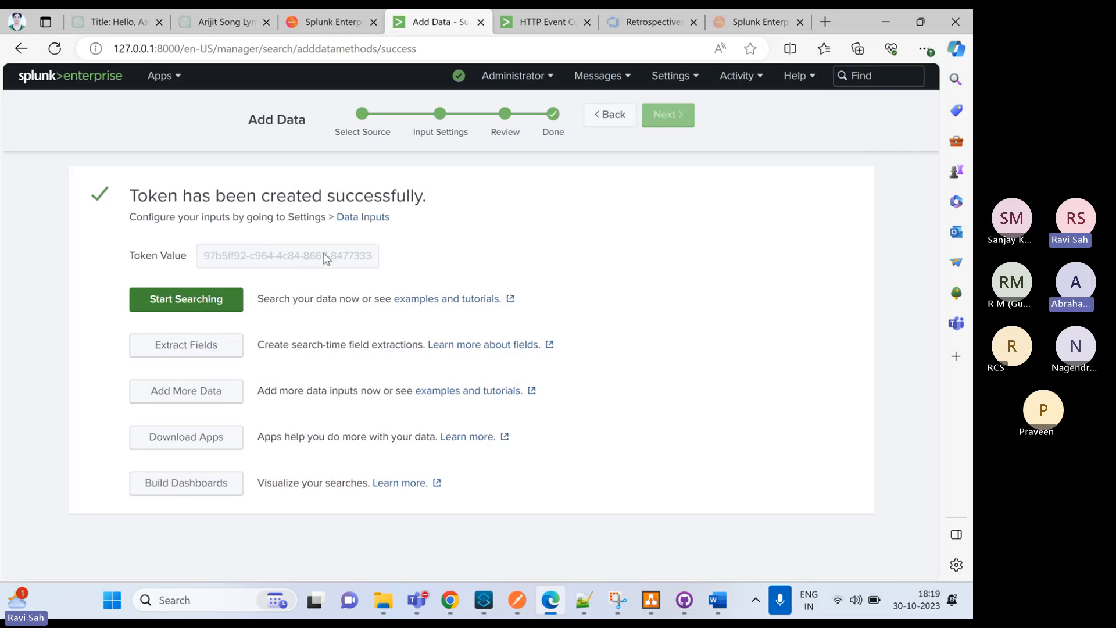
left_click(359, 258)
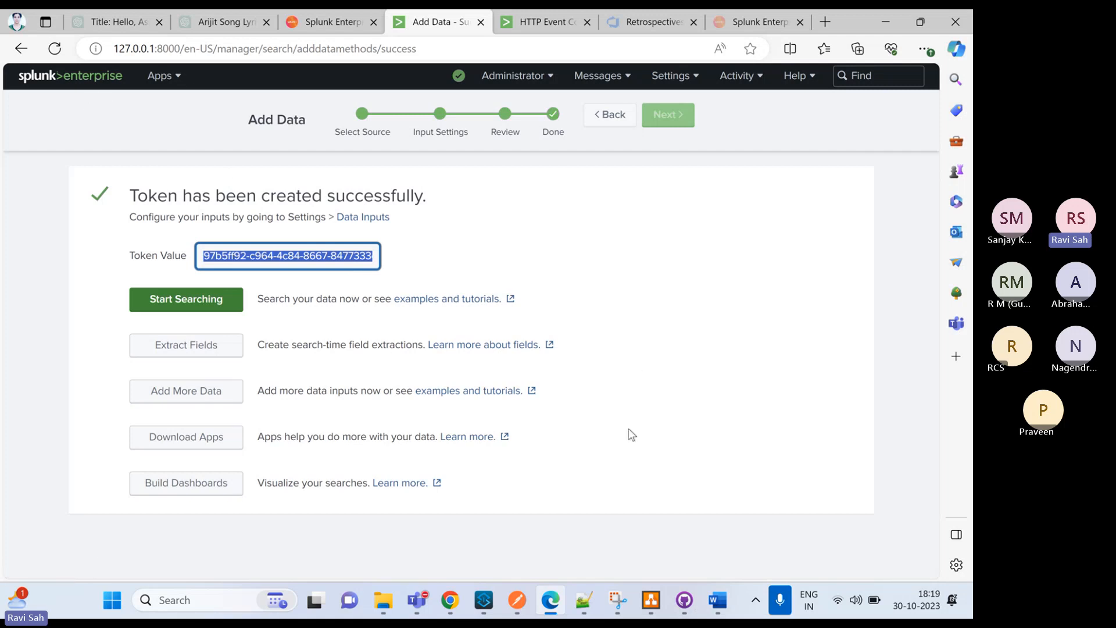
Switch to Anypoint Studio and create a new Mule project named mule-splunk on the Mule Server 4.4.0 EE runtime
left_click(485, 605)
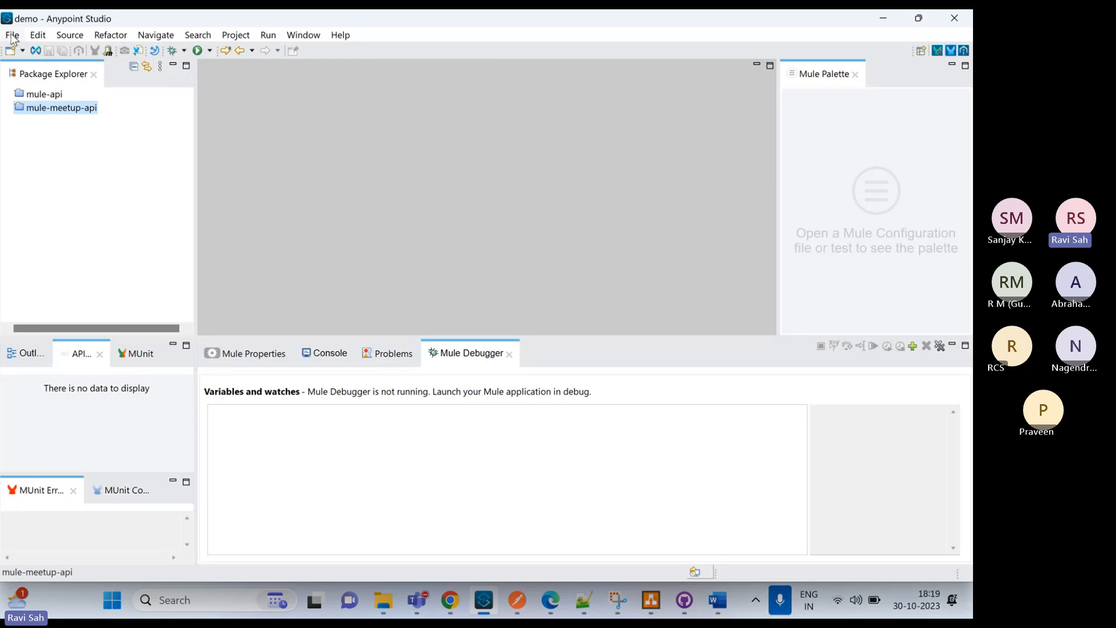
left_click(13, 36)
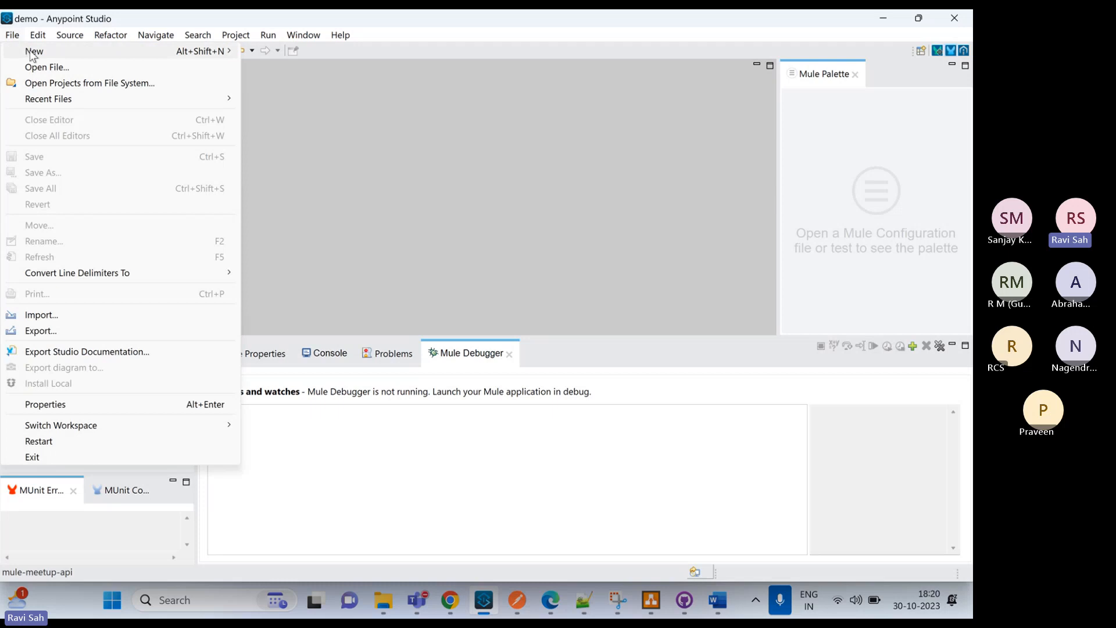
mouse_move(35, 51)
left_click(283, 54)
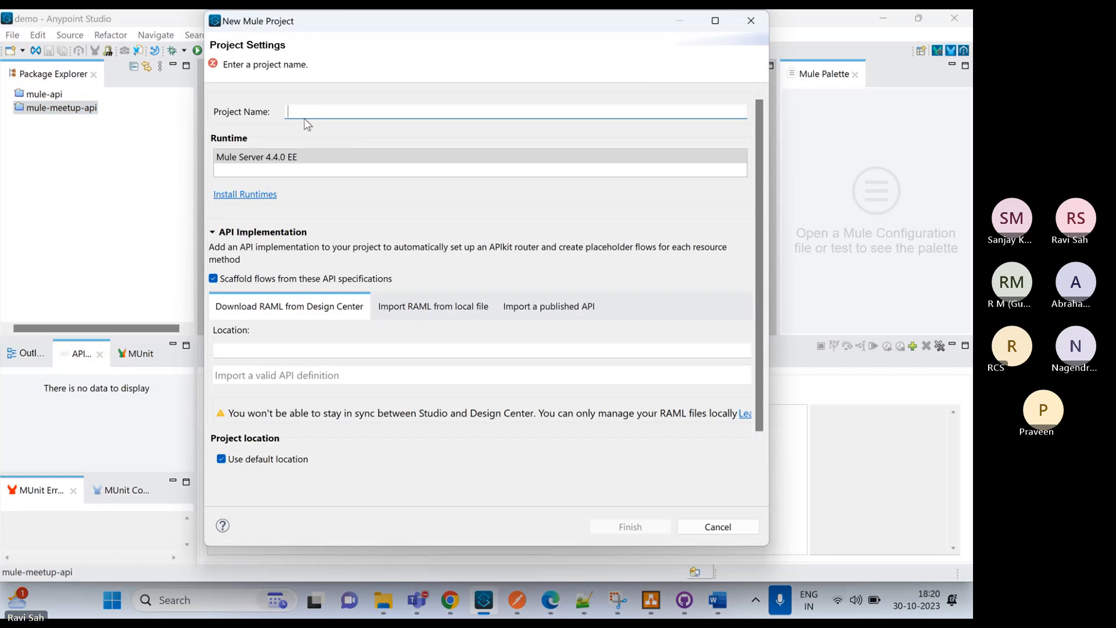
type("mule")
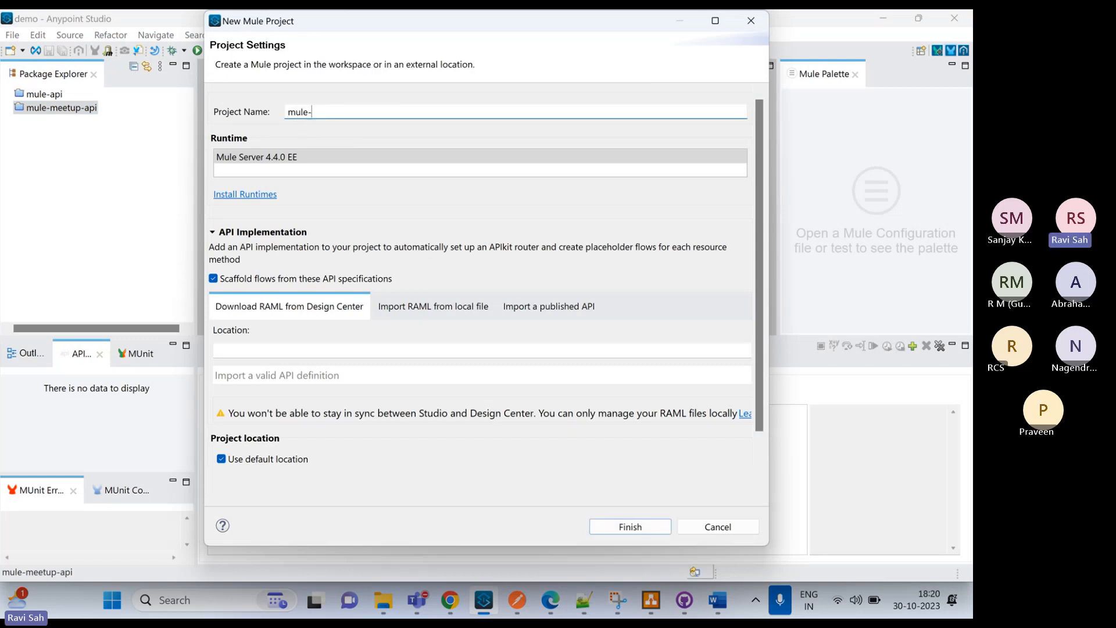
type("-splunk")
left_click(607, 527)
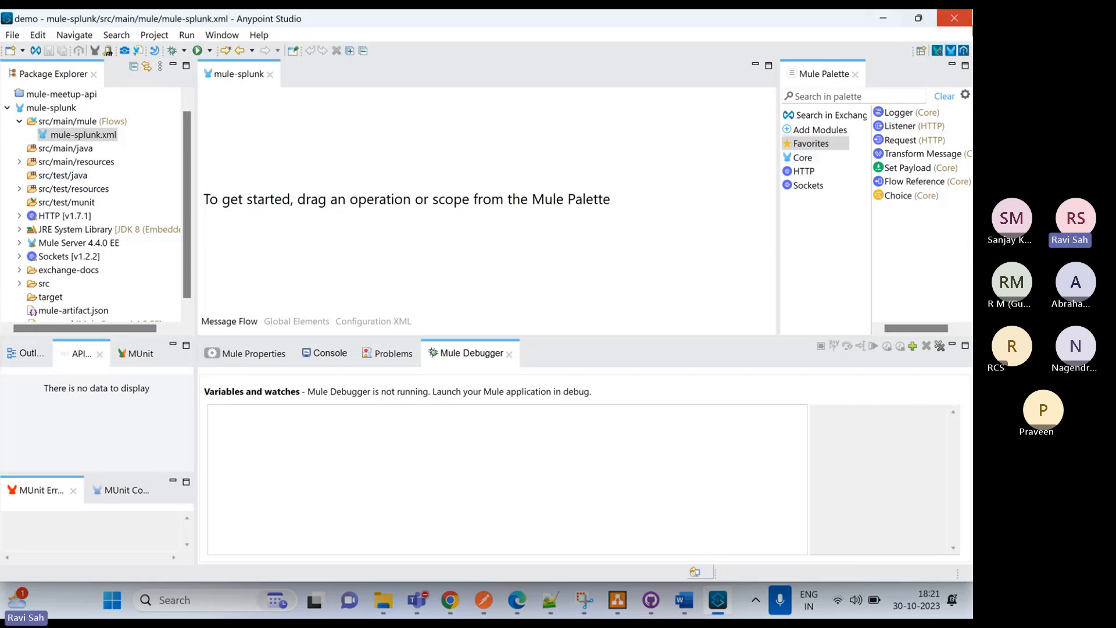
Add an HTTP Listener with a connection-tested HTTP_Listener_config on port 8081 and the path /api, and save the flow
left_click(907, 112)
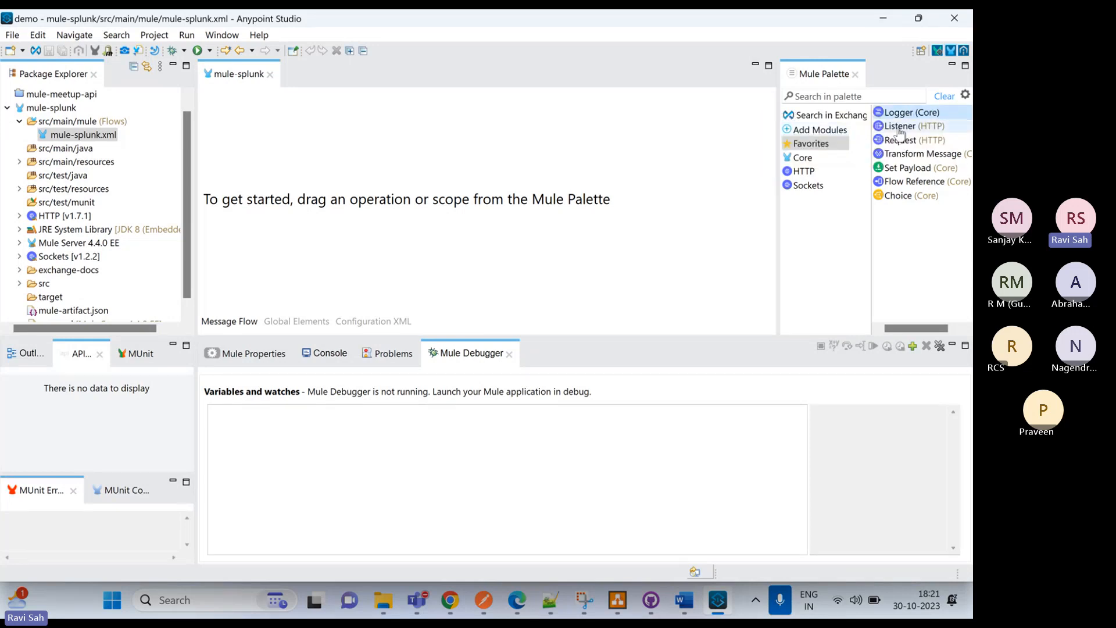
left_click_drag(907, 126, 235, 184)
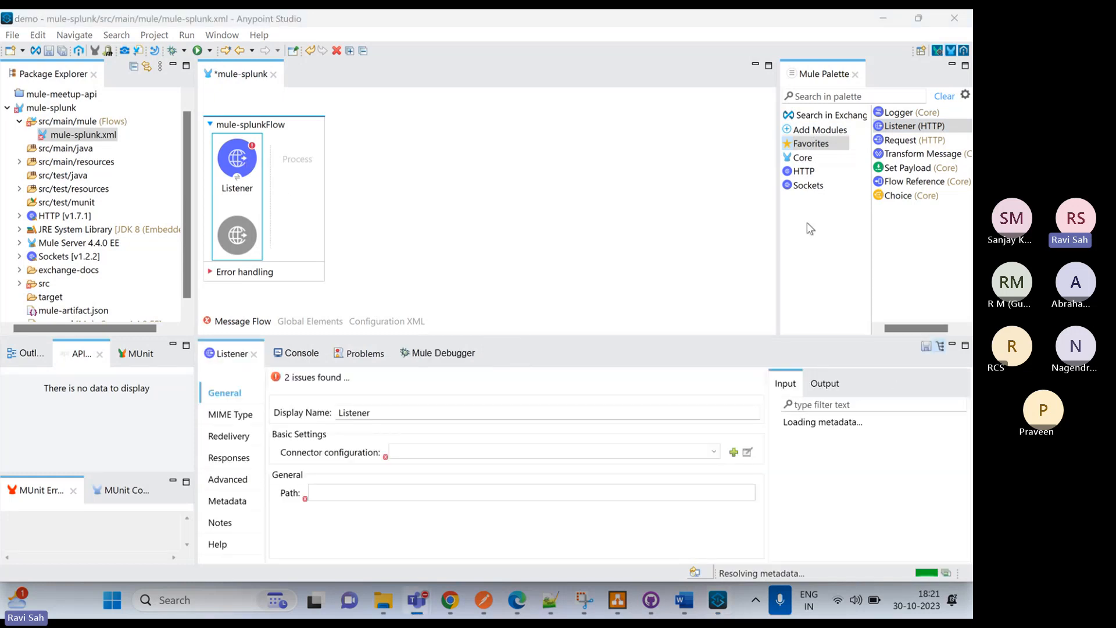
left_click(733, 452)
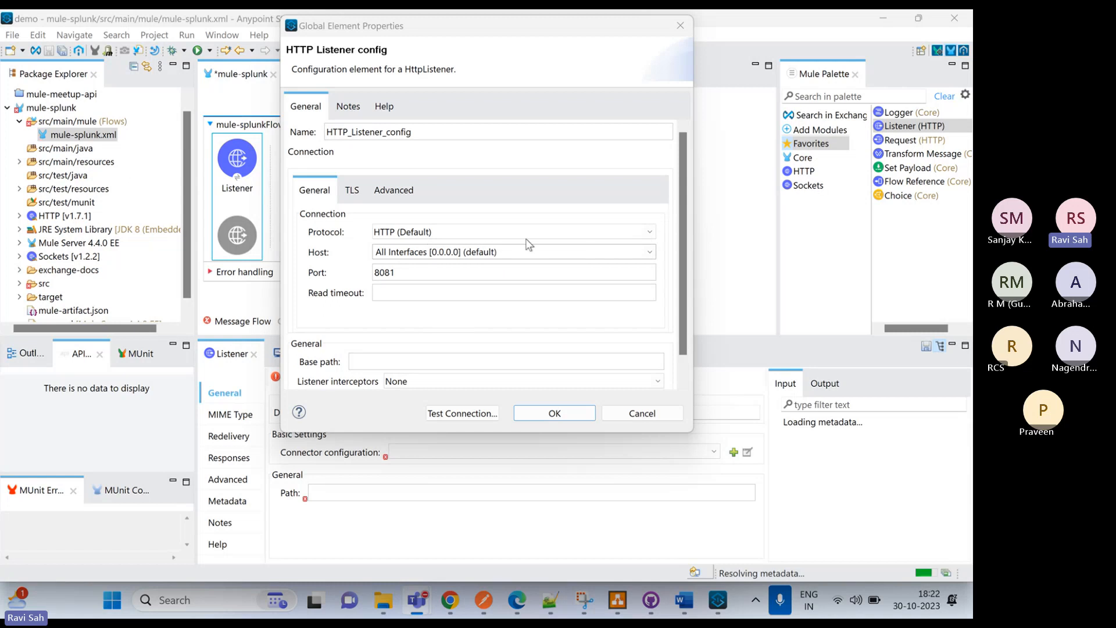
left_click(467, 413)
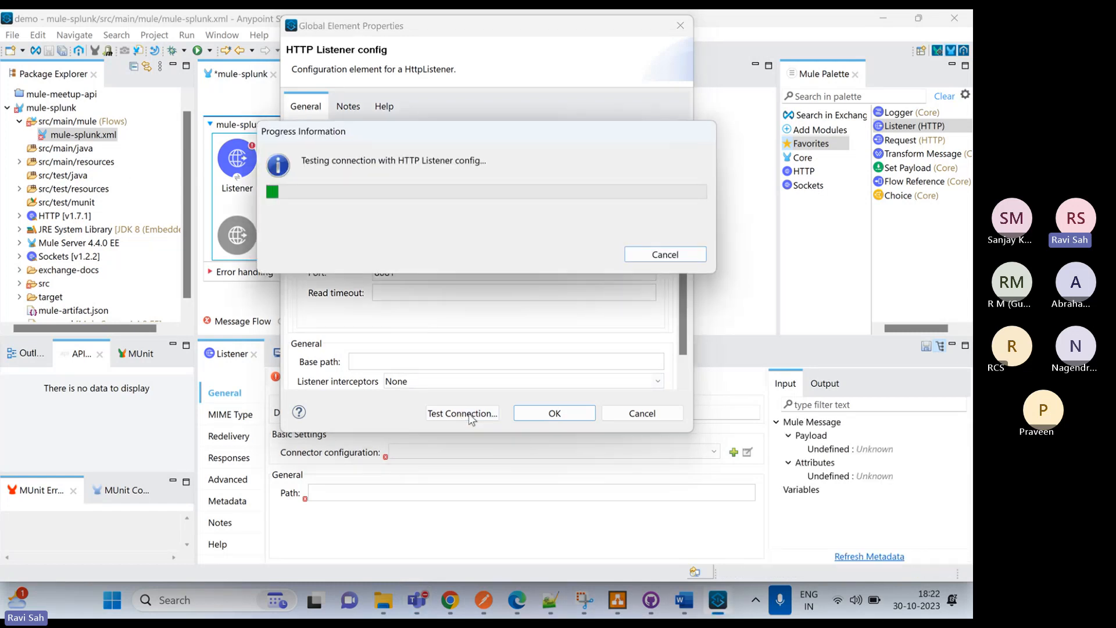
left_click(738, 80)
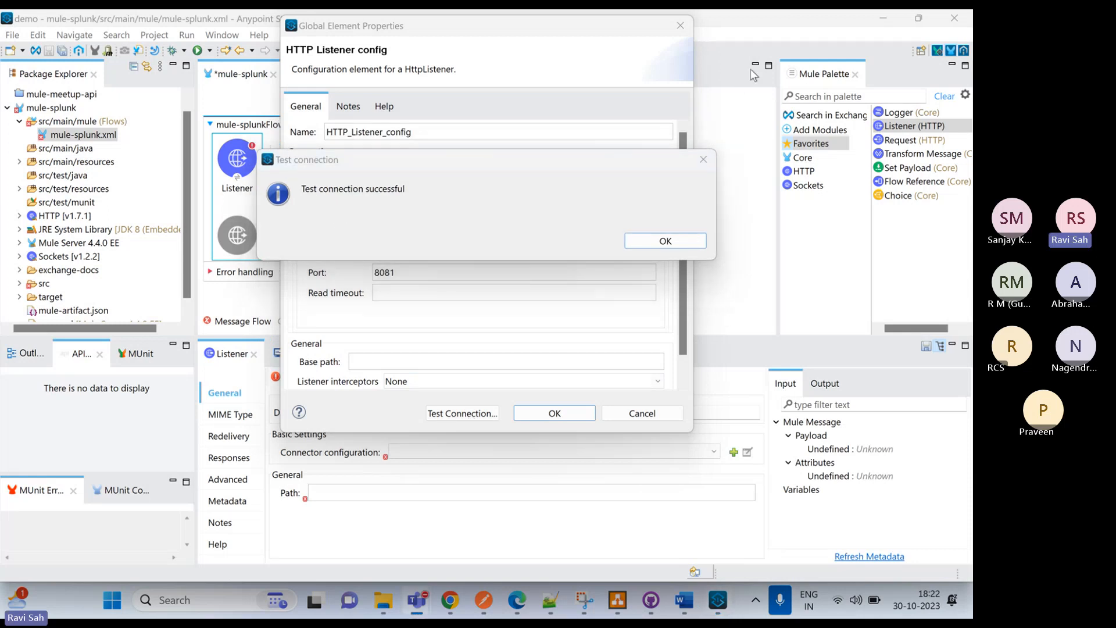
left_click(669, 240)
left_click(553, 413)
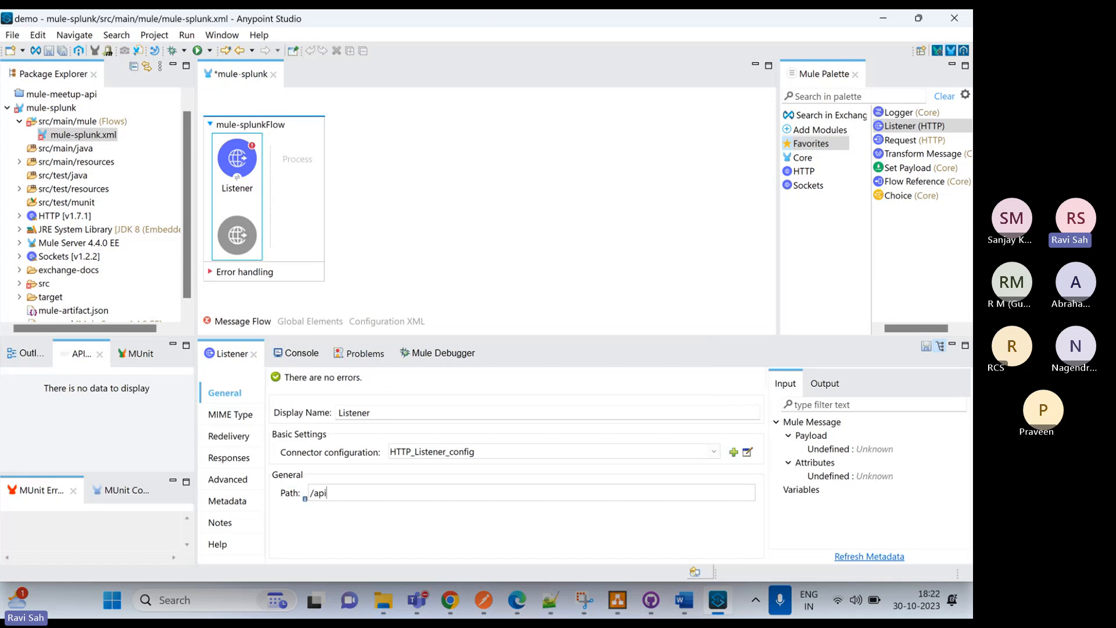
left_click(478, 207)
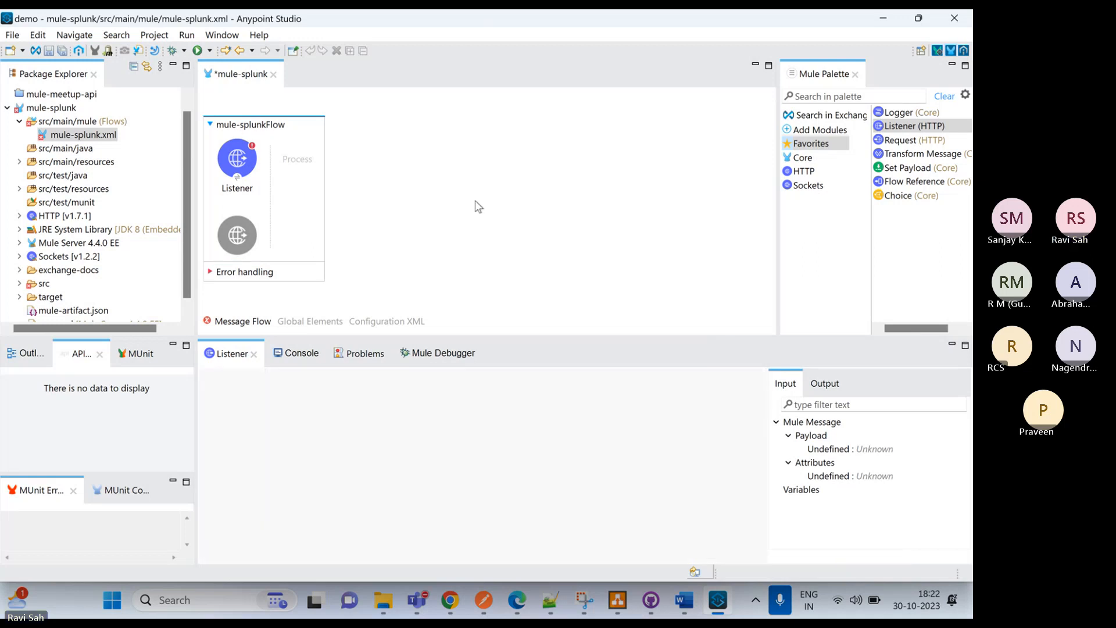
key("ctrl+s")
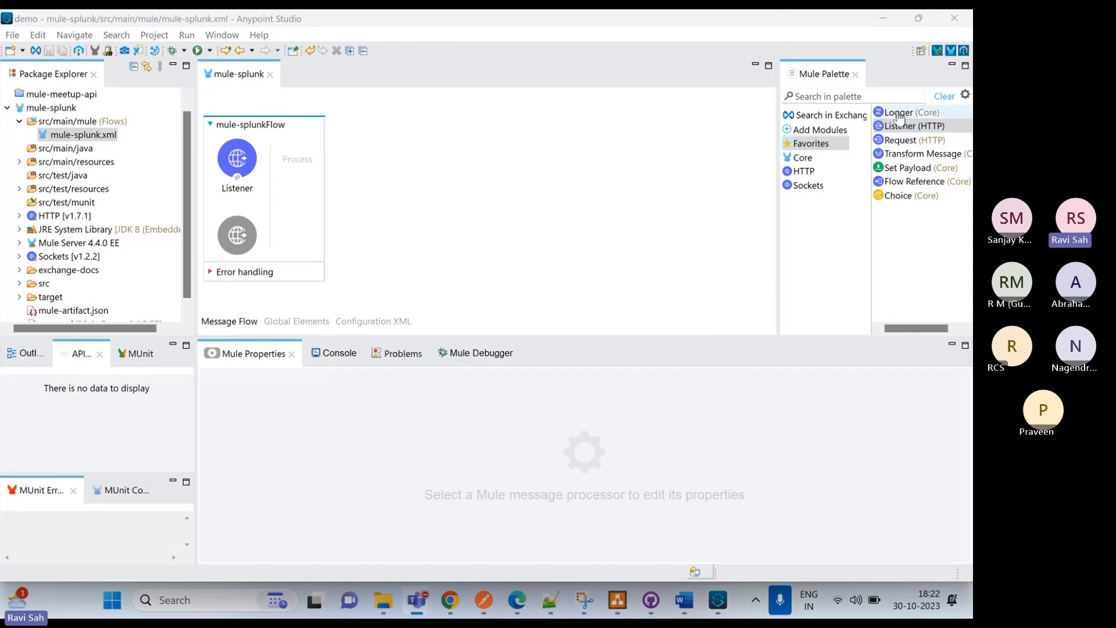
Add a Logger after the Listener with the message "Splunk API Started" and the category Splunk.Logger, and save the flow
left_click_drag(907, 112, 287, 172)
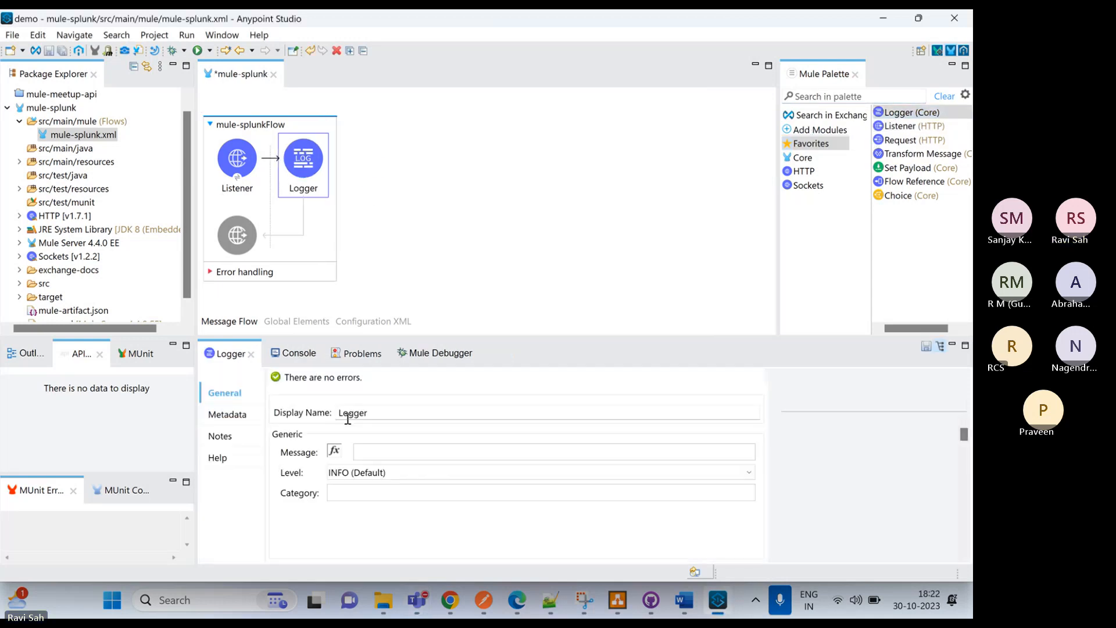
left_click(363, 453)
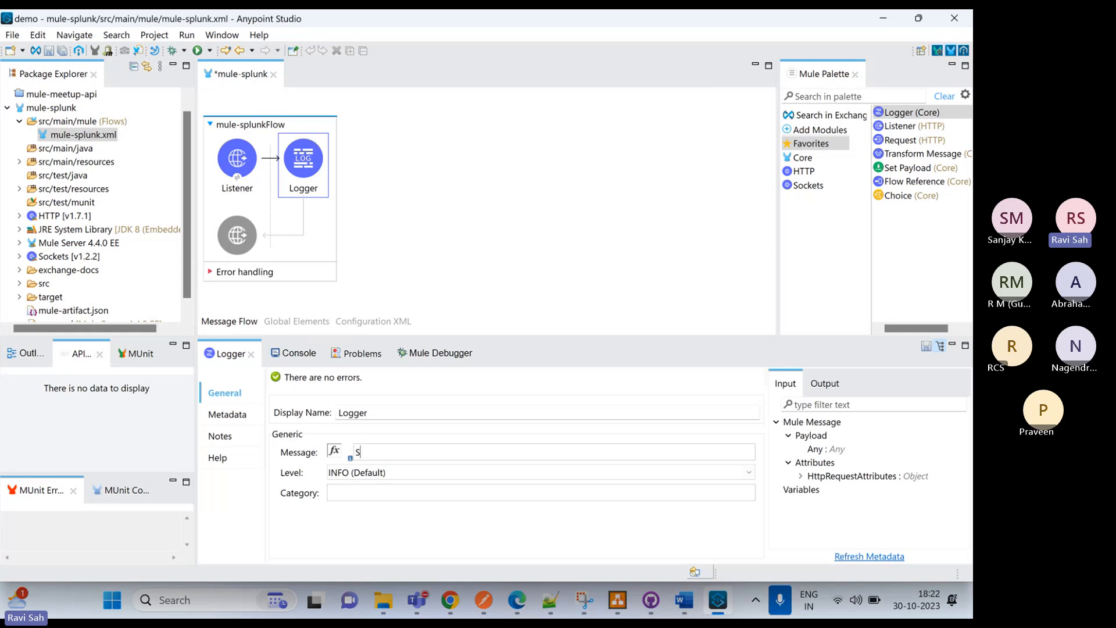
type("nk API St")
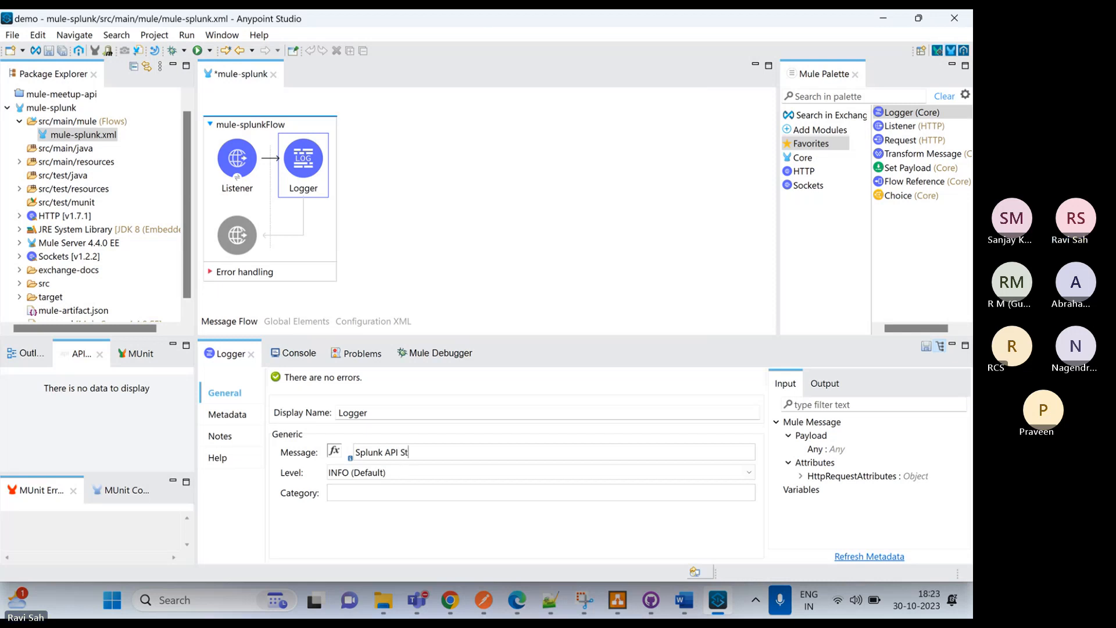
type("arted")
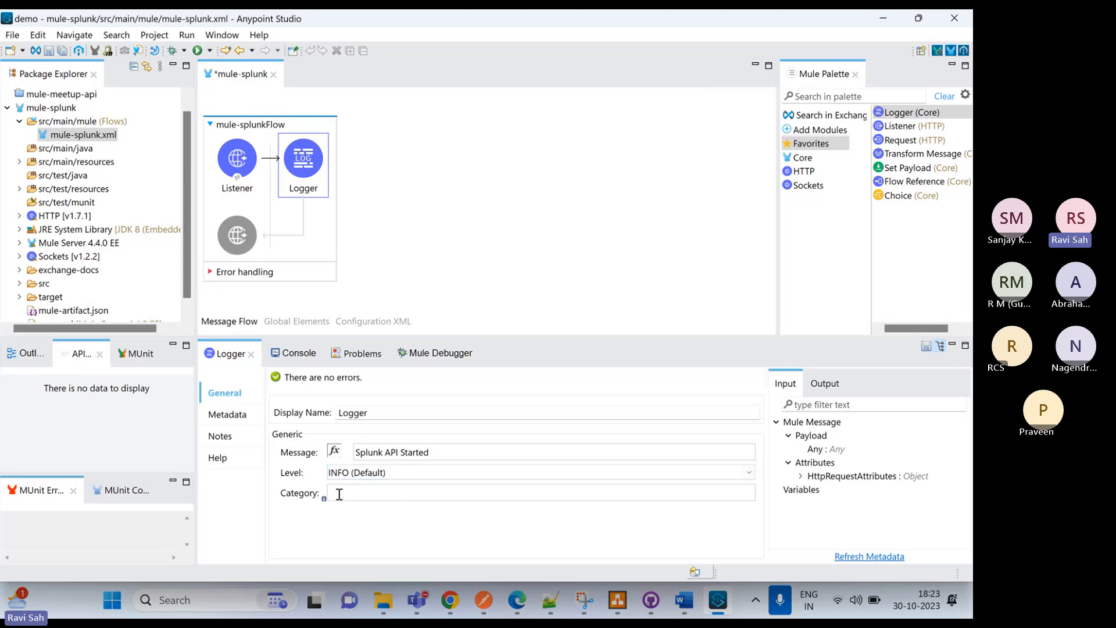
type("Splunk.Logger")
key("ctrl+s")
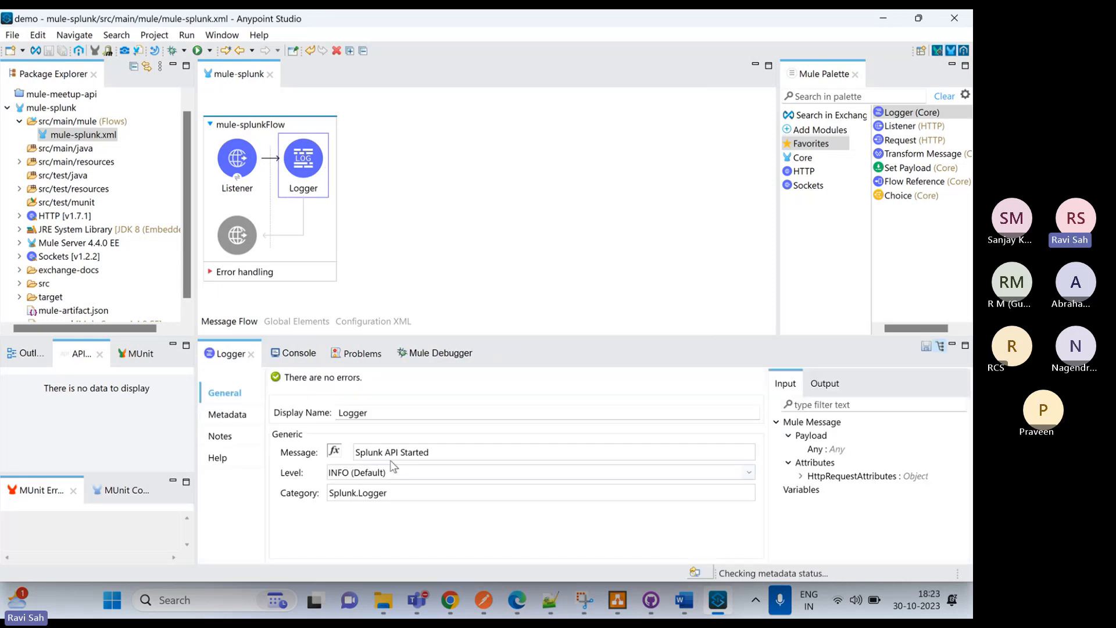
Set the Logger's display name to "Start Log"
double_click(337, 411)
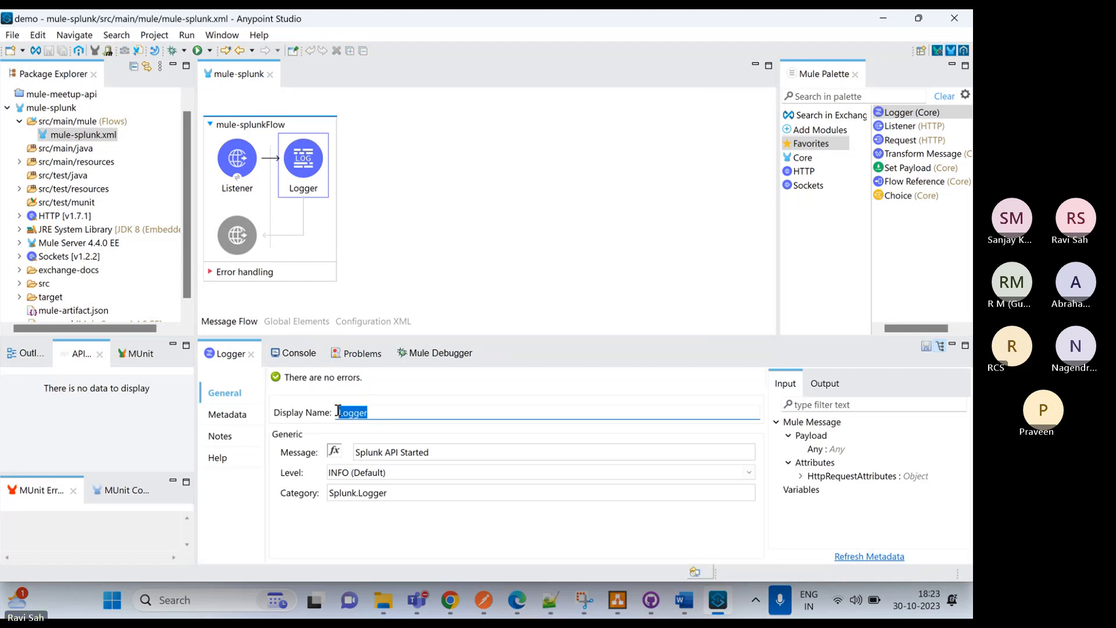
type("Start Log")
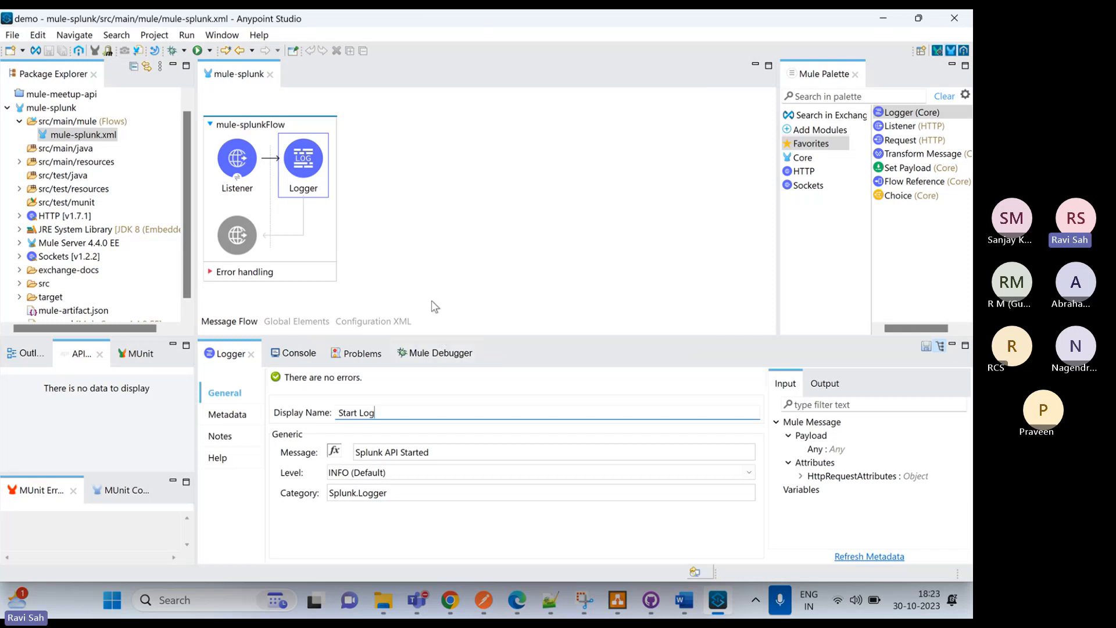
left_click(428, 279)
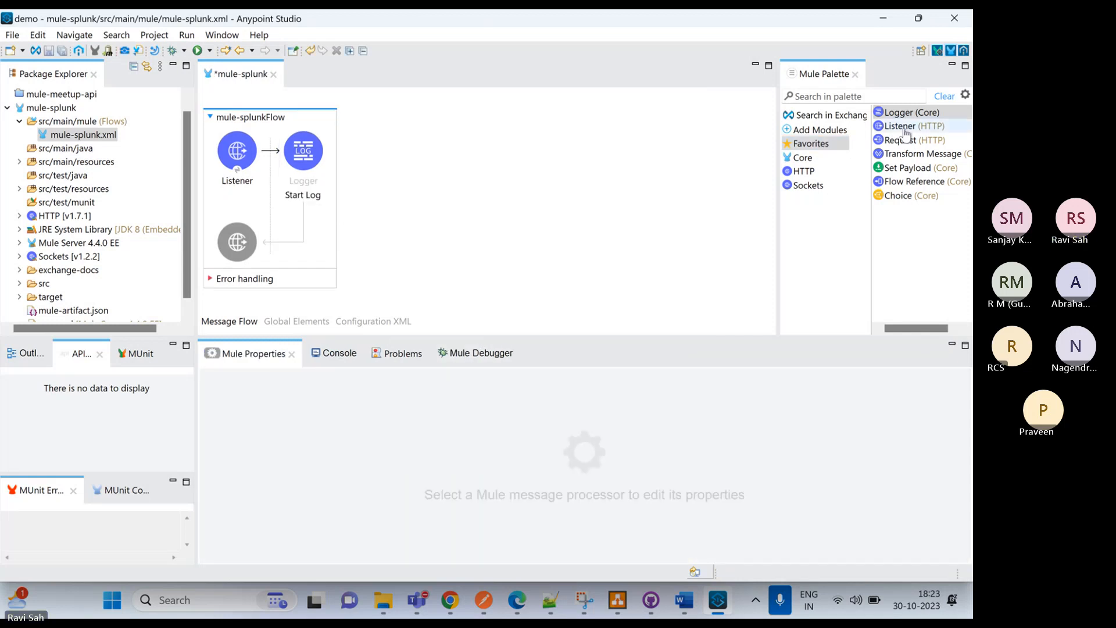
Add a Transform Message after the Start Log logger, delete the empty mule-splunkFlow1, and save
left_click(909, 154)
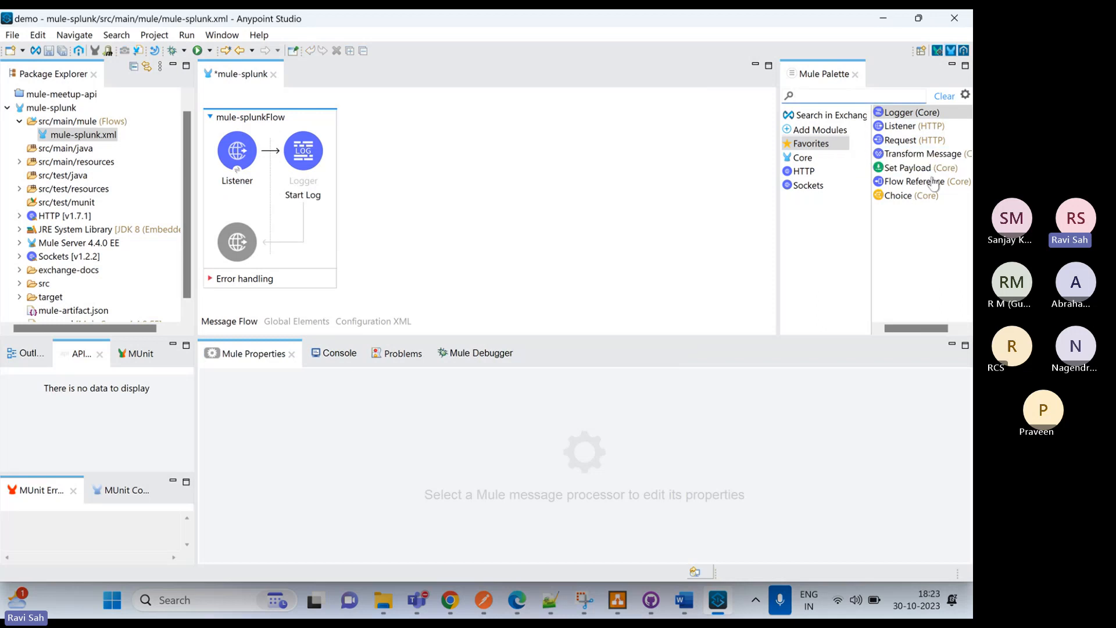
left_click_drag(923, 156, 351, 259)
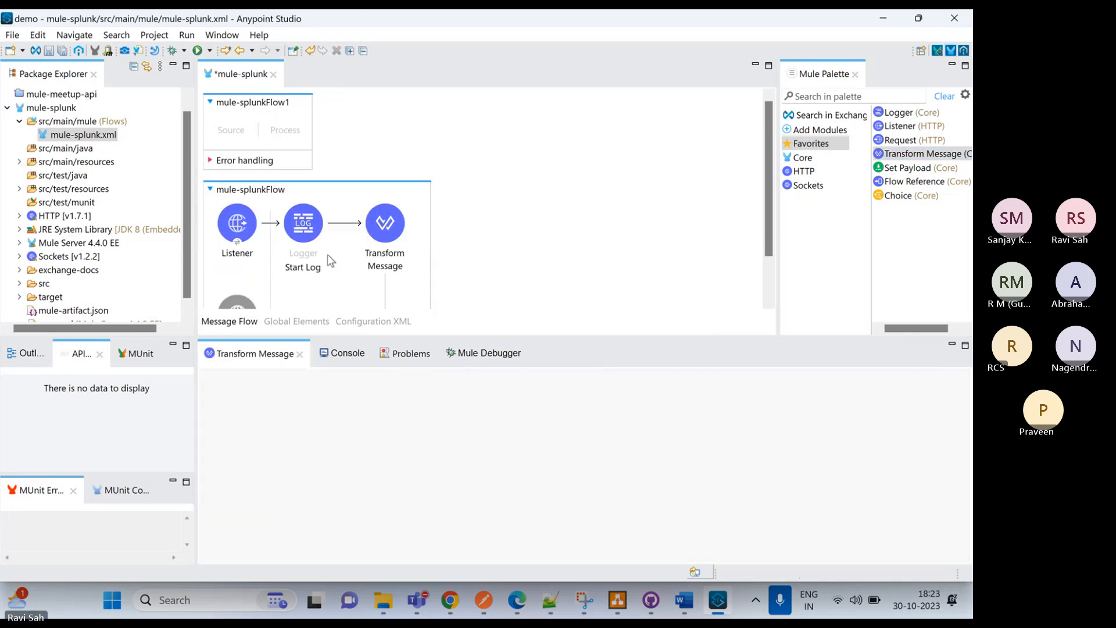
right_click(222, 97)
left_click(236, 195)
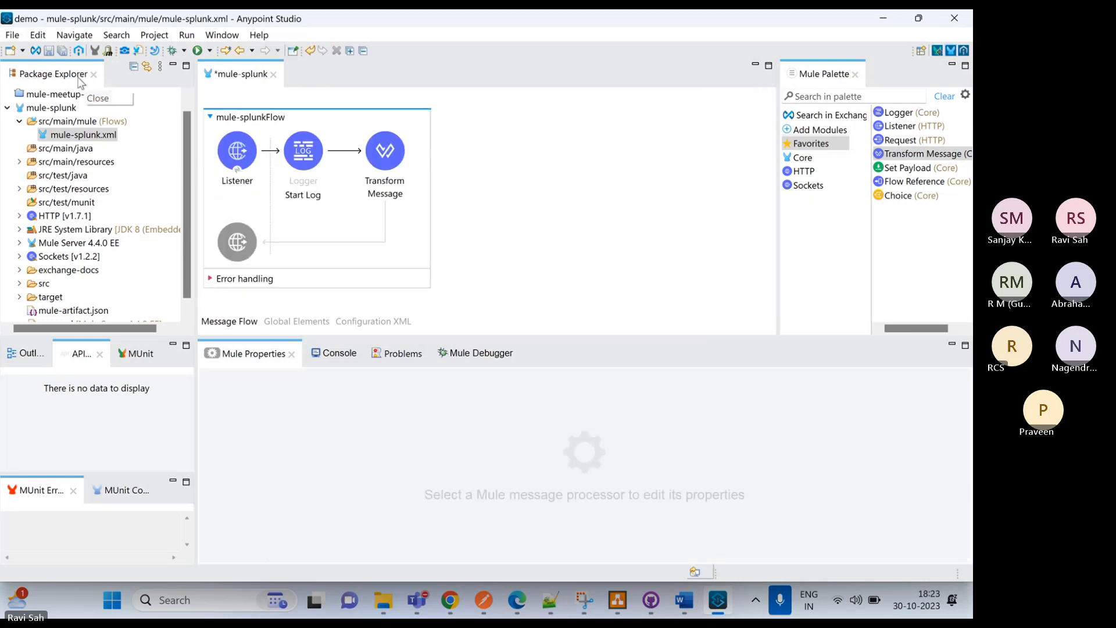
key("ctrl+s")
Set the Transform Message output type to application/json
left_click(370, 155)
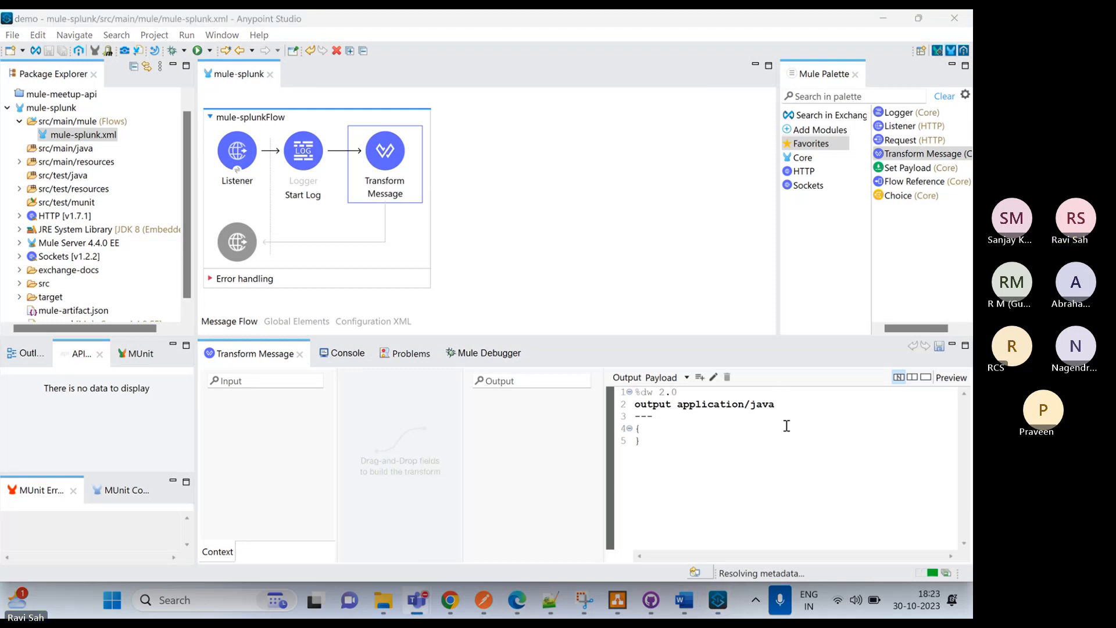
left_click(777, 405)
key("BackSpace")
key("BackSpace")
key("BackSpace")
key("BackSpace")
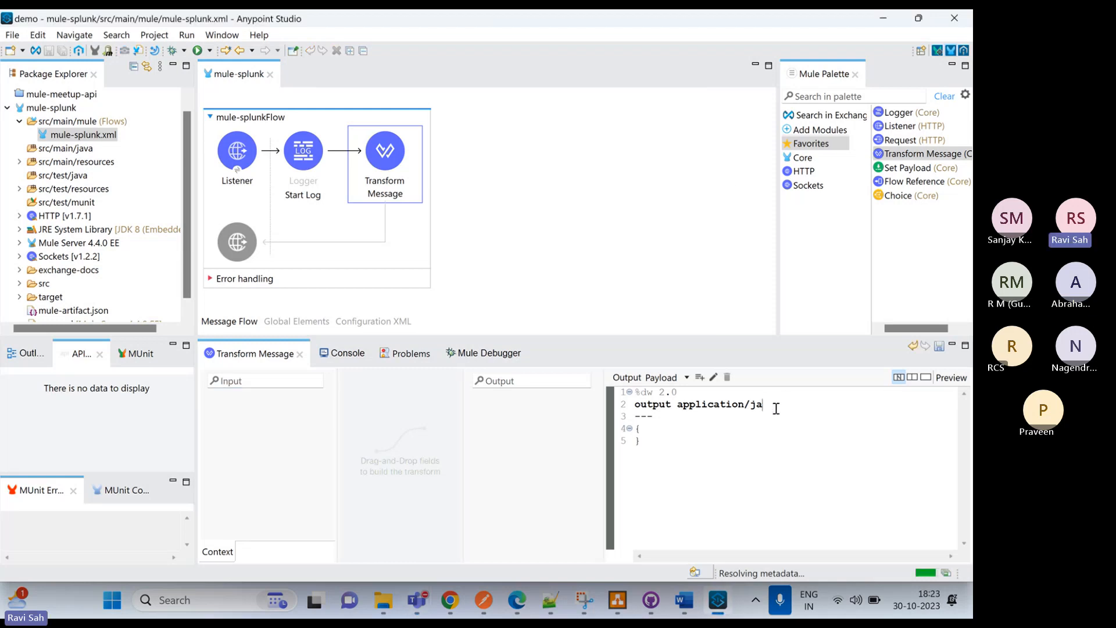
type("json")
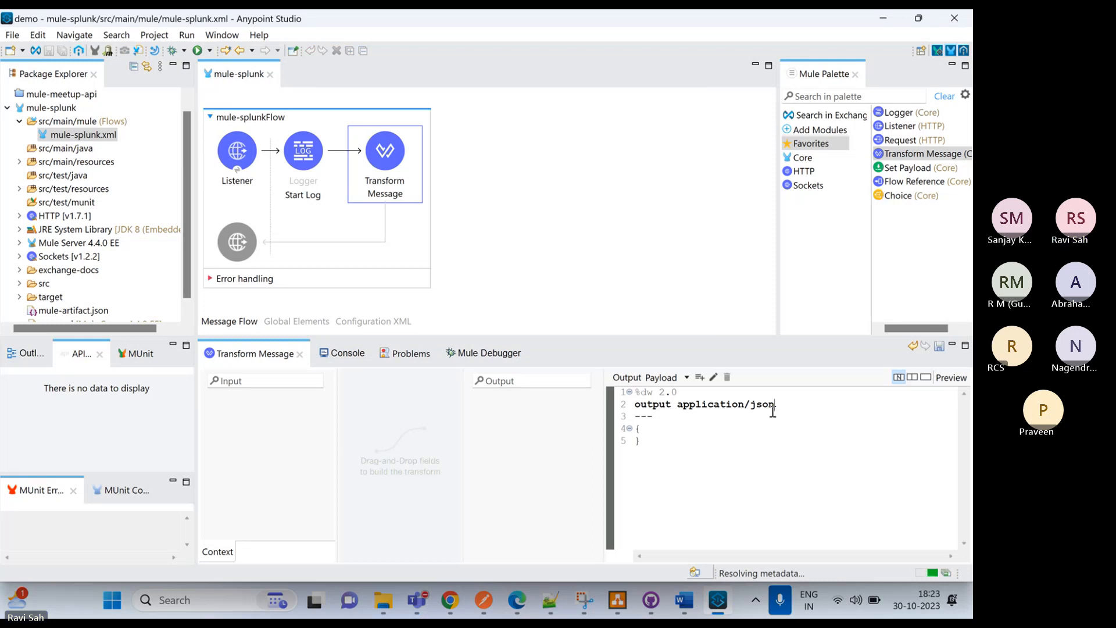
Define the JSON payload in the transform as "message" : "Hello developers, Welcome to splunk"
key("Return")
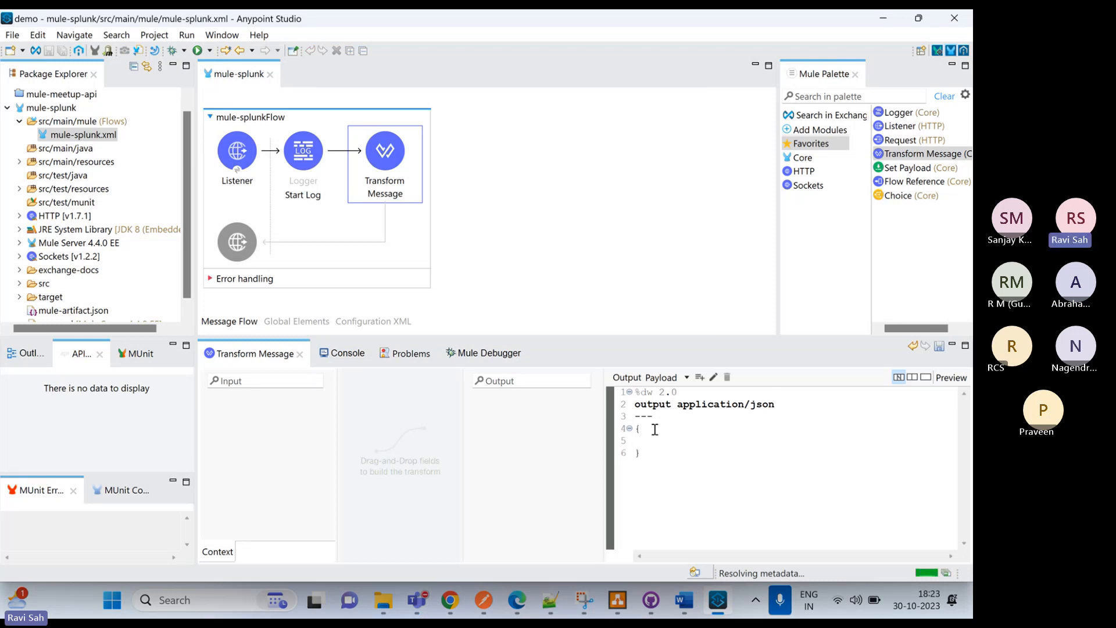
type("\"")
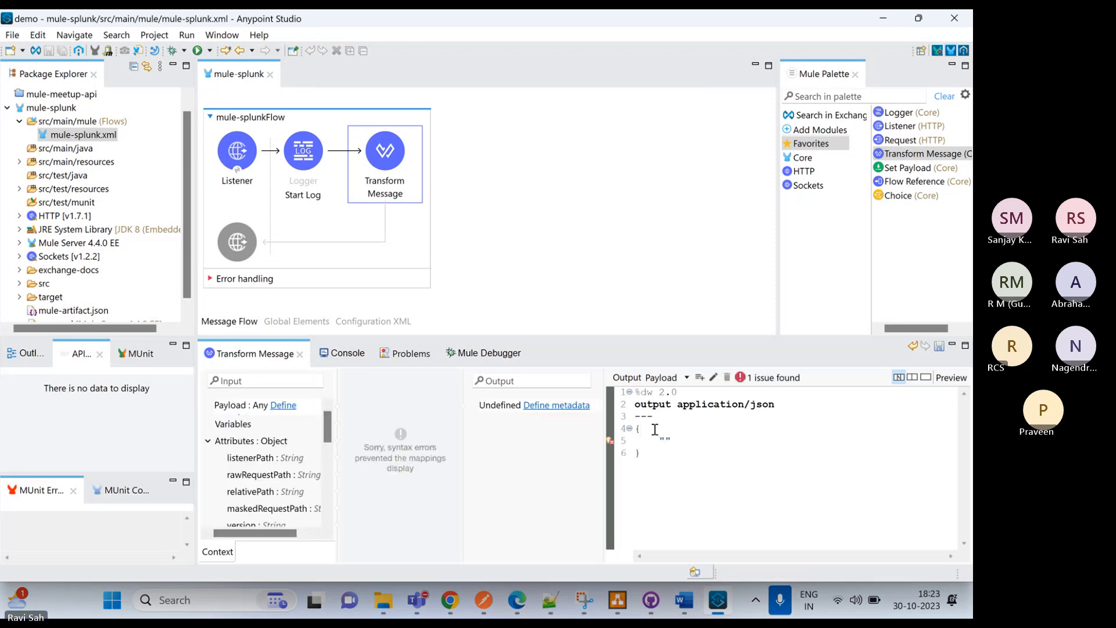
type("message")
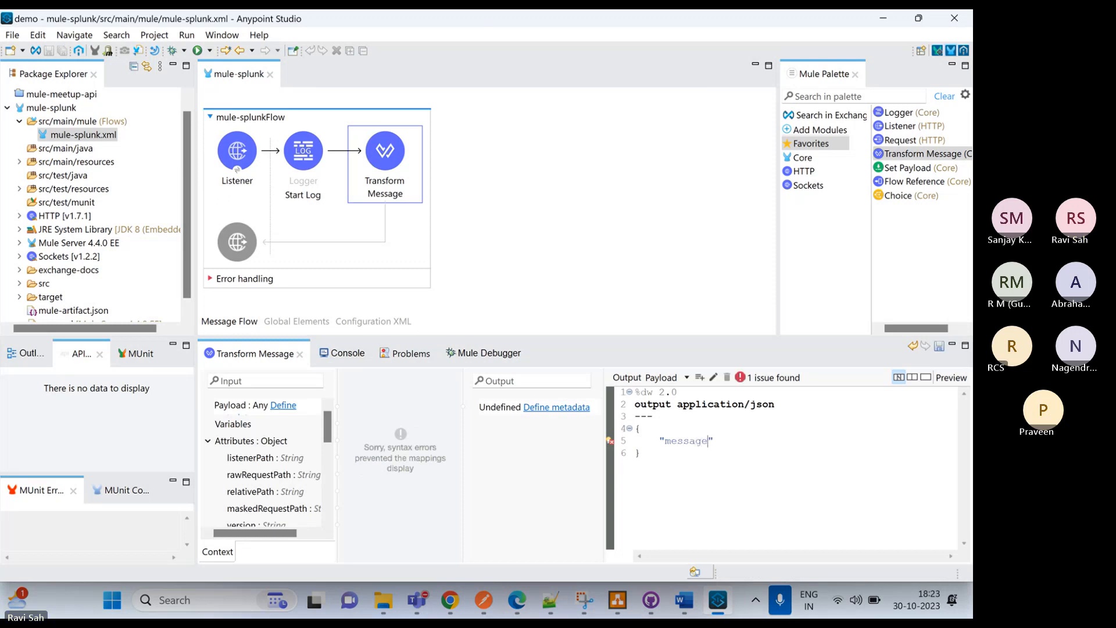
type("\" ")
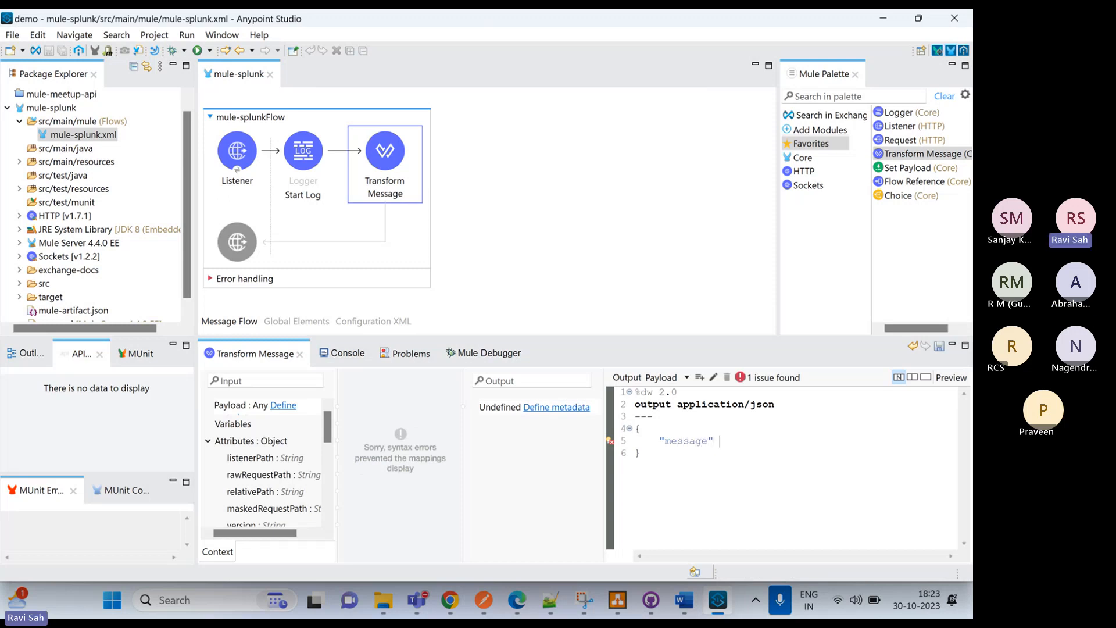
type(": \"")
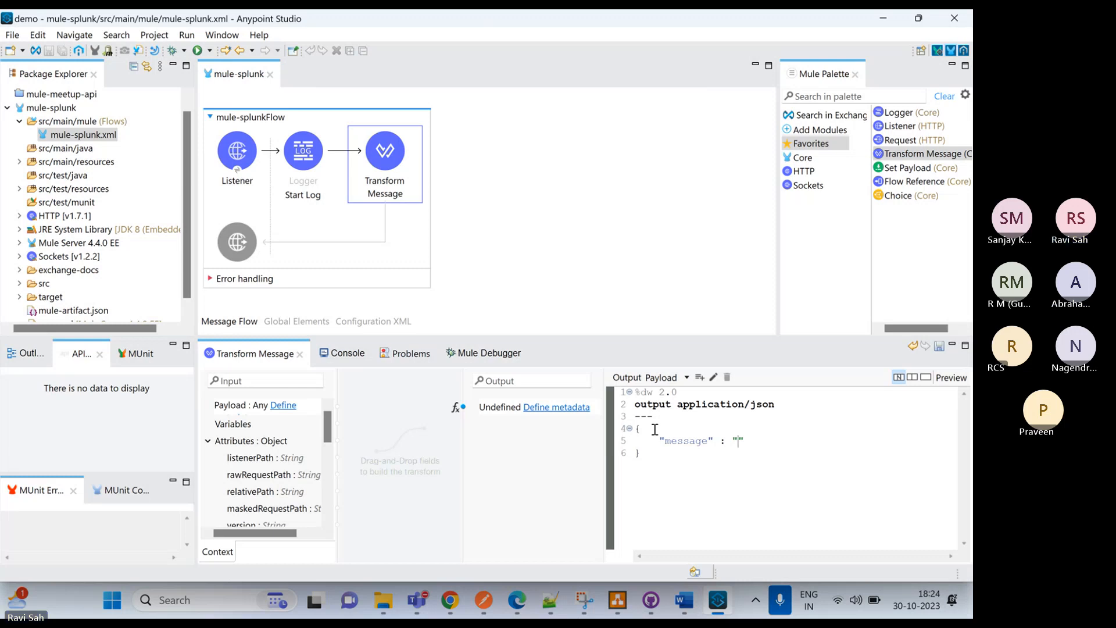
type("Hello")
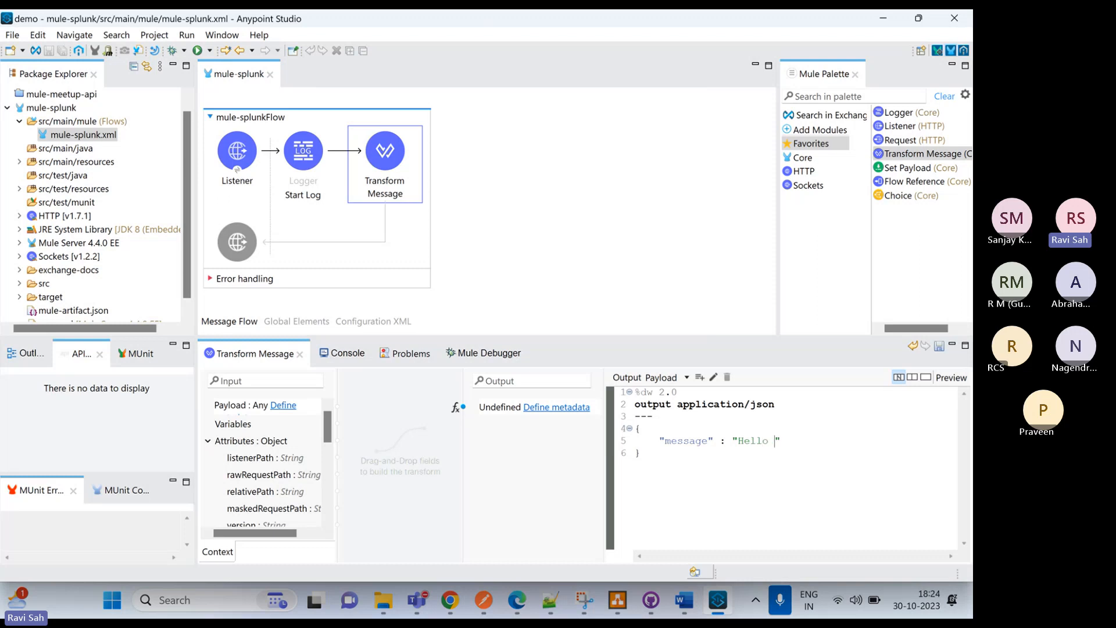
type(" developr")
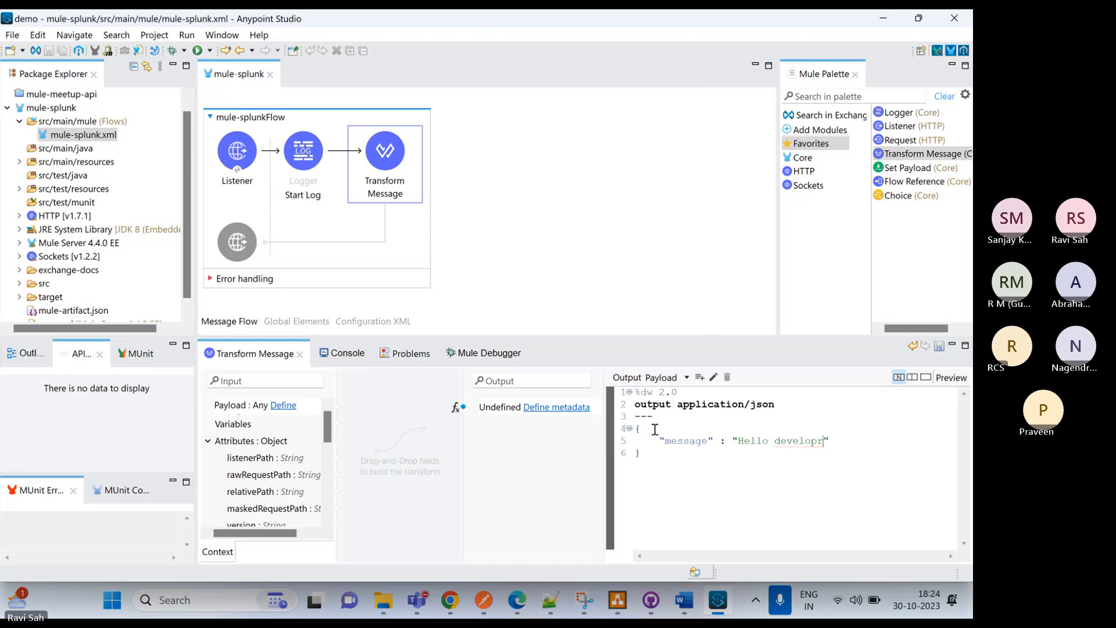
key("BackSpace")
type("ers,")
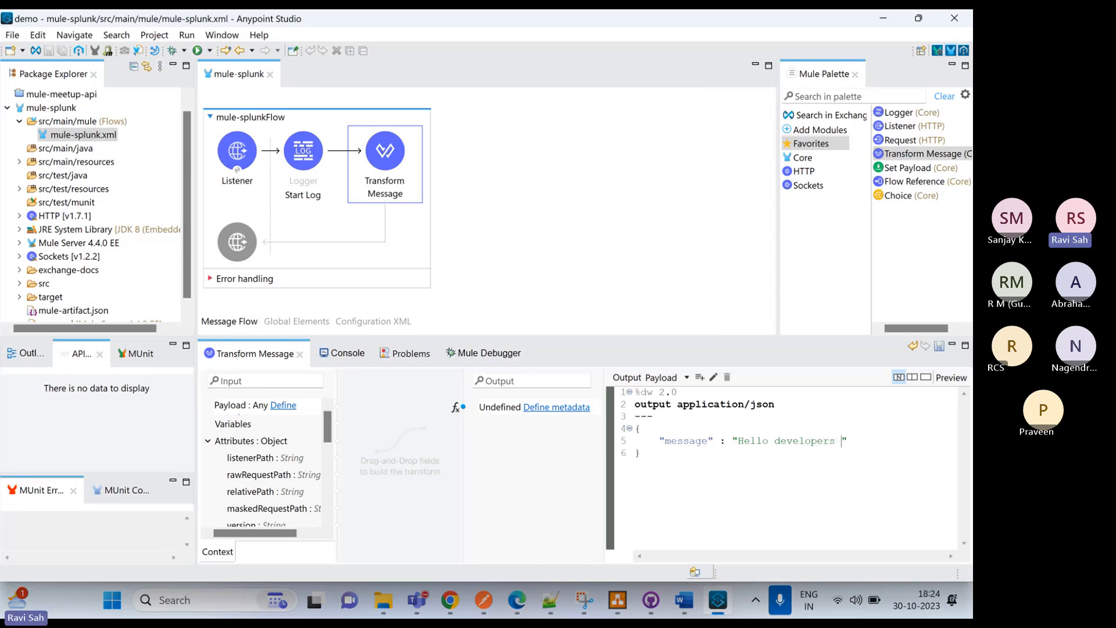
key("BackSpace")
type(", ")
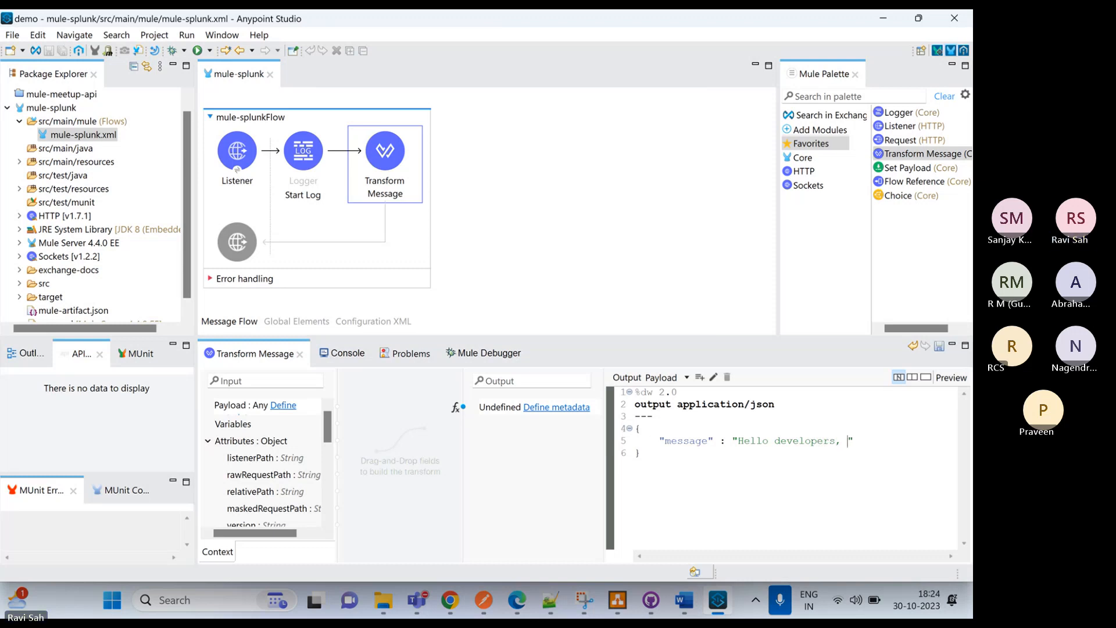
type("Welcon")
key("BackSpace")
type("me to splunk")
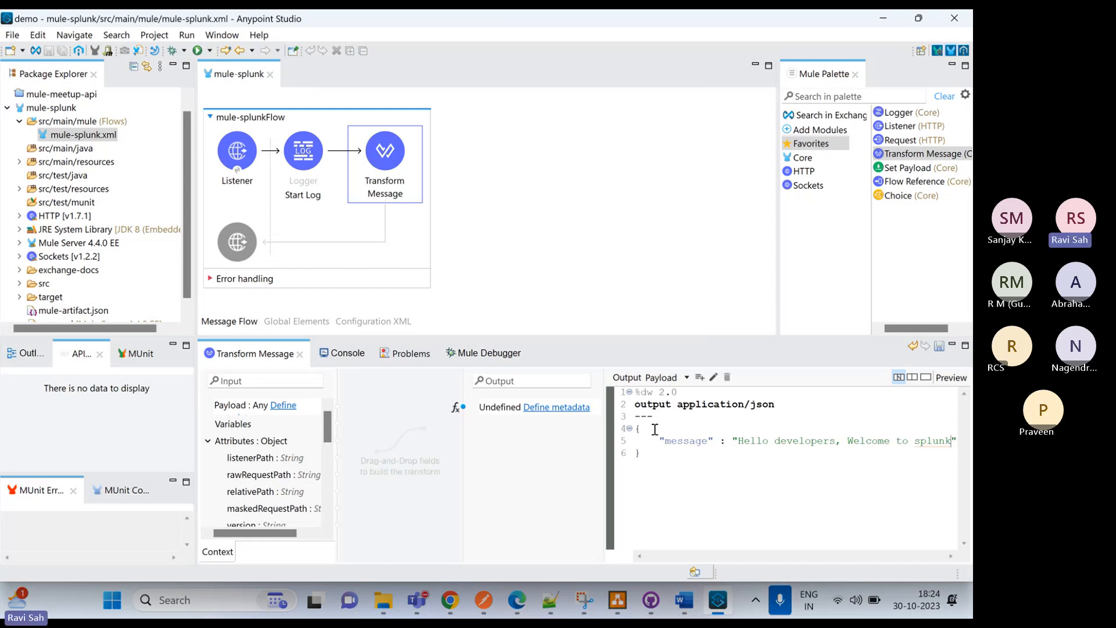
left_click(508, 227)
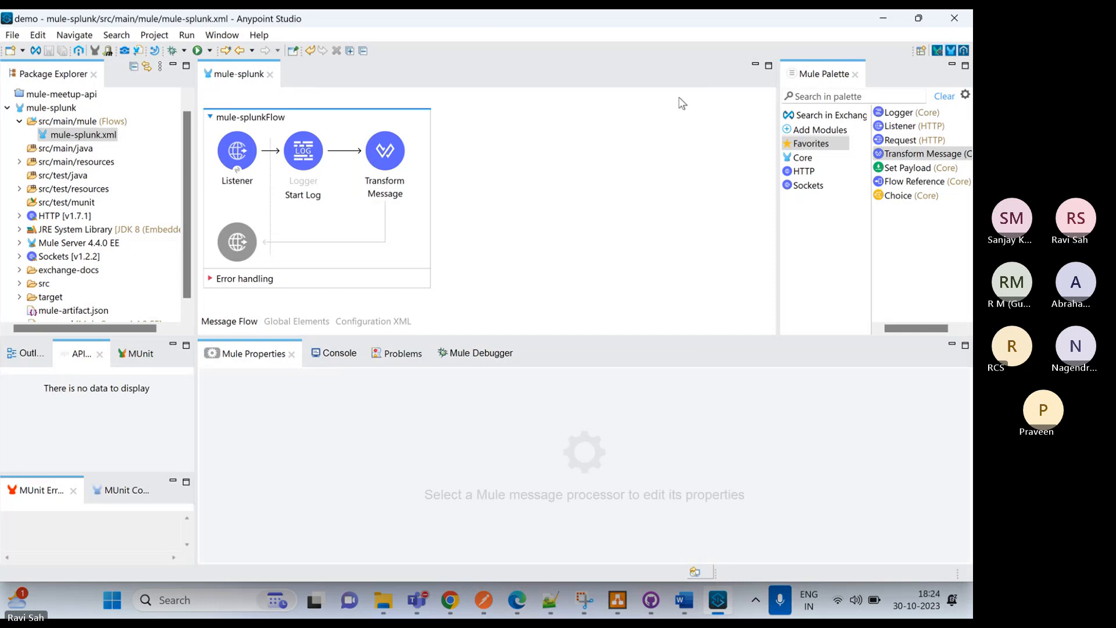
Add a Logger after the Transform Message in mule-splunkFlow with the message "Splunk API Completed"
left_click_drag(902, 120, 437, 171)
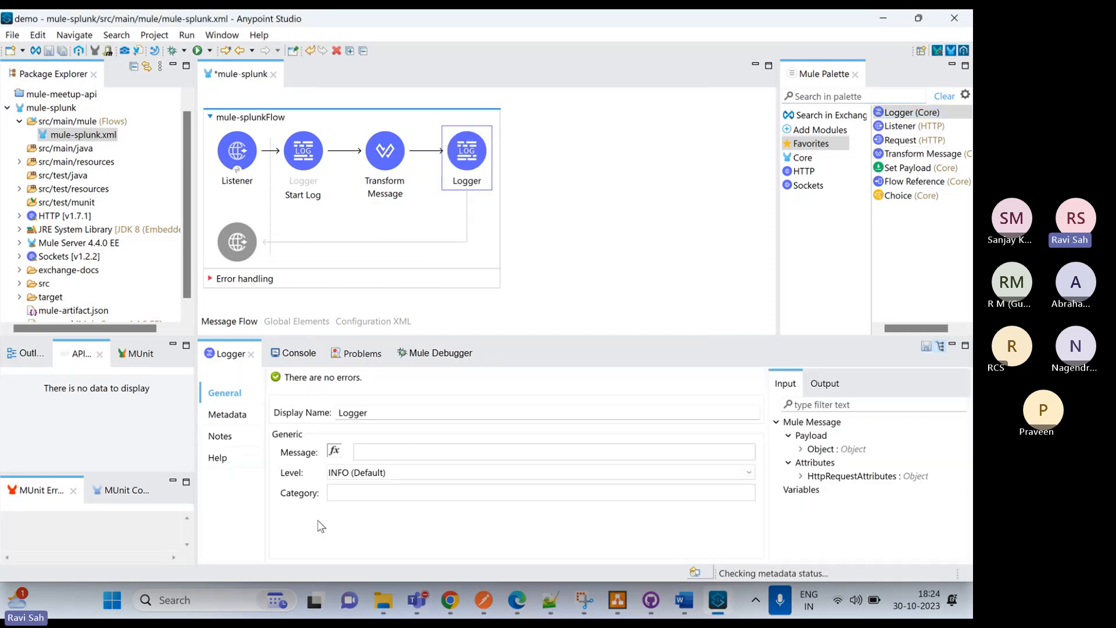
left_click(369, 452)
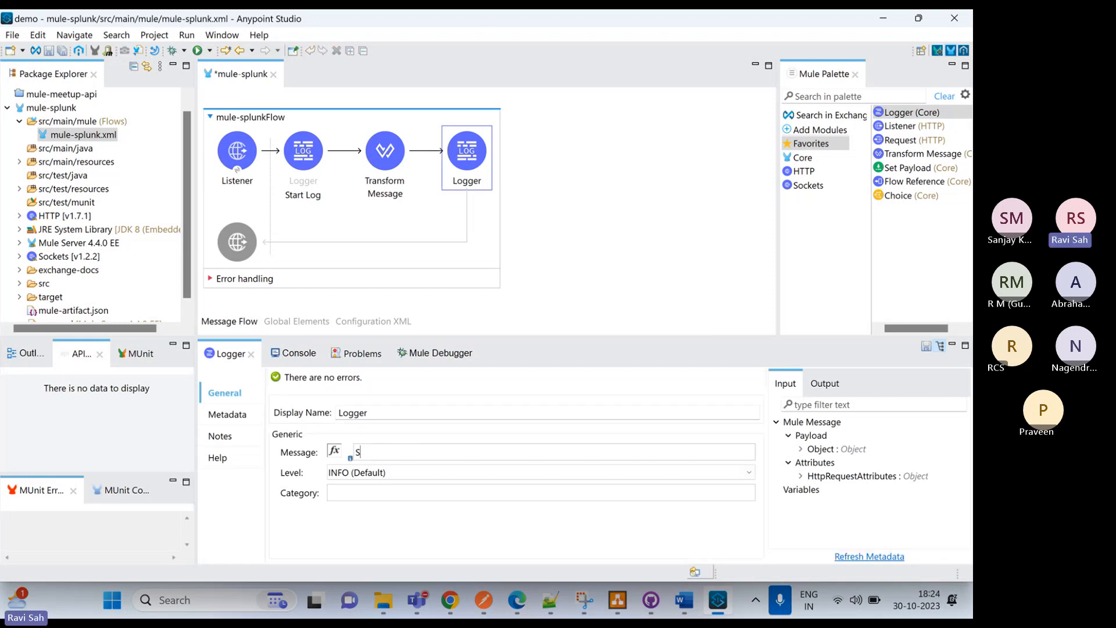
type("Splunk API Completed")
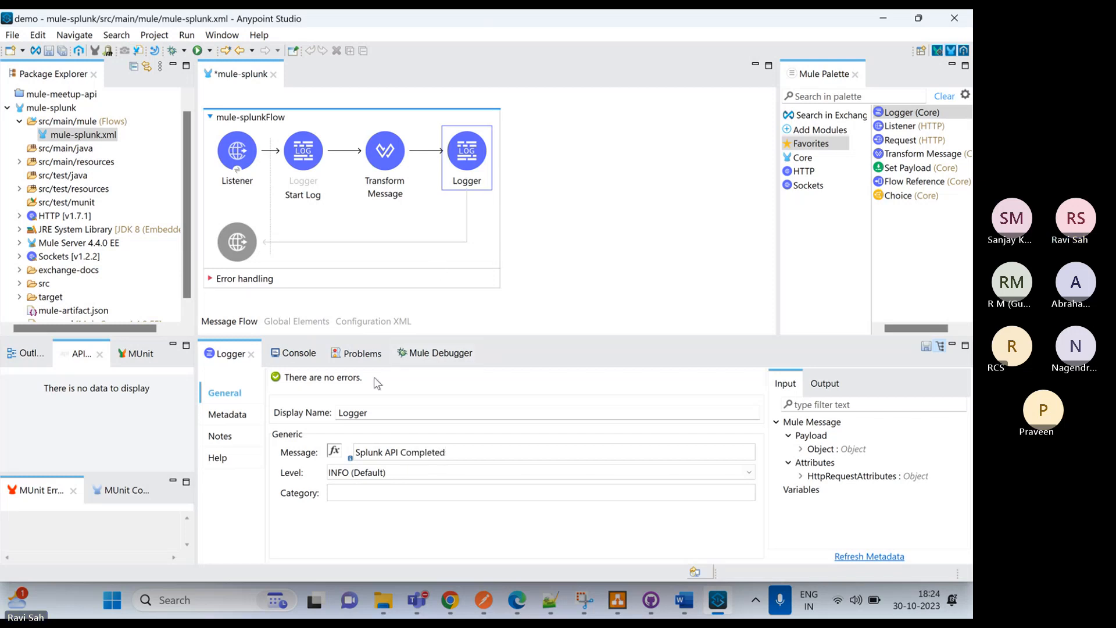
Set the new Logger's display name to "End Log" and its category to Splunk.Logger, and save the flow
left_click_drag(366, 412, 335, 418)
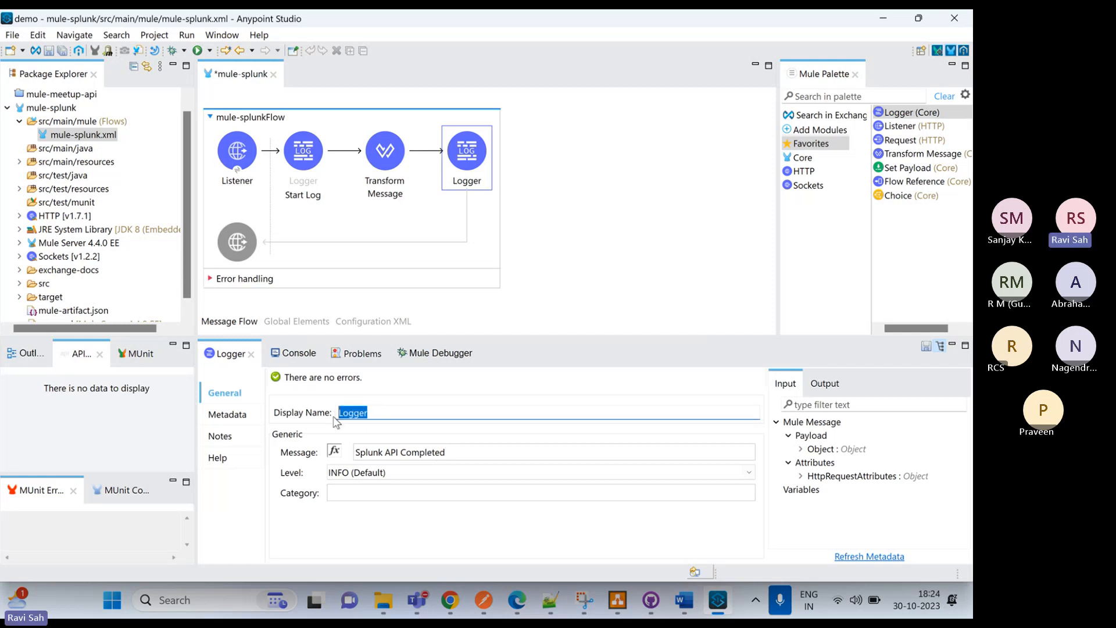
type("End")
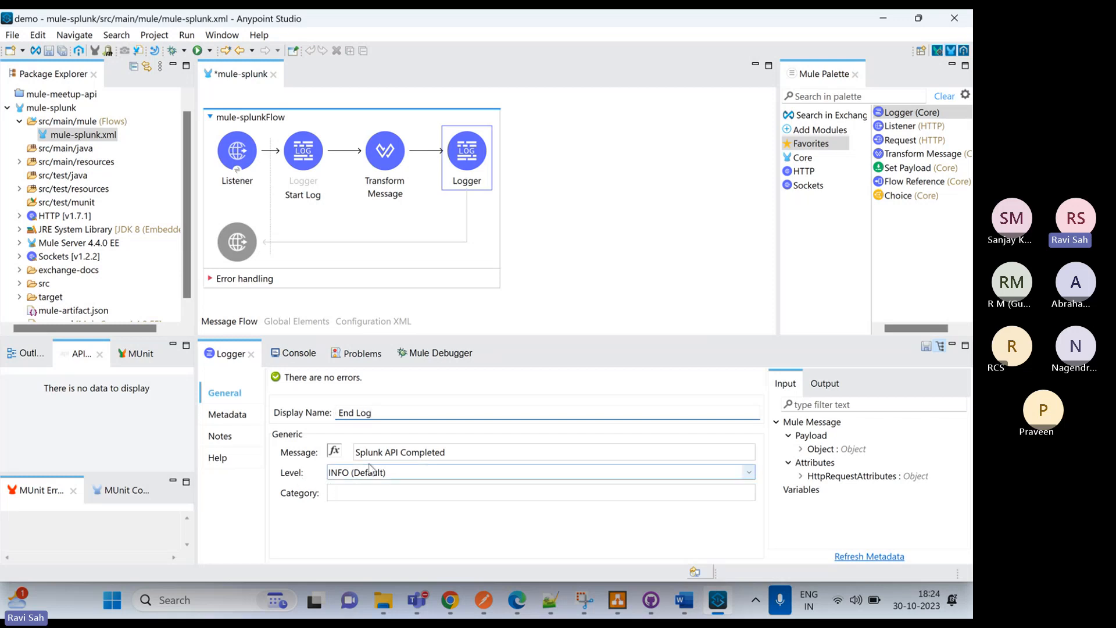
left_click(338, 491)
type("S")
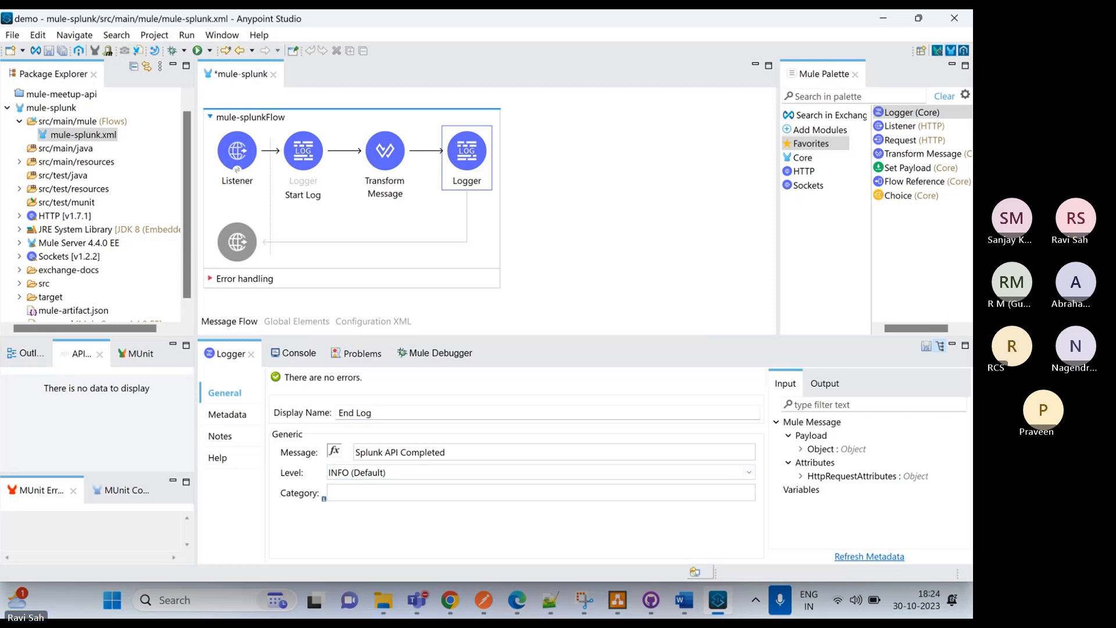
type("plunk.Logger")
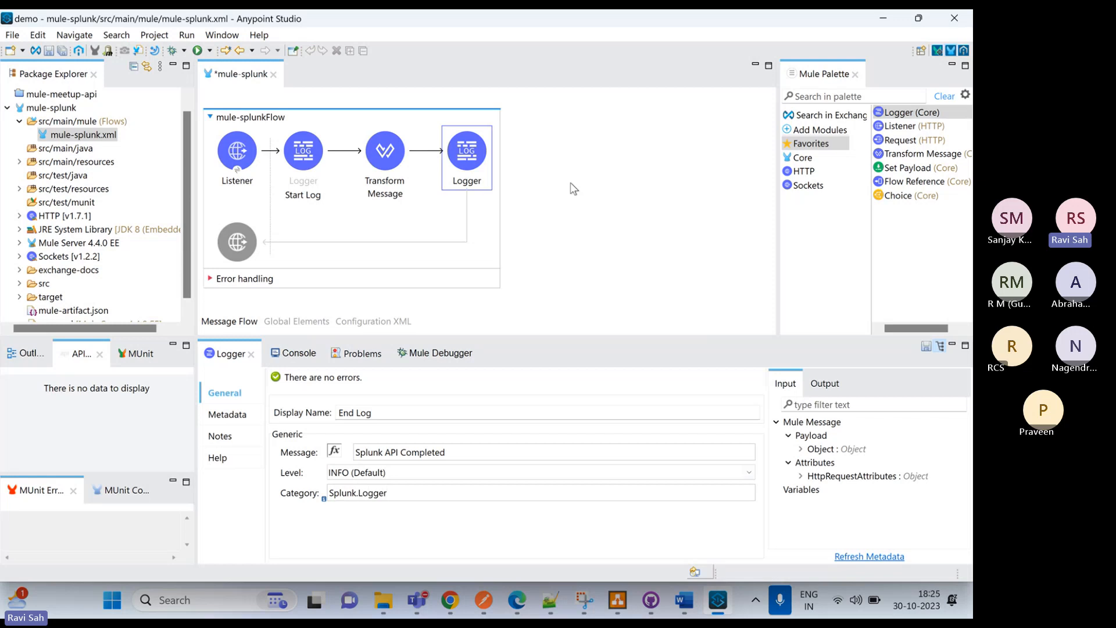
left_click(575, 214)
key("ctrl+s")
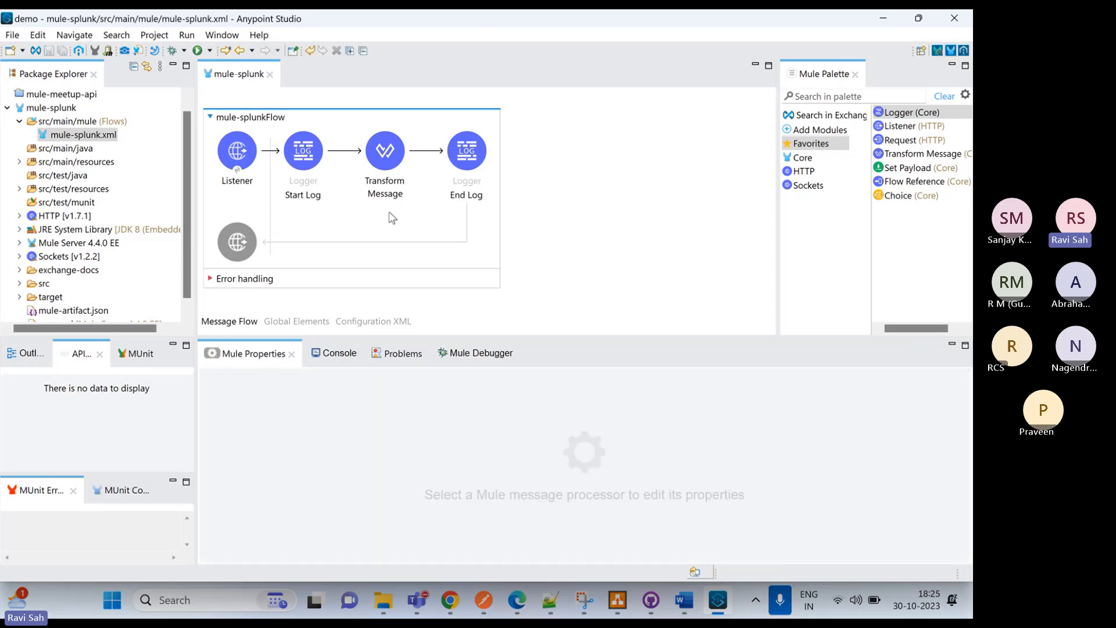
Add a breakpoint to the Transform Message component
left_click(385, 151)
right_click(381, 146)
left_click(435, 325)
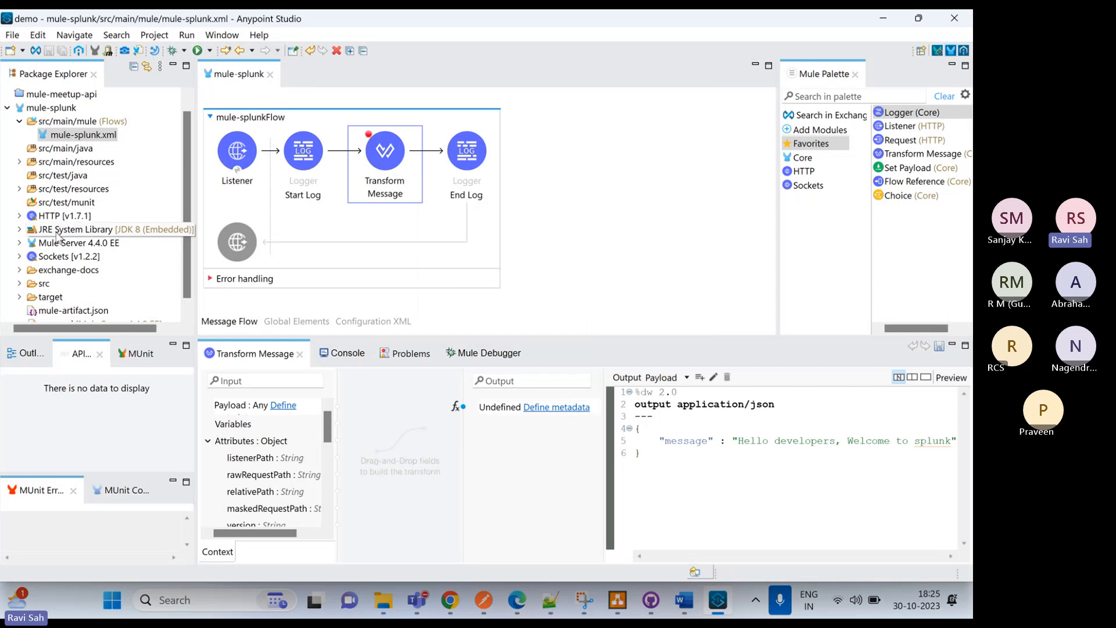
Open log4j2.xml from the project's src/main/resources folder
scroll(68, 235, "down", 1)
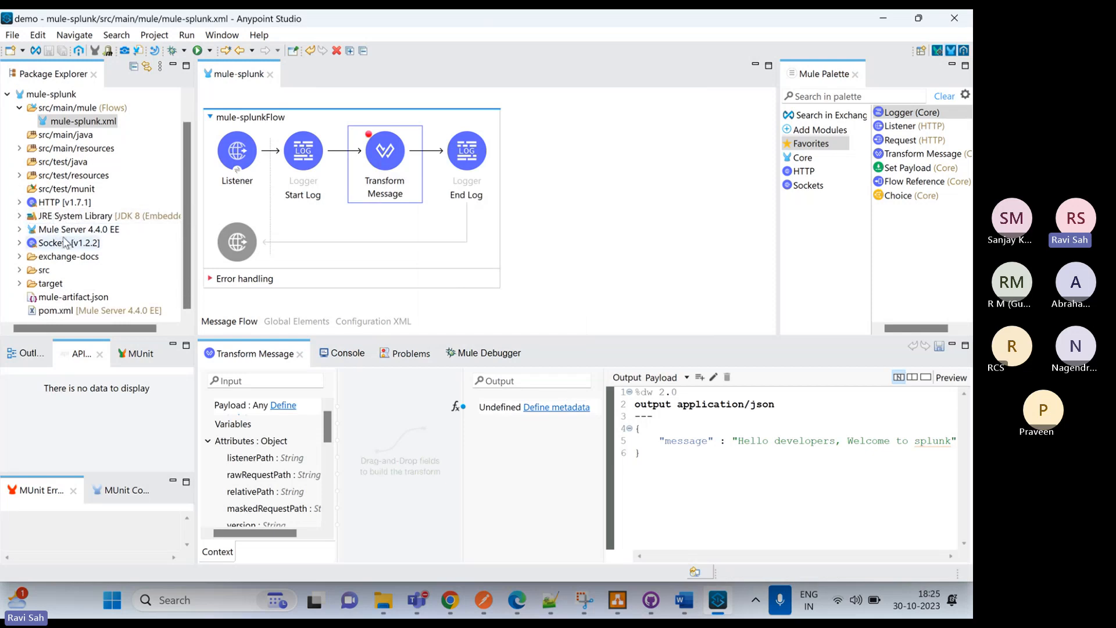
left_click(19, 149)
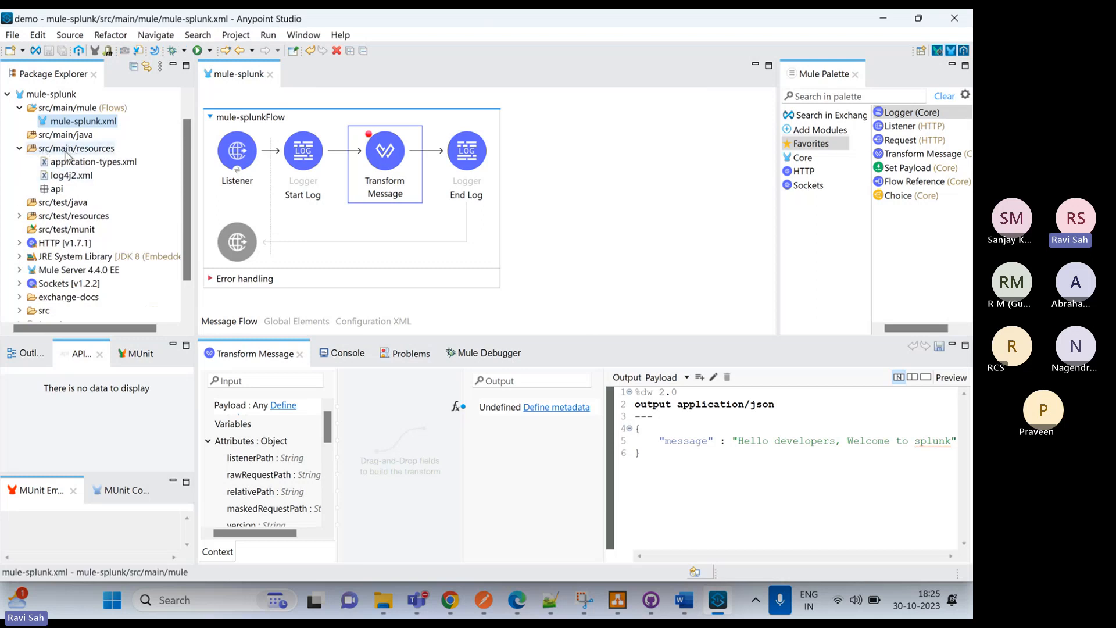
double_click(70, 176)
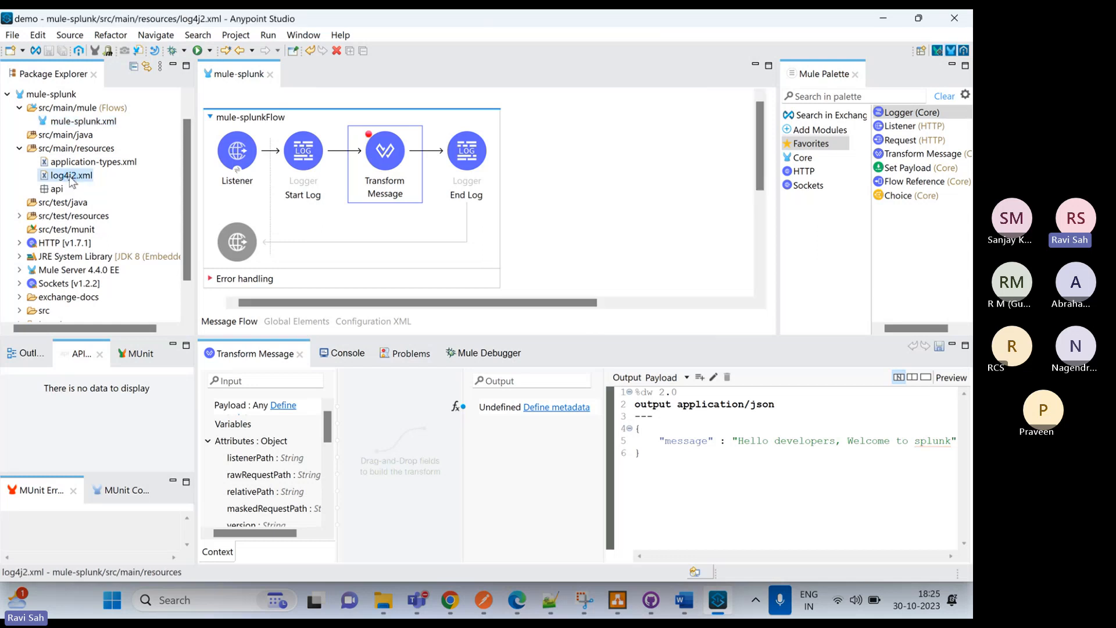
scroll(323, 173, "down", 5)
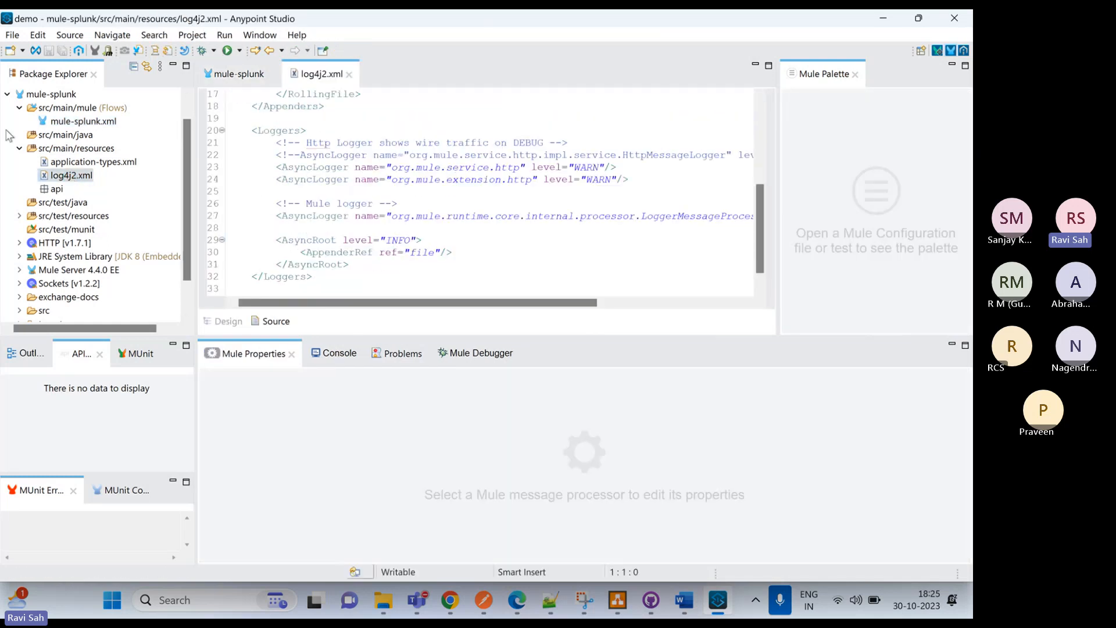
Switch to Notepad++ and copy the complete log4j section, from the XML declaration to </Configuration>, in mule-maven-plugin.xml
mouse_move(550, 600)
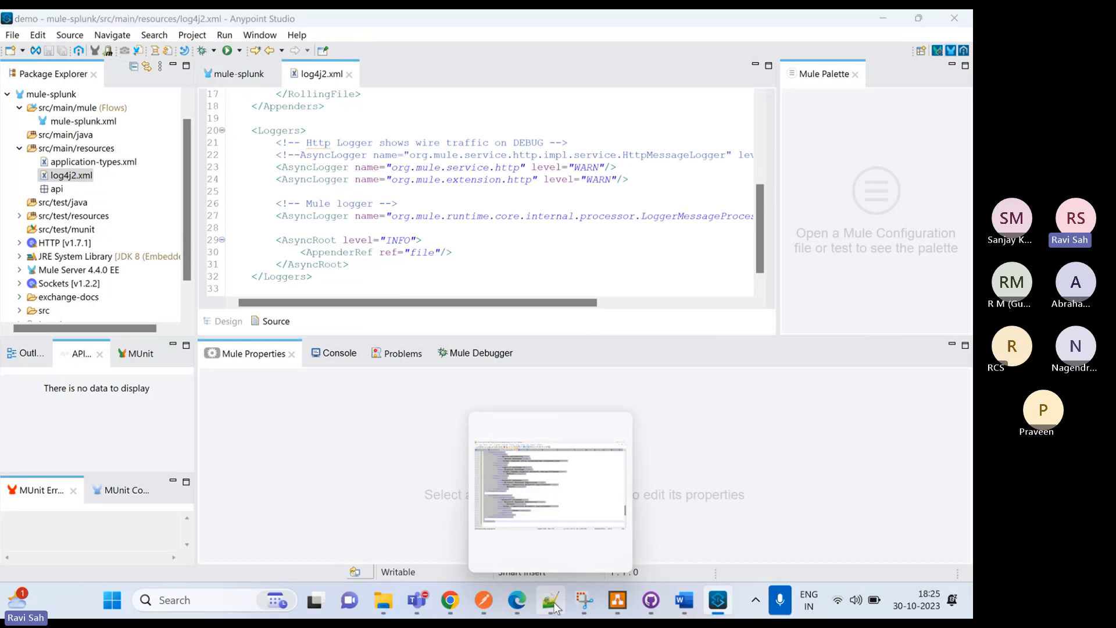
left_click(501, 524)
left_click(417, 252)
scroll(369, 244, "up", 12)
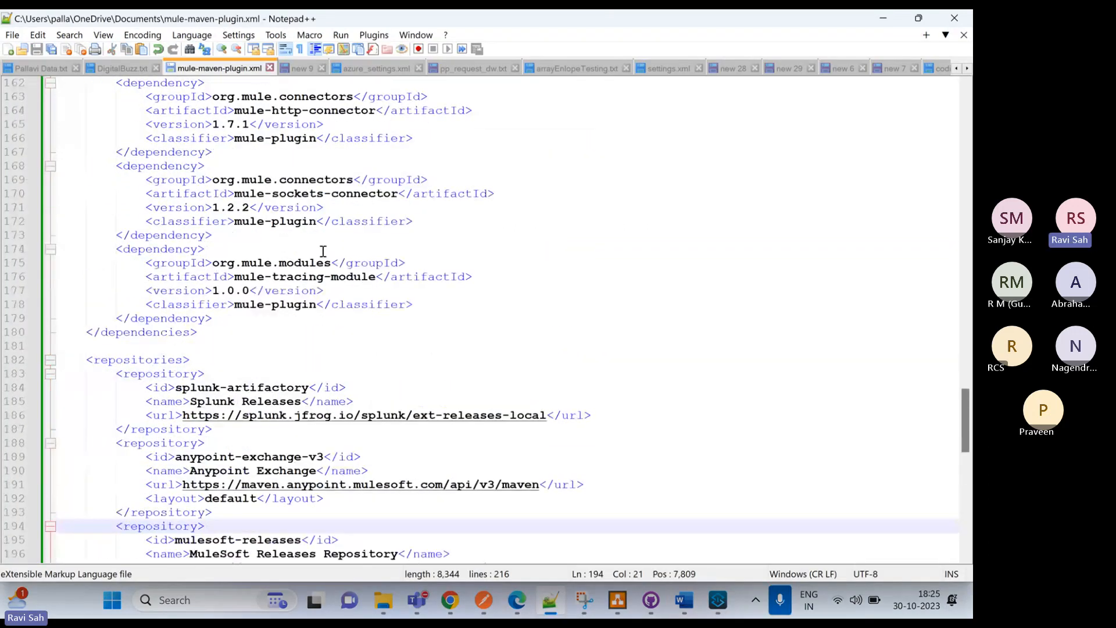
scroll(325, 269, "up", 14)
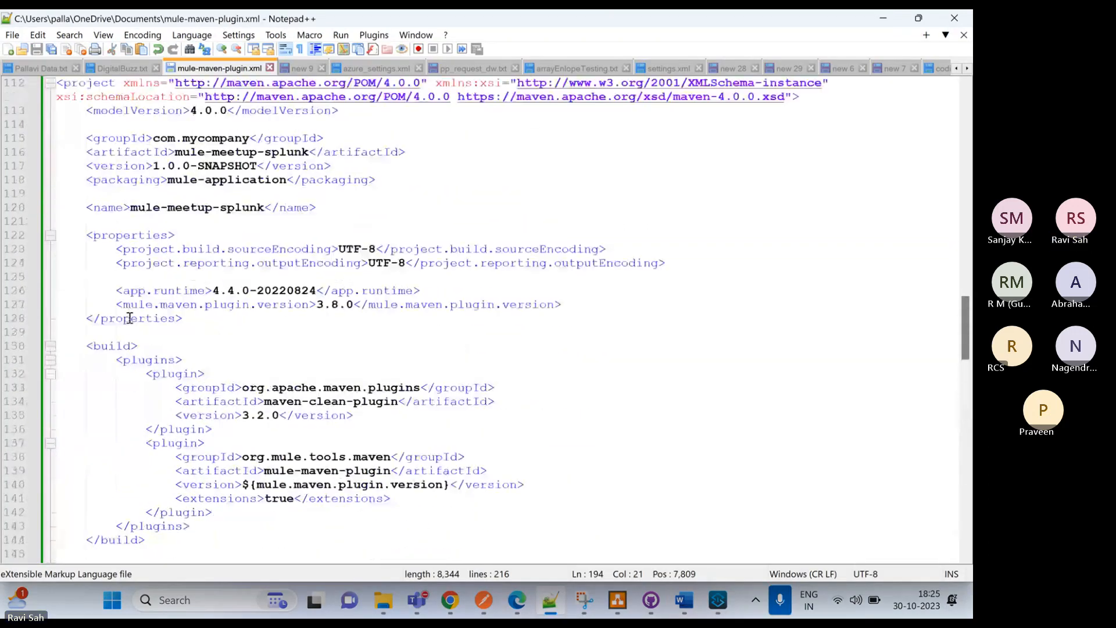
scroll(211, 343, "up", 5)
scroll(232, 308, "up", 11)
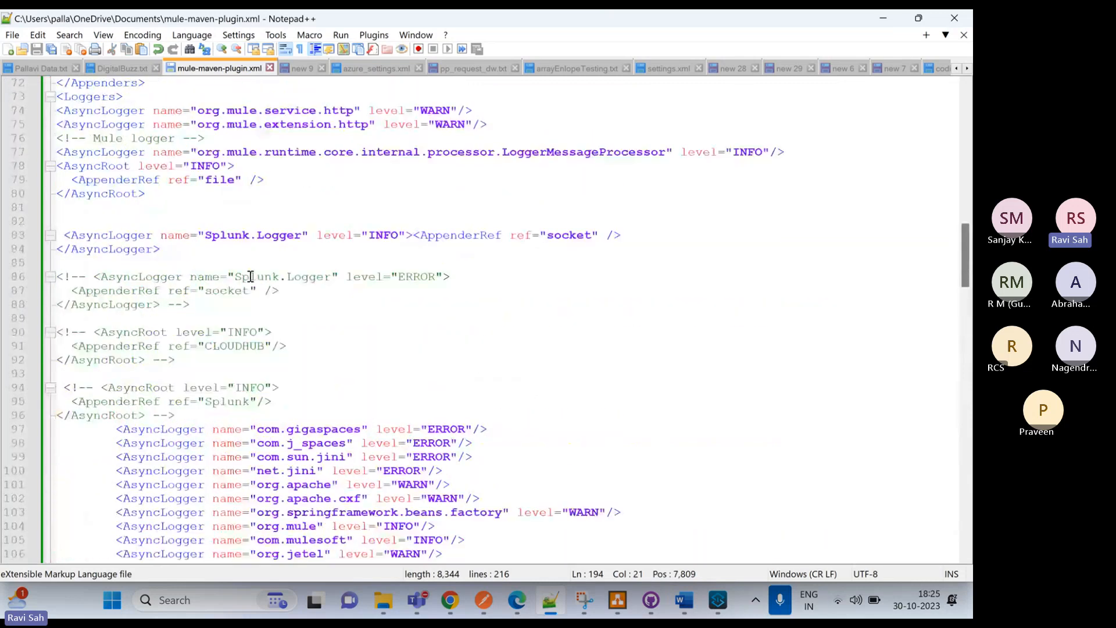
scroll(246, 286, "up", 7)
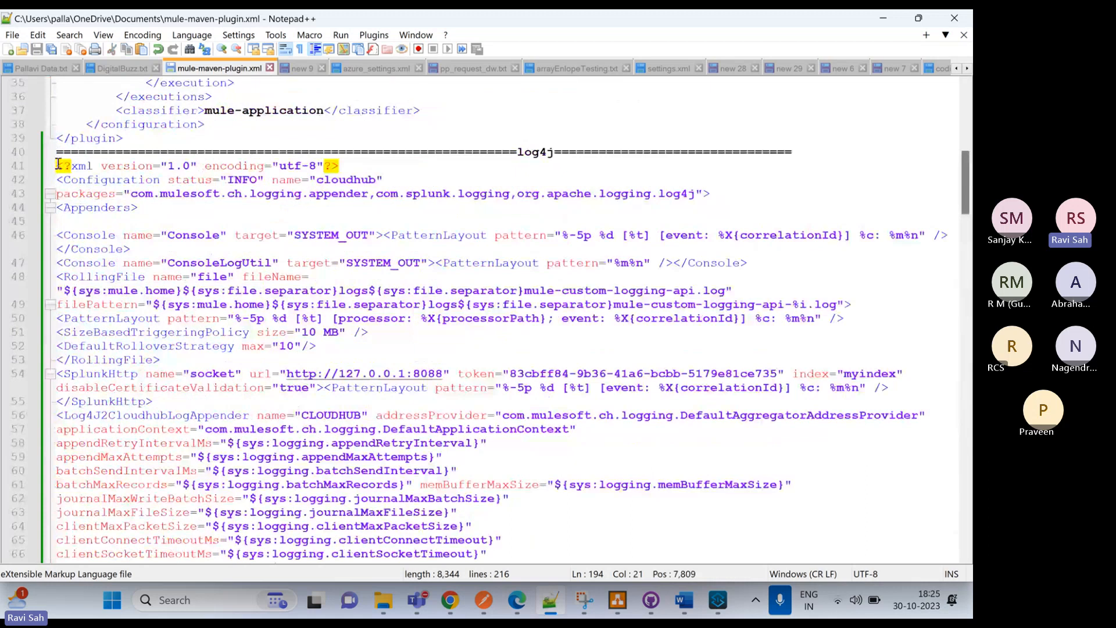
left_click_drag(58, 166, 243, 487)
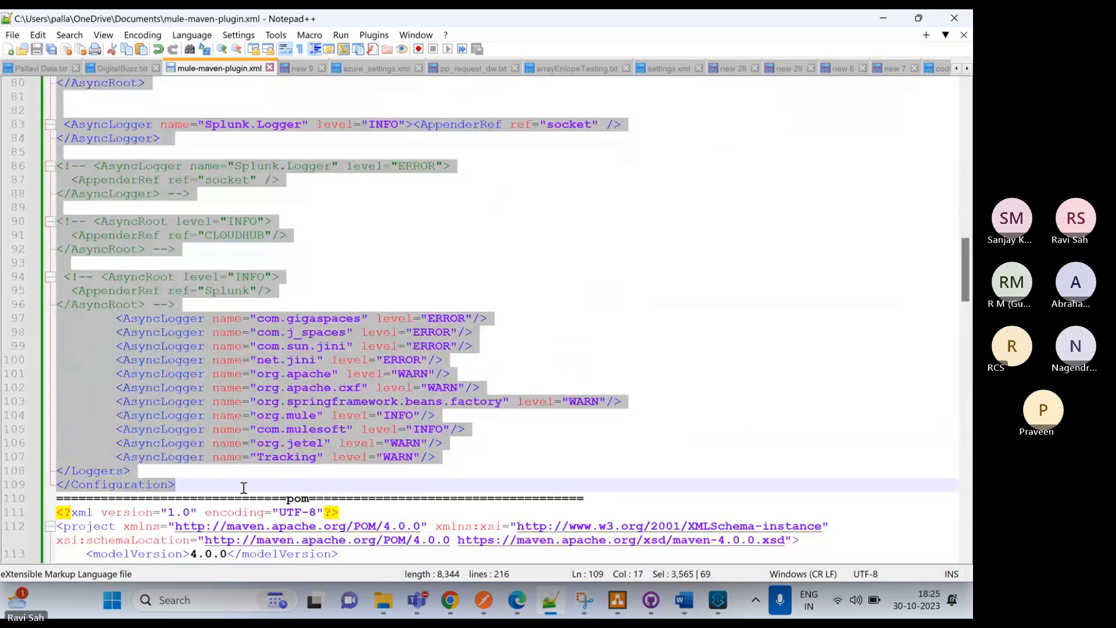
Return to Anypoint Studio and replace the entire content of log4j2.xml with the copied configuration, including the Splunk HTTP Event Collector token
left_click(718, 601)
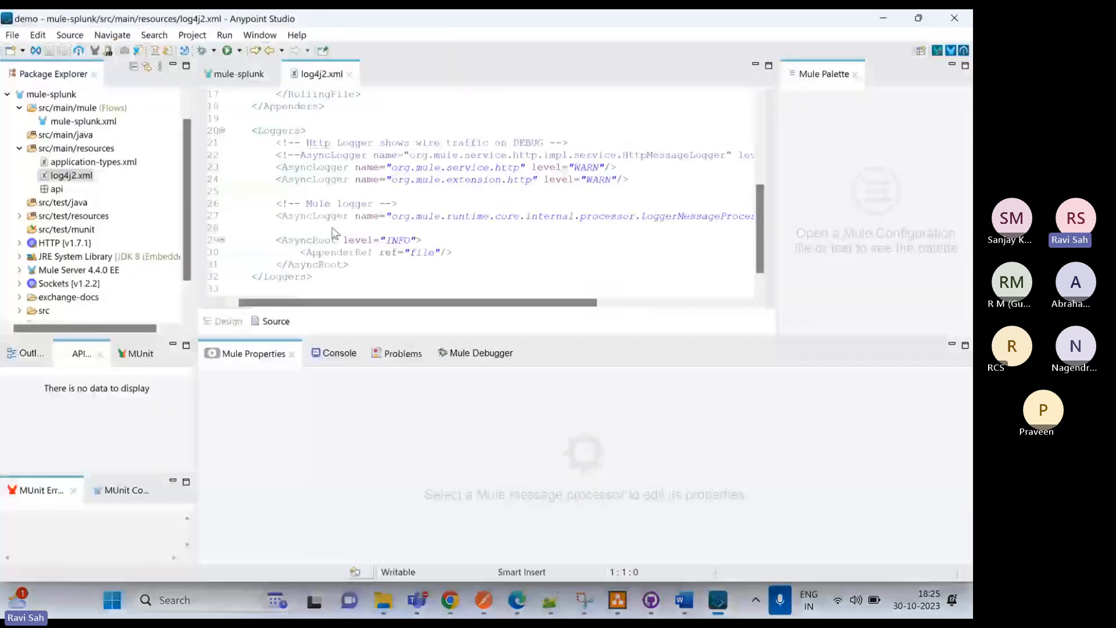
left_click(338, 158)
key("ctrl+a")
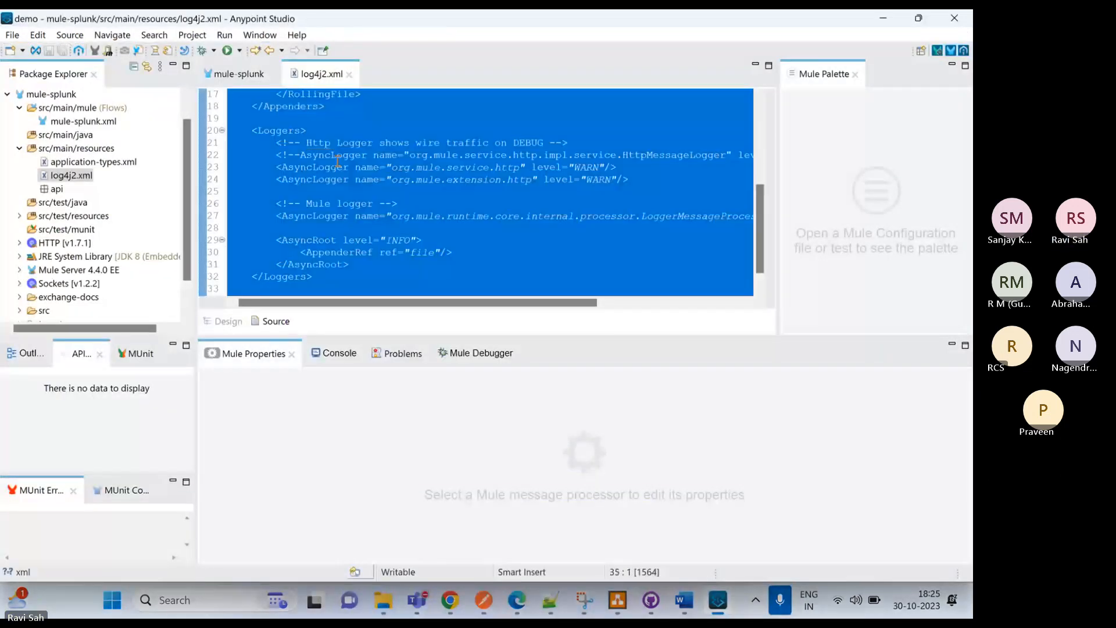
key("ctrl+v")
scroll(397, 216, "up", 5)
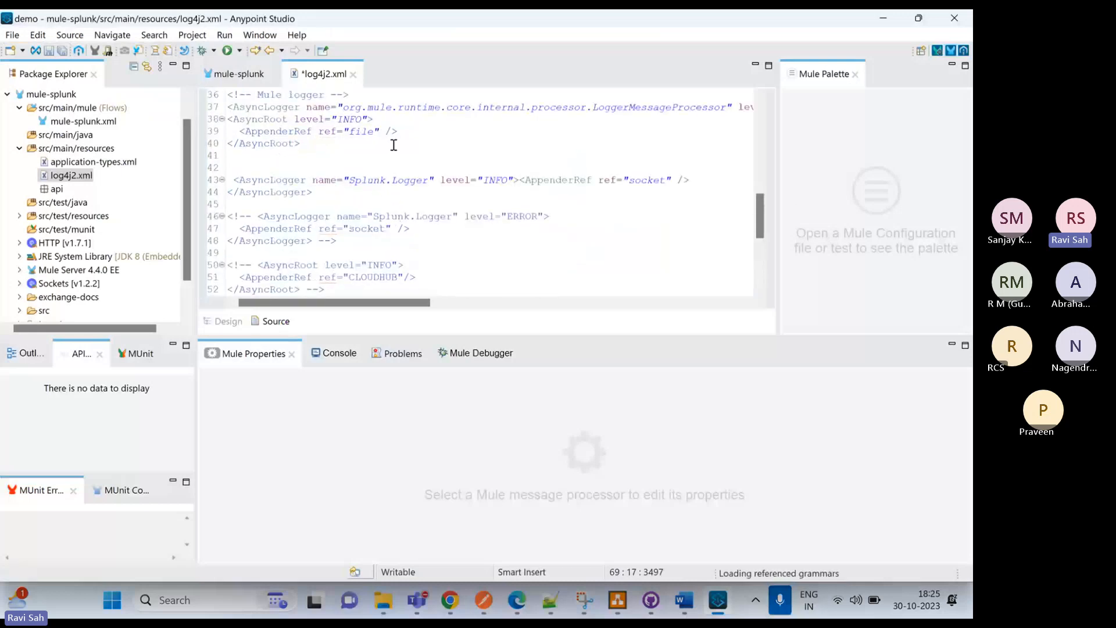
scroll(391, 145, "up", 12)
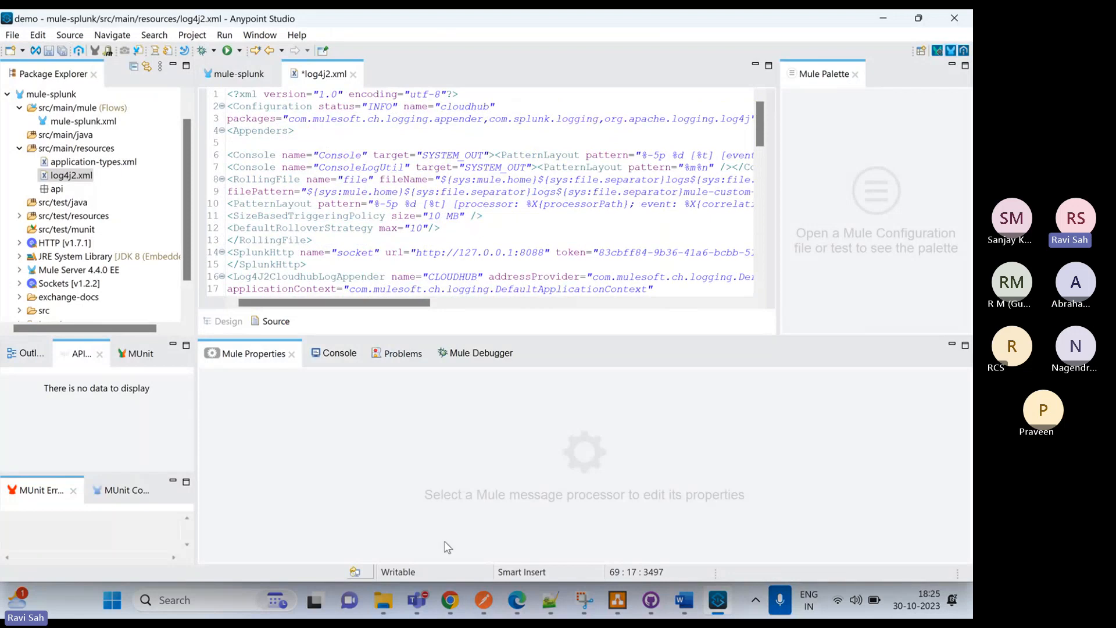
Open the mule-splunk project's pom.xml for editing
scroll(102, 254, "down", 1)
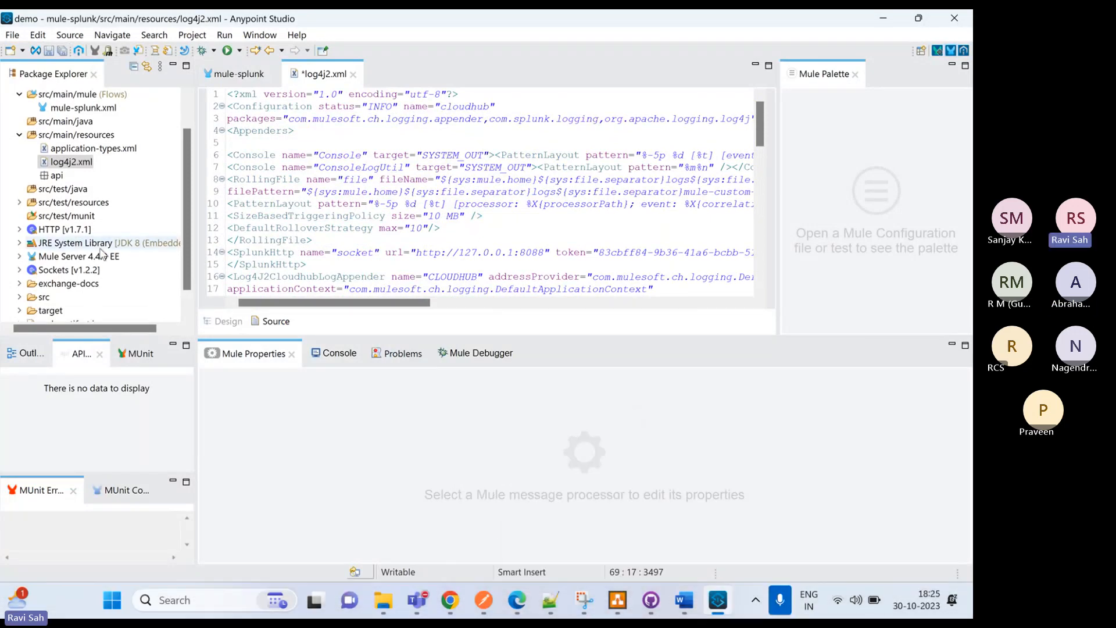
scroll(102, 254, "down", 1)
left_click(45, 310)
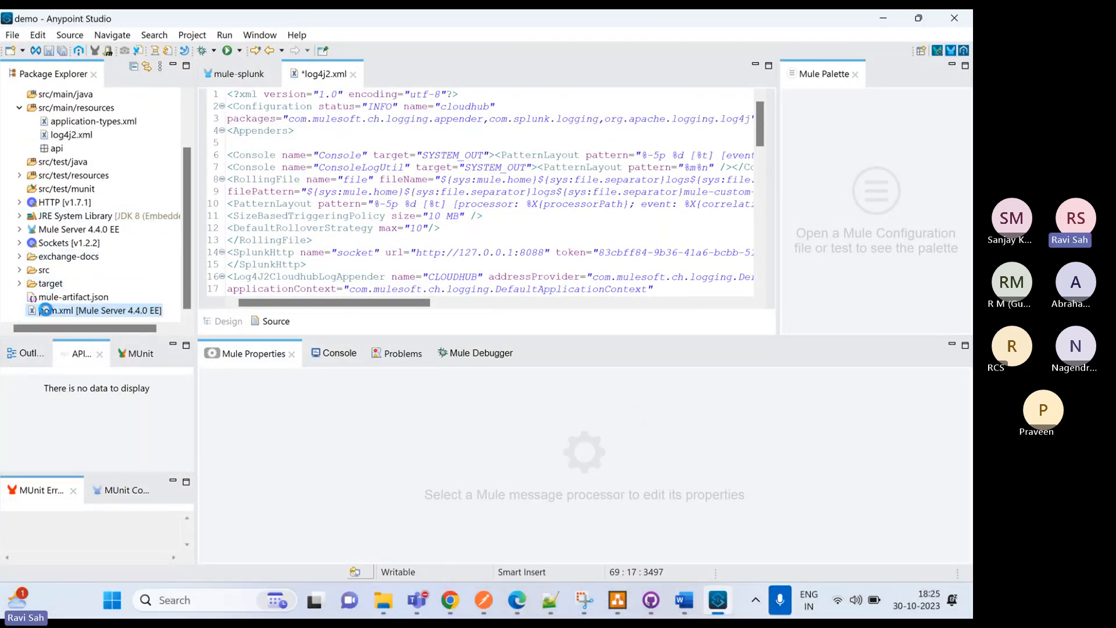
double_click(45, 310)
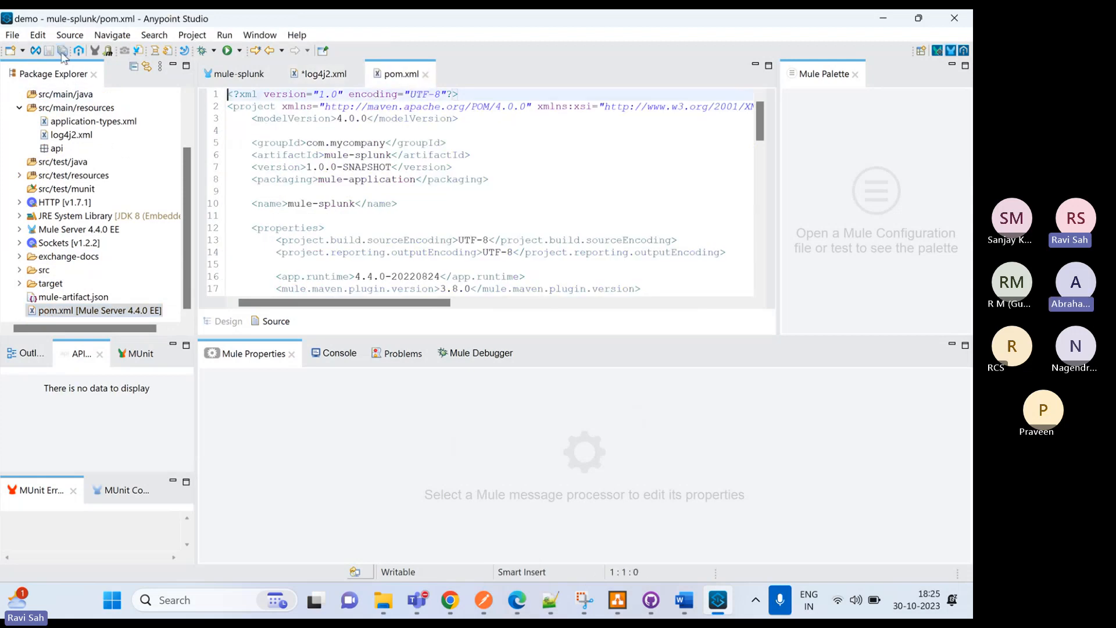
Switch to Notepad++ and copy the complete pom section, from its XML declaration to </project>, in mule-maven-plugin.xml
left_click(550, 600)
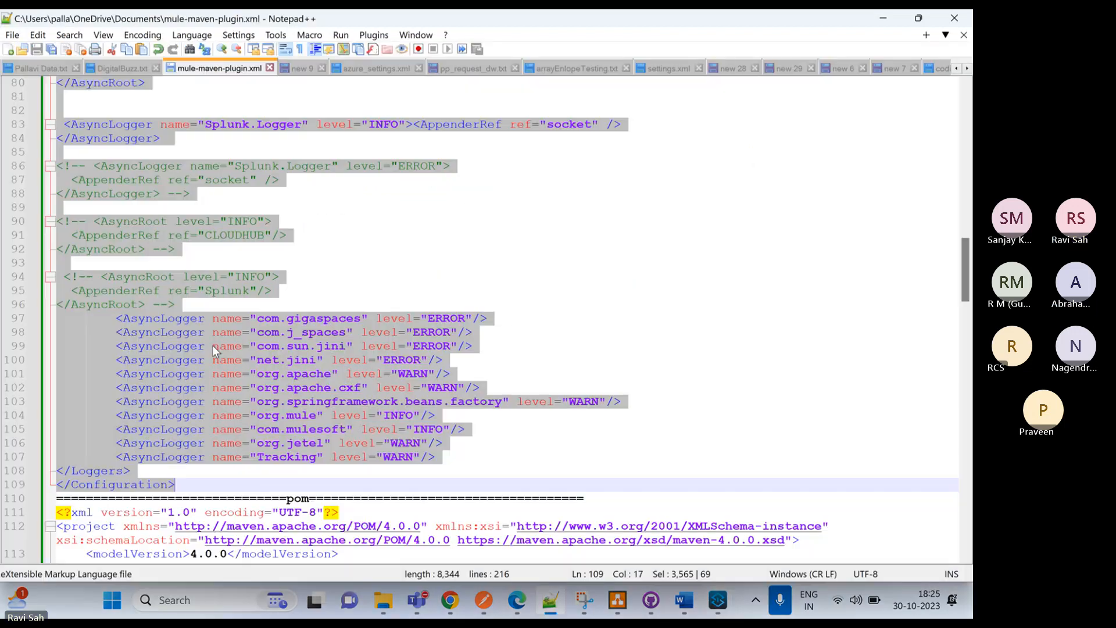
scroll(186, 288, "down", 7)
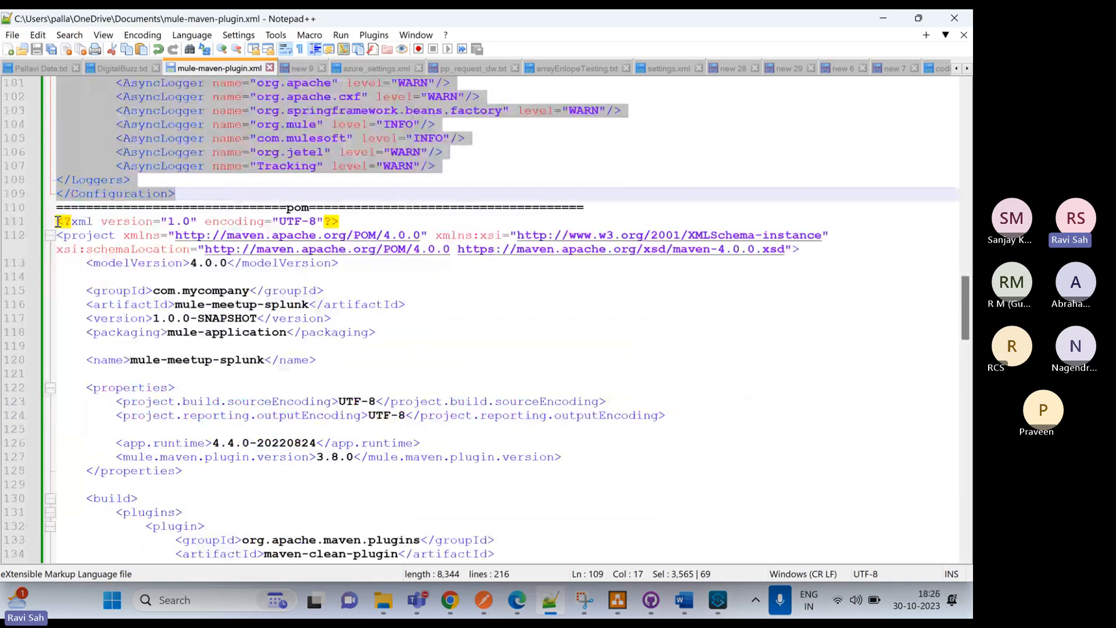
left_click_drag(58, 222, 174, 523)
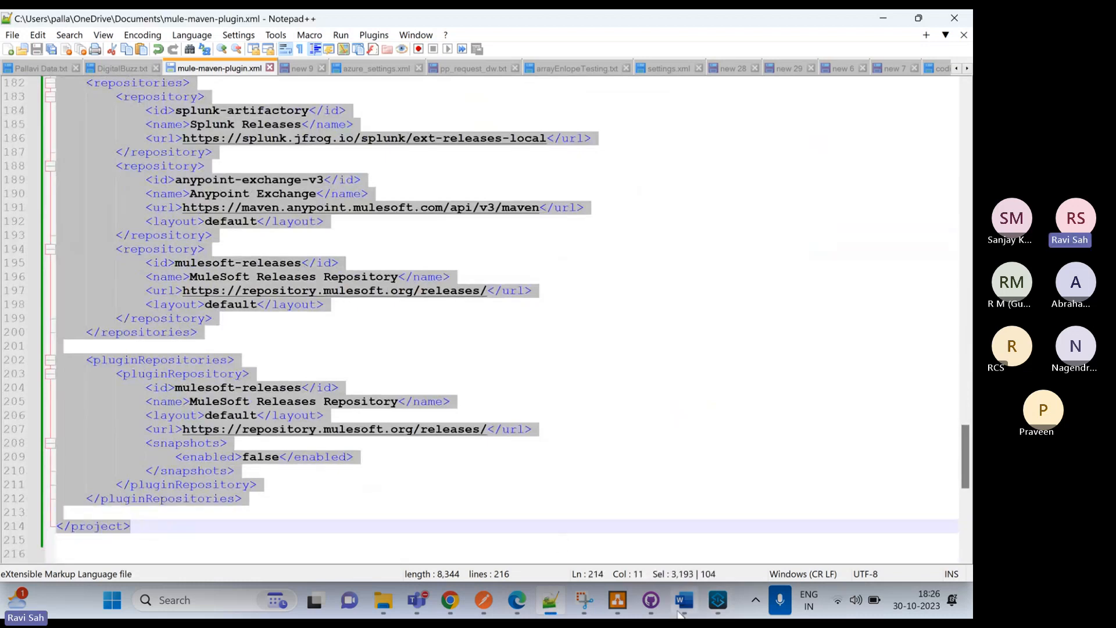
Return to Anypoint Studio, replace the entire content of pom.xml with the copied Maven configuration, and save it
key("alt+Tab")
left_click(372, 167)
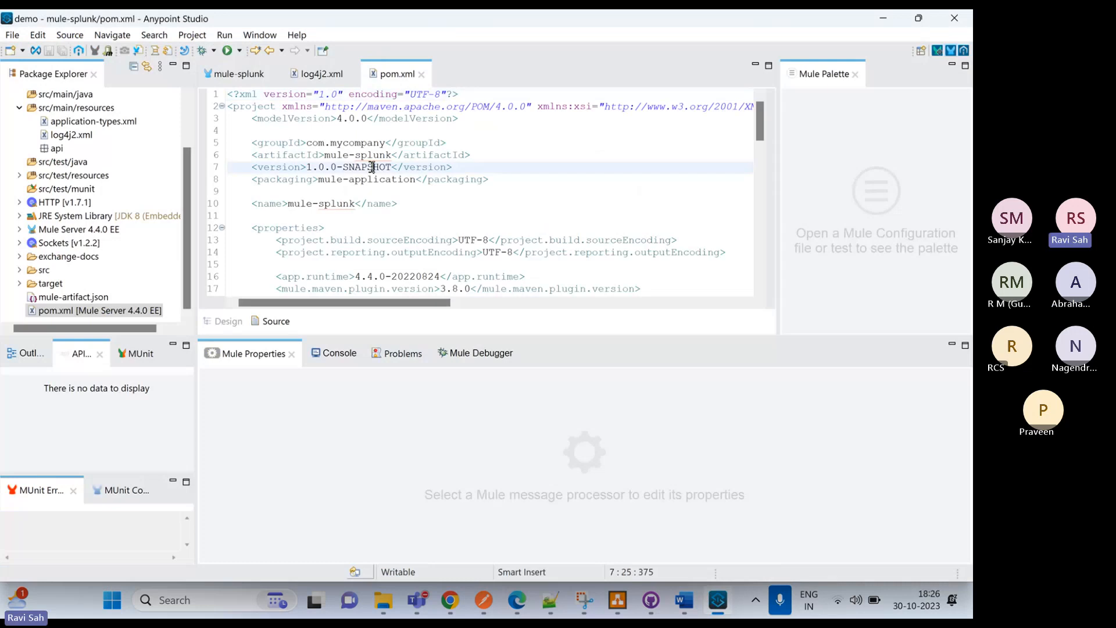
key("ctrl+a")
key("ctrl+v")
key("ctrl+s")
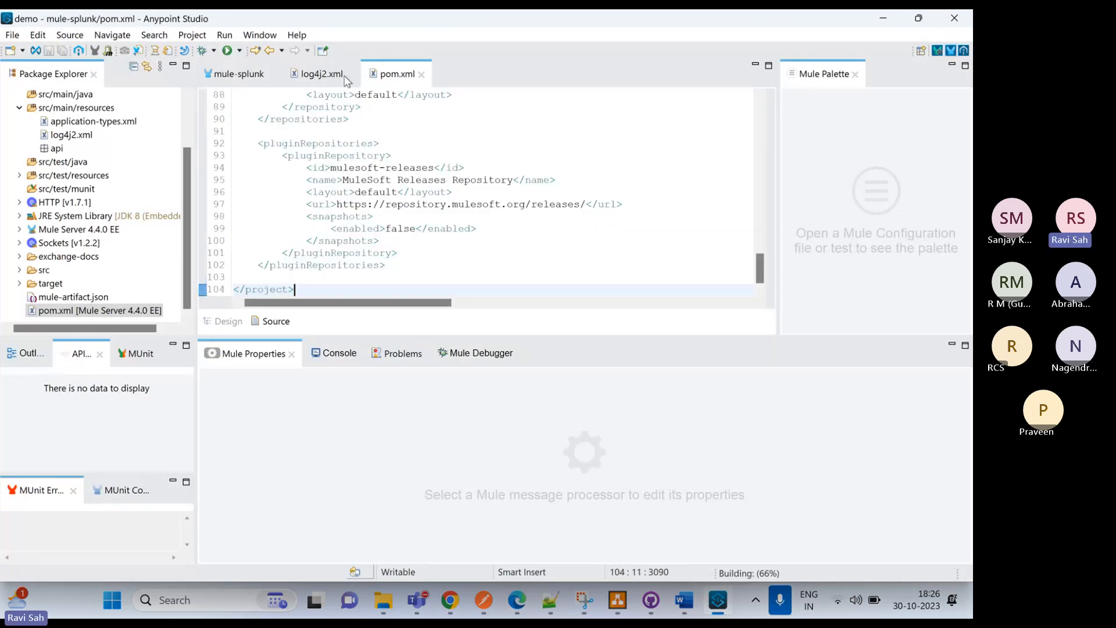
Examine the SplunkHttp appender in log4j2.xml, including its url, token, index and certificate validation attributes
key("ctrl+Page_Up")
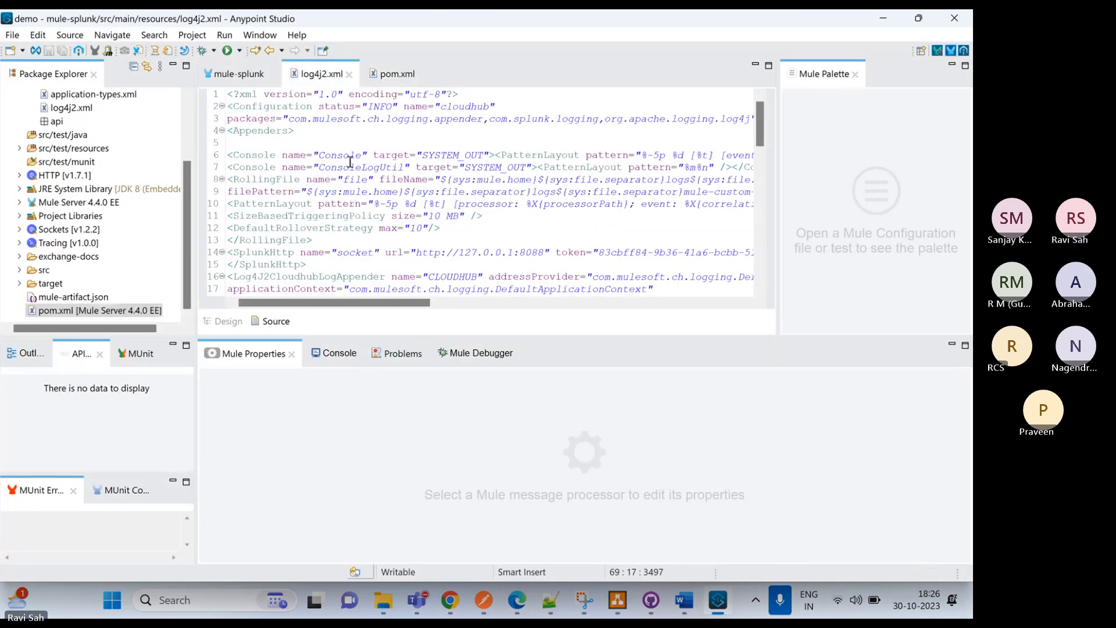
scroll(308, 180, "down", 2)
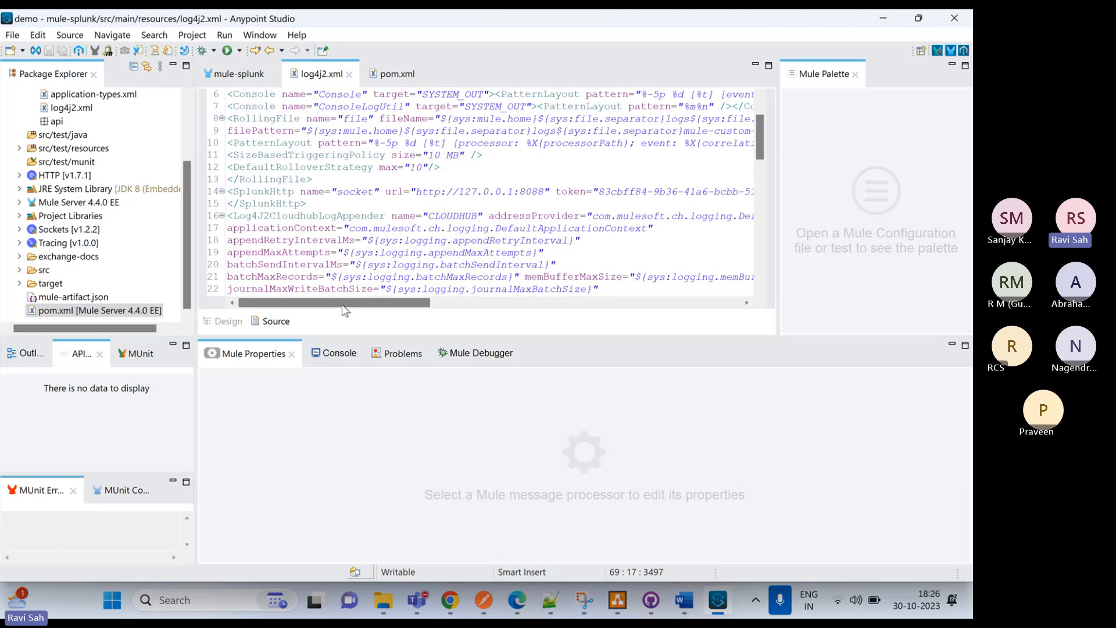
scroll(335, 308, "right", 3)
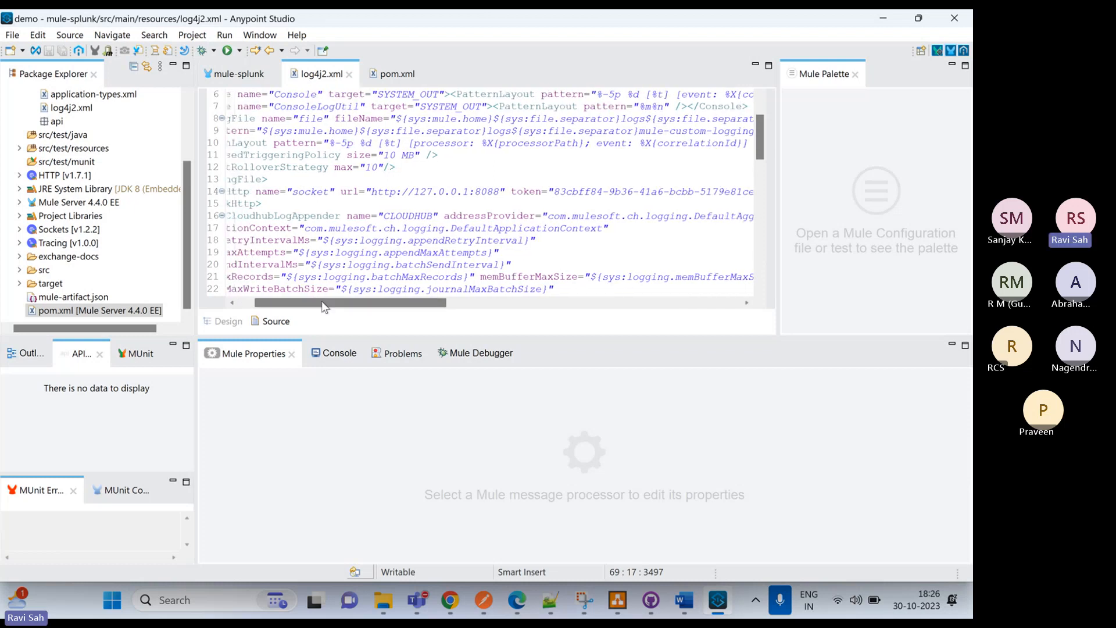
scroll(347, 311, "right", 5)
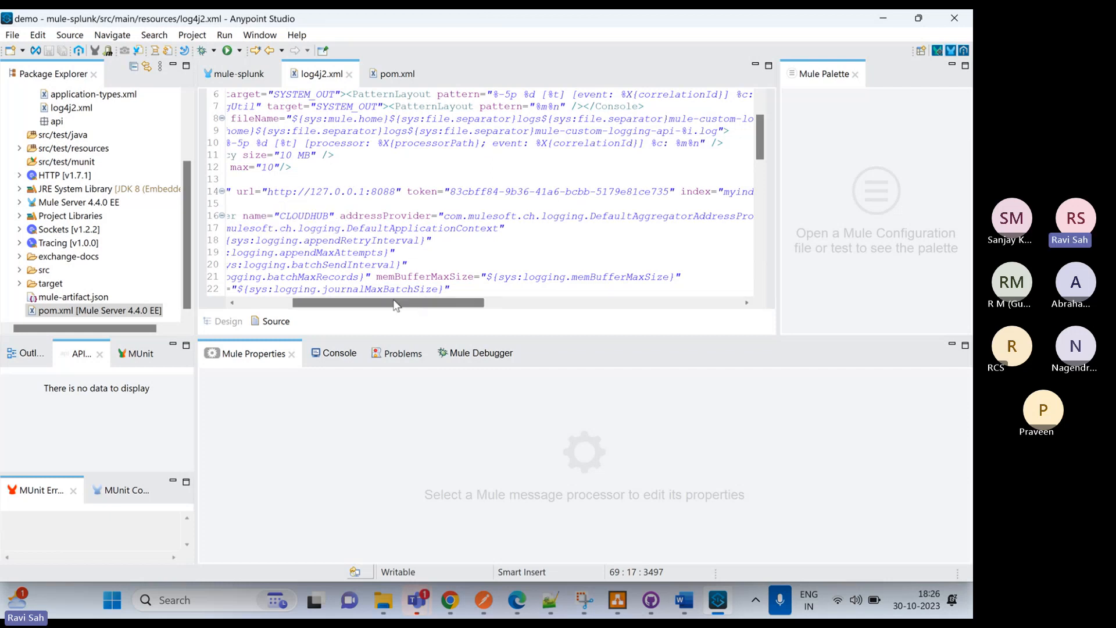
left_click_drag(395, 302, 500, 306)
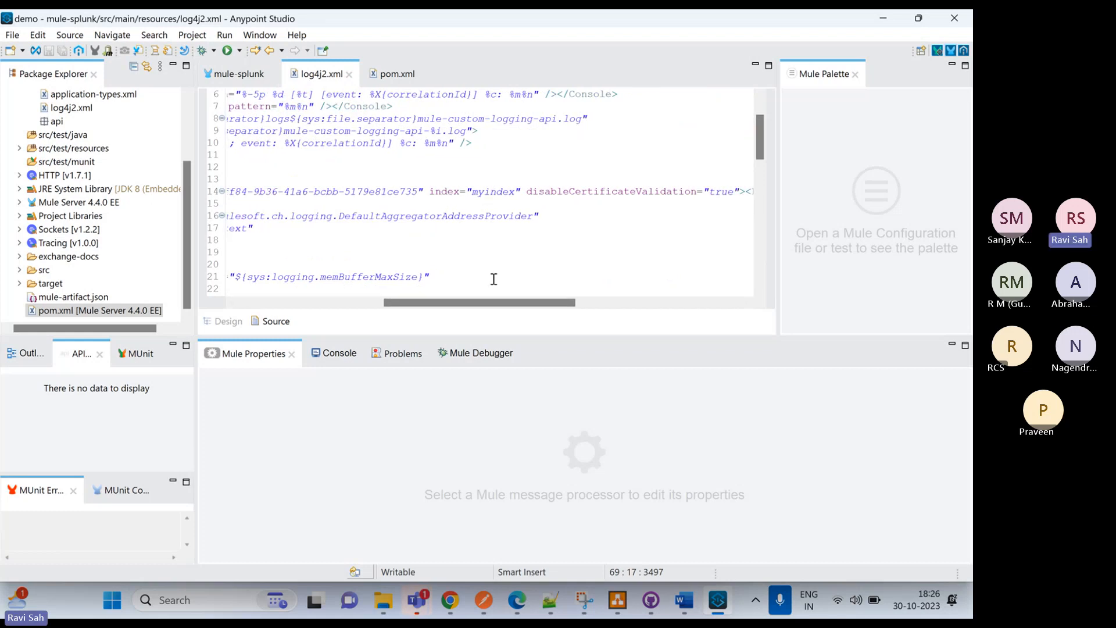
left_click_drag(474, 308, 292, 289)
scroll(326, 286, "right", 3)
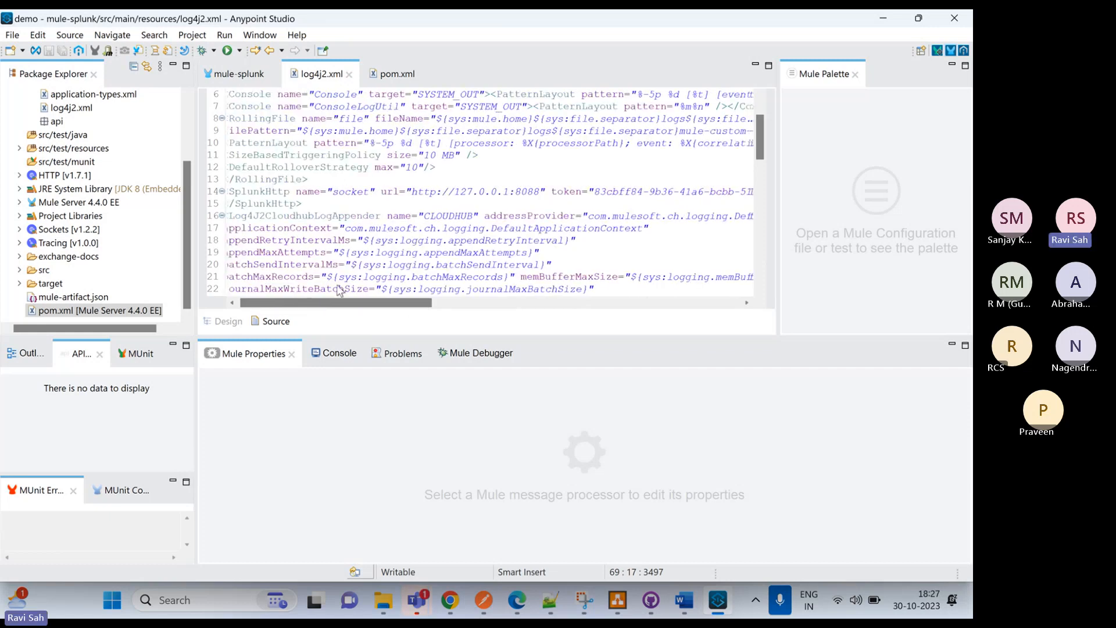
scroll(346, 285, "left", 1)
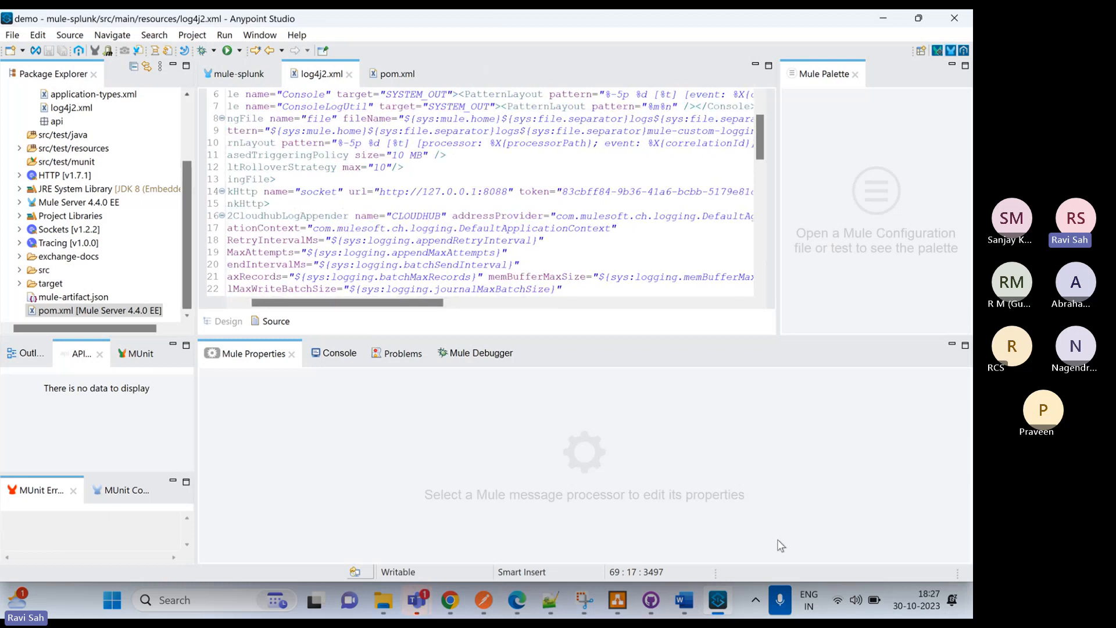
Switch to Splunk in Edge and copy the value of the newly created HTTP Event Collector token
left_click(517, 600)
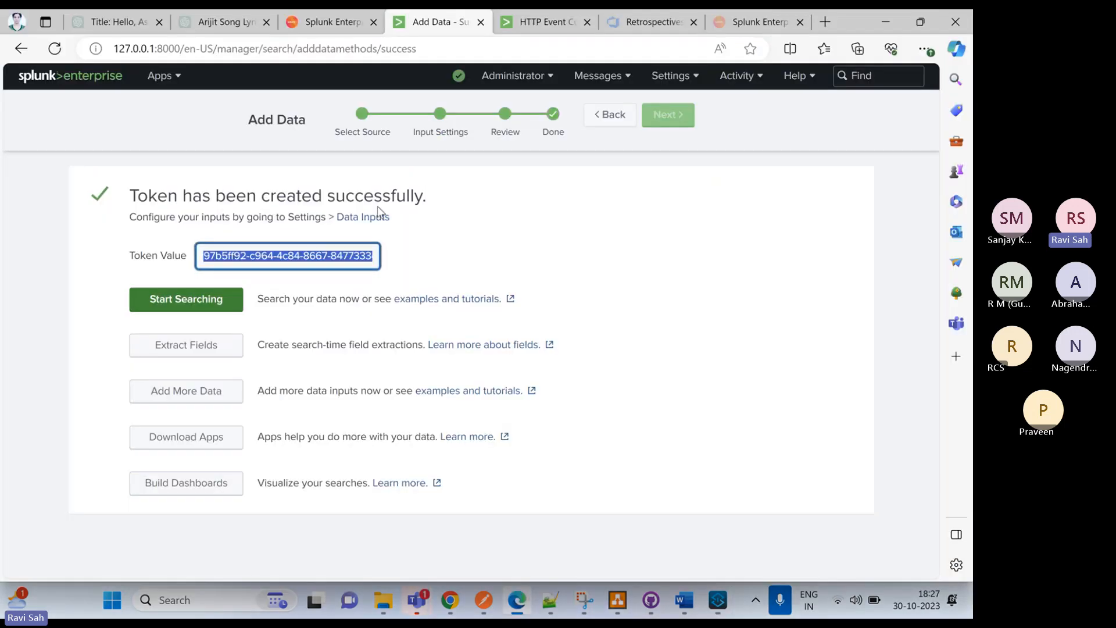
left_click(372, 259)
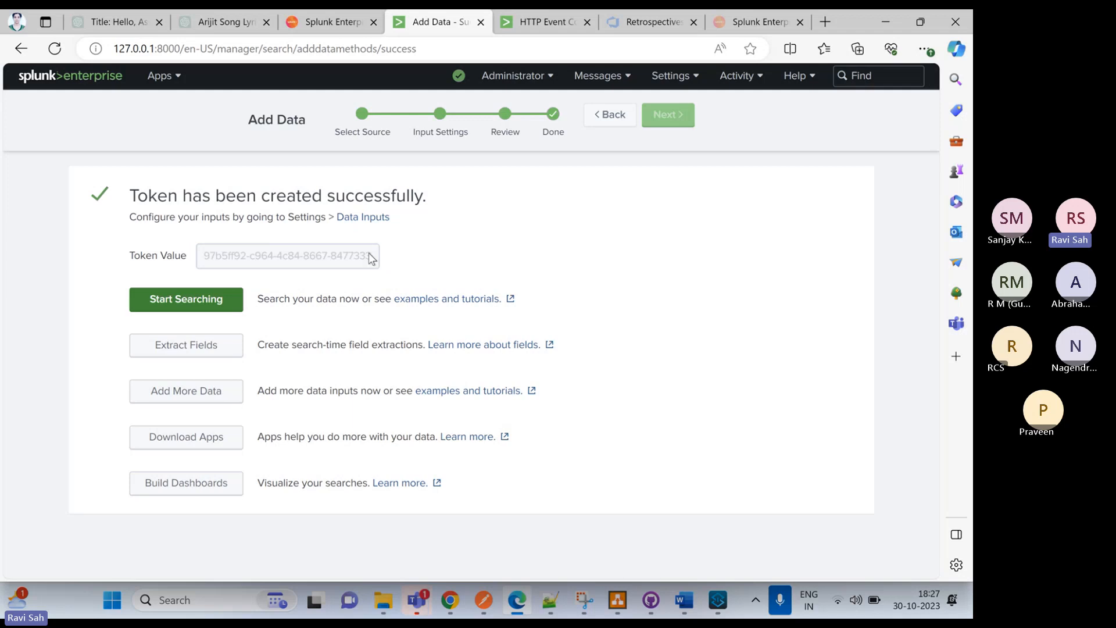
triple_click(374, 260)
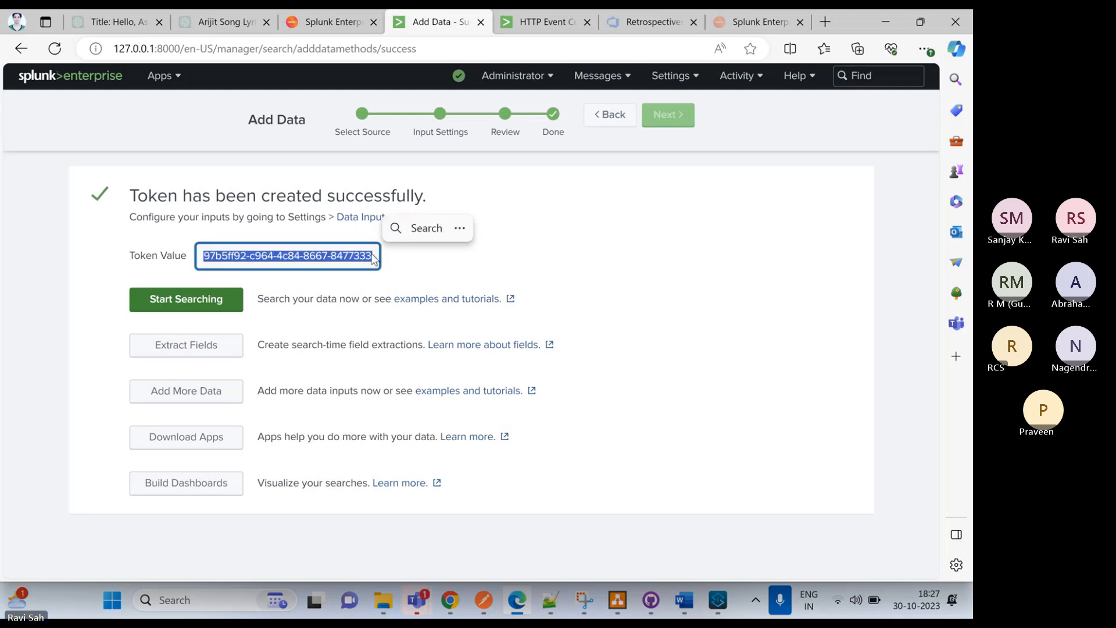
key("ctrl+c")
Return to Anypoint Studio, replace the SplunkHttp appender's token in log4j2.xml with the copied token value, and save the file
left_click(721, 603)
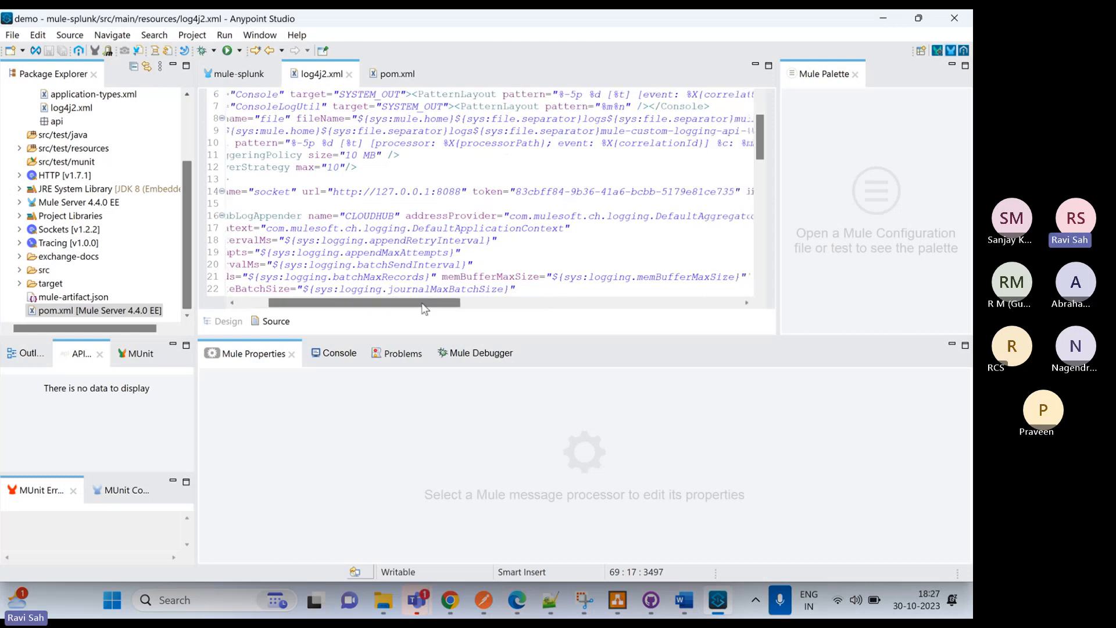
left_click_drag(422, 309, 443, 309)
double_click(602, 191)
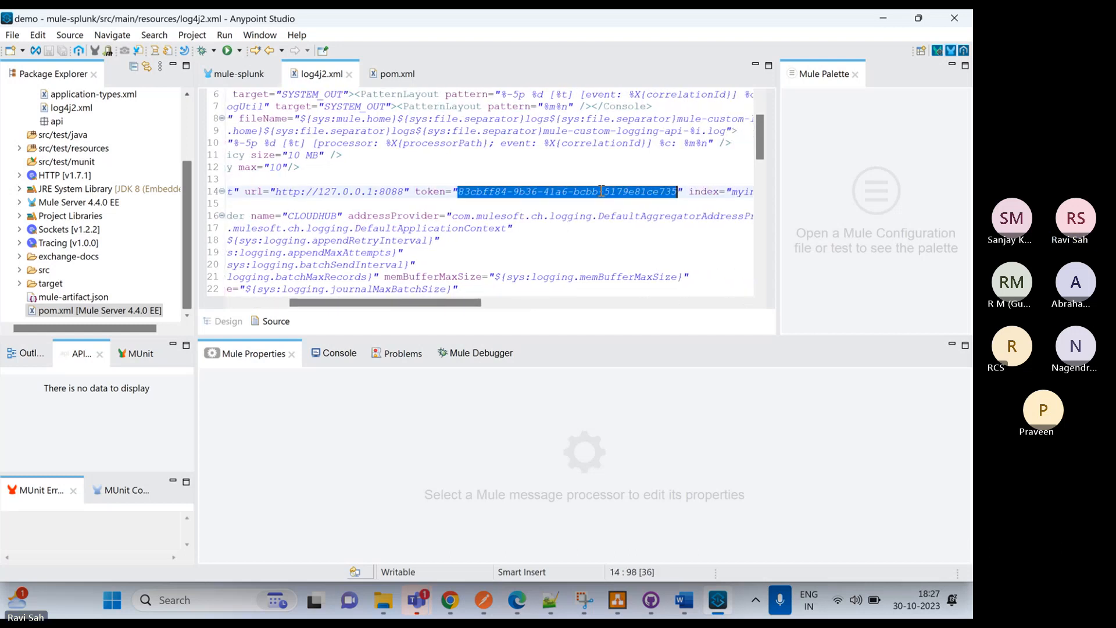
key("ctrl+v")
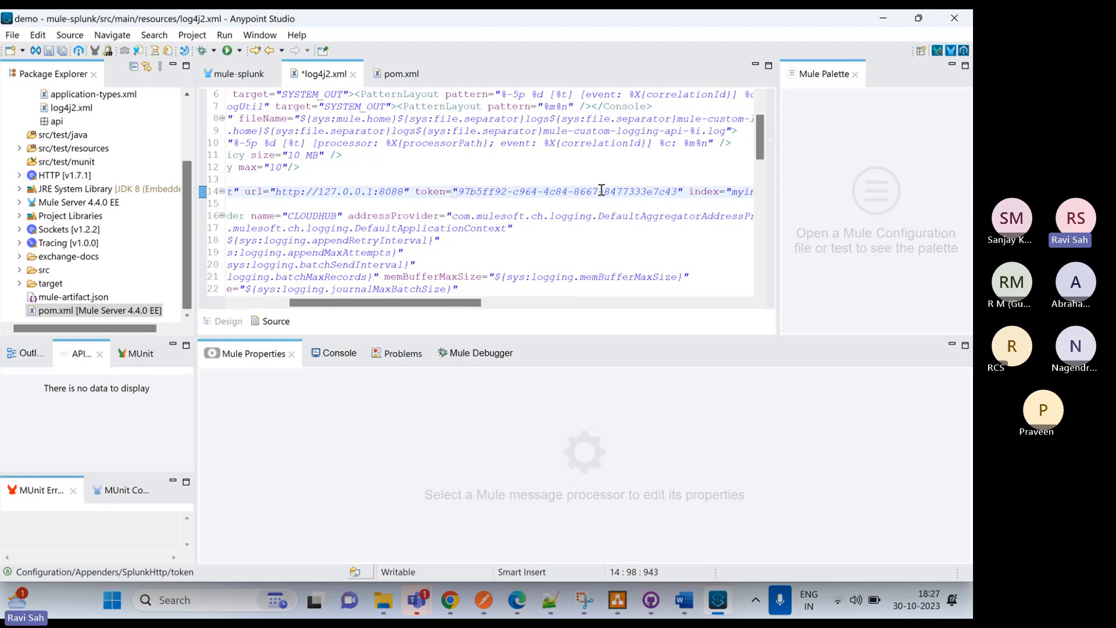
key("ctrl+s")
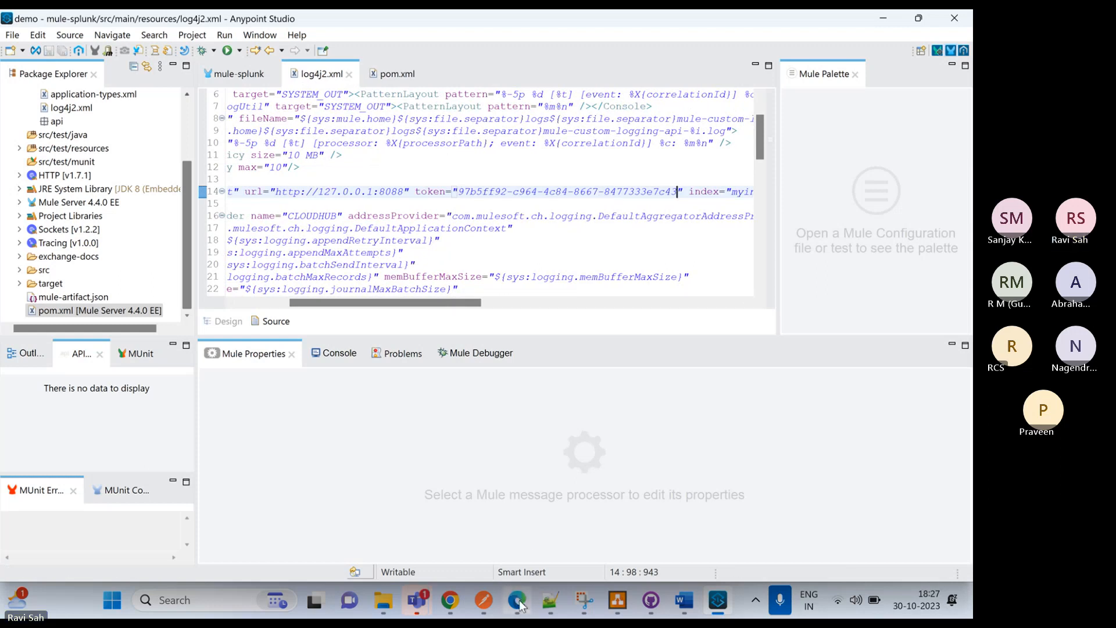
Switch to Splunk in Edge and open the HTTP Event Collector data inputs to check the index assigned to demoToken
left_click(518, 602)
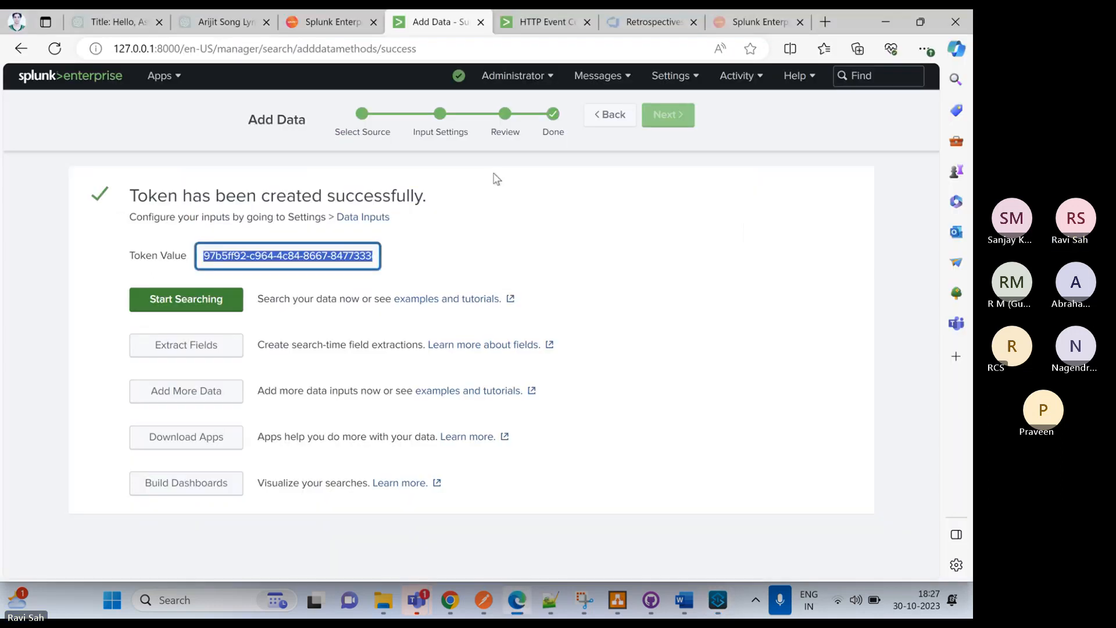
left_click(668, 77)
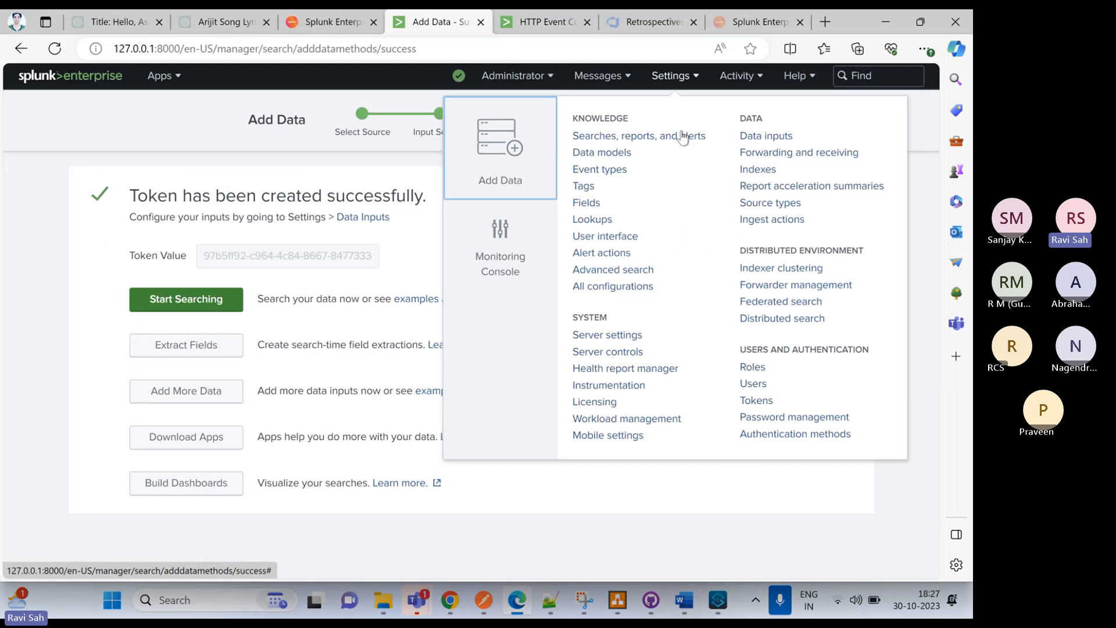
left_click(765, 137)
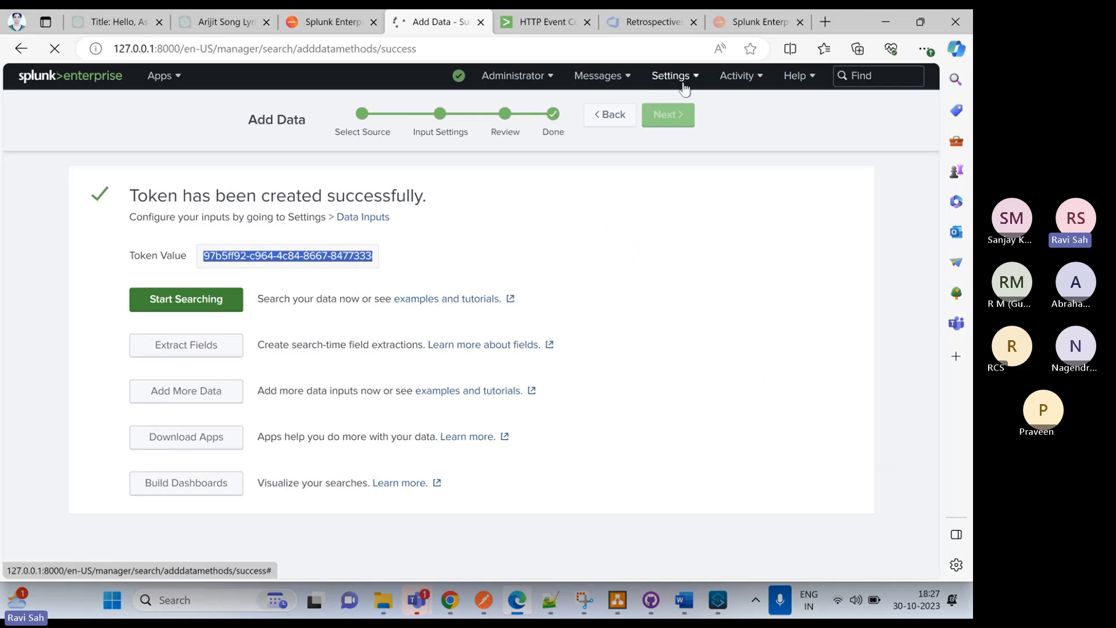
scroll(239, 351, "down", 2)
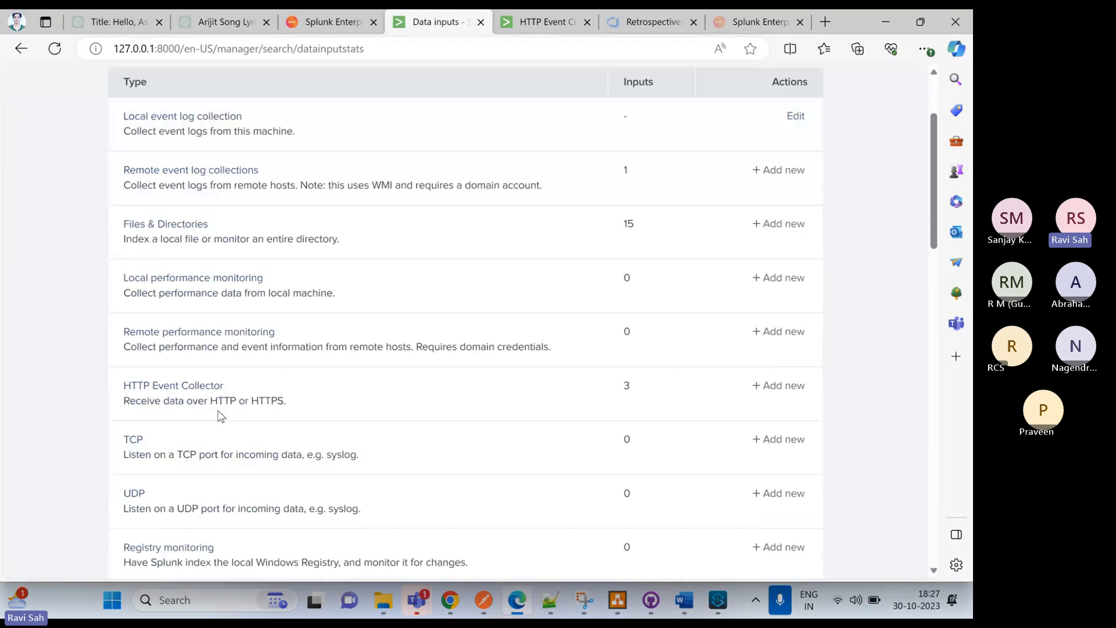
left_click(180, 382)
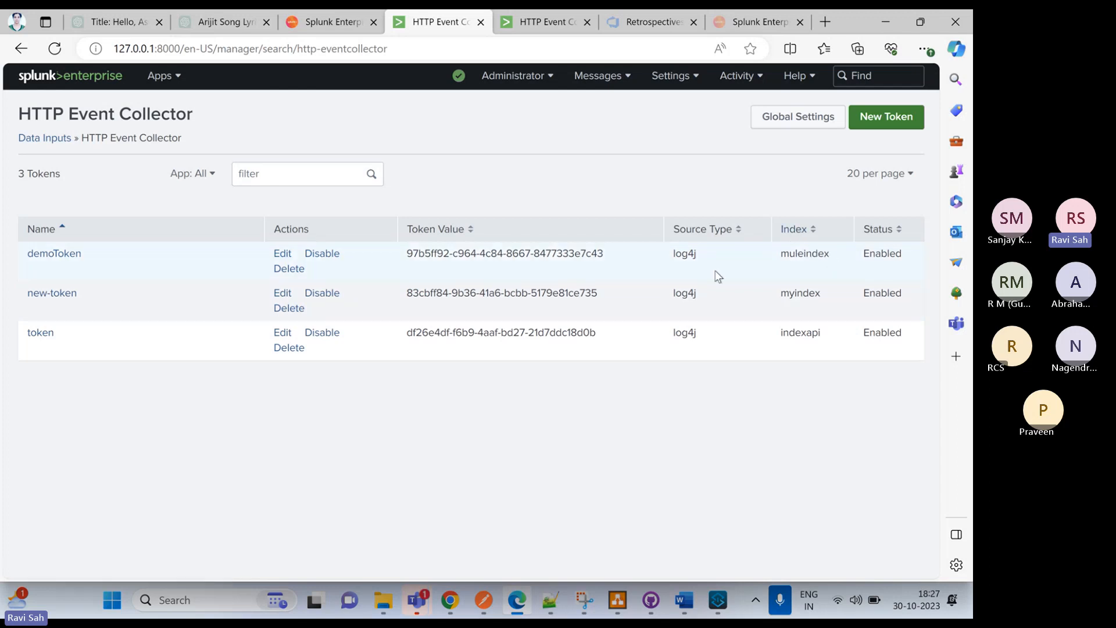
Return to Anypoint Studio, set the SplunkHttp appender's index to muleindex in log4j2.xml, and save all files
left_click(719, 607)
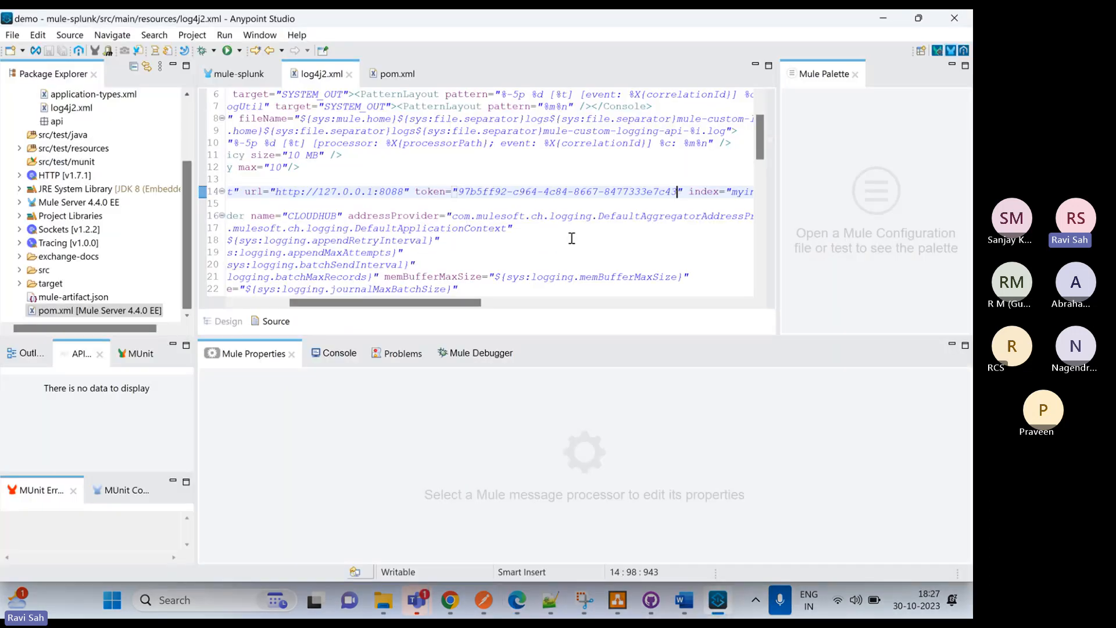
left_click_drag(376, 303, 440, 320)
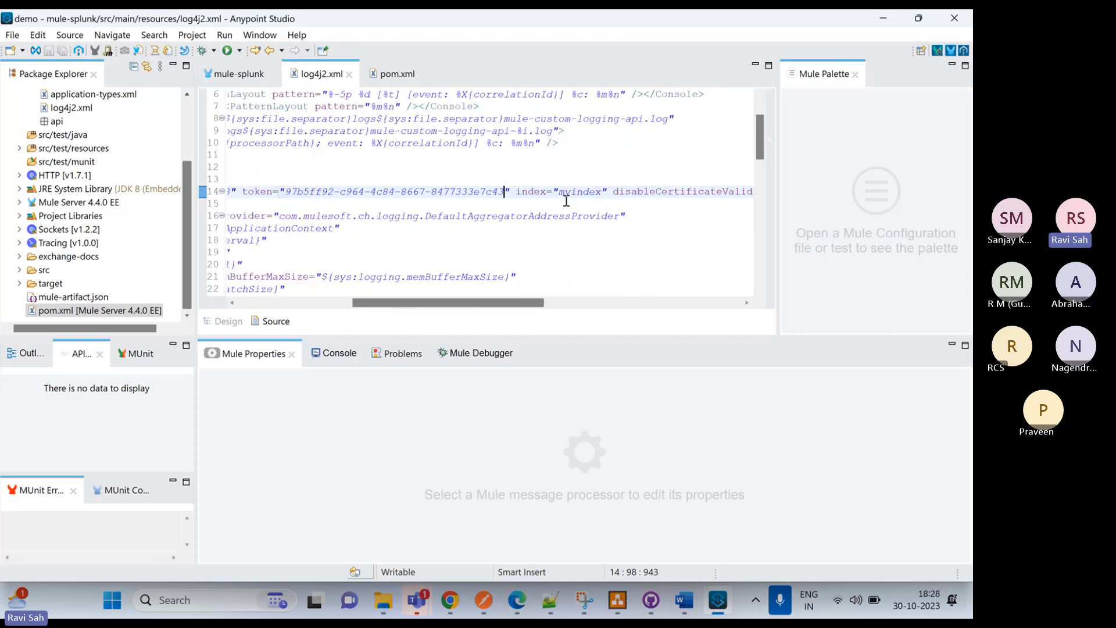
left_click(571, 191)
key("BackSpace")
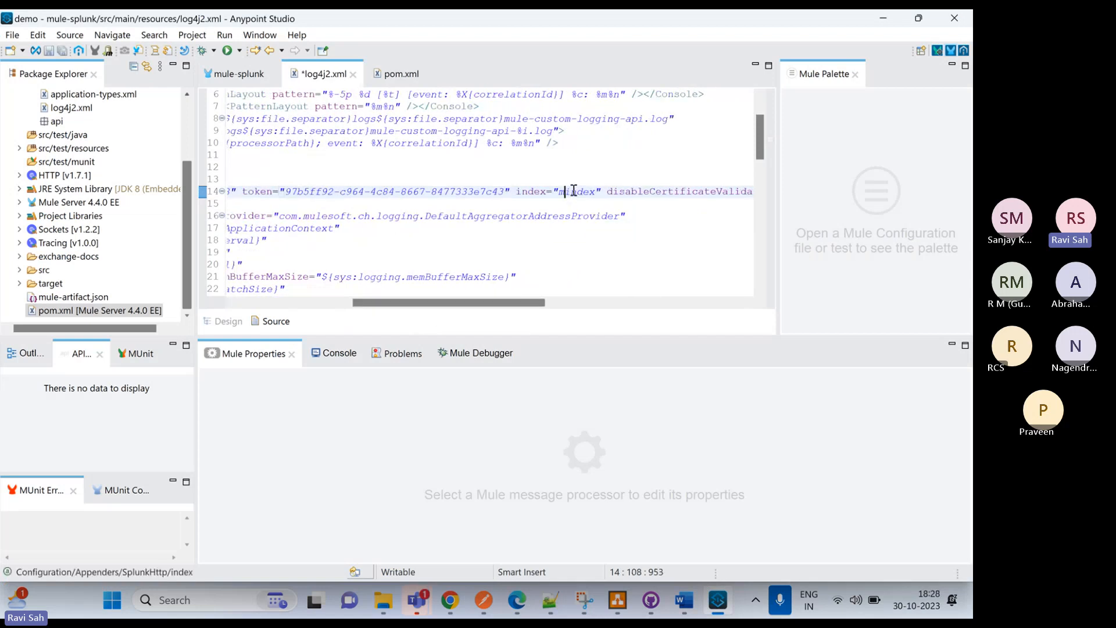
type("ule")
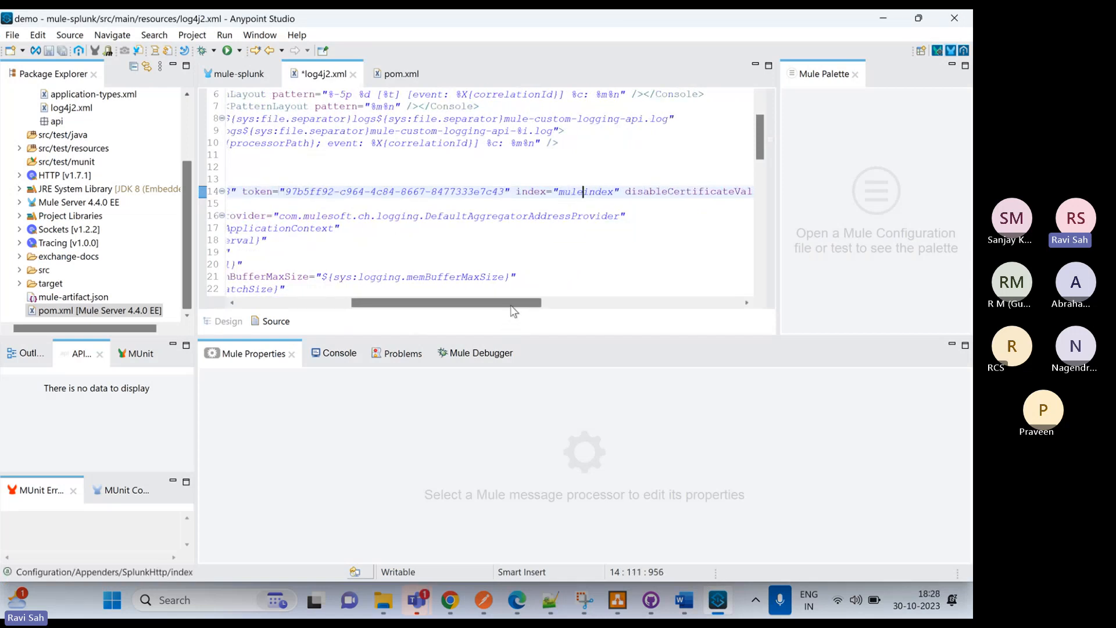
left_click_drag(514, 311, 386, 324)
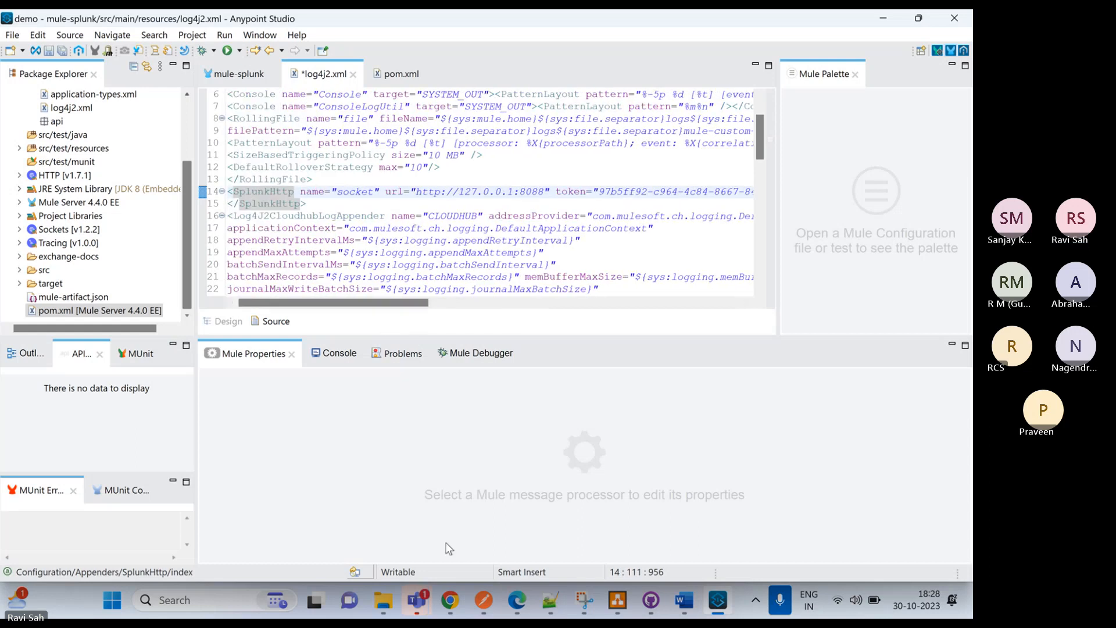
left_click(64, 52)
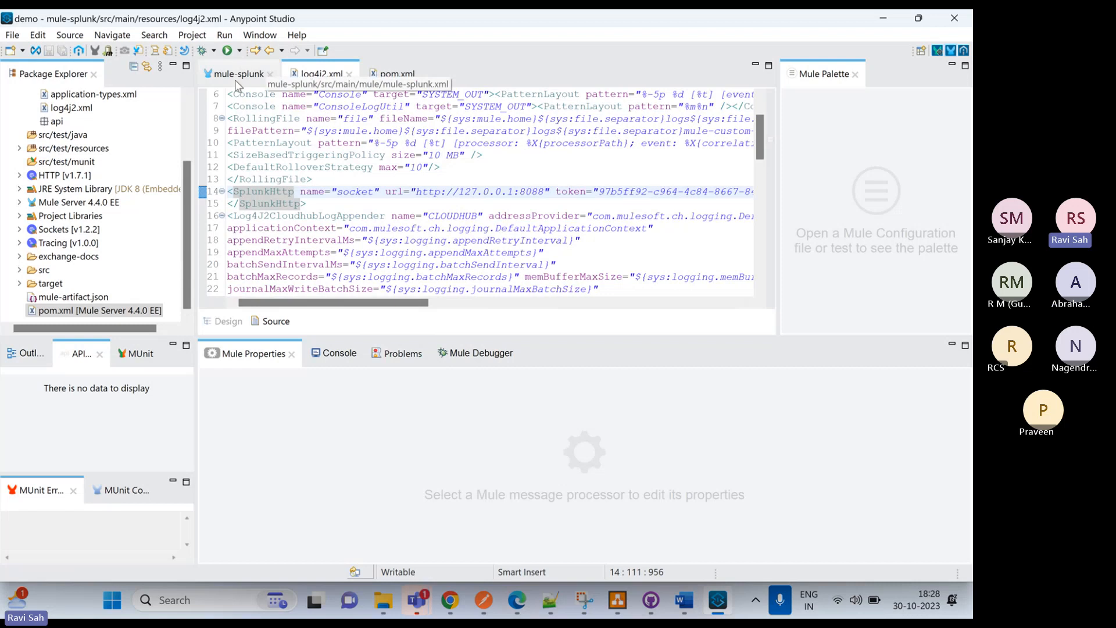
Review the Splunk repository entry and the Mule dependencies in pom.xml
left_click(399, 73)
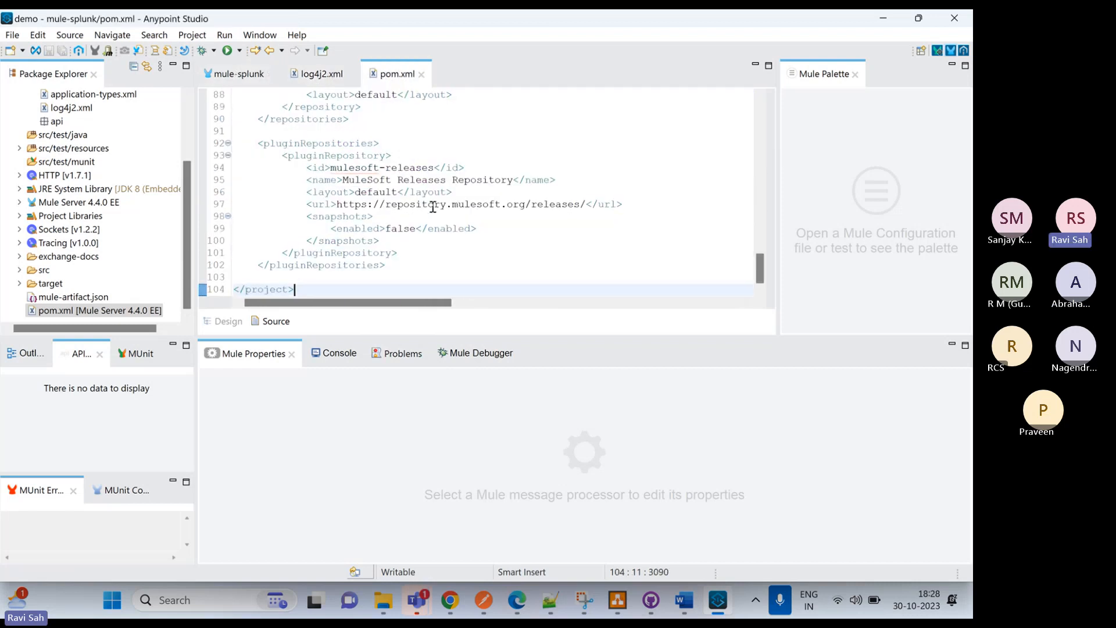
scroll(417, 207, "up", 5)
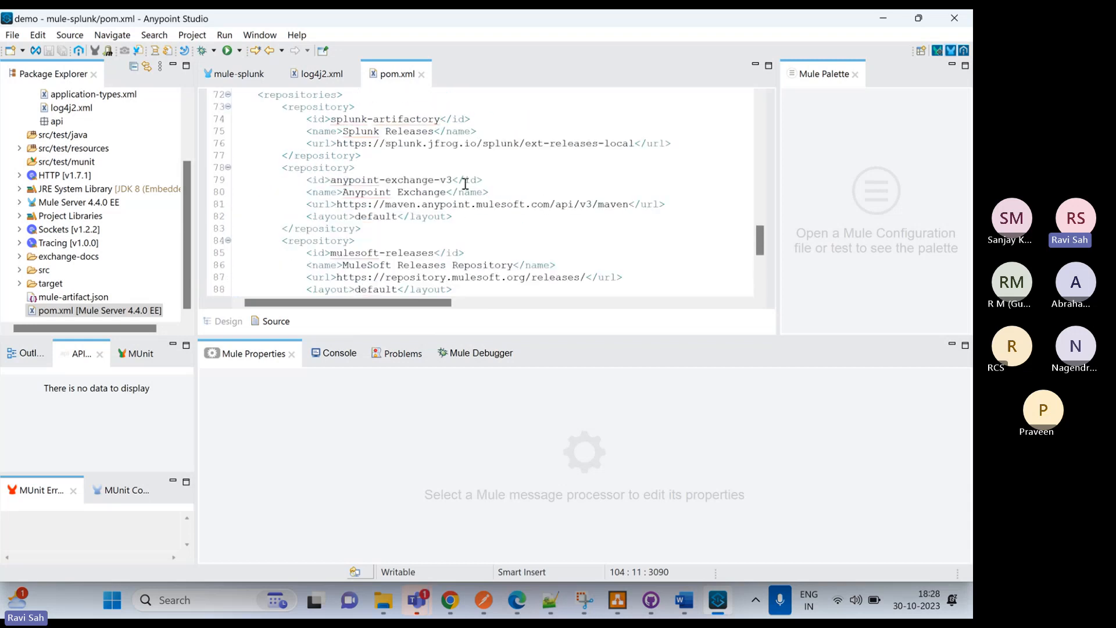
scroll(500, 162, "up", 1)
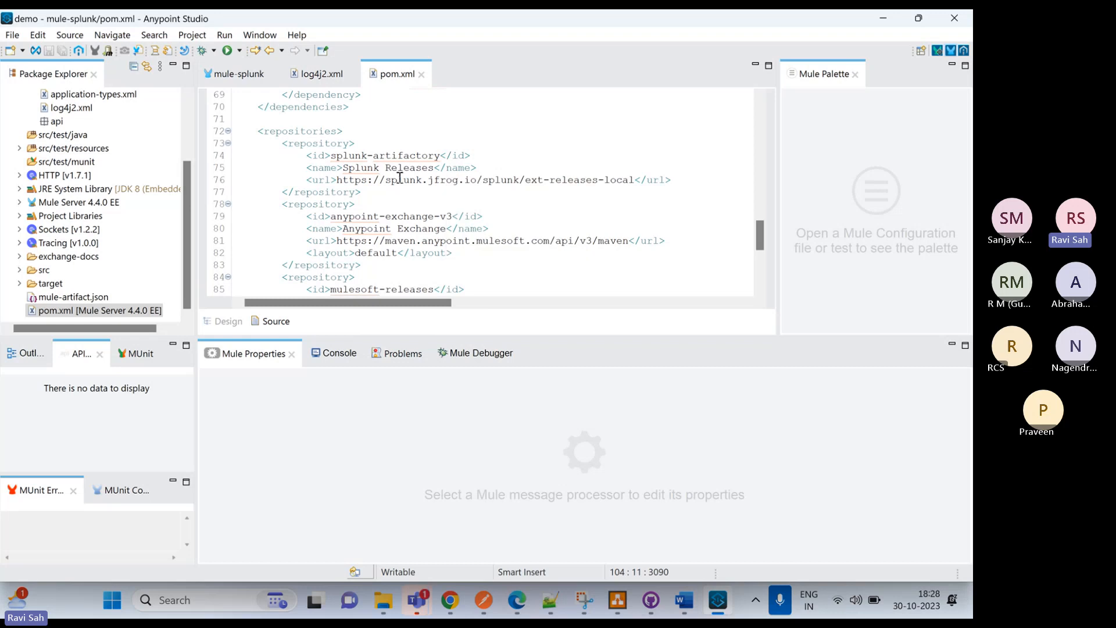
scroll(489, 201, "up", 3)
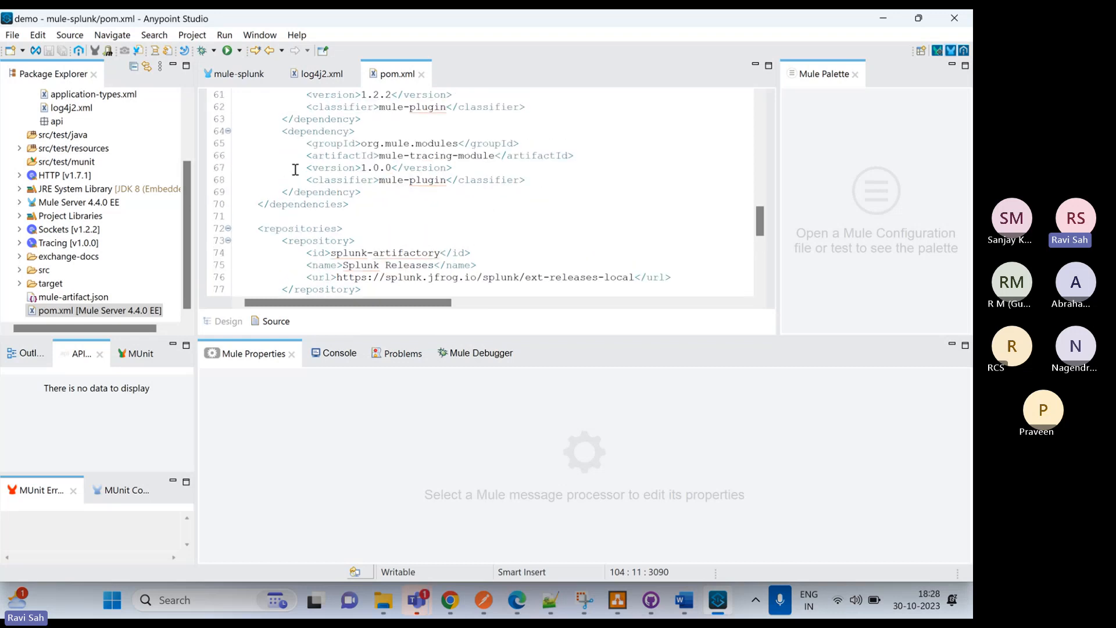
Open the mule-splunk flow, start the project in debug mode, and switch to the debugging layout
left_click(235, 73)
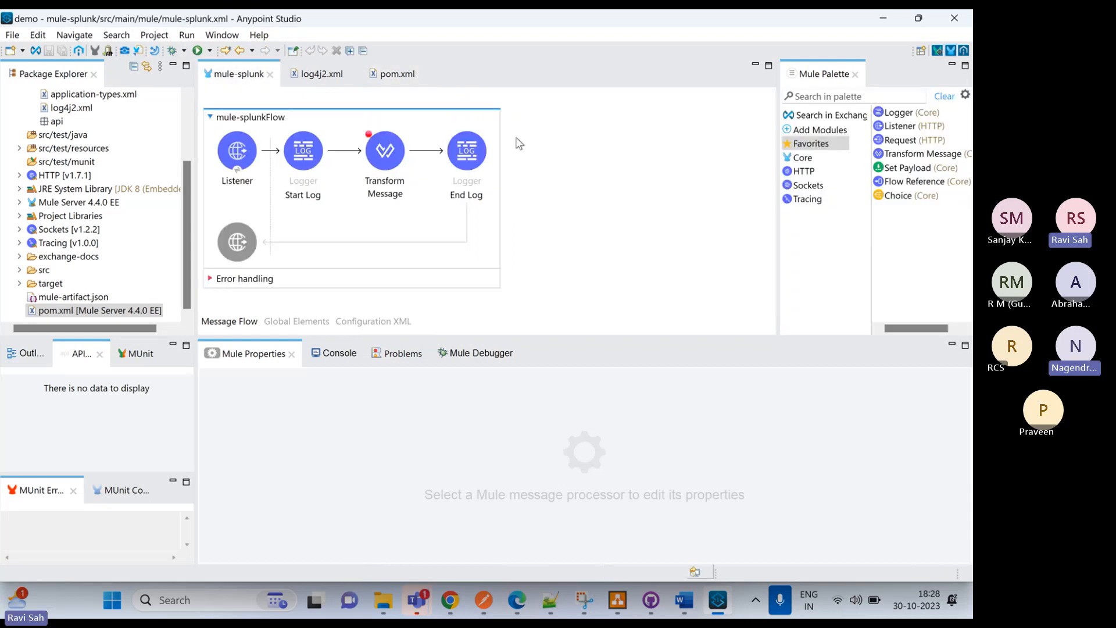
right_click(531, 125)
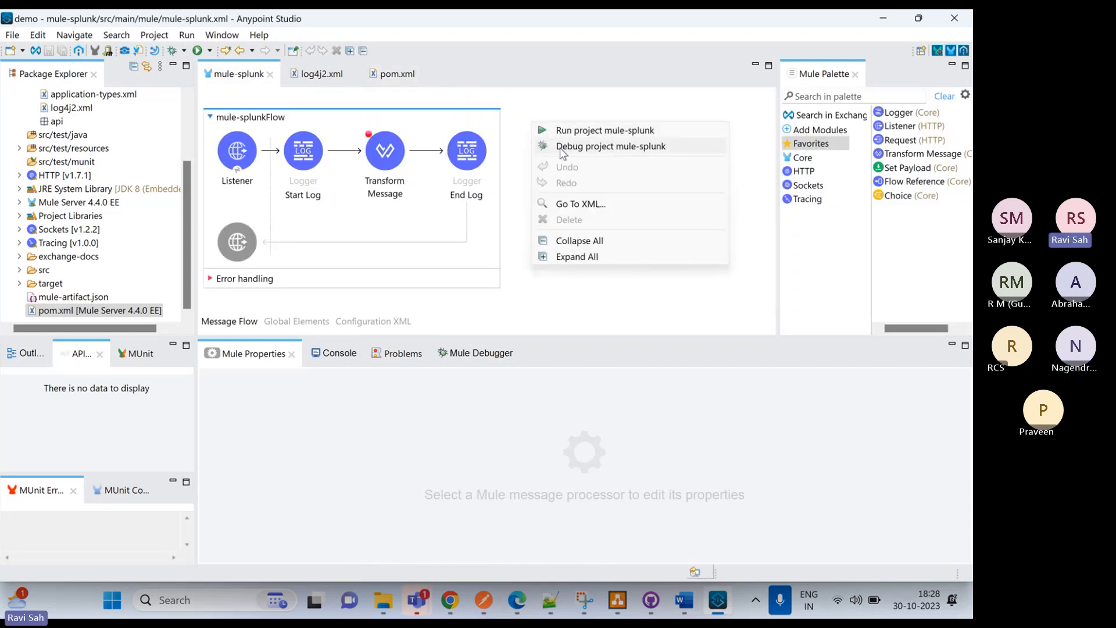
left_click(561, 148)
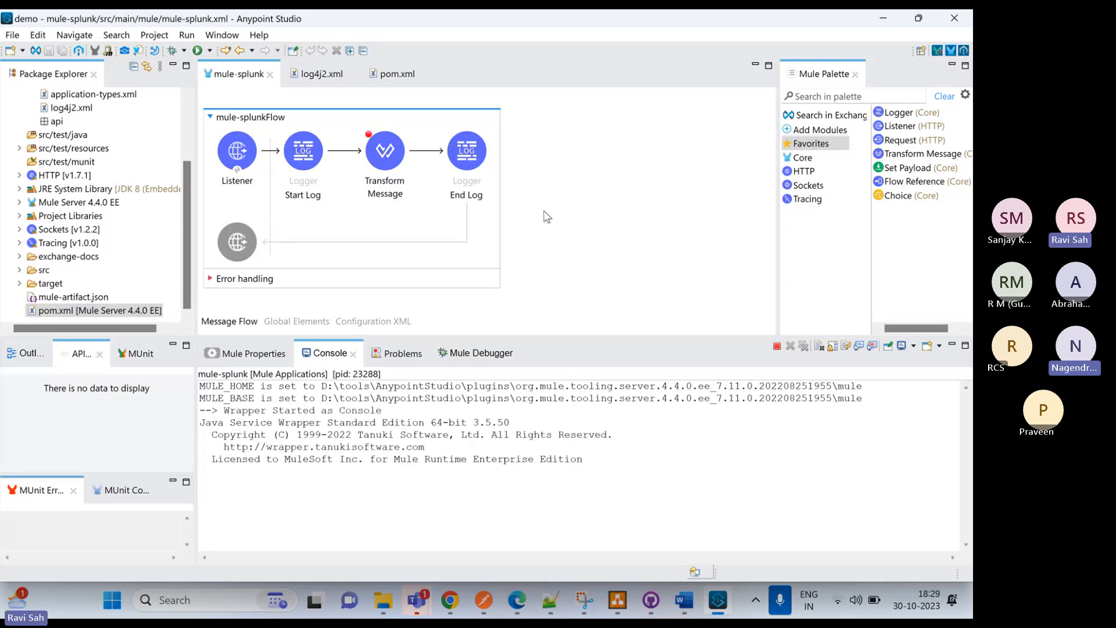
mouse_move(687, 608)
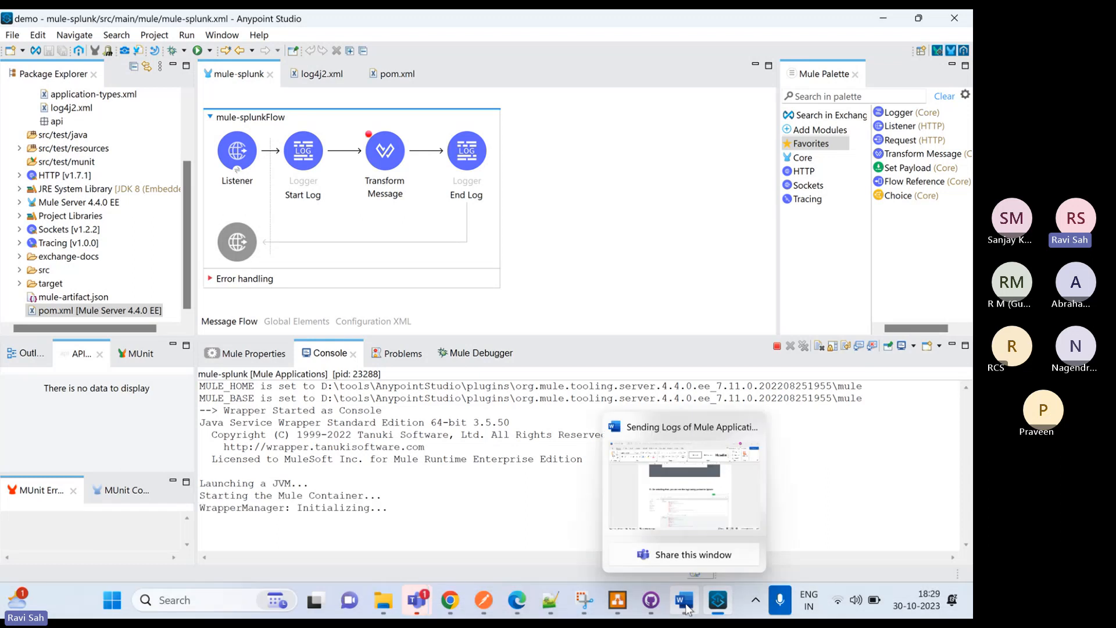
mouse_move(663, 497)
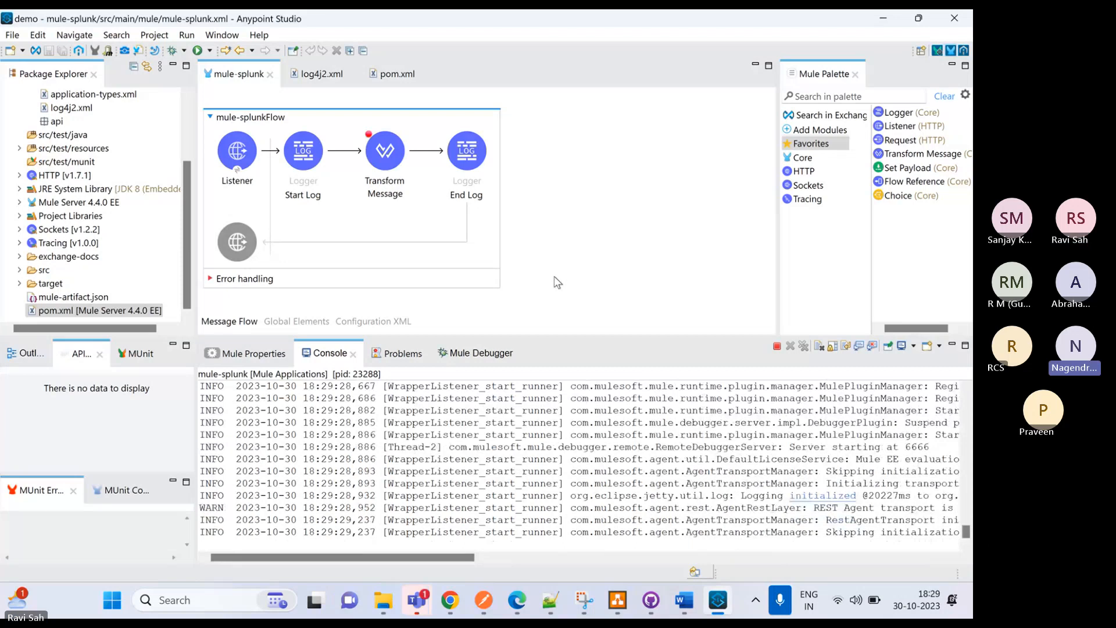
left_click(569, 329)
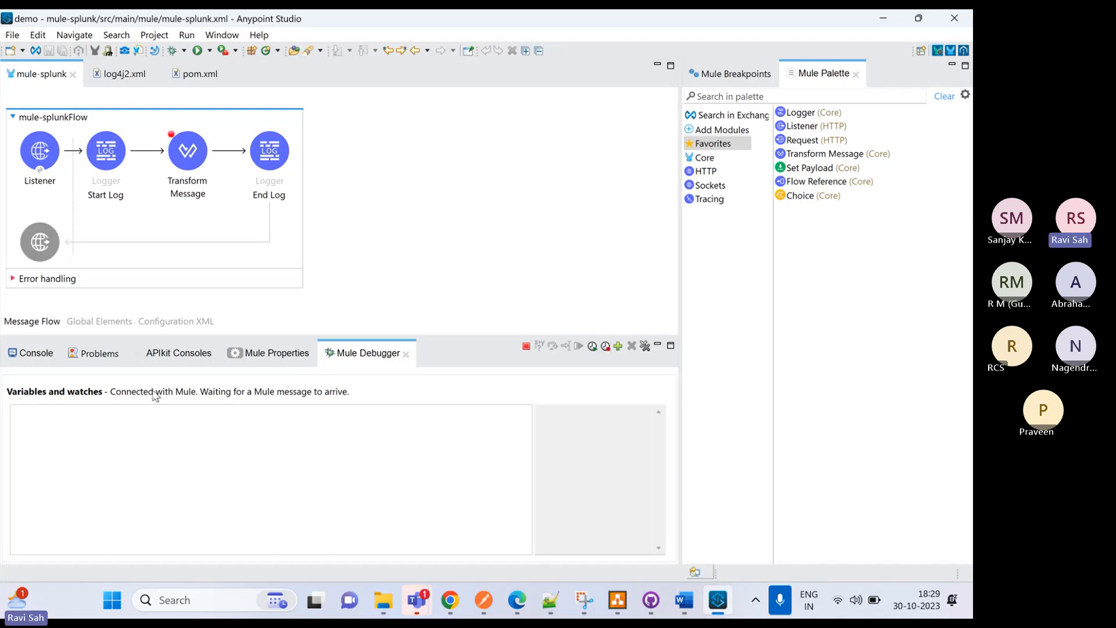
Monitor the mule-splunk deployment in the console, switch to Postman, and send the POST request to 0.0.0.0:8081/api
left_click(31, 356)
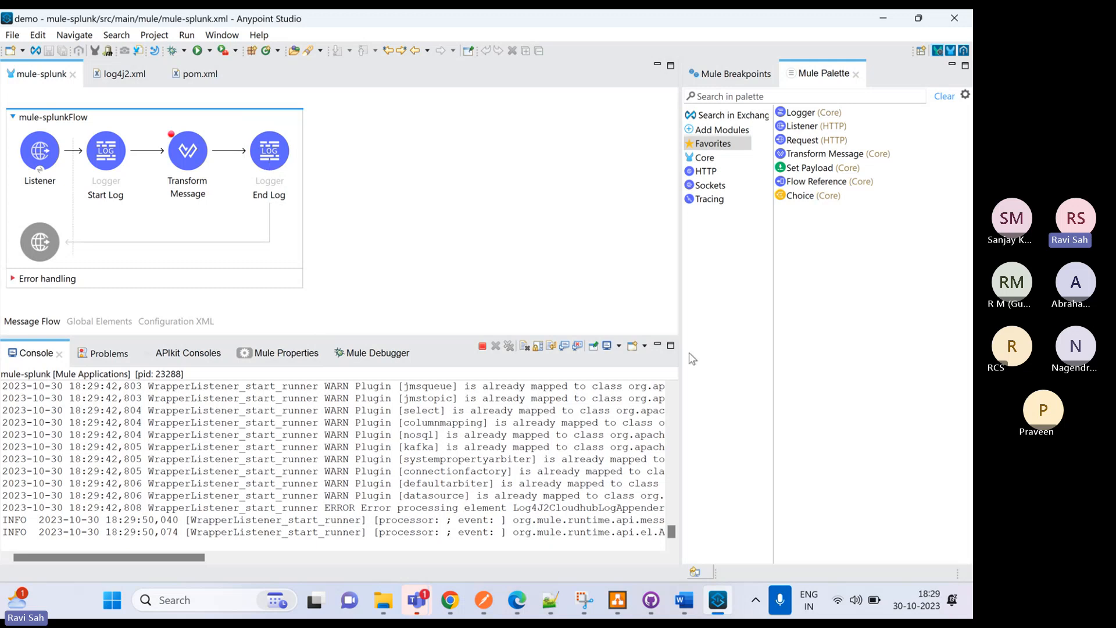
left_click(740, 390)
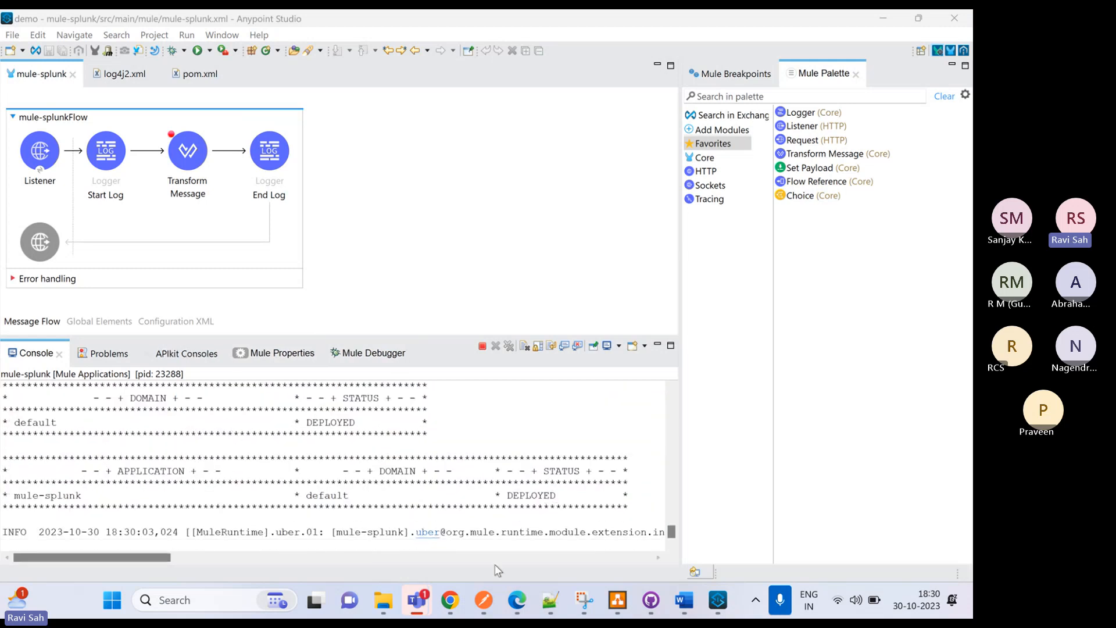
left_click(484, 605)
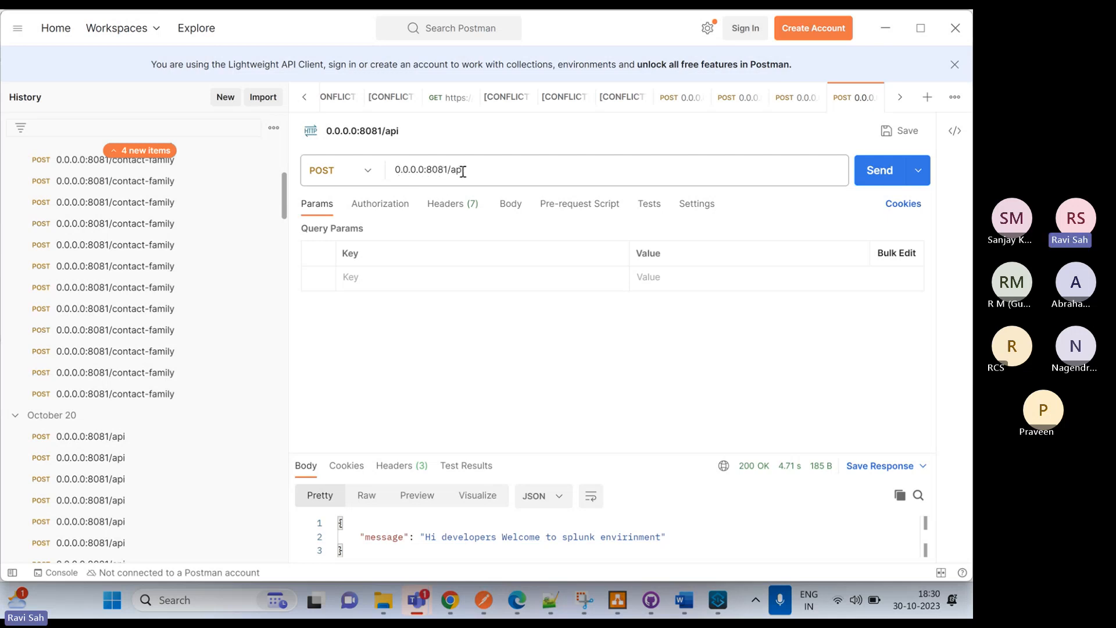
left_click(871, 177)
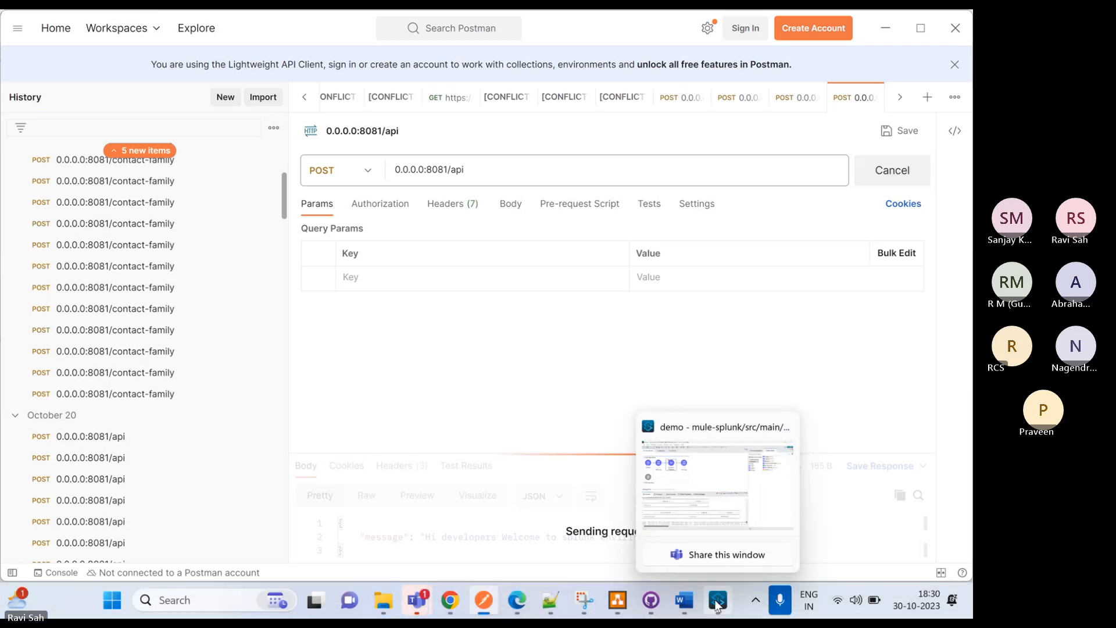
Return to Anypoint Studio, step the debugger through the paused flow from Transform Message, and check the logger messages in the console
left_click(718, 600)
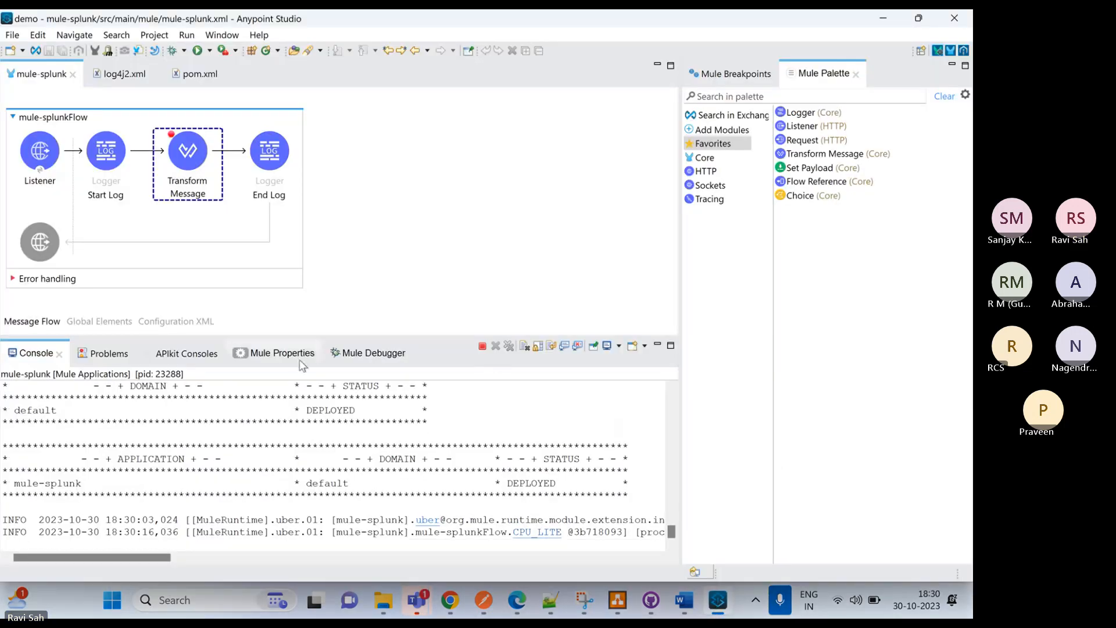
left_click(358, 359)
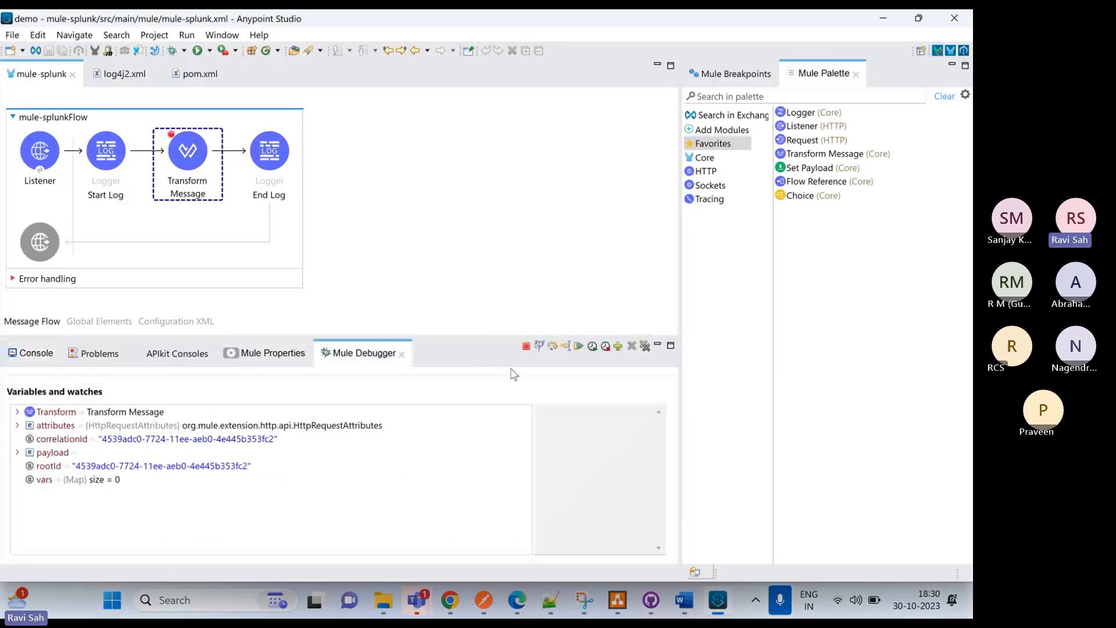
left_click(553, 346)
left_click(552, 347)
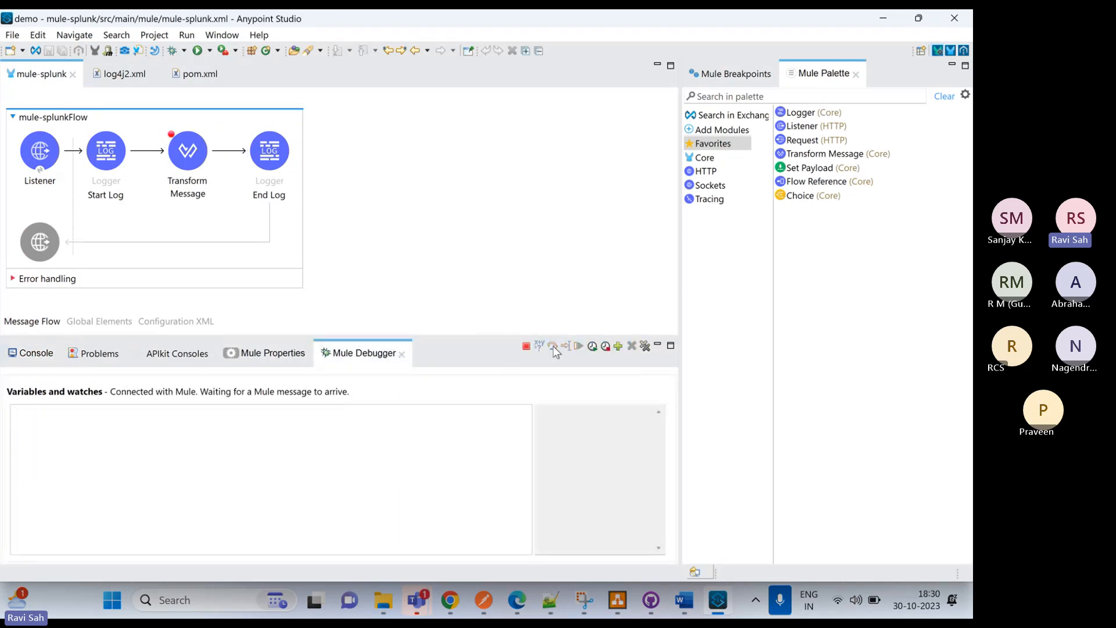
left_click(36, 352)
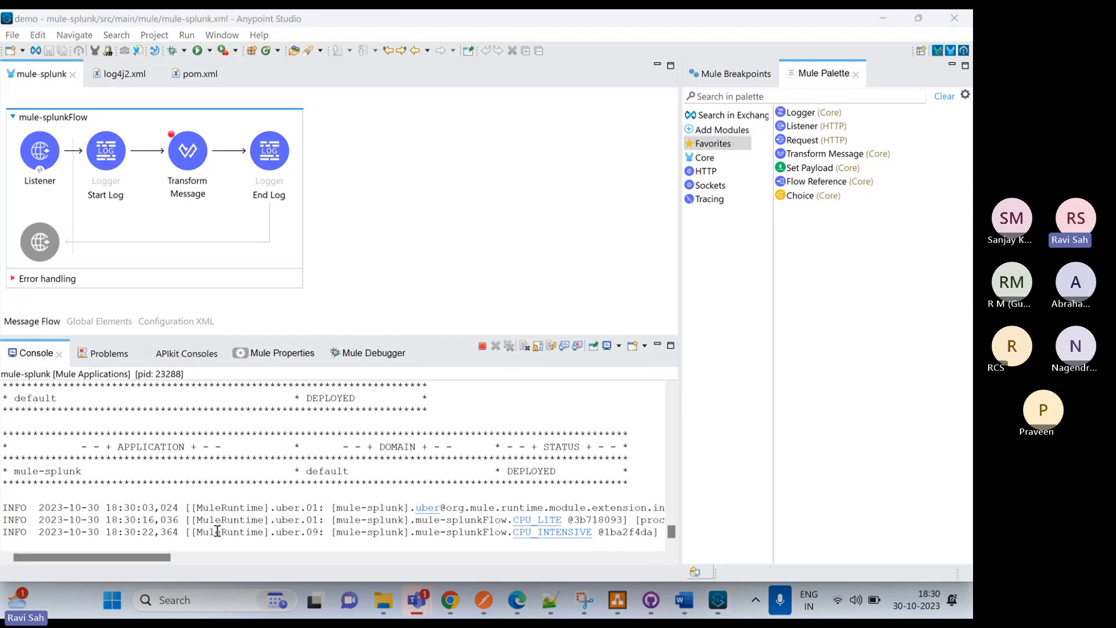
left_click_drag(132, 562, 373, 572)
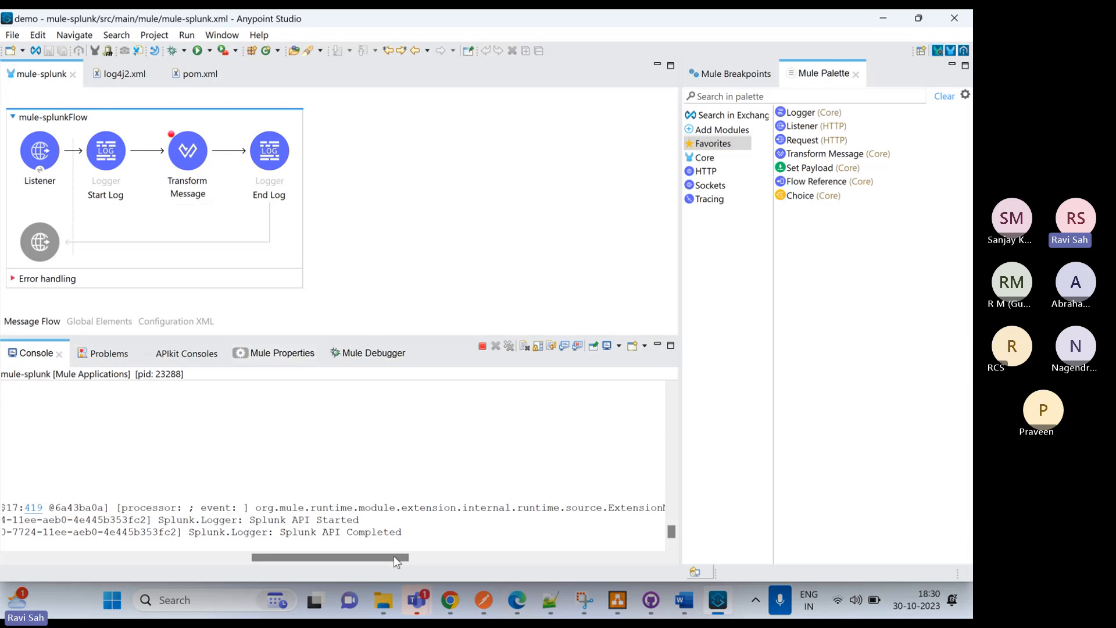
Switch to Splunk in Edge and open the Search & Reporting app
mouse_move(521, 599)
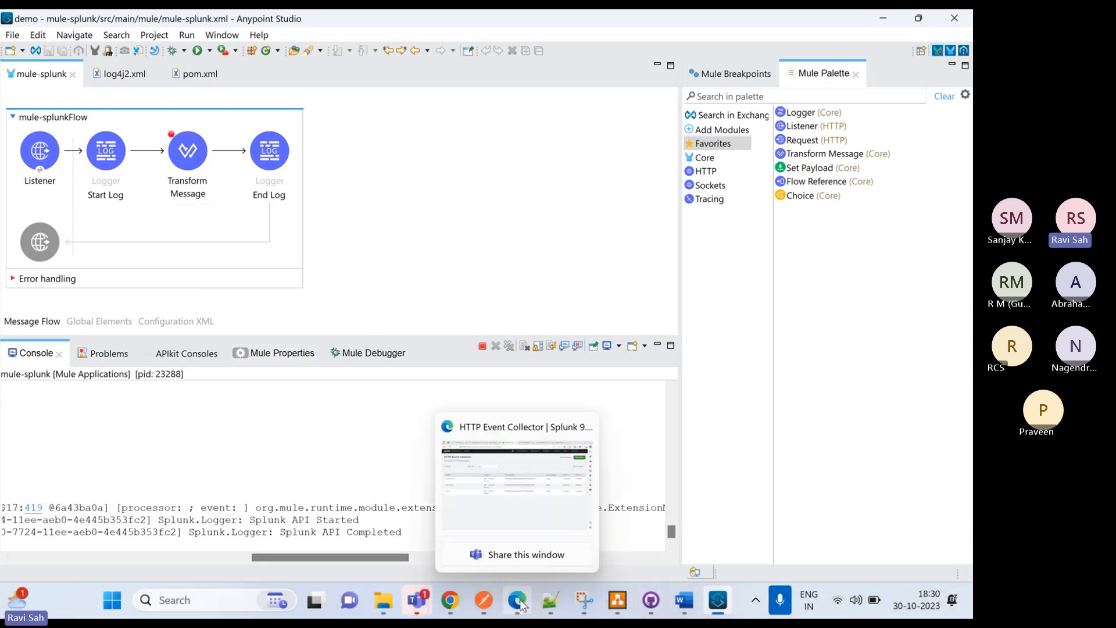
left_click(521, 603)
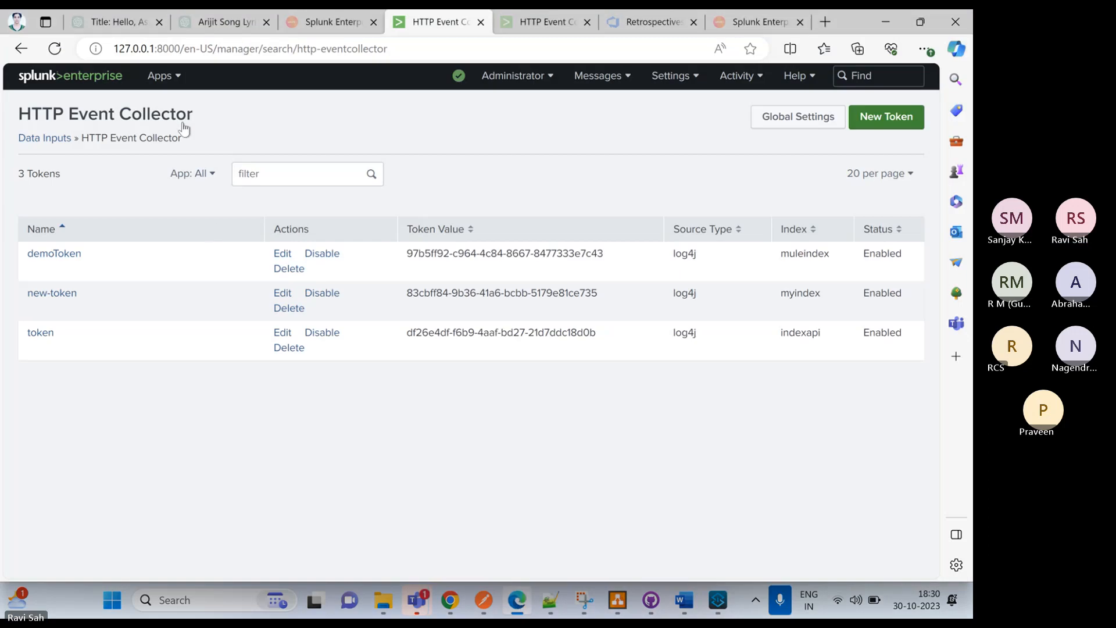
left_click(163, 77)
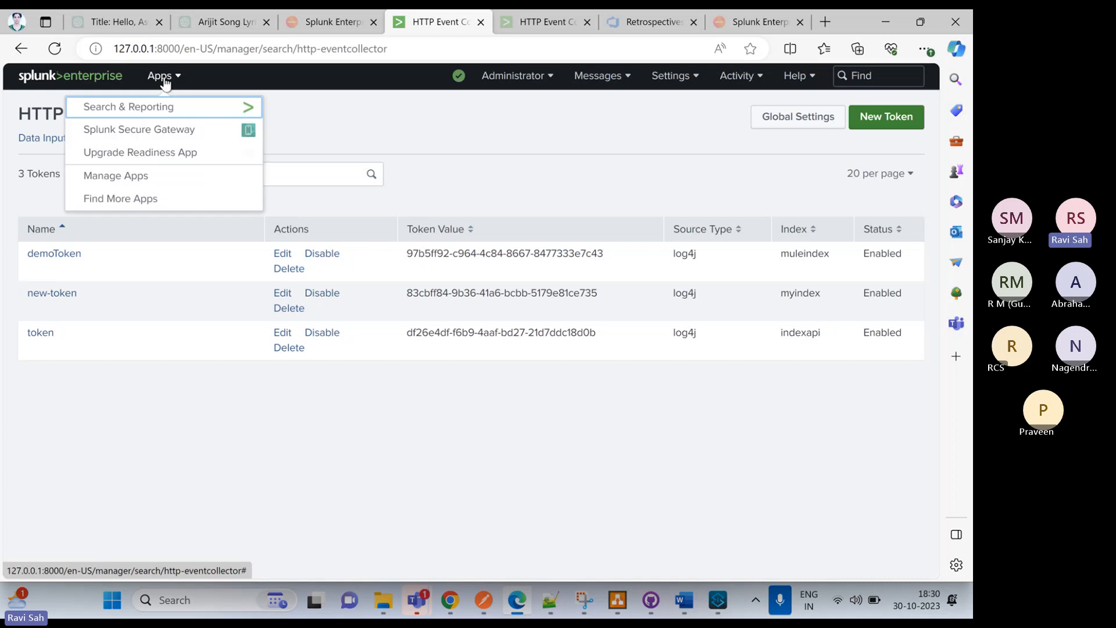
left_click(133, 115)
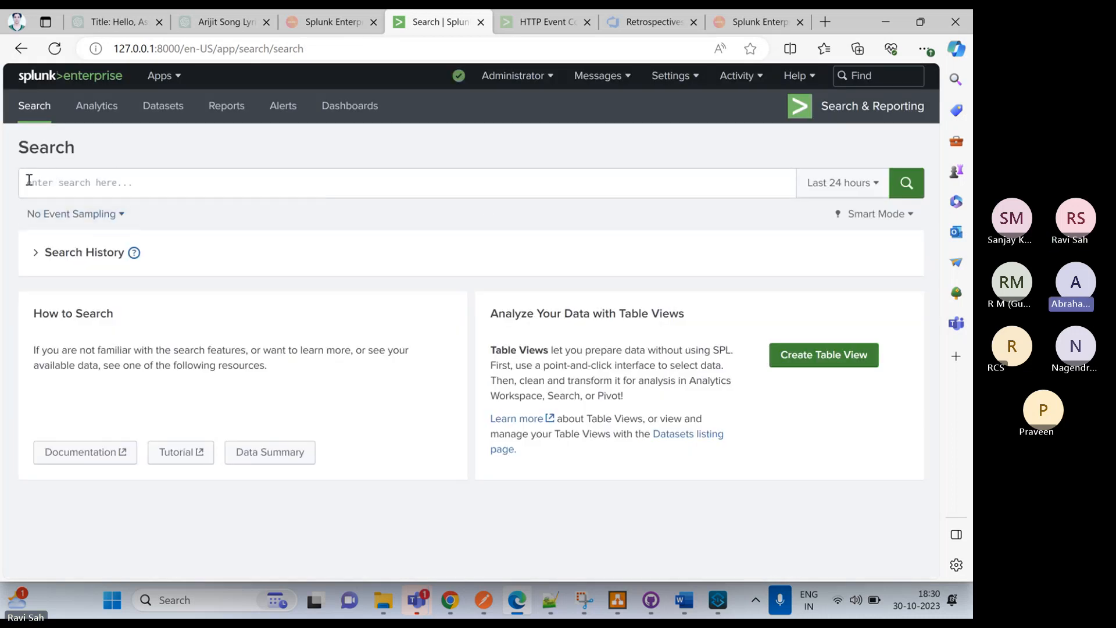
Enter index="muleindex" as the Splunk search query
left_click(30, 183)
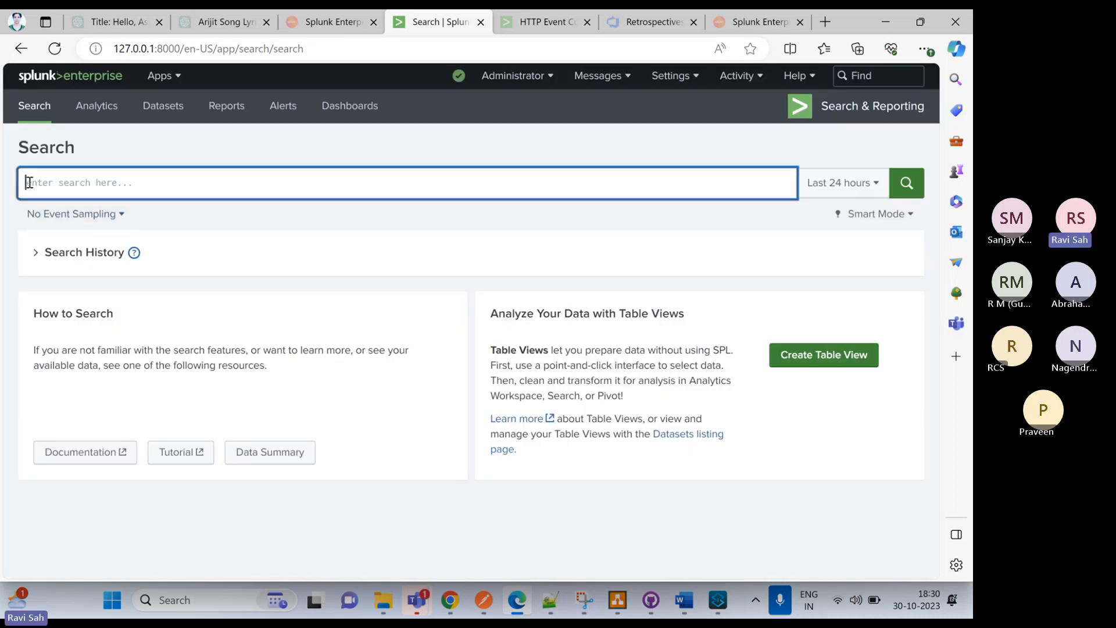
type("index")
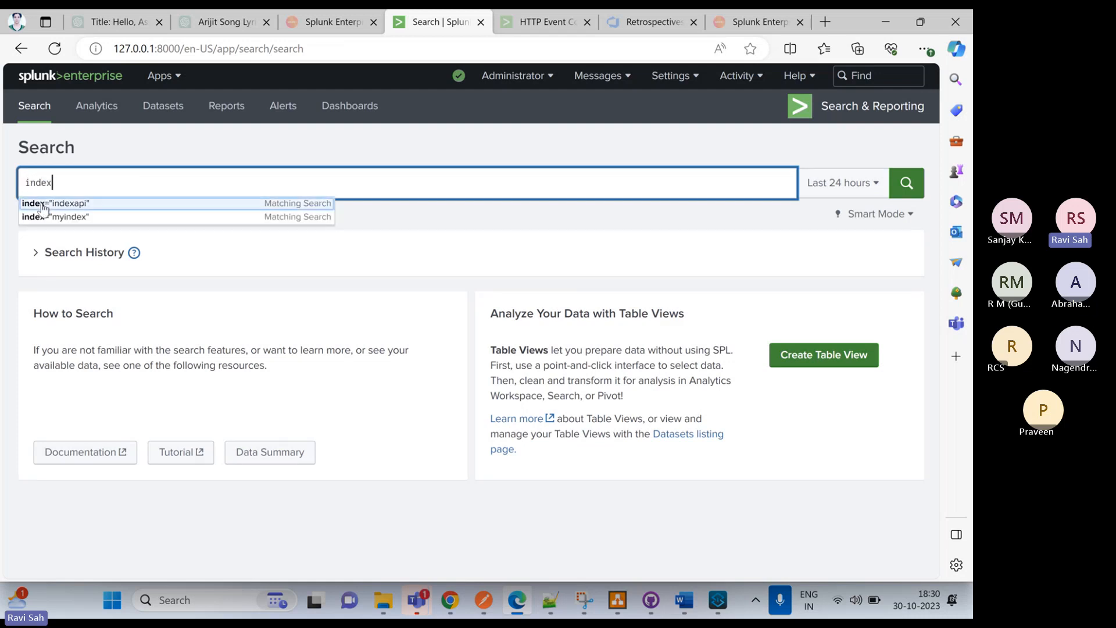
left_click(47, 204)
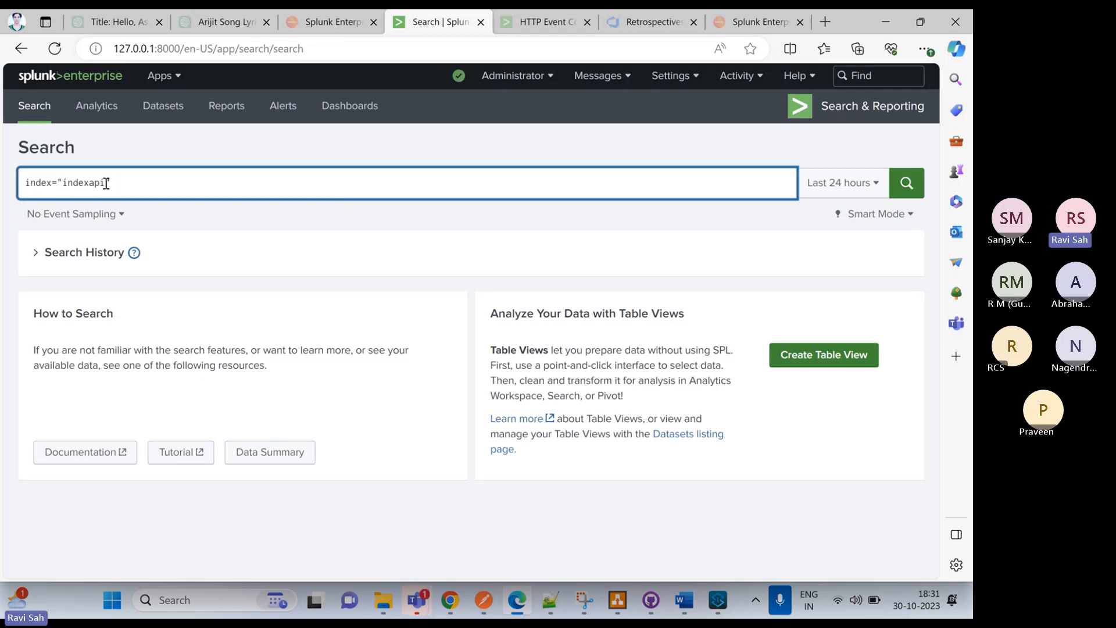
key("BackSpace")
key("BackSpace")
key("BackSpace")
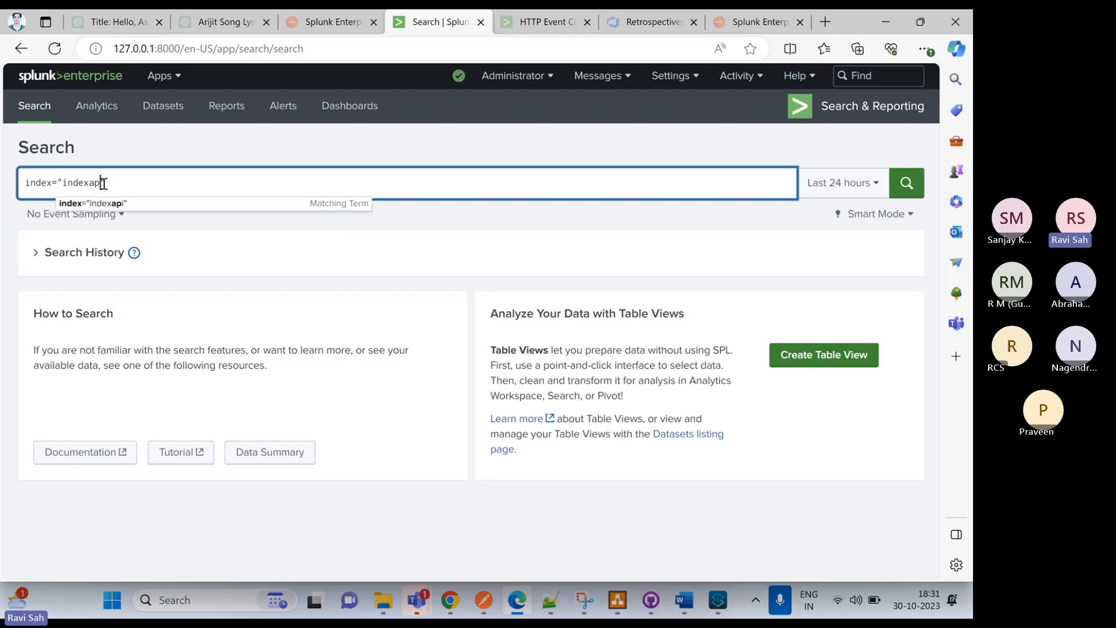
left_click(62, 183)
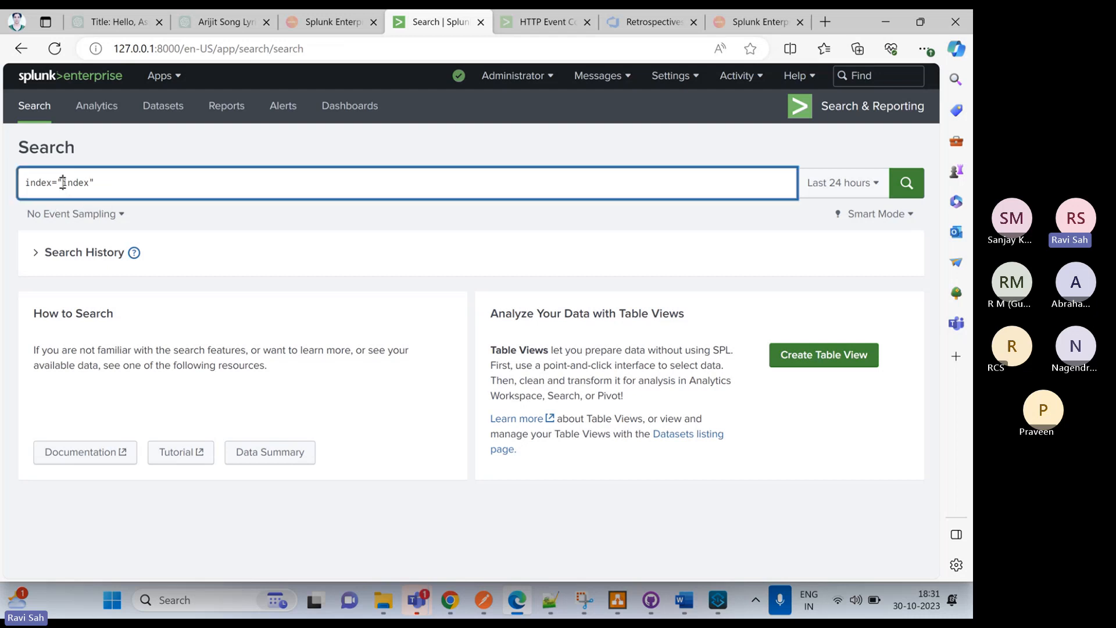
type("mule")
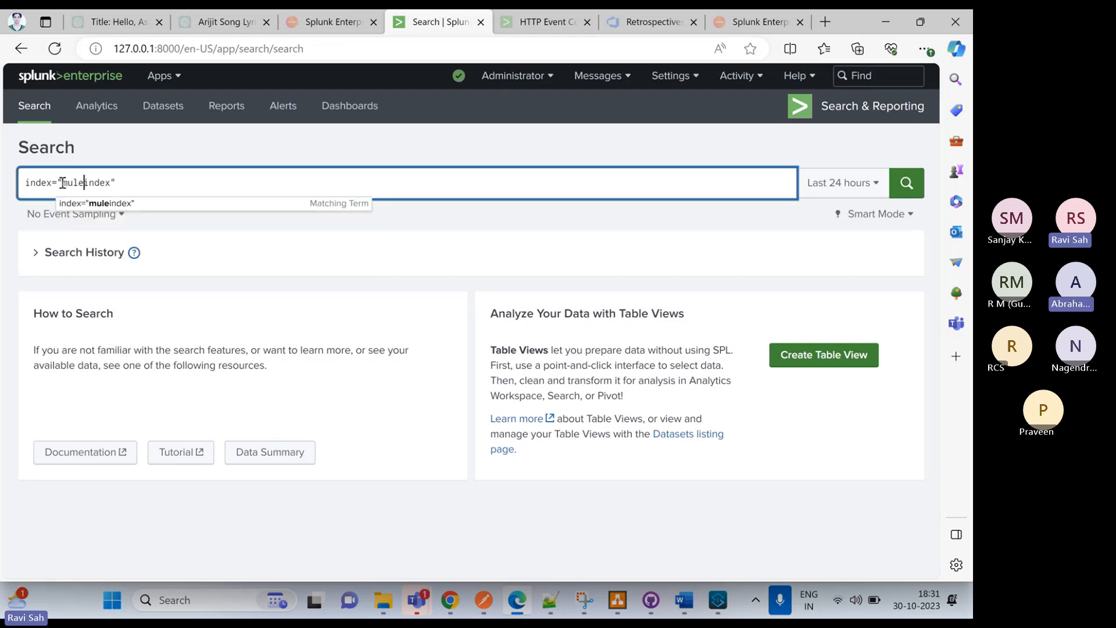
left_click(757, 154)
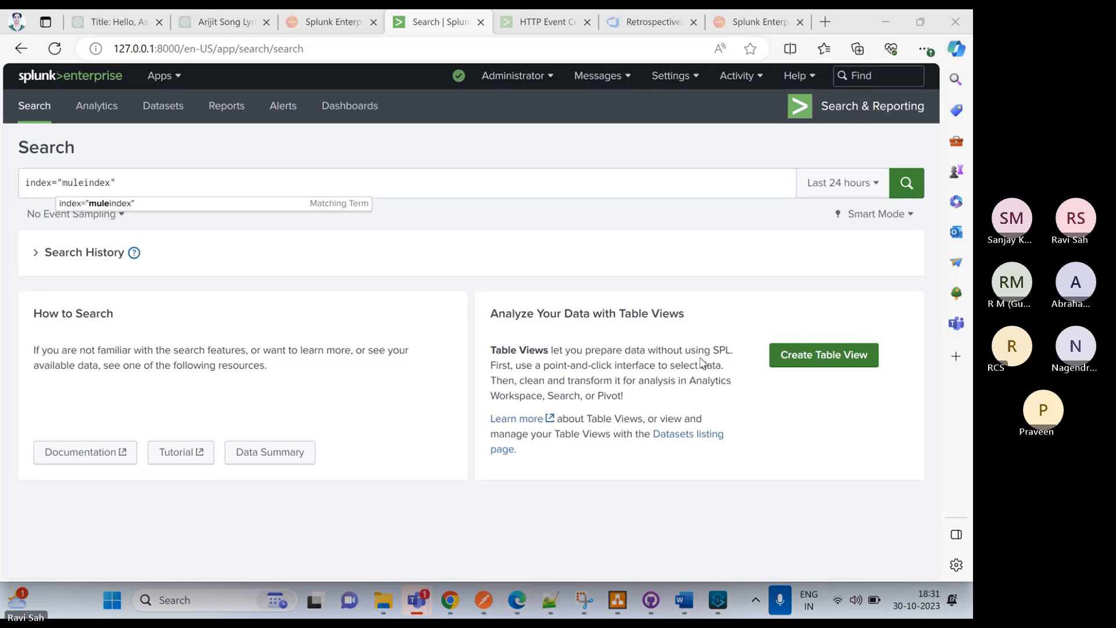
Run the search over the last 15 minutes and review the logged messages in the events
left_click(875, 185)
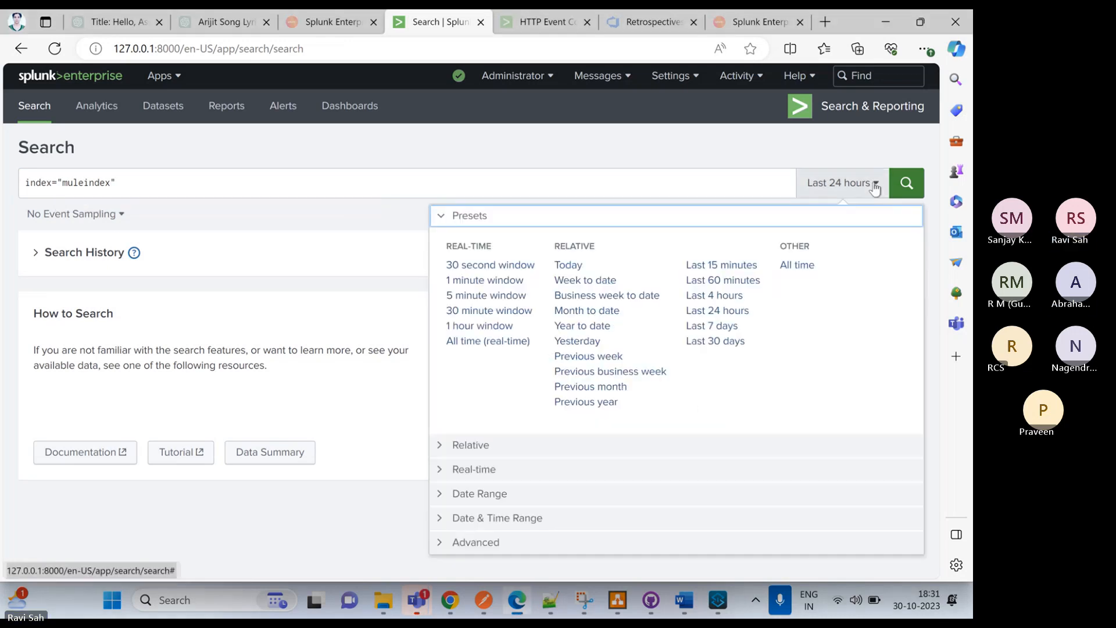
left_click(727, 267)
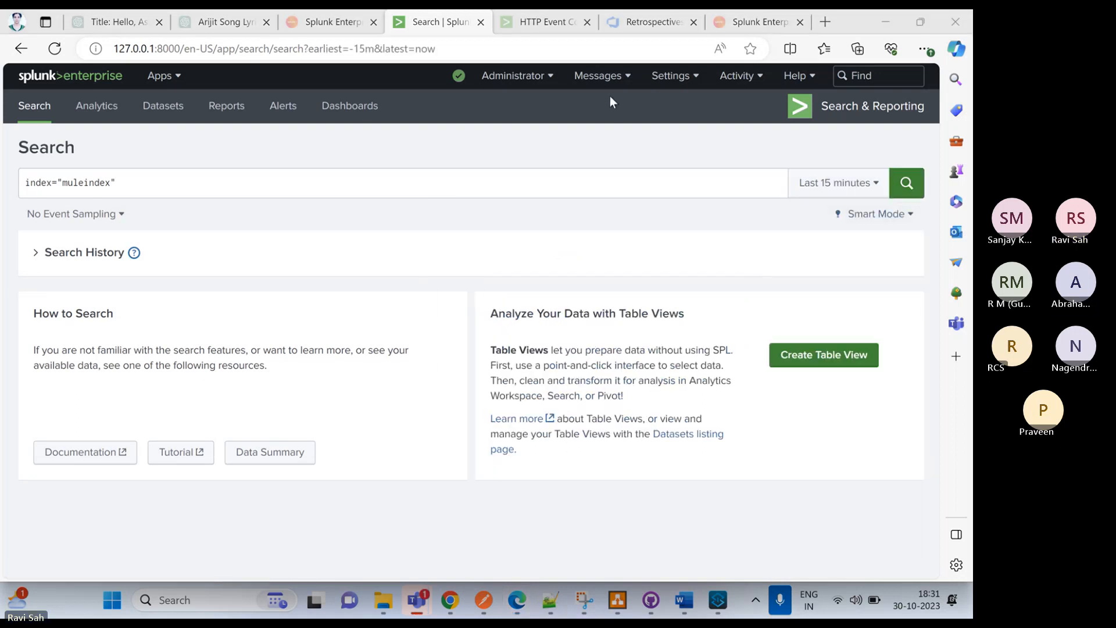
left_click(908, 184)
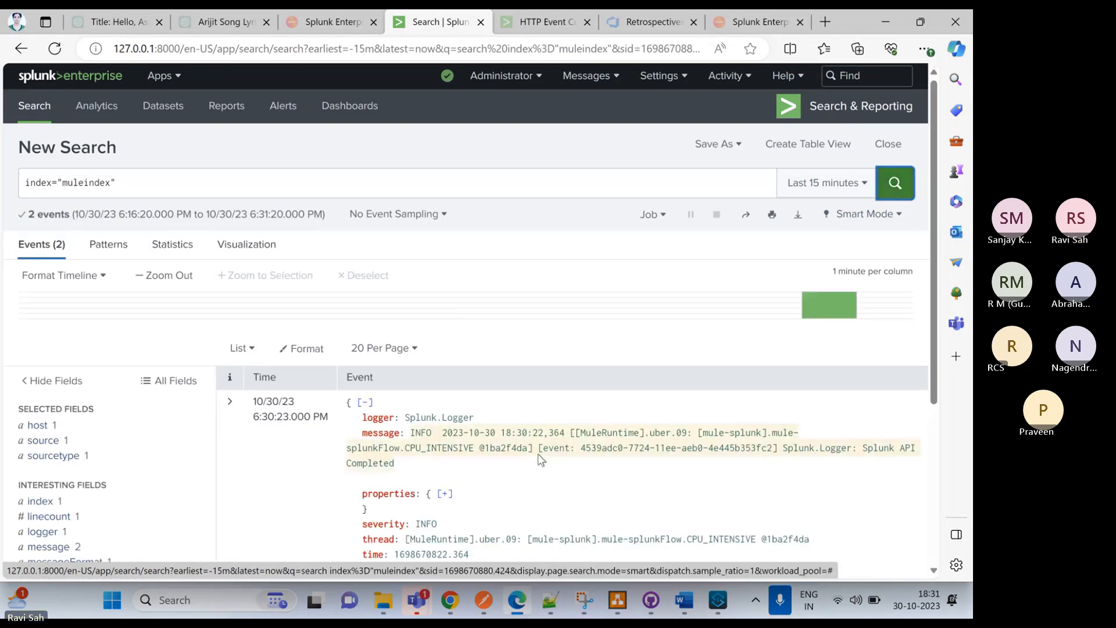
scroll(567, 405, "down", 2)
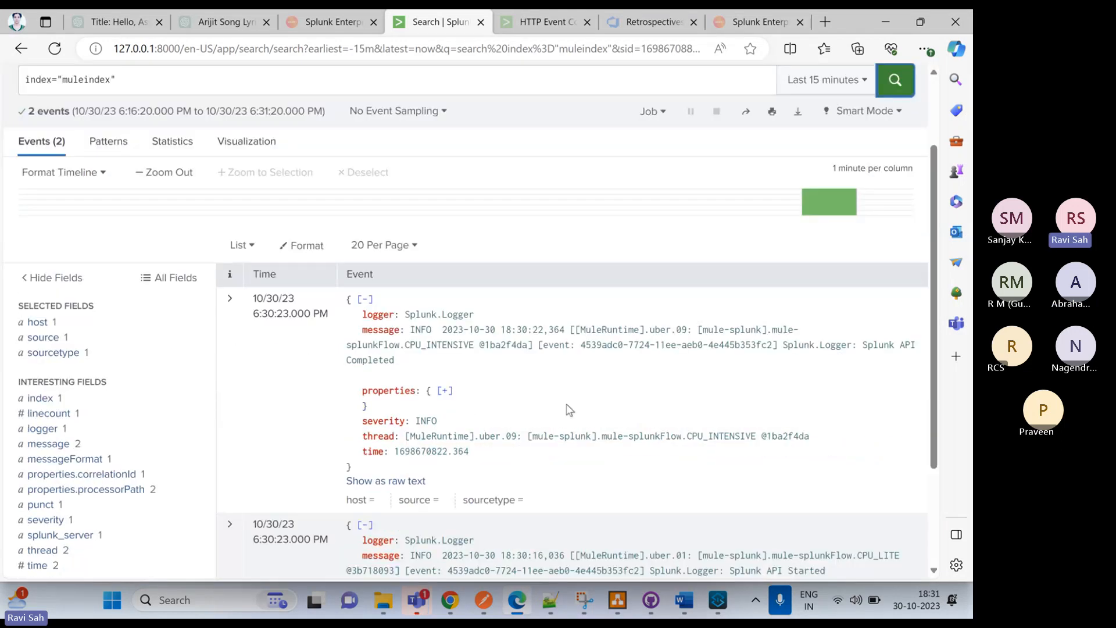
scroll(854, 443, "up", 2)
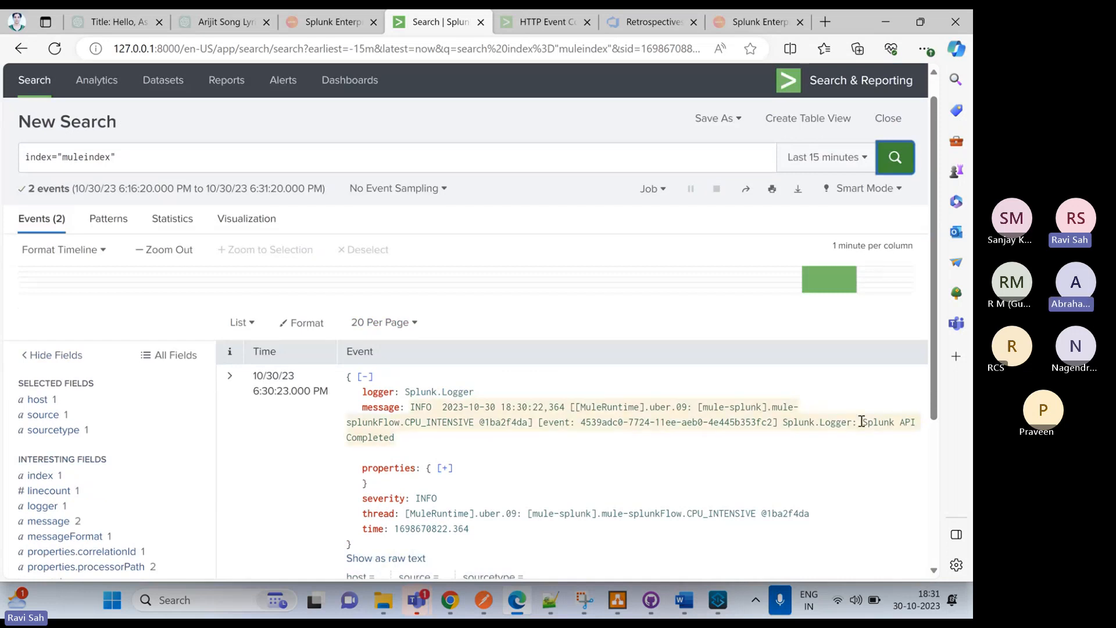
scroll(408, 463, "down", 3)
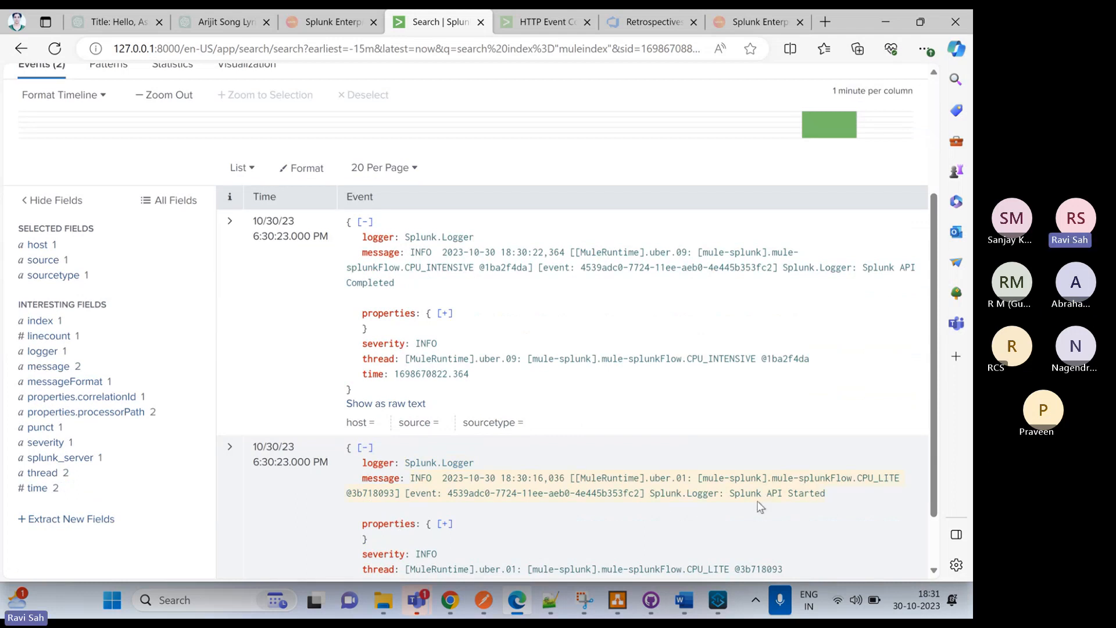
Return to Anypoint Studio and inspect the output message defined in the Transform Message component
left_click(719, 608)
left_click(187, 152)
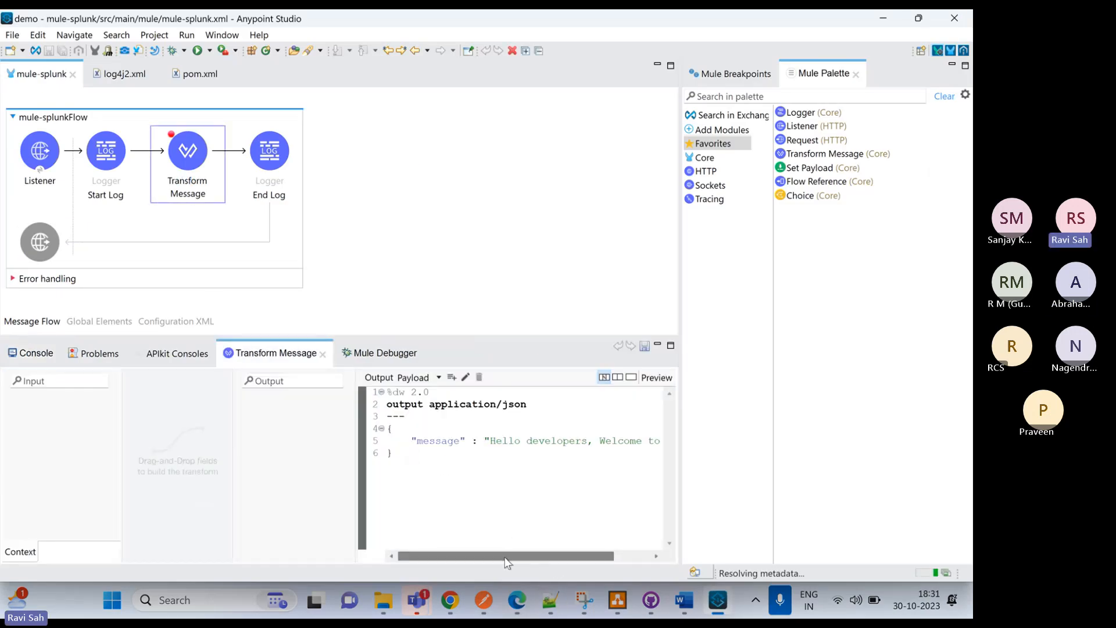
left_click_drag(509, 556, 563, 573)
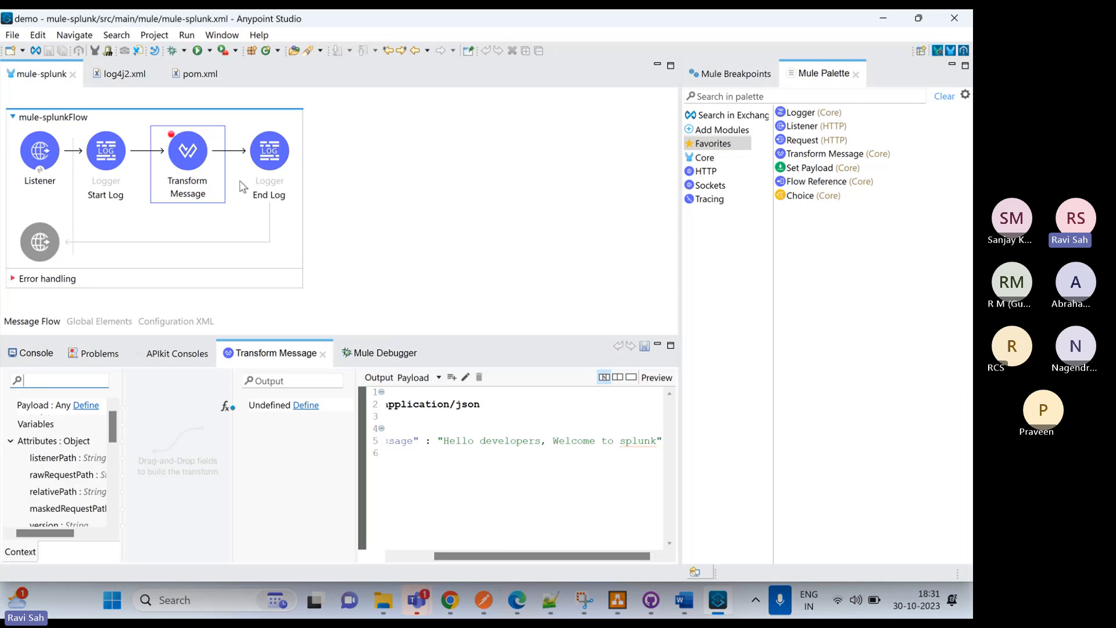
Append #[payload] to the End Log logger's message after "Splunk API Completed" and save the flow
left_click(271, 161)
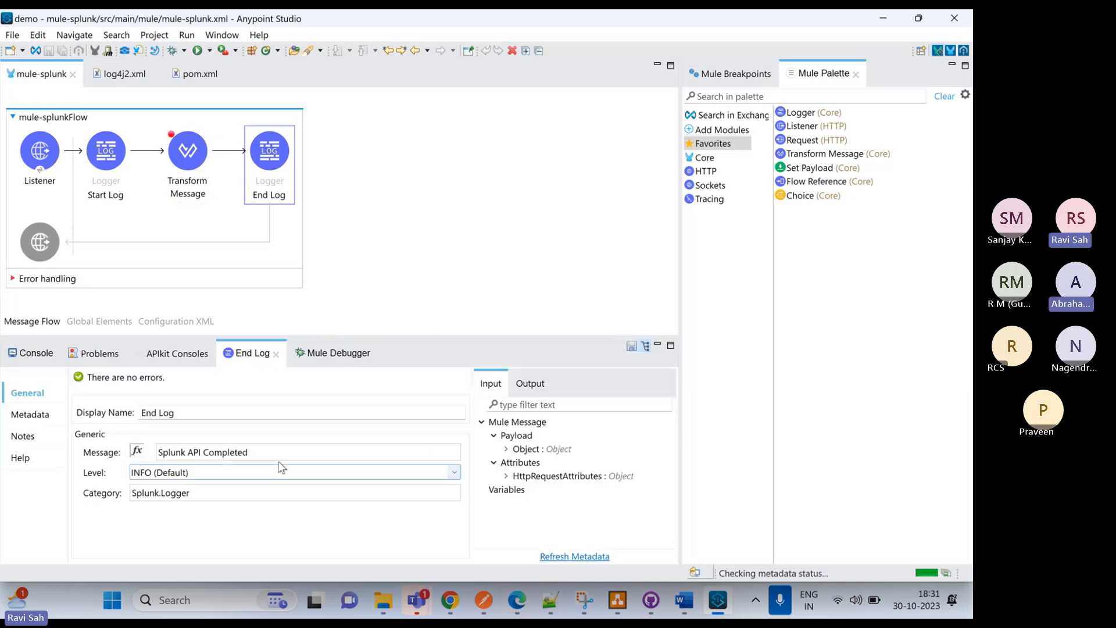
left_click(265, 454)
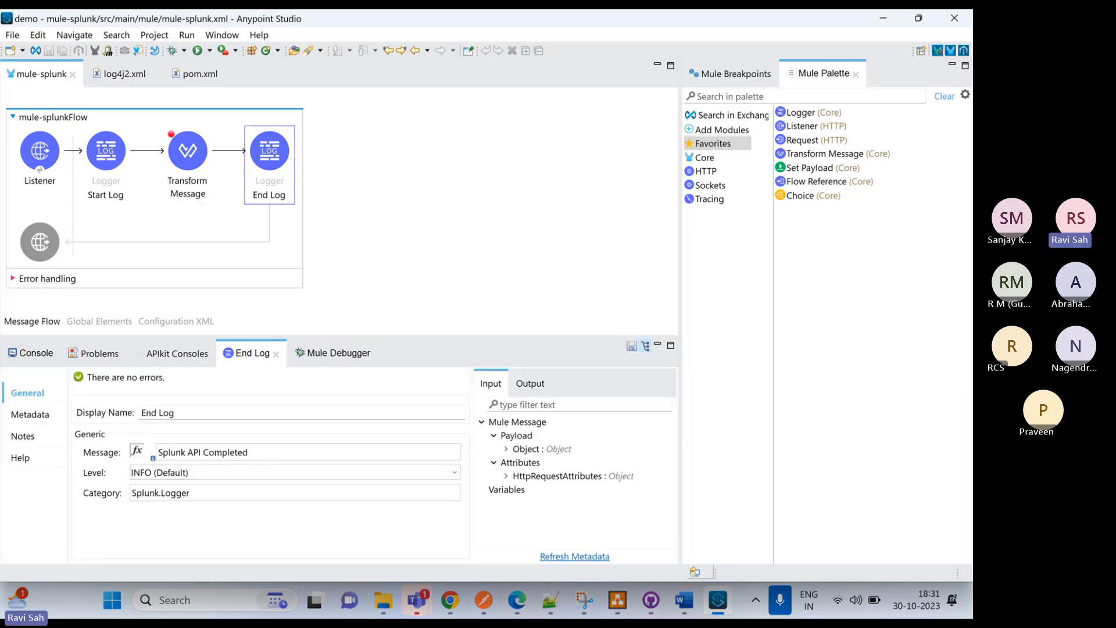
type("#")
left_click(293, 324)
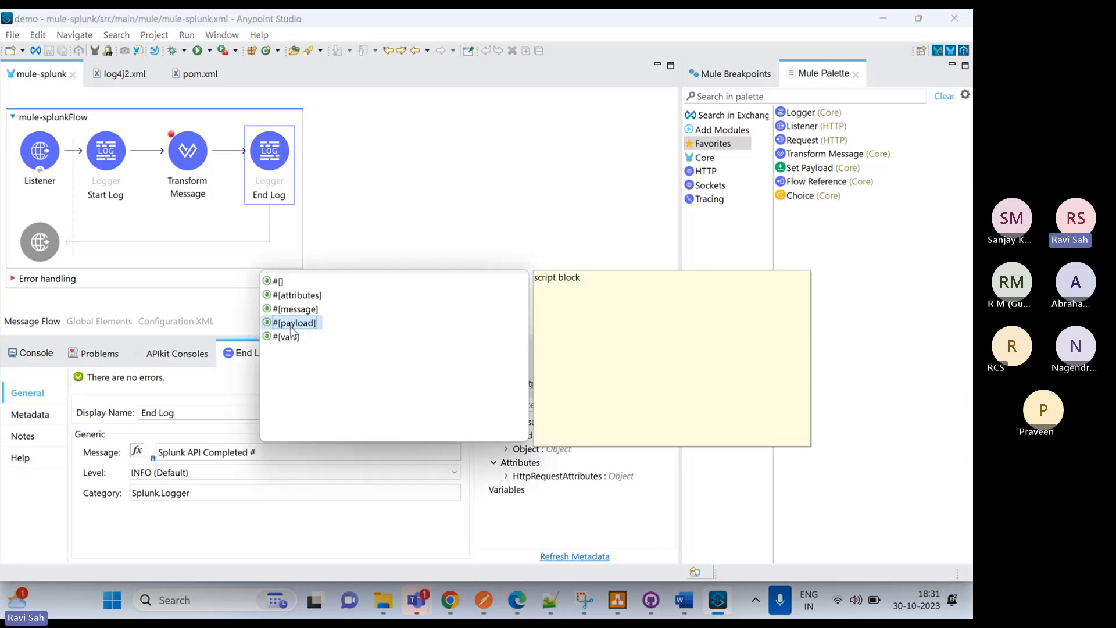
double_click(292, 323)
left_click(318, 256)
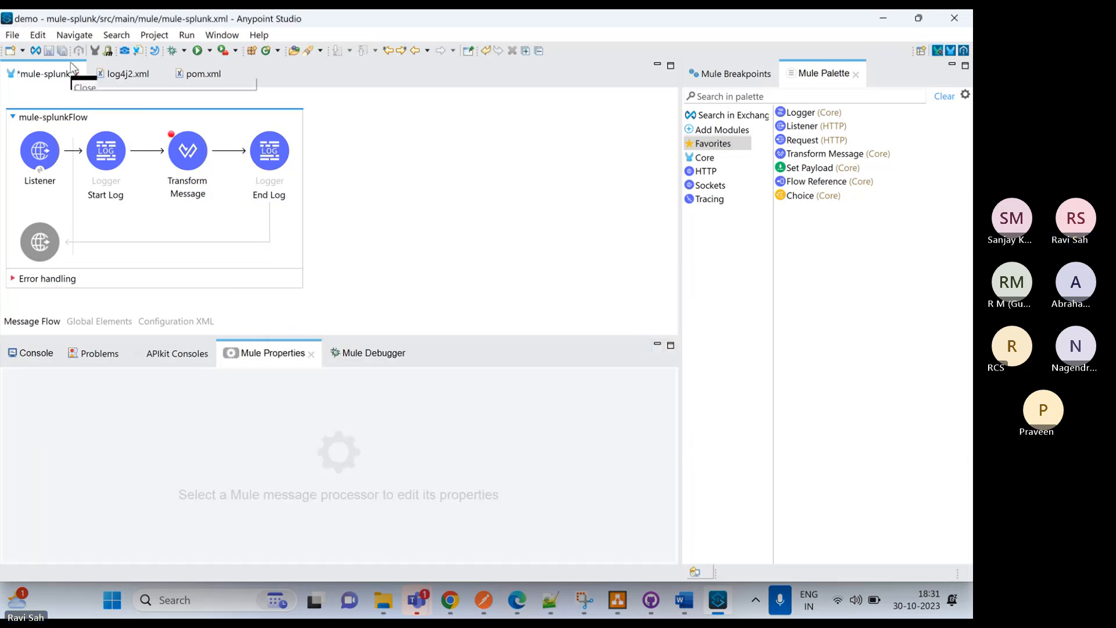
left_click(48, 51)
Stop the mule-splunk project, restart it in debug mode, and clear the console output
right_click(355, 171)
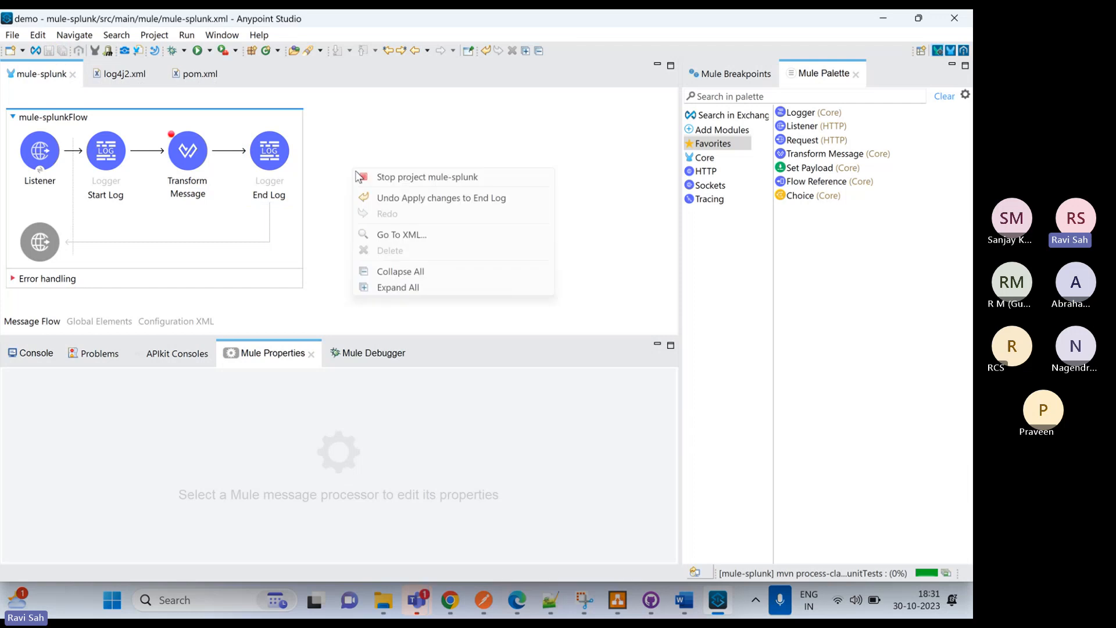
right_click(333, 154)
left_click(342, 164)
right_click(342, 157)
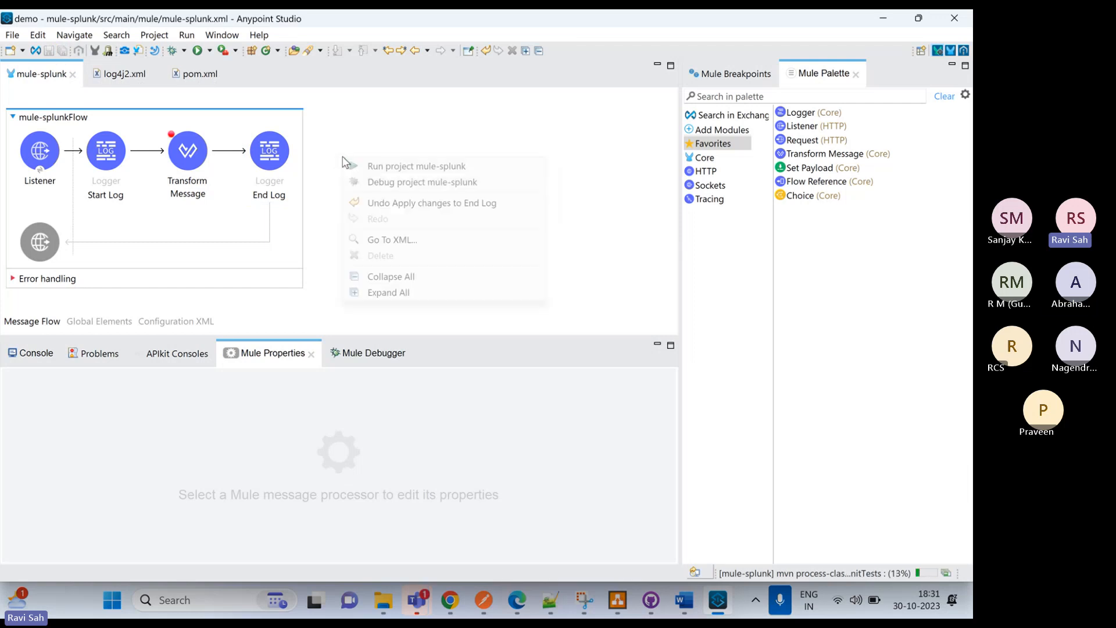
left_click(363, 182)
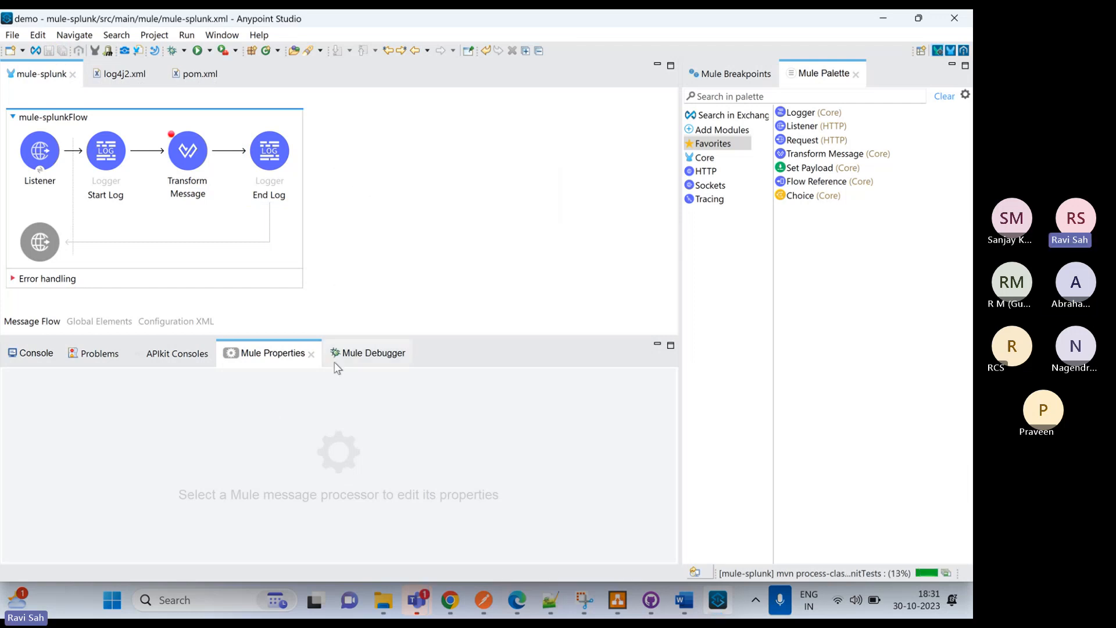
left_click(29, 364)
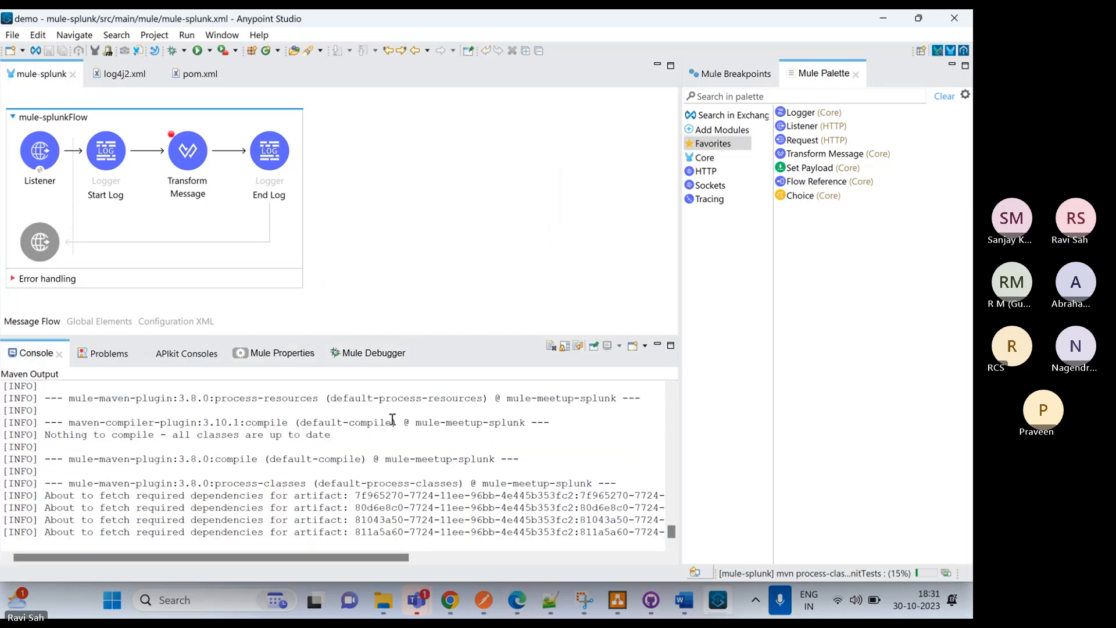
left_click(552, 347)
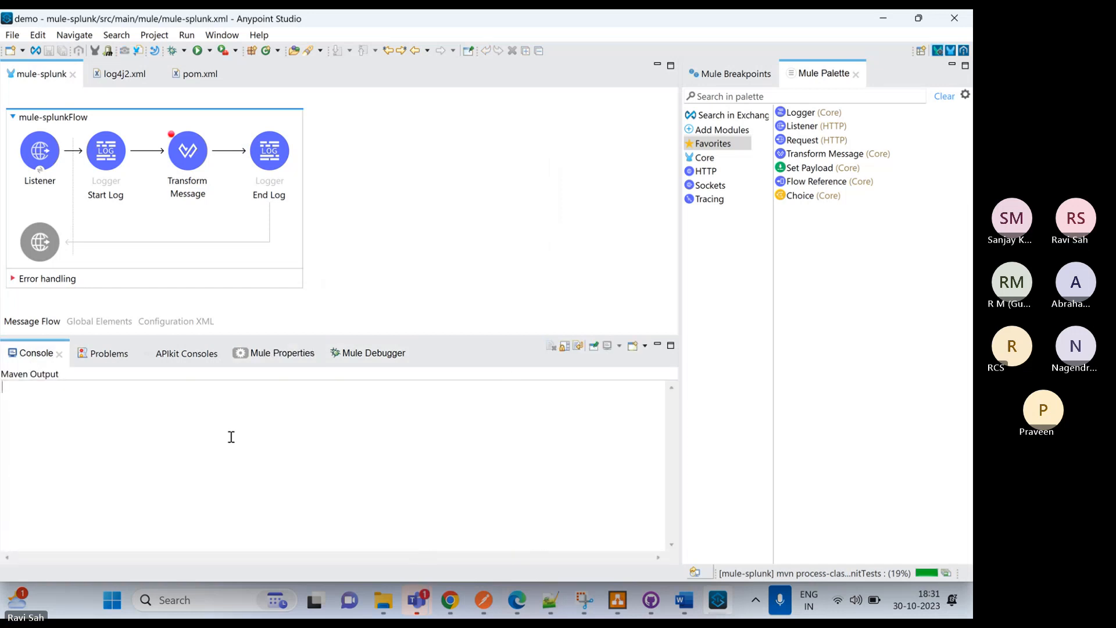
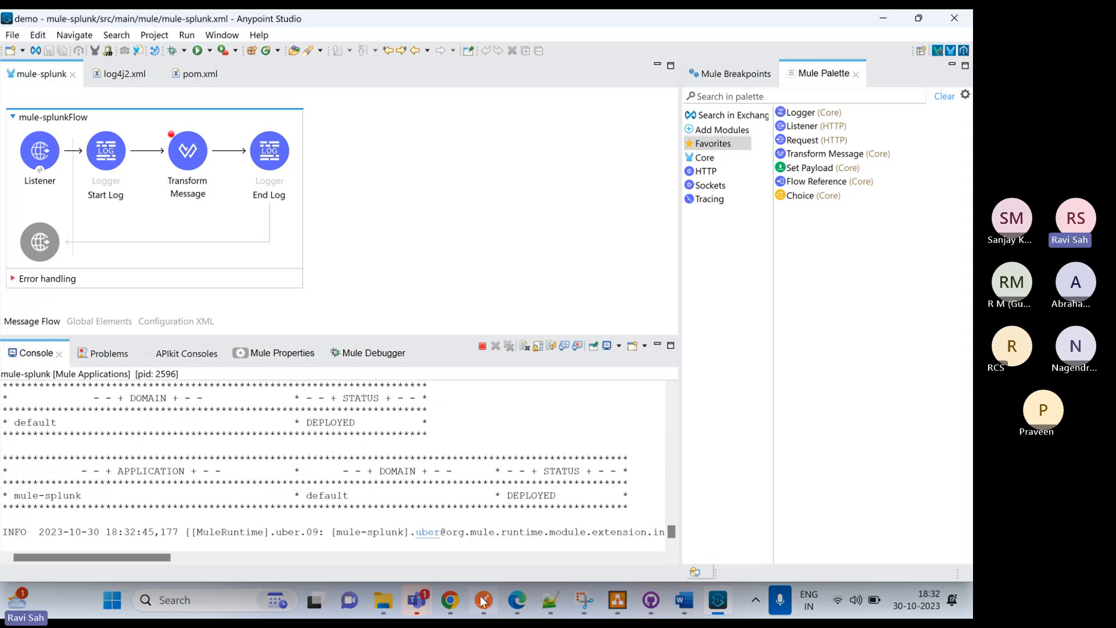
Switch to Postman and send the POST request to 0.0.0.0:8081/api
mouse_move(482, 602)
left_click(647, 455)
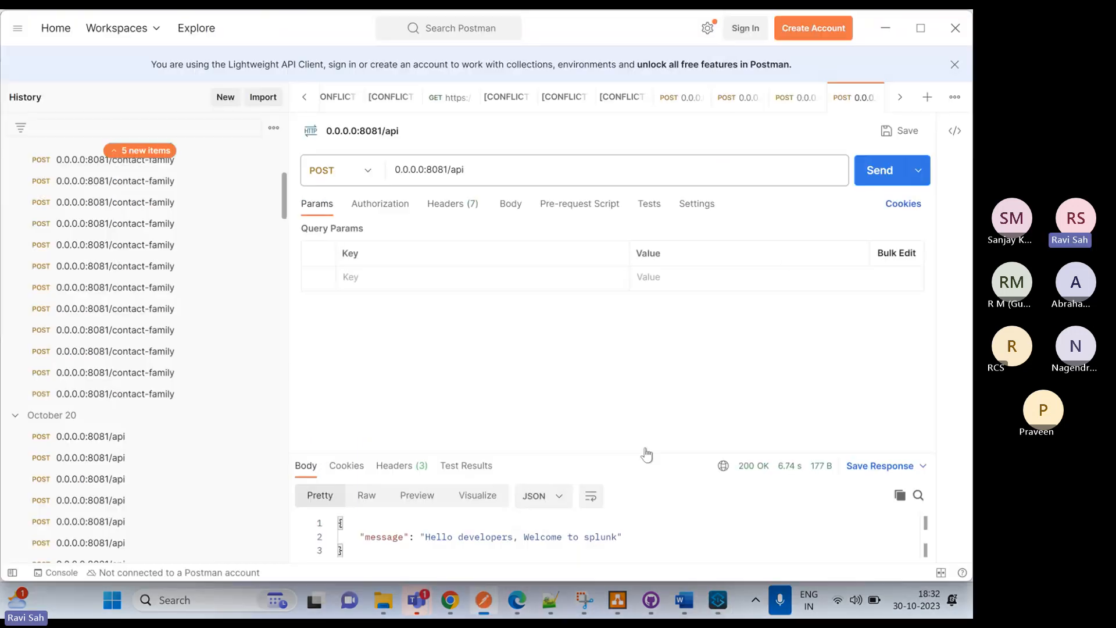
left_click(881, 170)
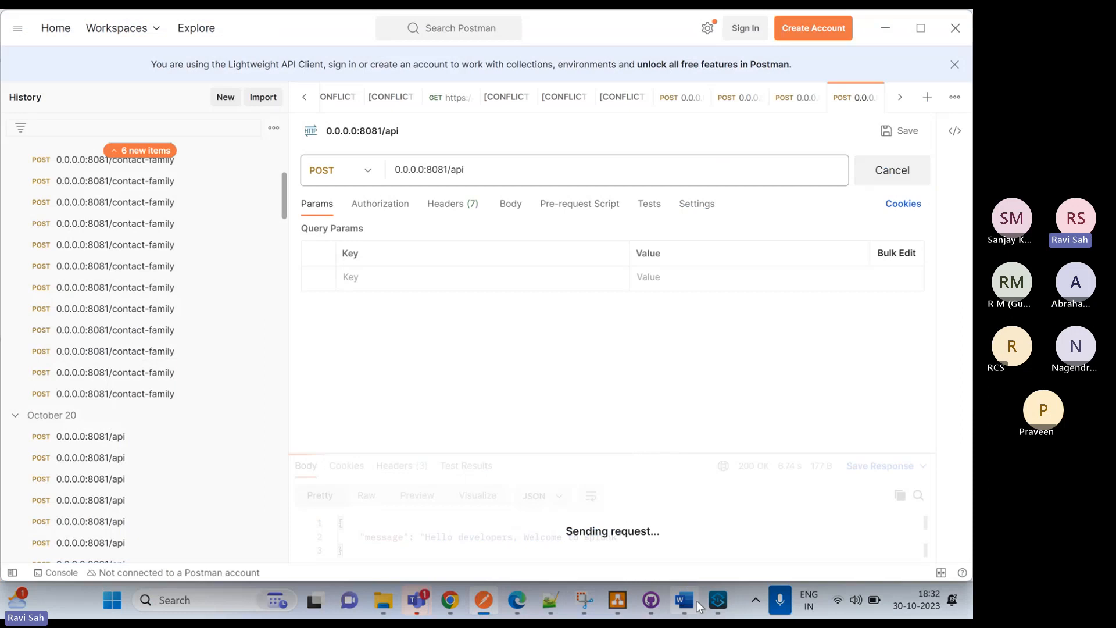
Return to Anypoint Studio and step the paused flow through Transform Message and End Log in the Mule Debugger
left_click(717, 602)
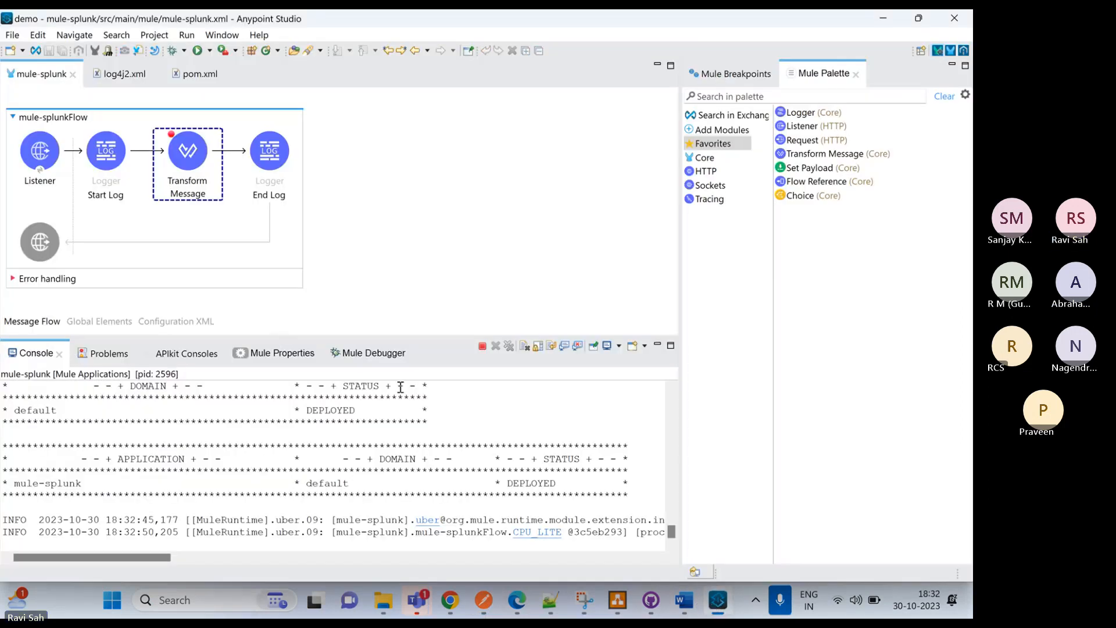
left_click(388, 362)
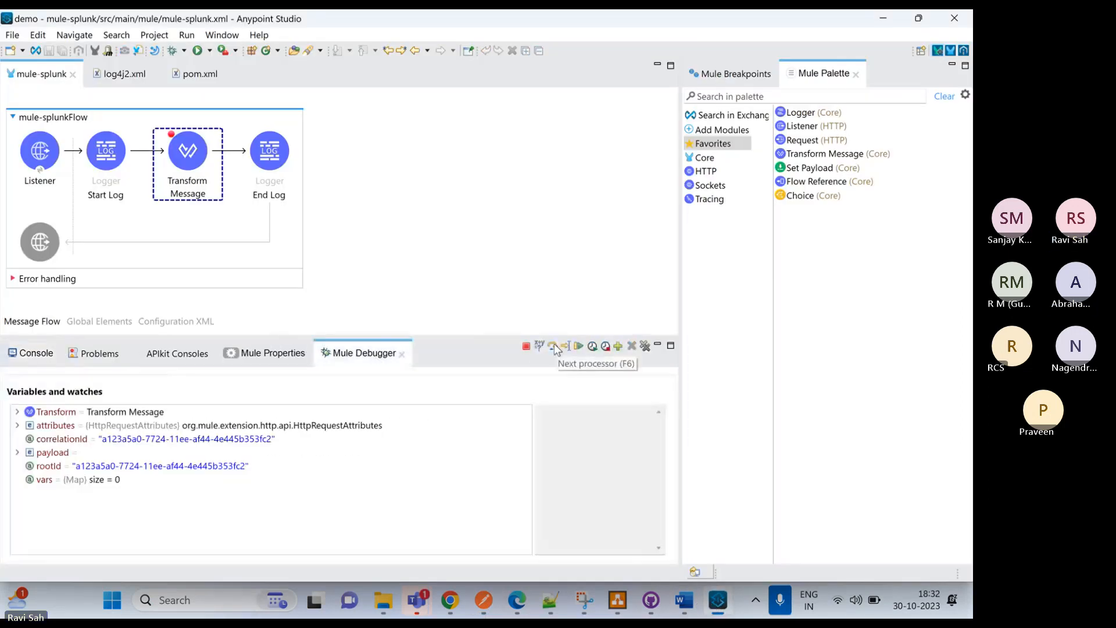
left_click(553, 344)
left_click(553, 344)
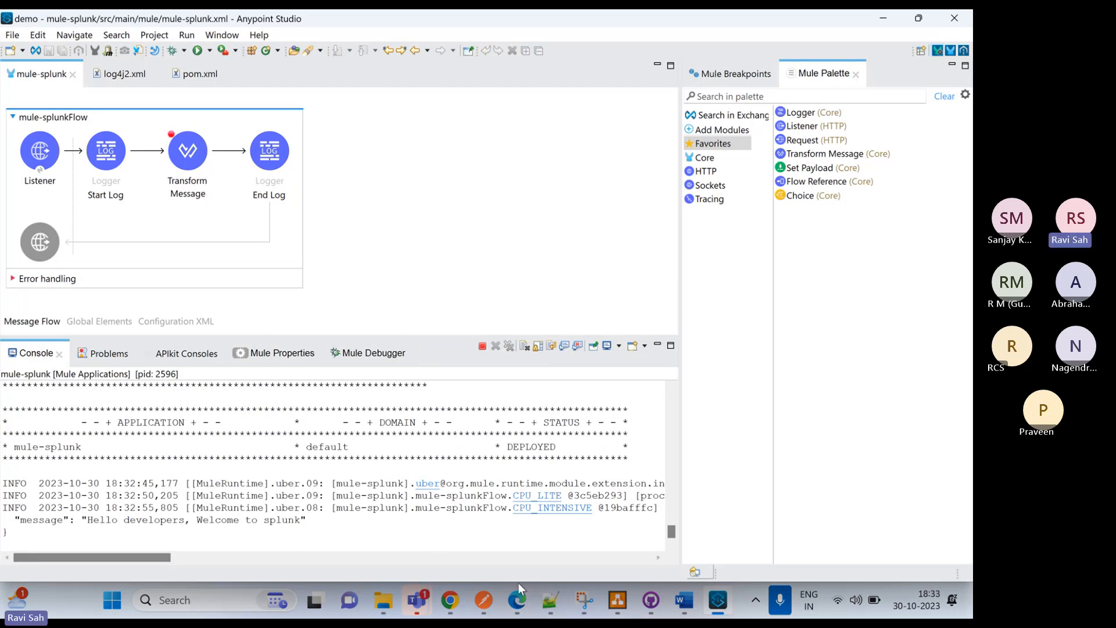
Switch to Splunk in Edge, rerun the index="muleindex" search over the last 15 minutes, and review the payload in the newest event
left_click(516, 602)
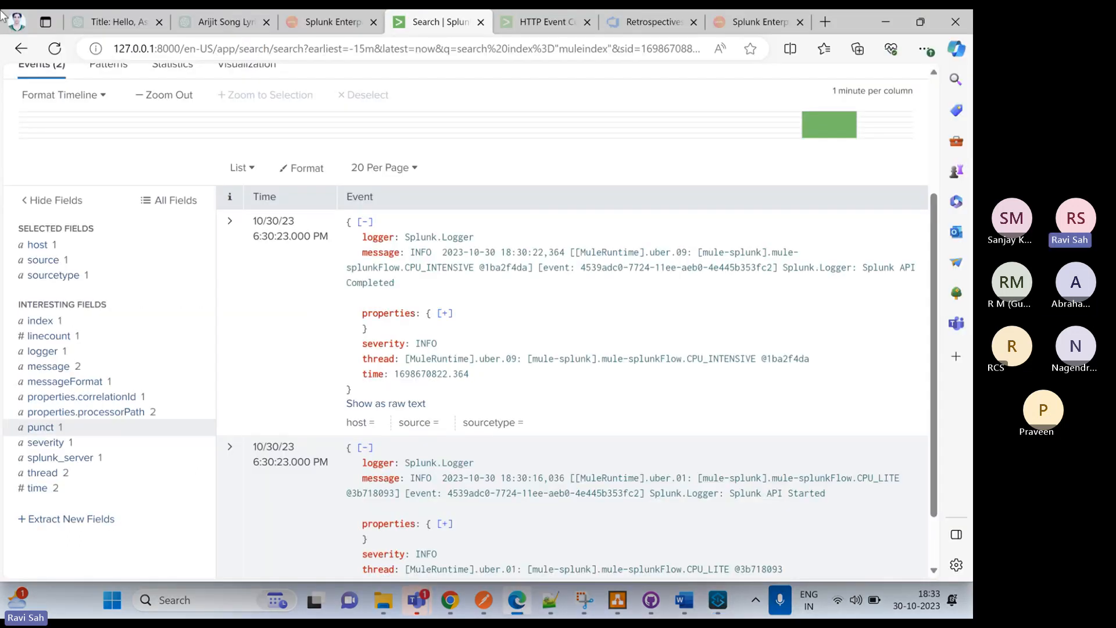
left_click(556, 74)
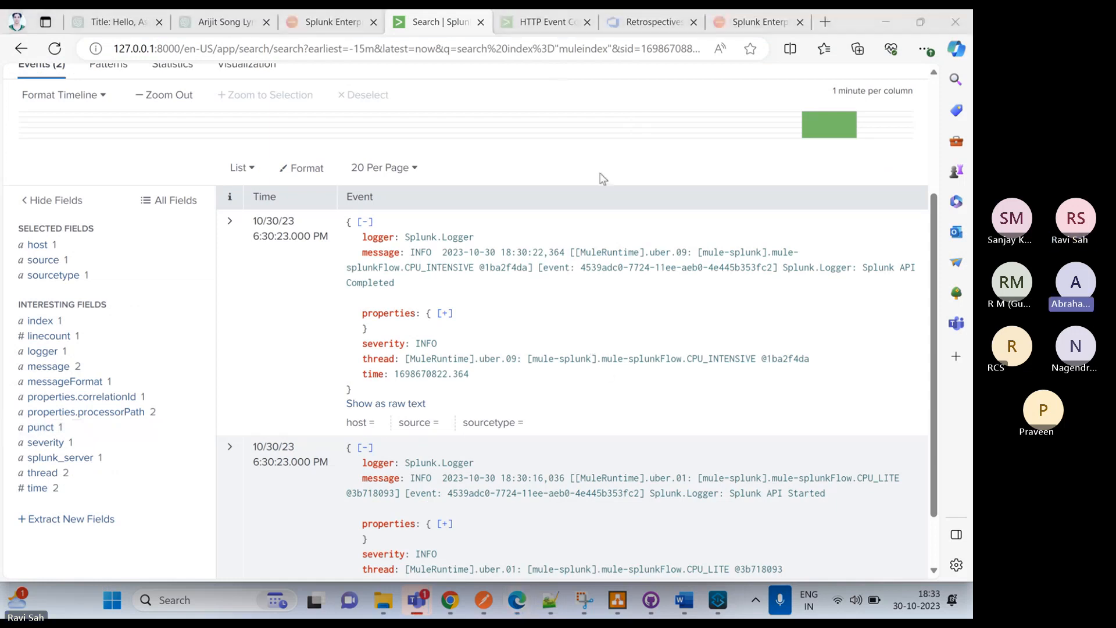
scroll(602, 177, "up", 3)
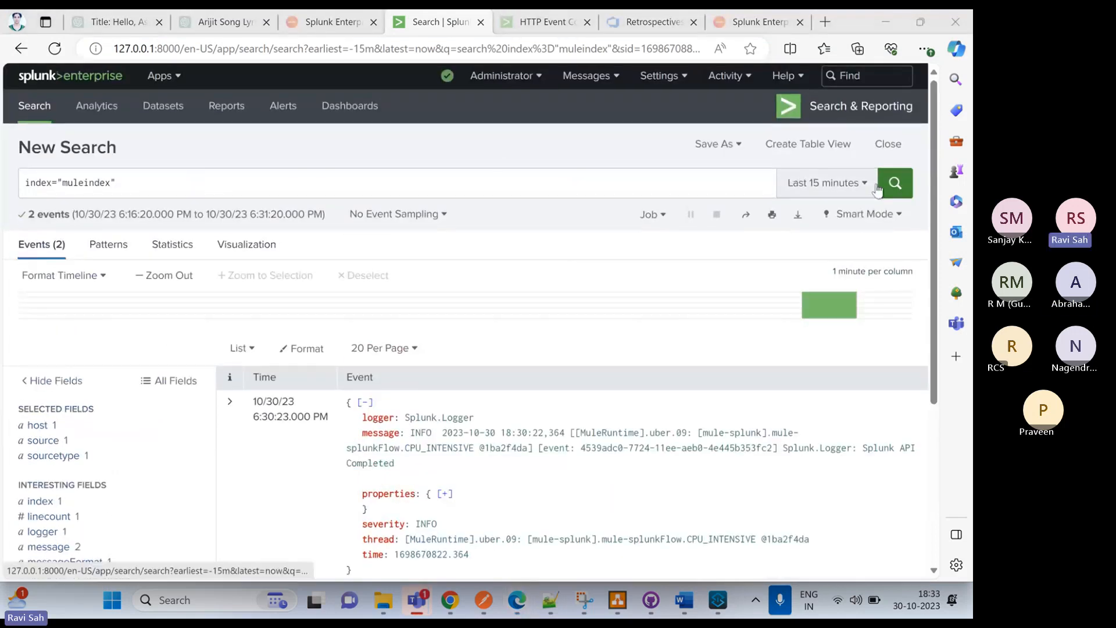
left_click(895, 190)
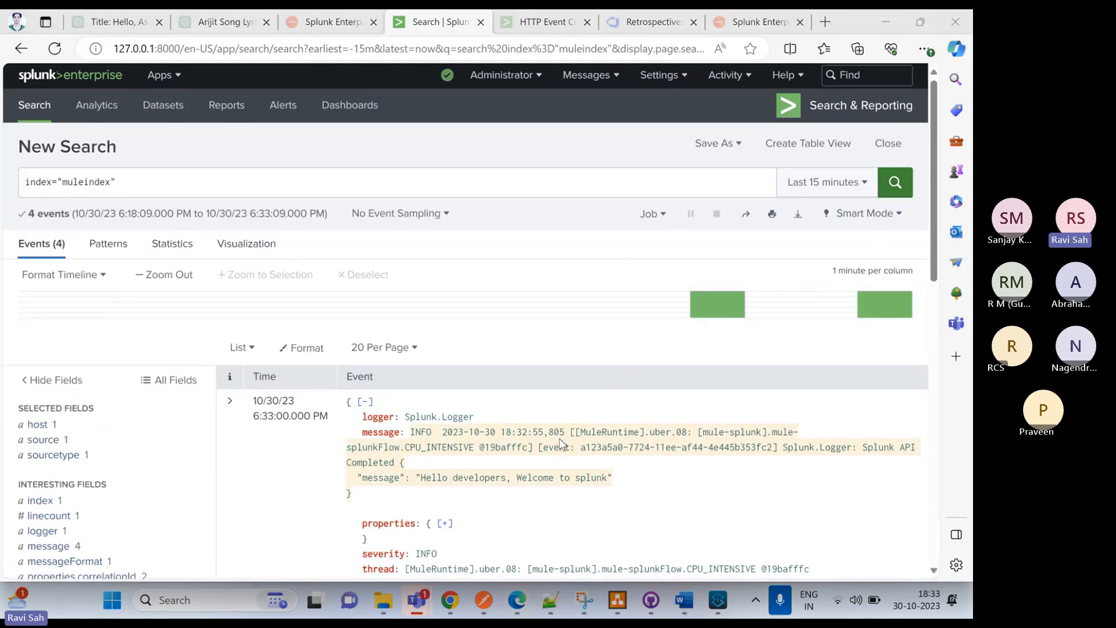
scroll(497, 448, "down", 1)
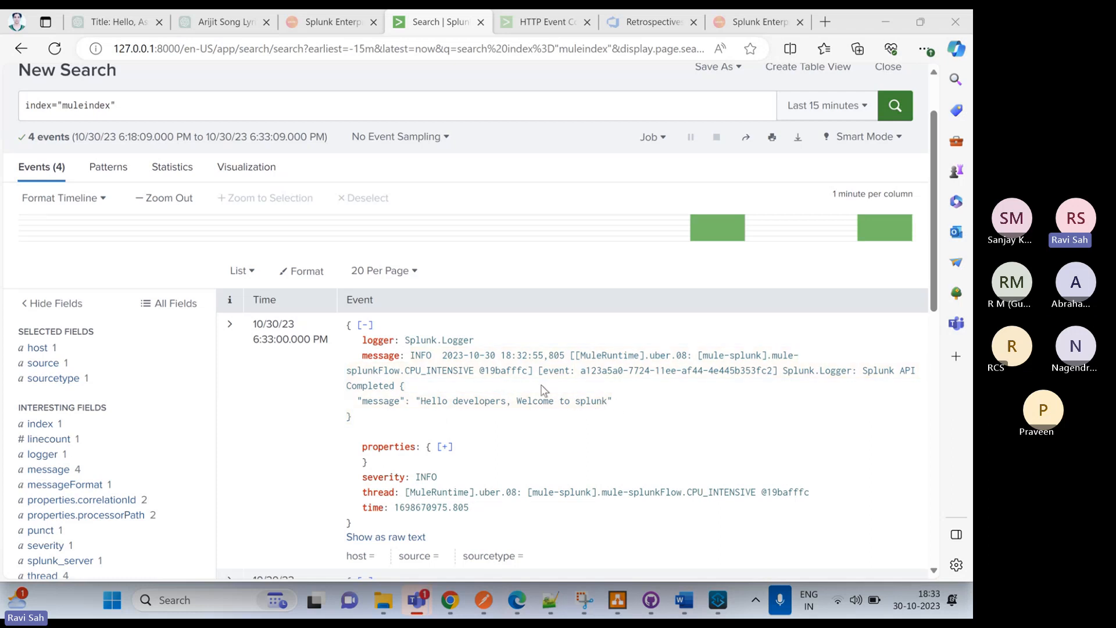
scroll(535, 386, "down", 1)
scroll(533, 379, "up", 1)
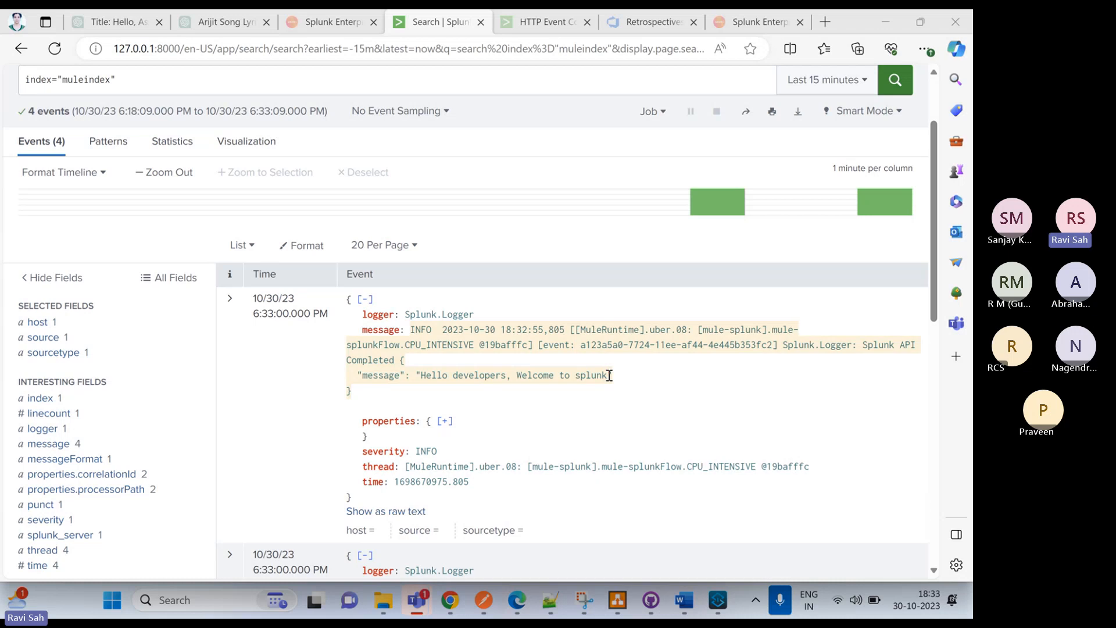
In Anypoint Studio, append ++ now() to the "Hello developers, Welcome to splunk" message in the Transform Message component
left_click(719, 600)
left_click(187, 152)
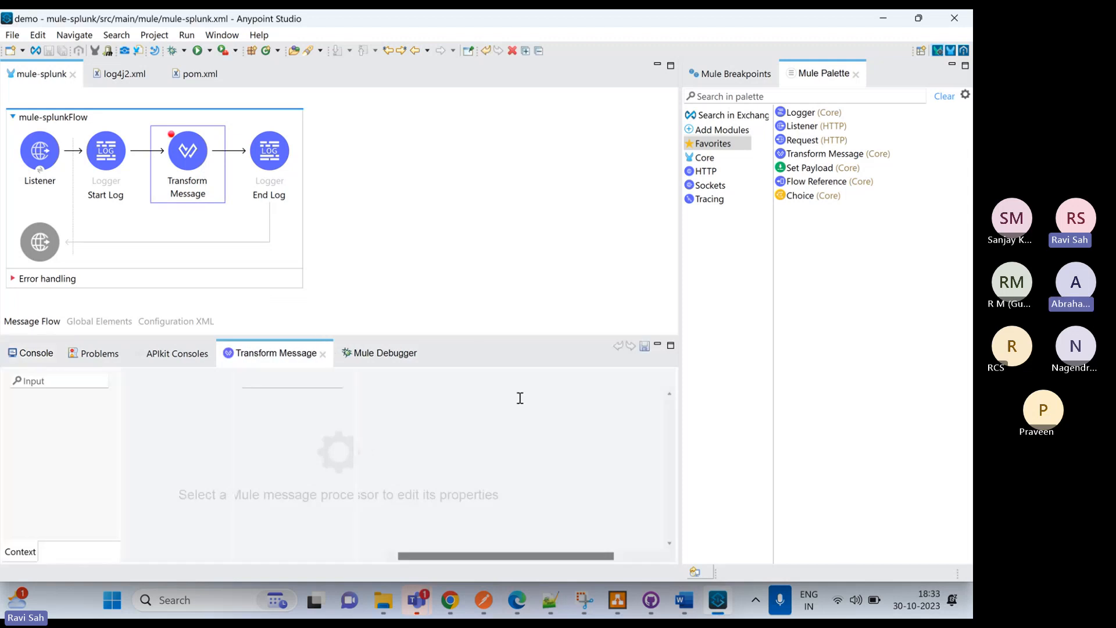
left_click_drag(504, 556, 540, 557)
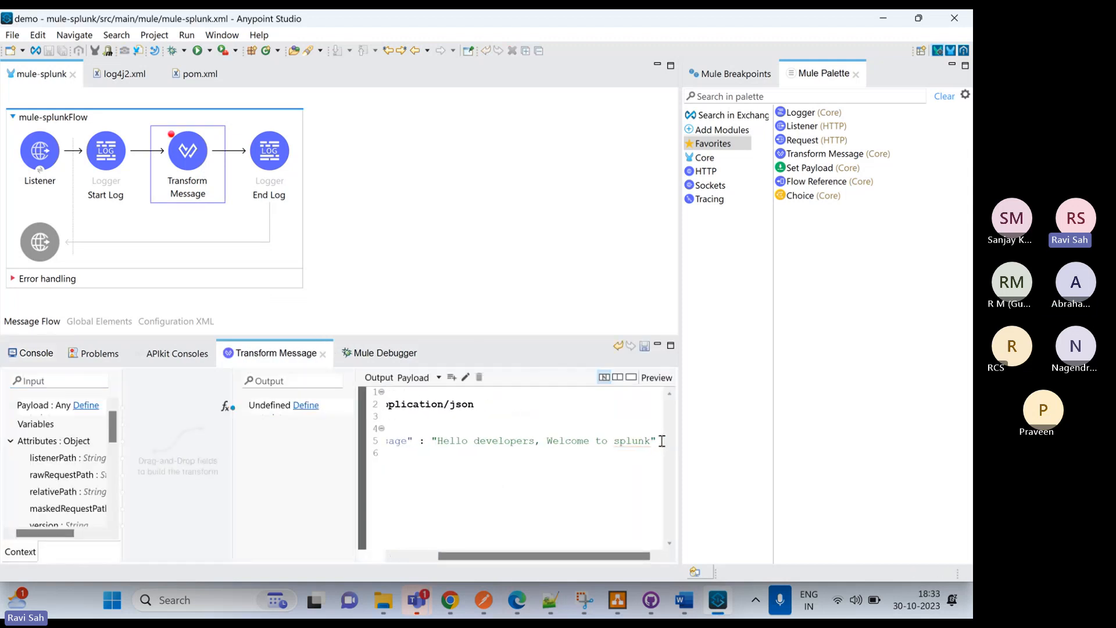
type("+")
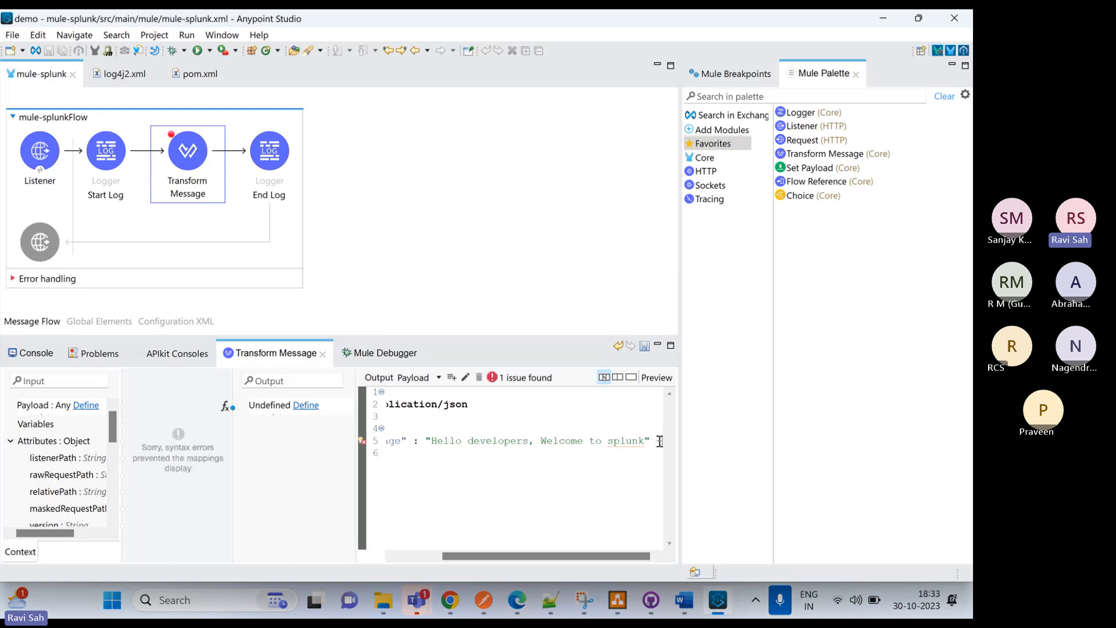
type("+ now(")
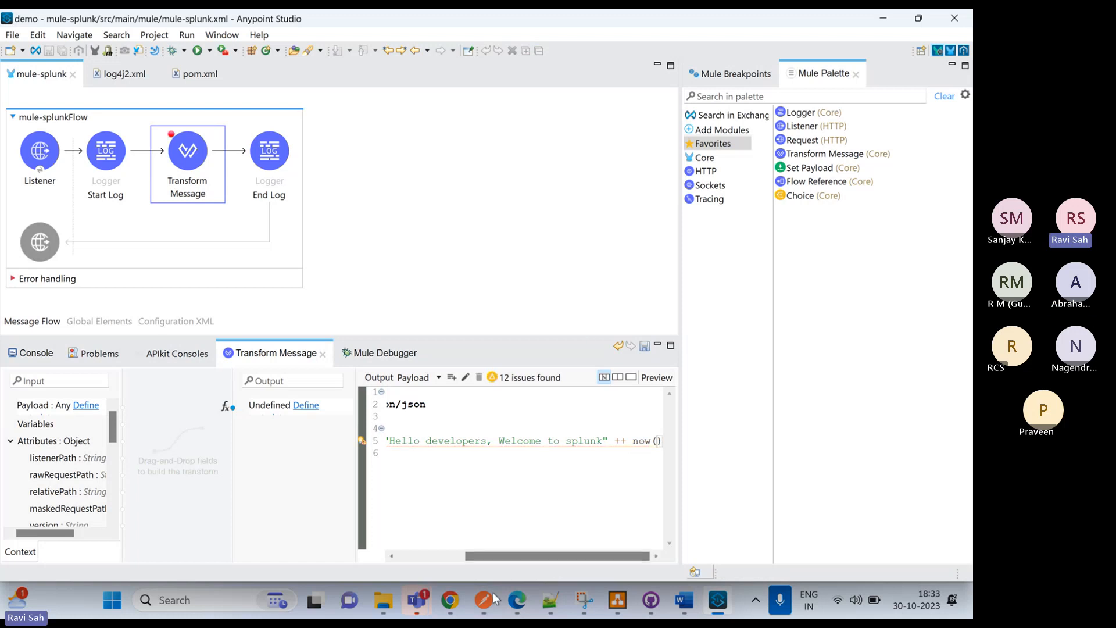
Look back at the Splunk results, then open the Word document "Sending Logs of Mule Application to Splunk" and review its agenda and integration introduction
mouse_move(516, 608)
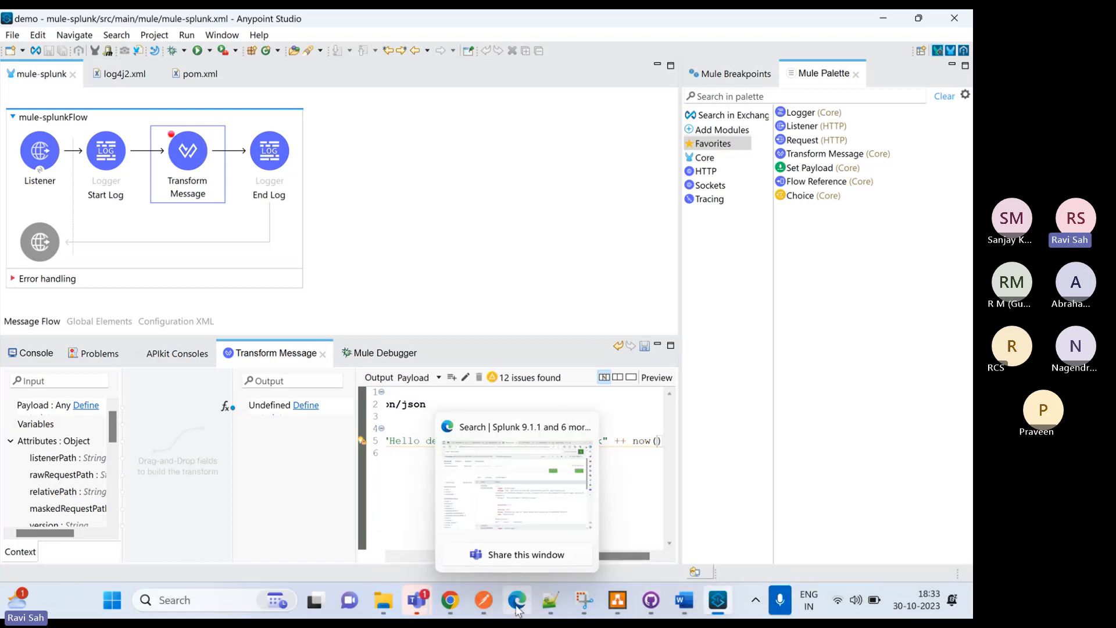
left_click(517, 607)
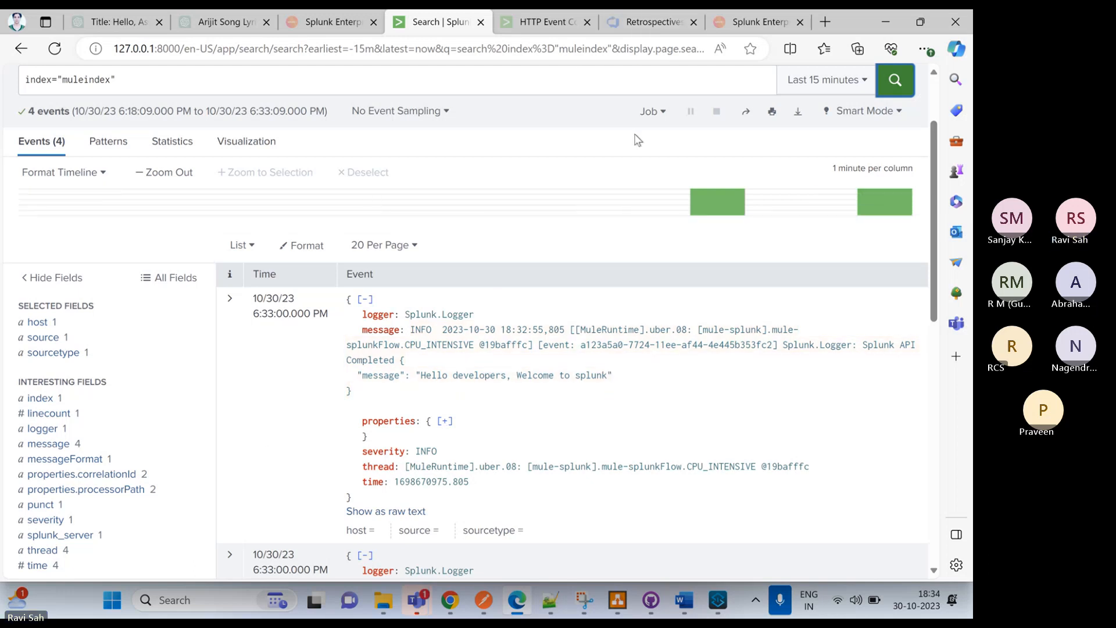
mouse_move(685, 599)
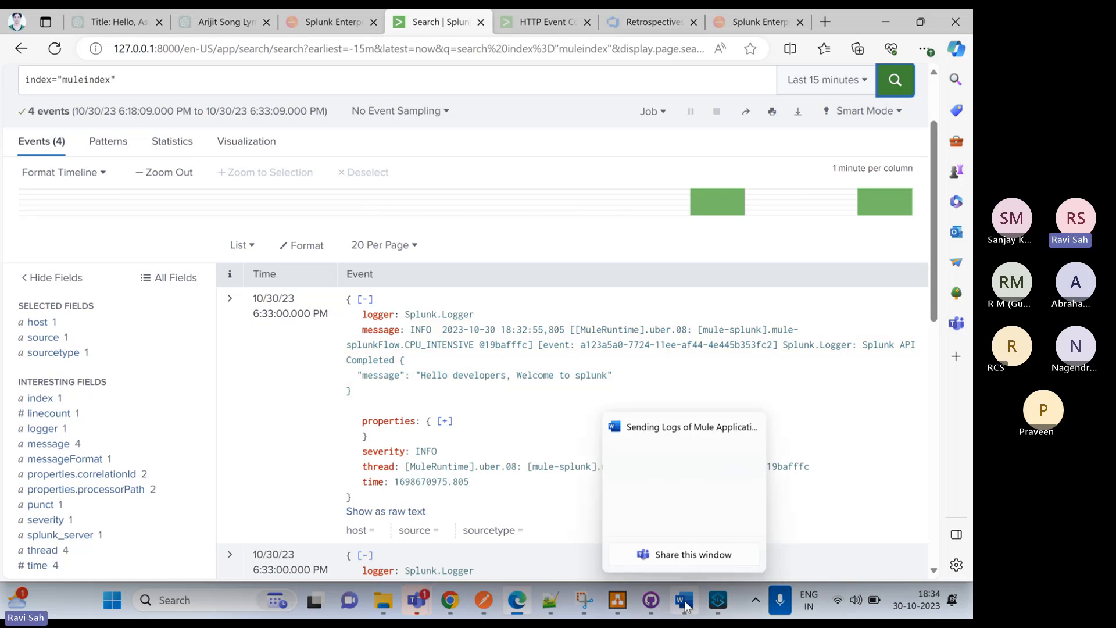
left_click(677, 503)
scroll(517, 395, "up", 5)
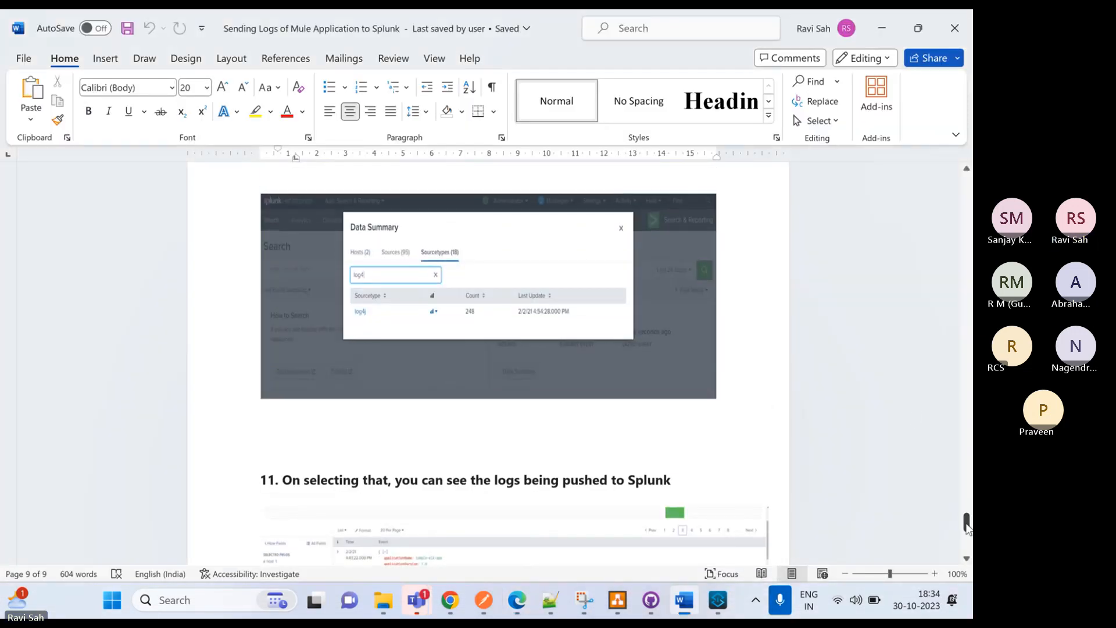
left_click_drag(965, 515, 917, 184)
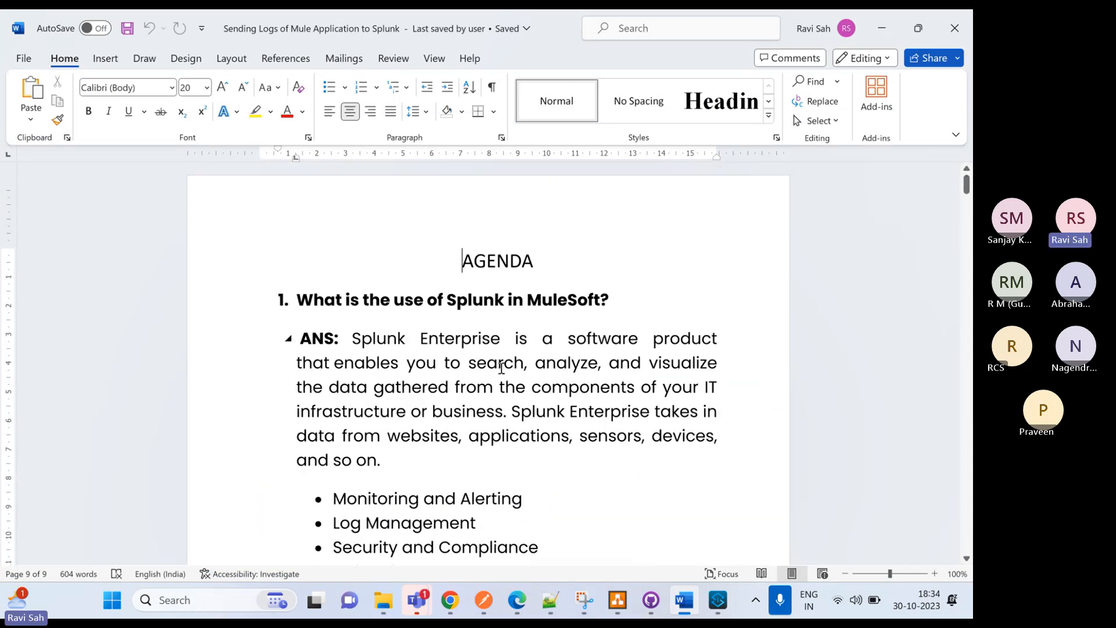
scroll(506, 366, "down", 2)
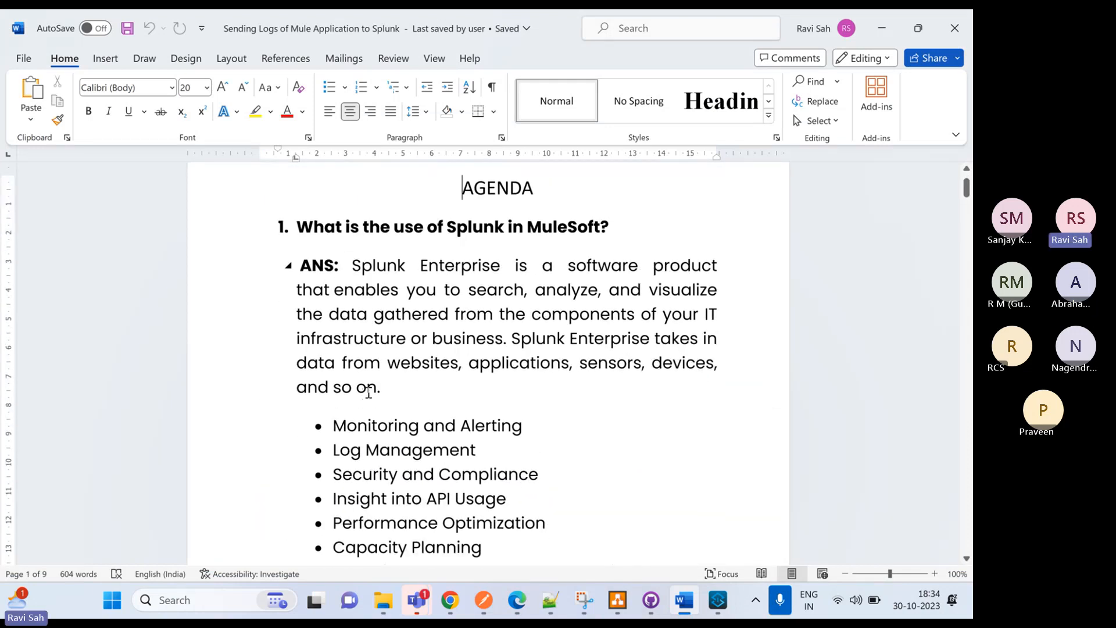
scroll(368, 383, "down", 10)
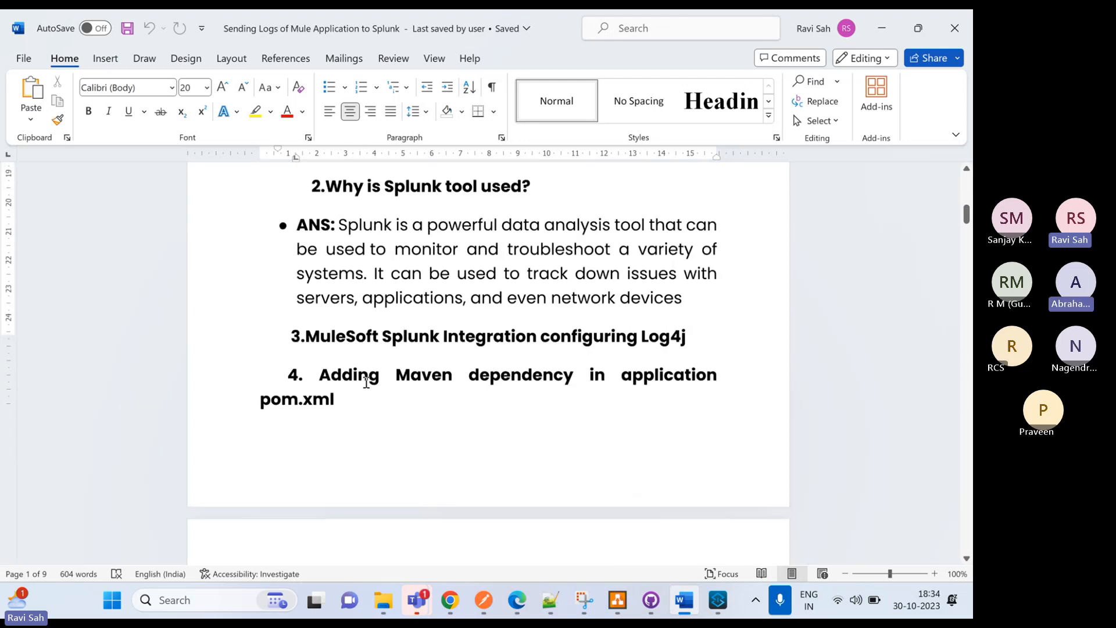
scroll(275, 549, "down", 10)
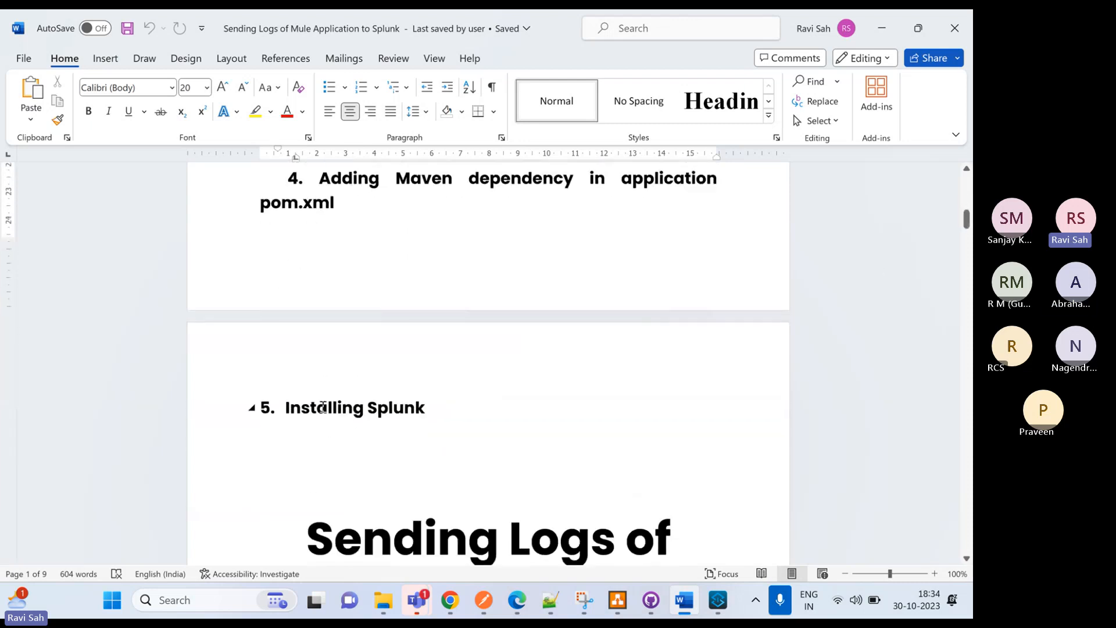
scroll(346, 357, "down", 10)
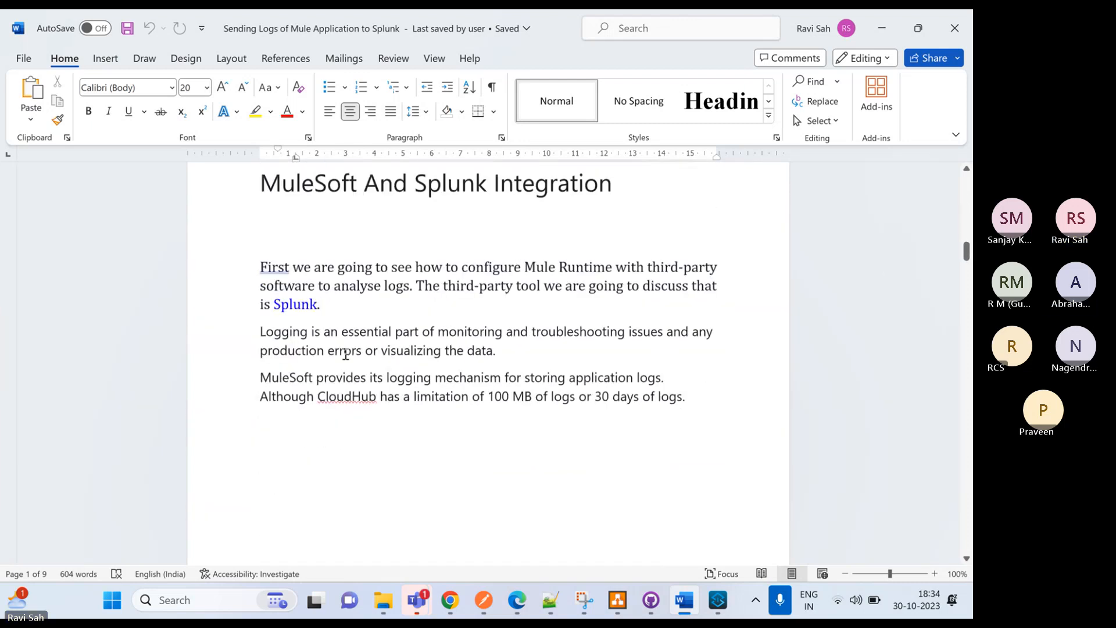
scroll(343, 346, "down", 3)
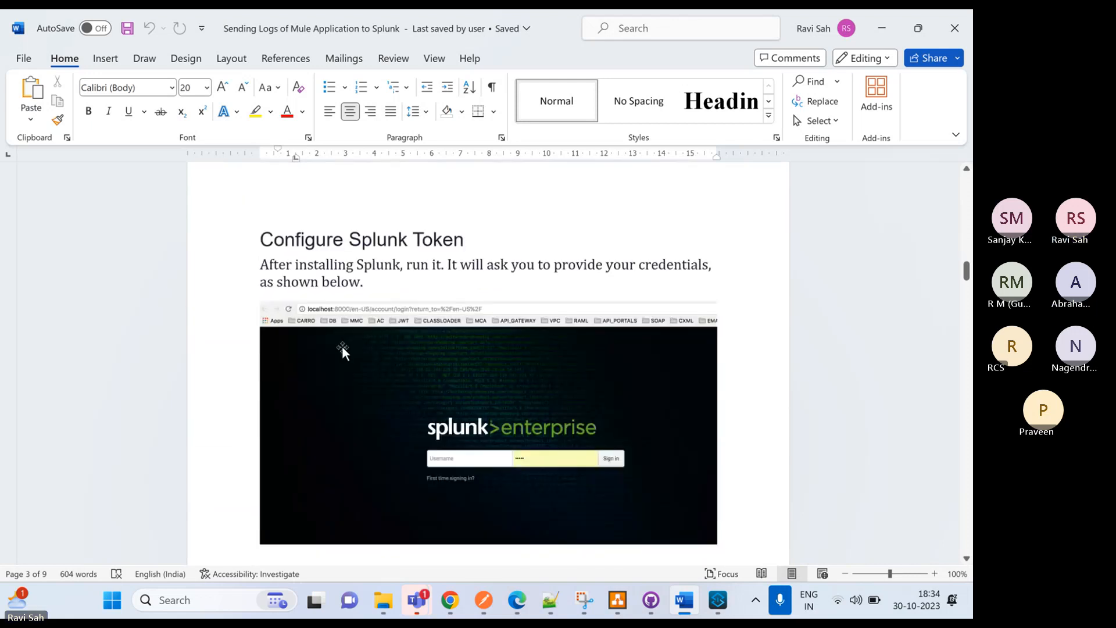
Review the document's Configure Splunk Token section, covering the Splunk login and the Settings > Data > Data Inputs instructions
scroll(410, 400, "down", 3)
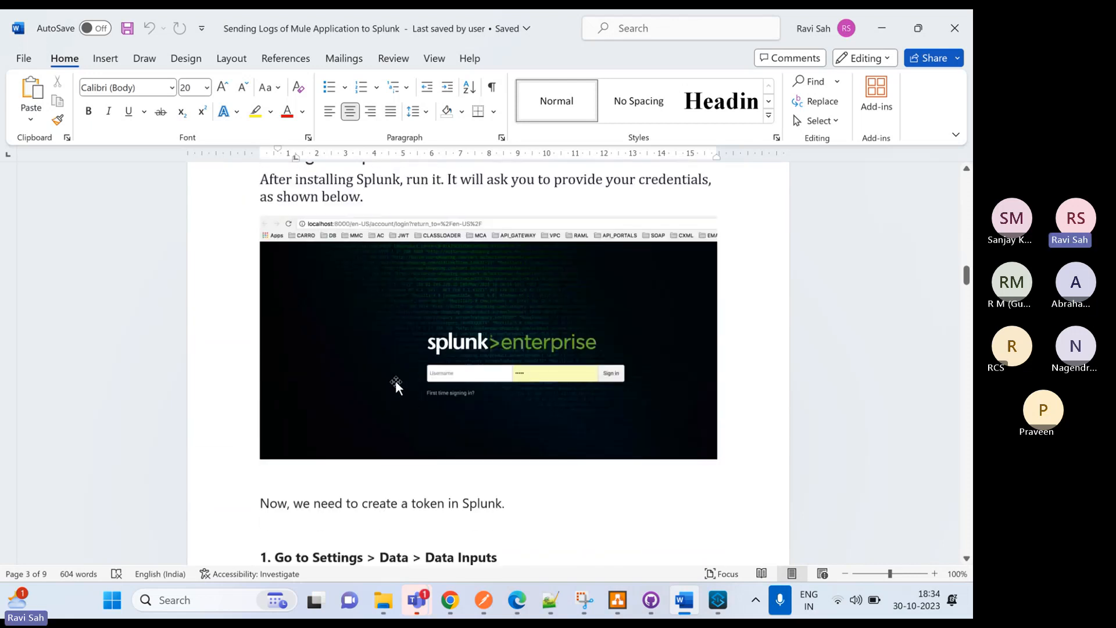
scroll(401, 381, "down", 3)
scroll(423, 371, "down", 10)
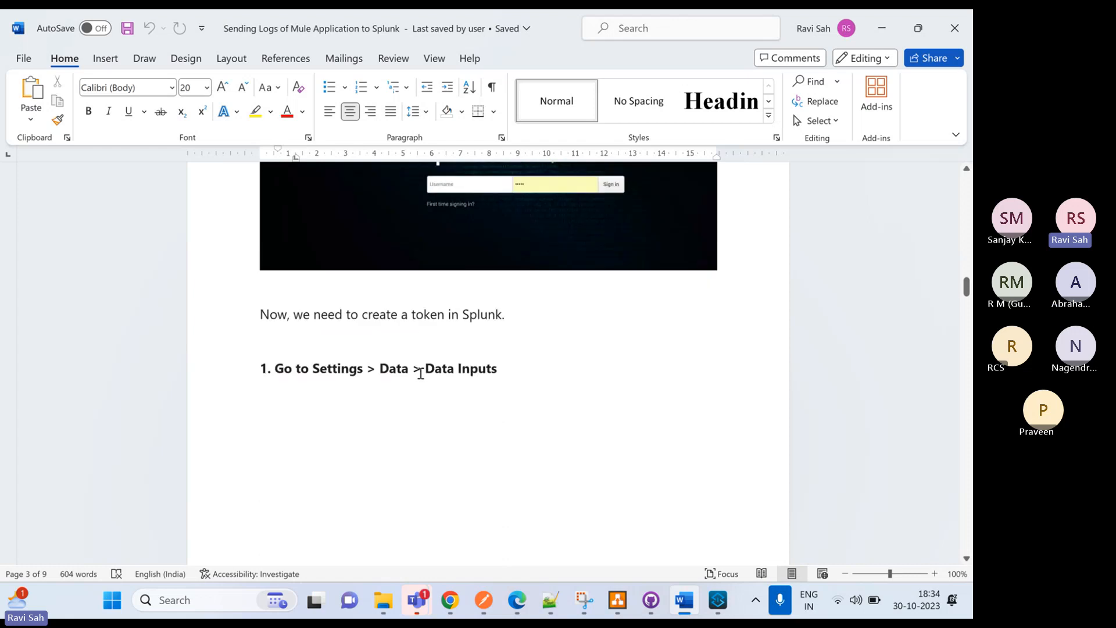
scroll(413, 372, "down", 8)
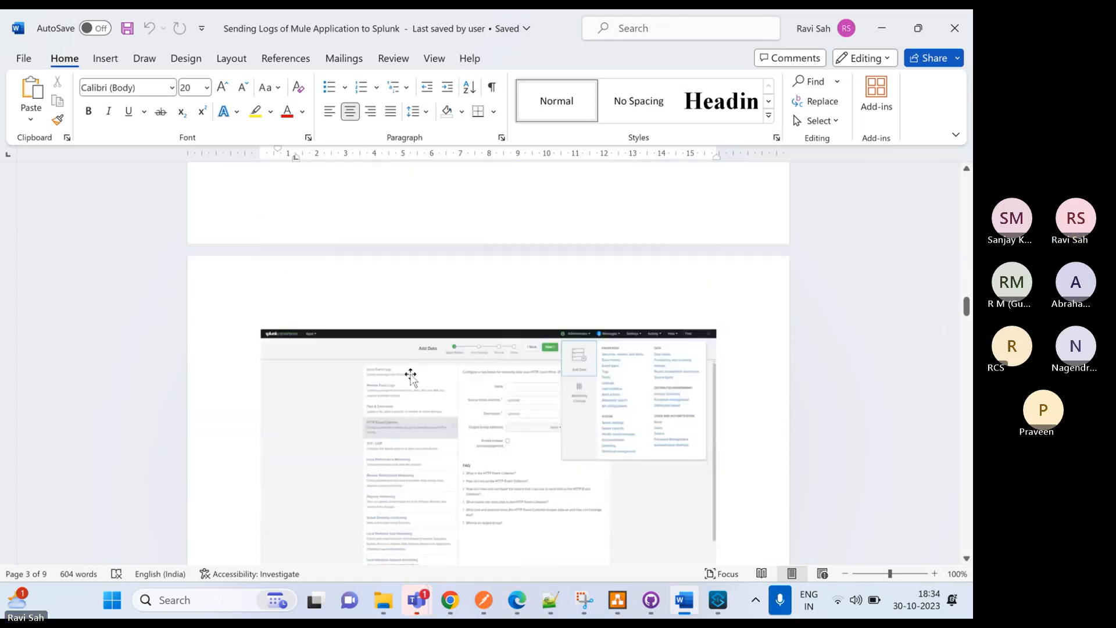
scroll(409, 373, "up", 3)
scroll(408, 373, "down", 7)
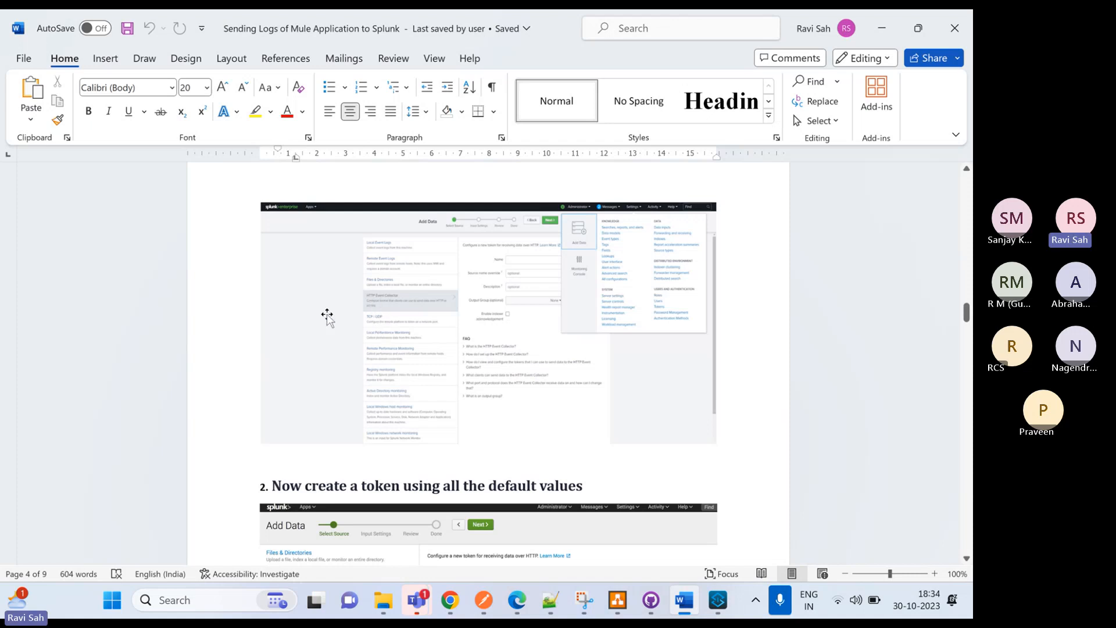
scroll(686, 261, "up", 1)
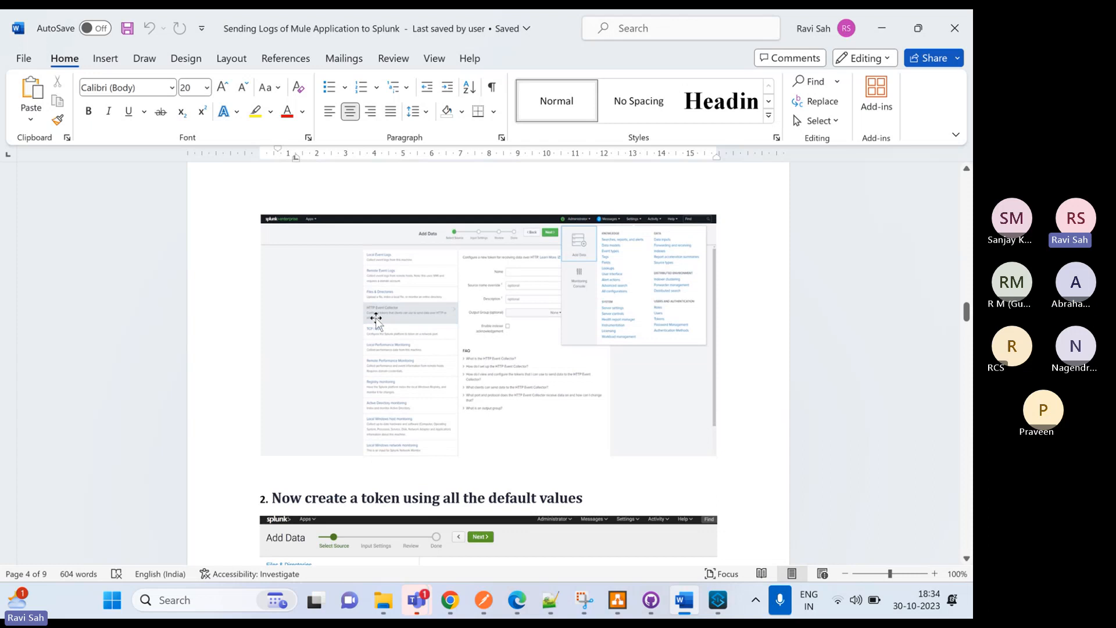
Review the document's token creation, token list and Edit Global Settings instructions, down to the SplunkHttp snippet for log4j2.xml
scroll(396, 314, "down", 5)
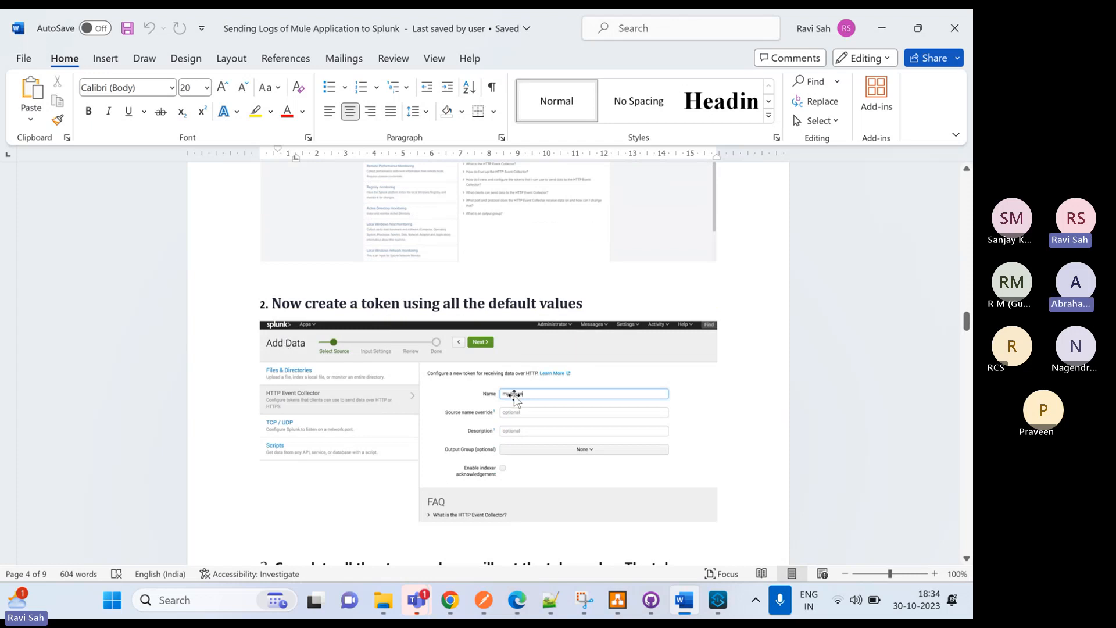
scroll(511, 390, "down", 1)
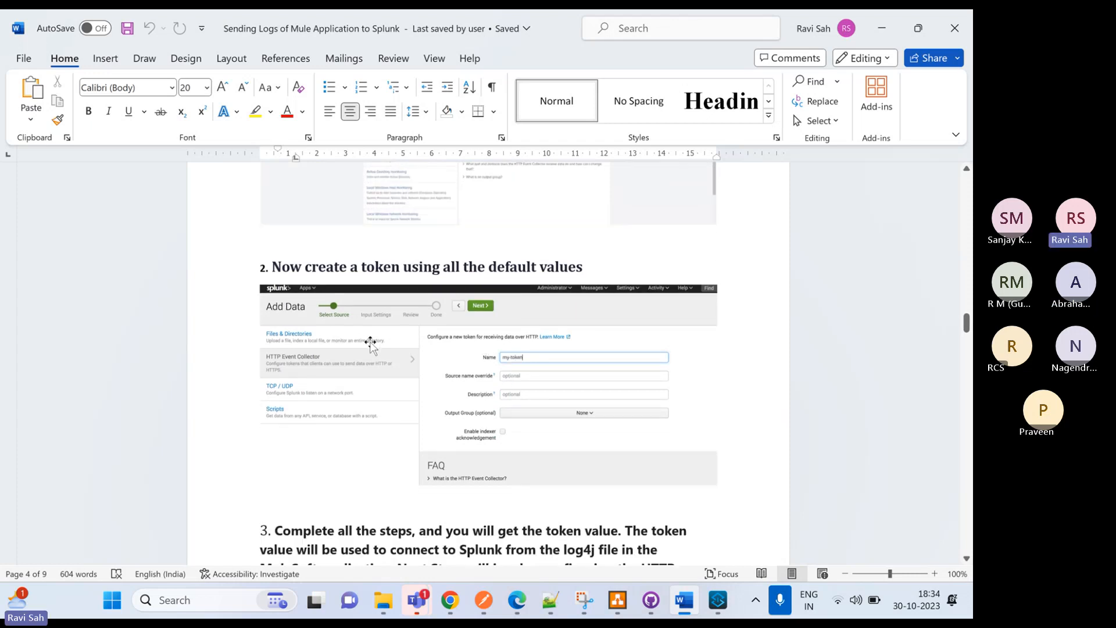
scroll(368, 341, "down", 1)
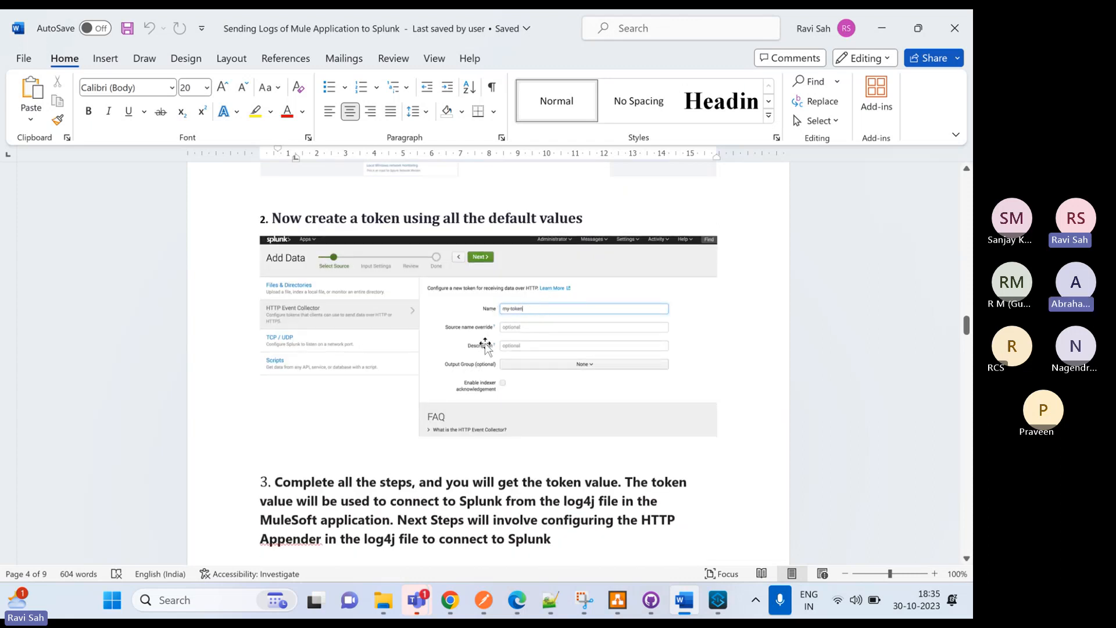
scroll(478, 345, "down", 4)
scroll(478, 345, "down", 5)
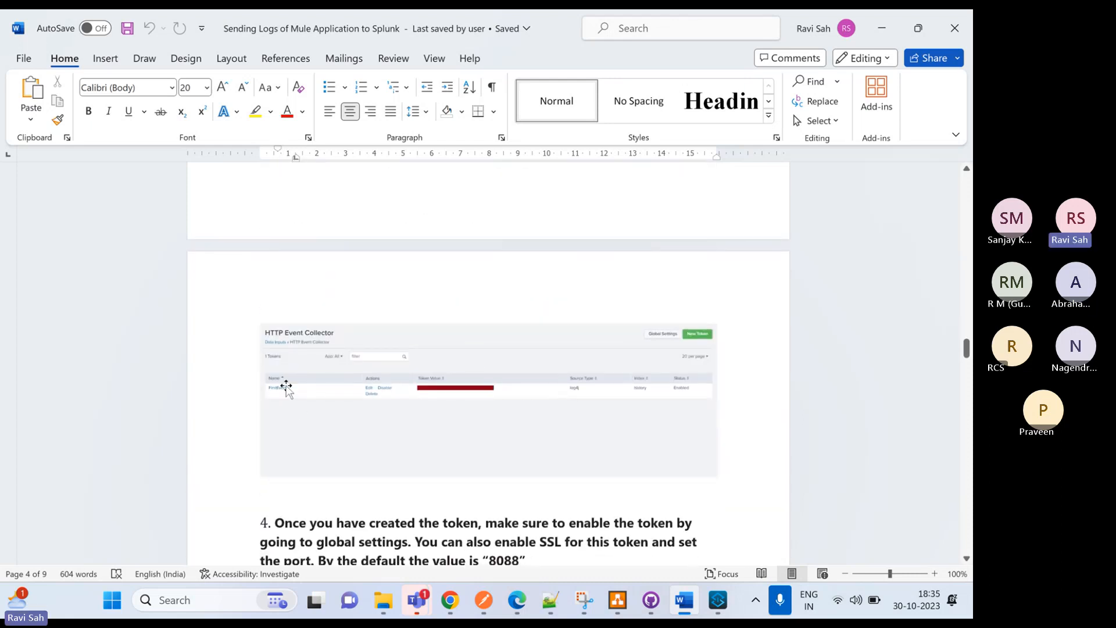
scroll(436, 396, "down", 2)
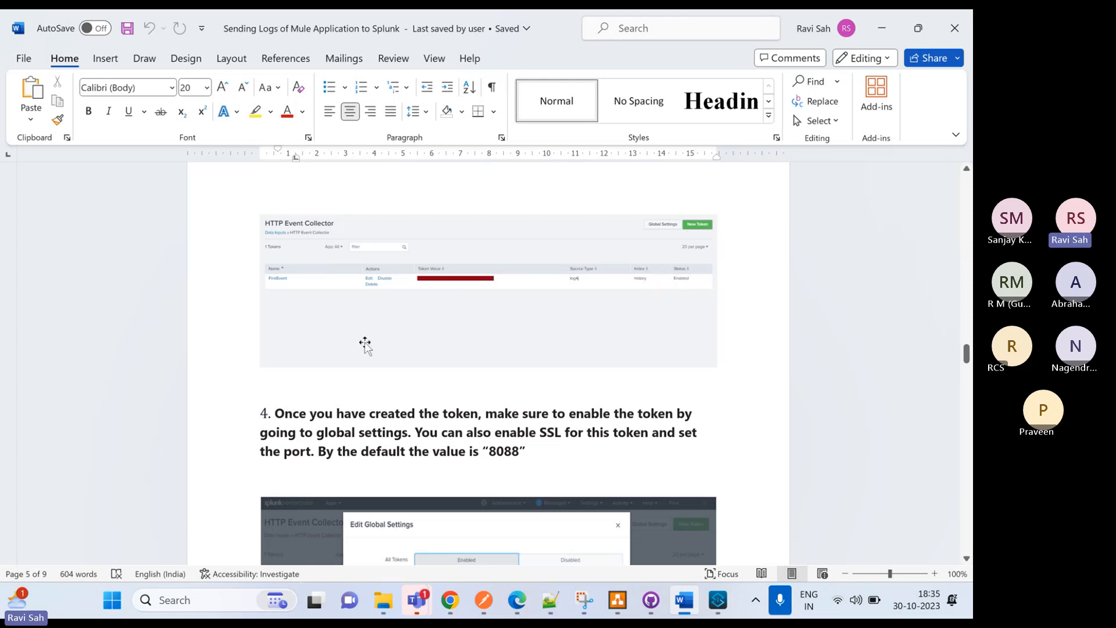
scroll(365, 345, "down", 6)
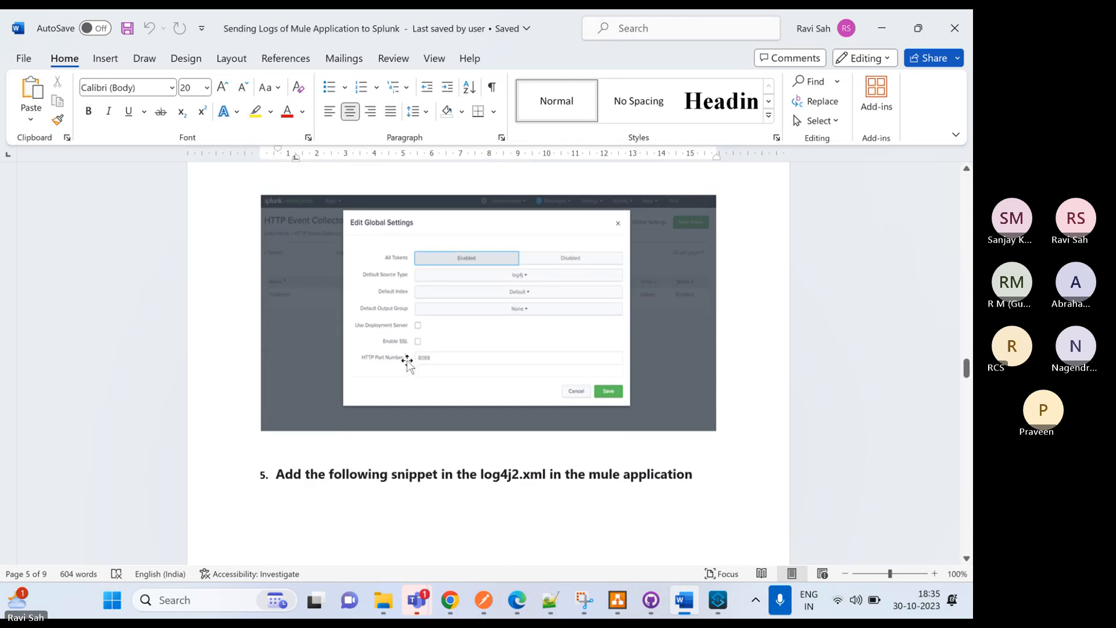
scroll(407, 360, "down", 2)
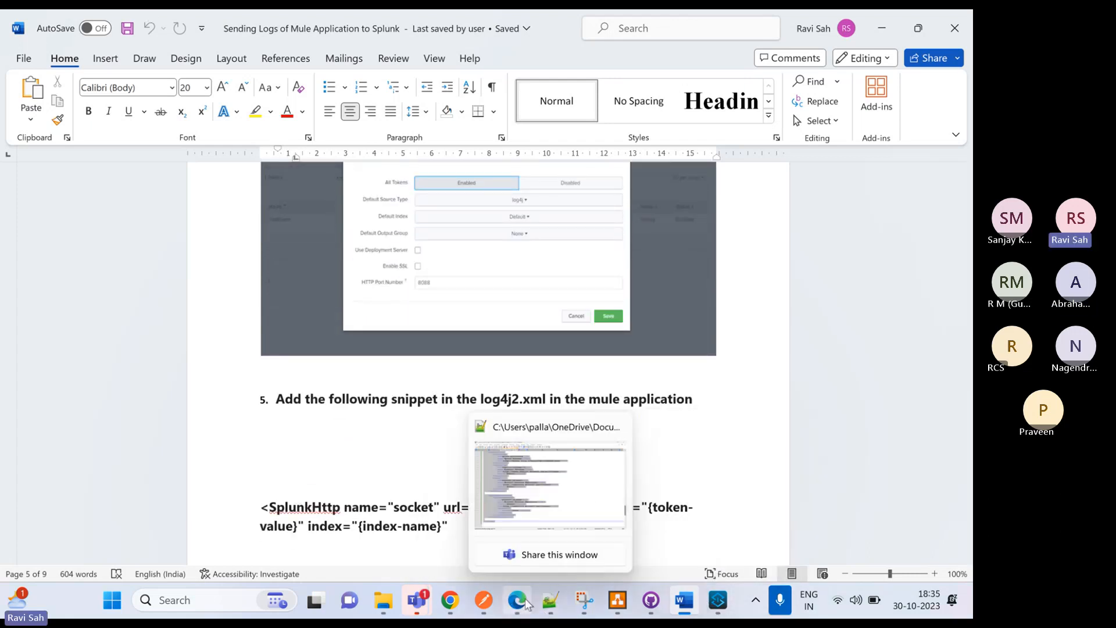
Open log4j2.xml in Anypoint Studio for reference, and in Edge open Splunk's HTTP Event Collector data input
left_click(718, 600)
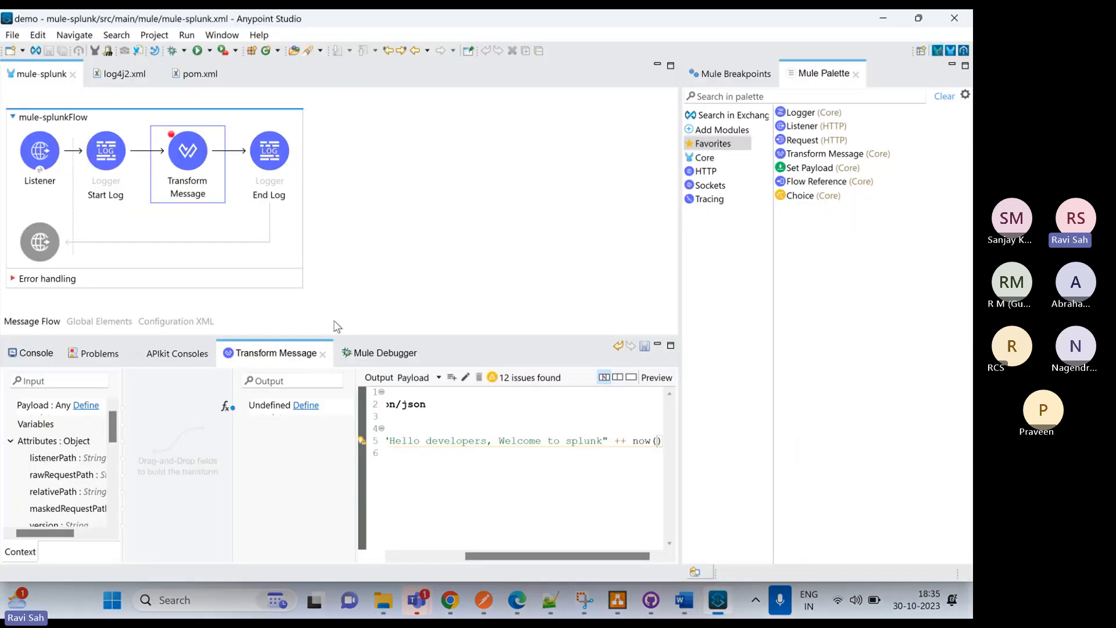
left_click(112, 75)
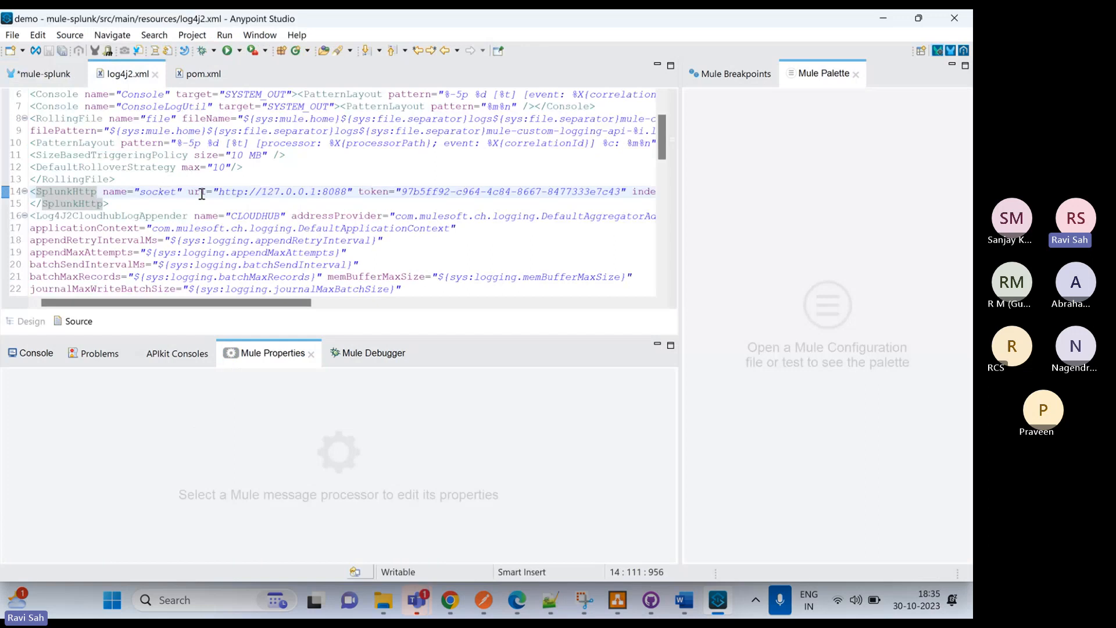
left_click(517, 600)
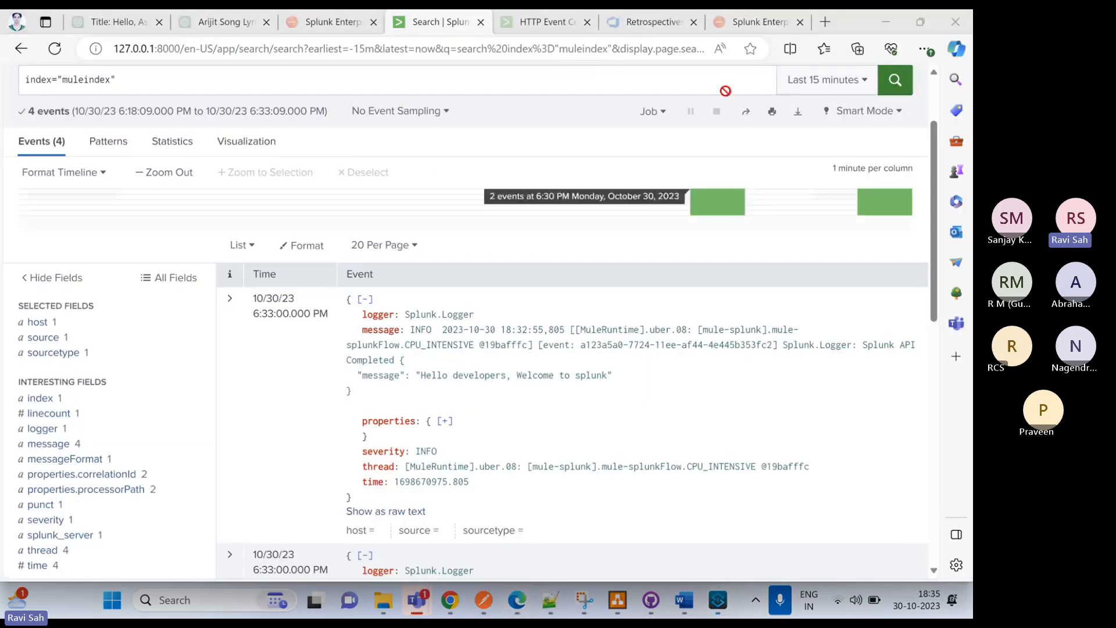
scroll(749, 125, "up", 2)
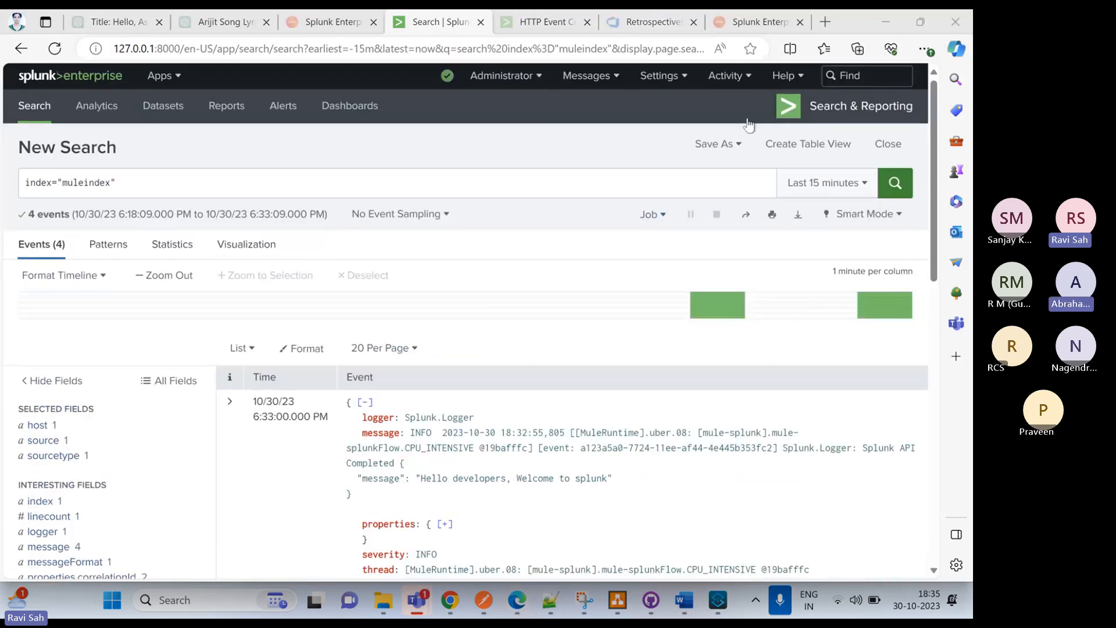
left_click(652, 82)
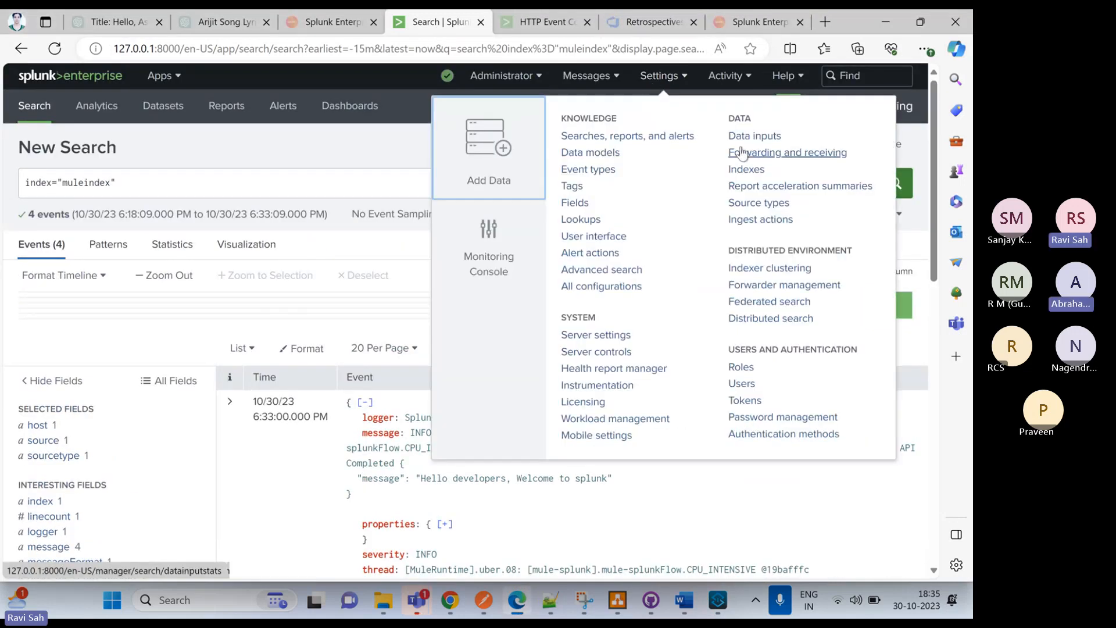
left_click(750, 136)
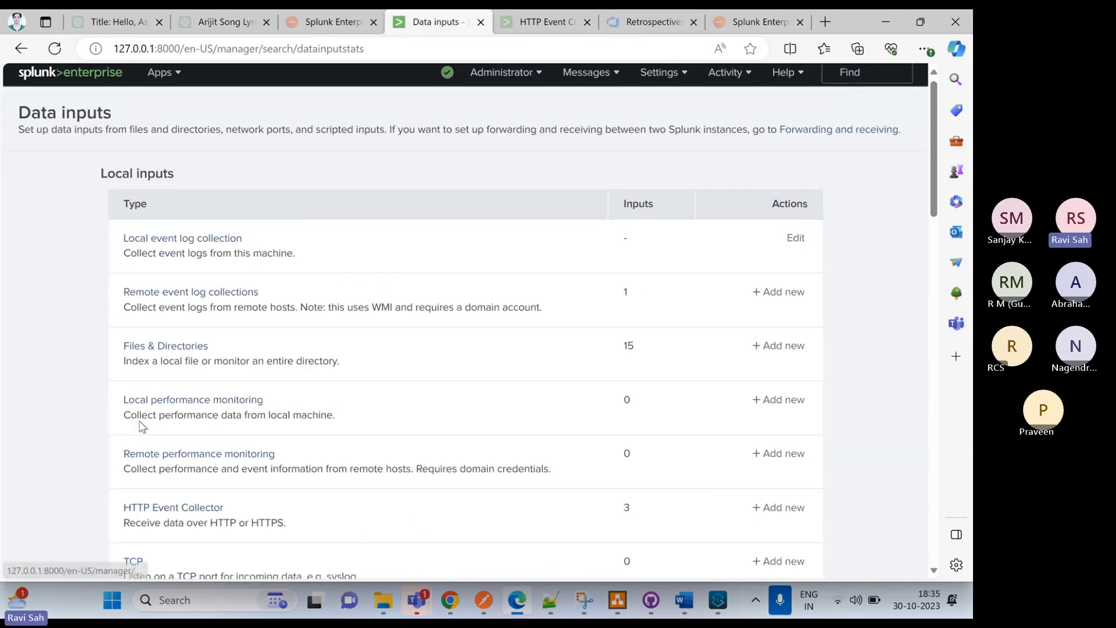
scroll(141, 427, "down", 2)
left_click(140, 410)
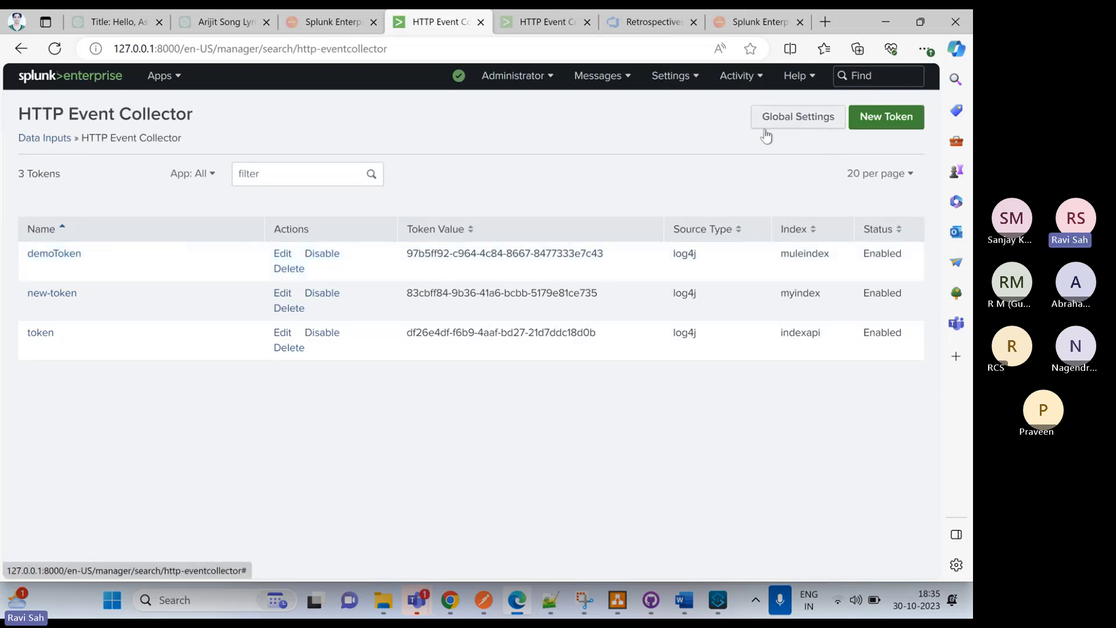
Review the HTTP Event Collector's global settings and compare the HTTP port number with the SplunkHttp URL in Anypoint Studio's log4j2.xml
left_click(788, 120)
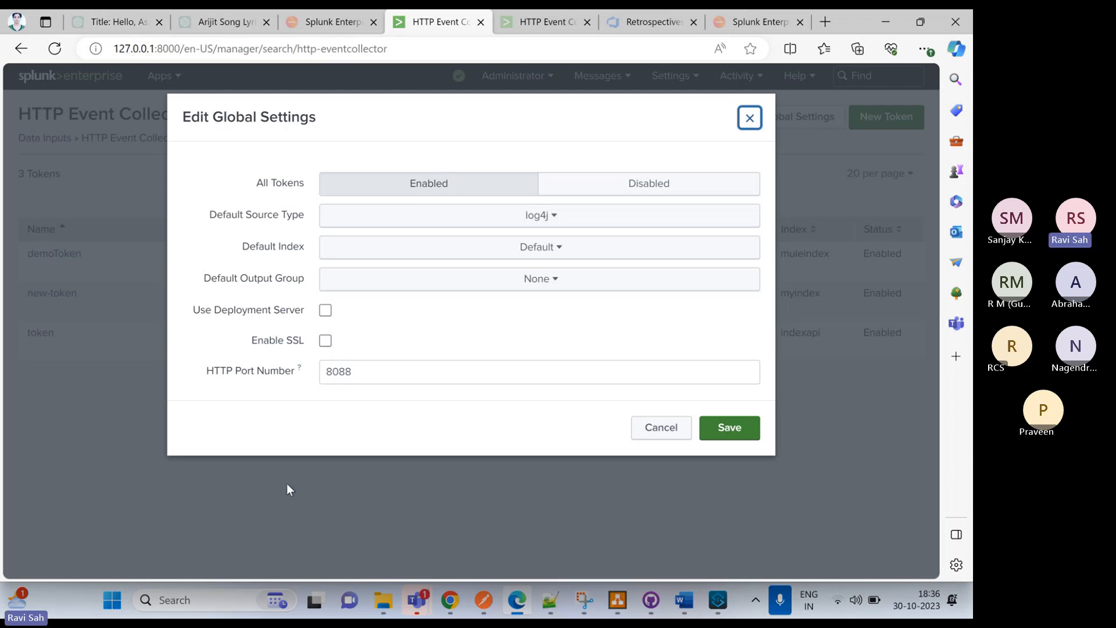
left_click(639, 485)
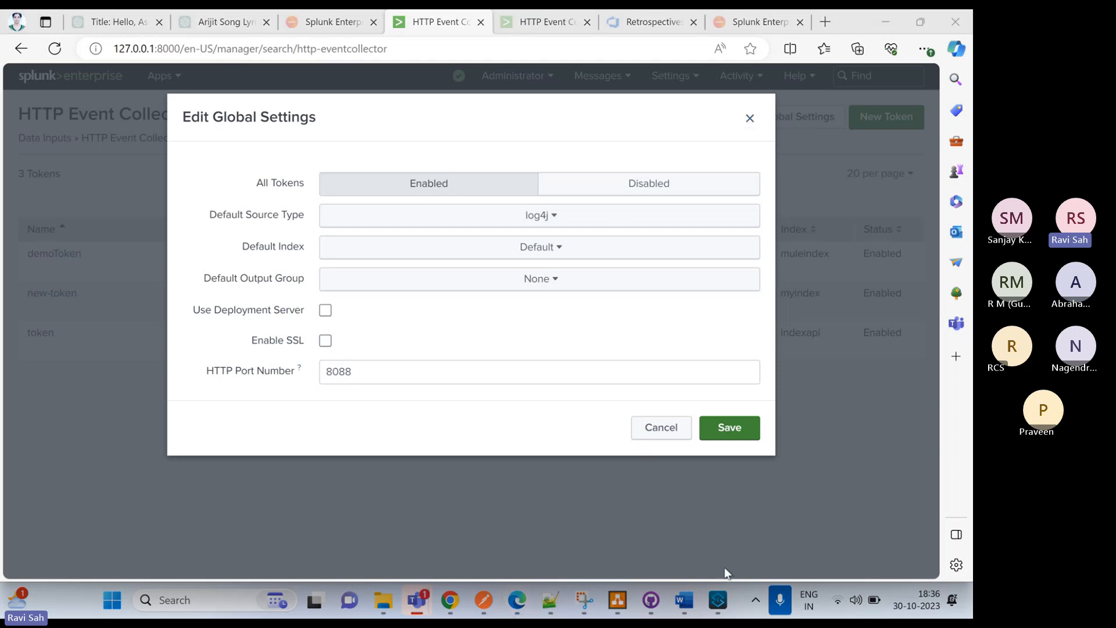
left_click(718, 600)
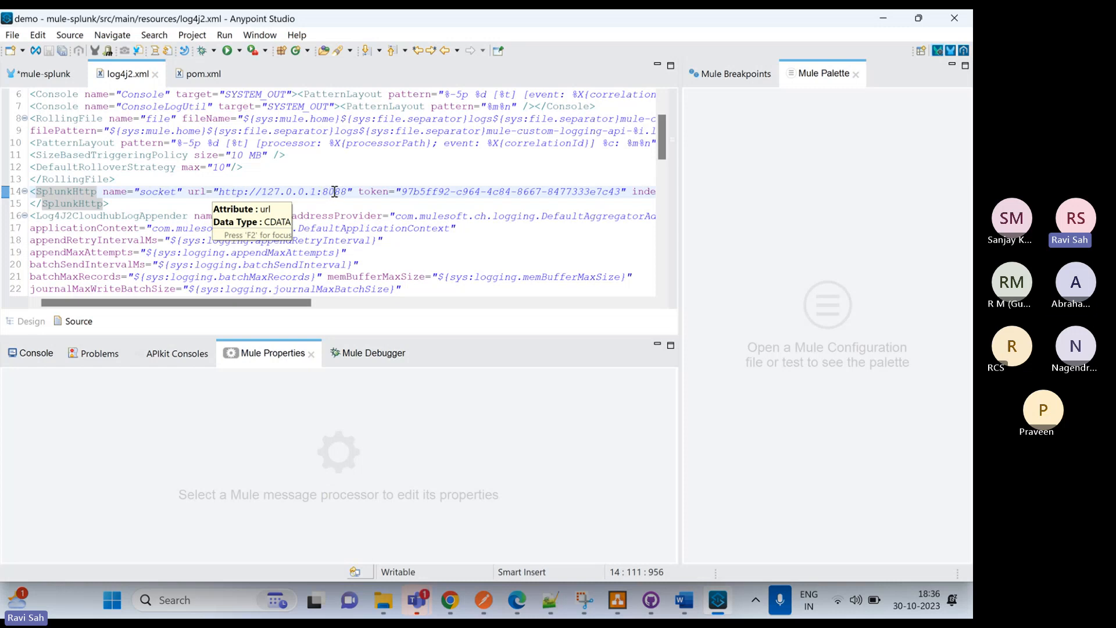
mouse_move(517, 600)
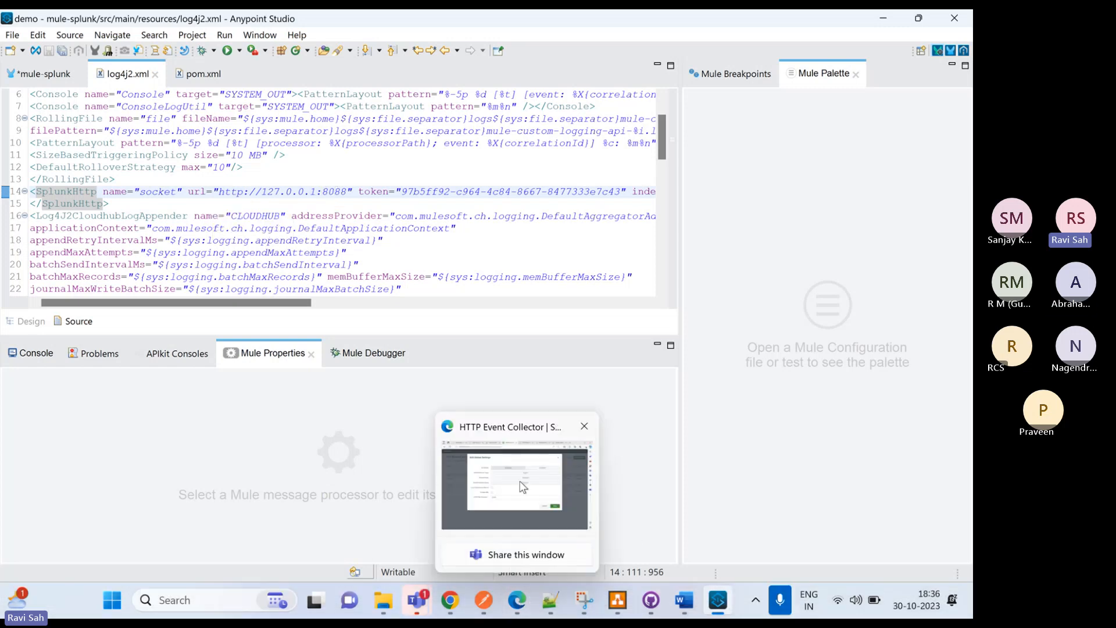
left_click(522, 486)
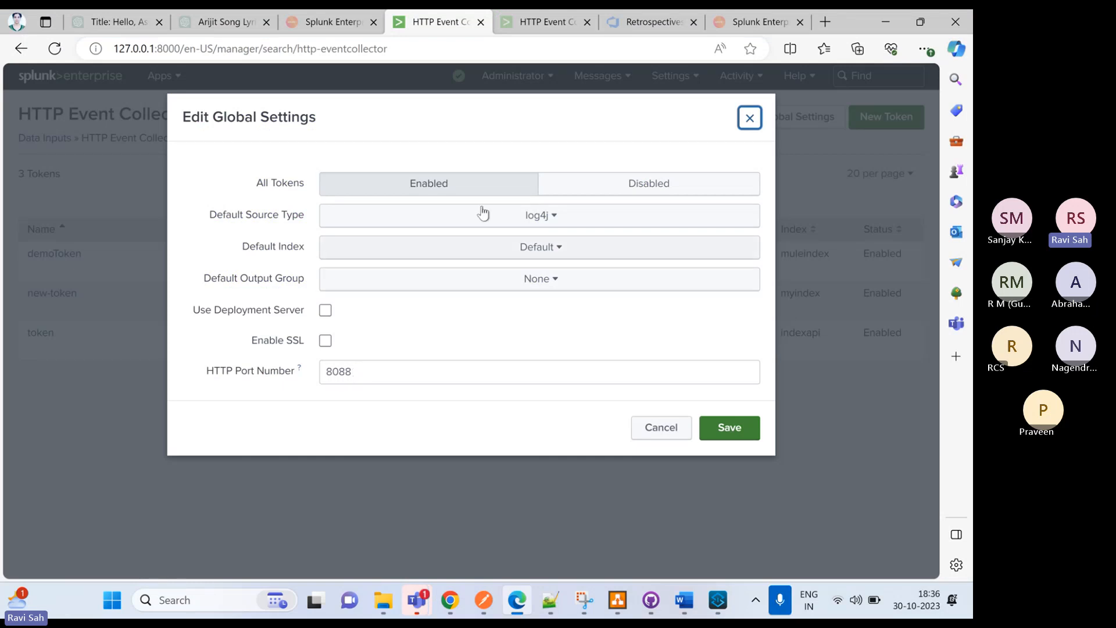
left_click(563, 168)
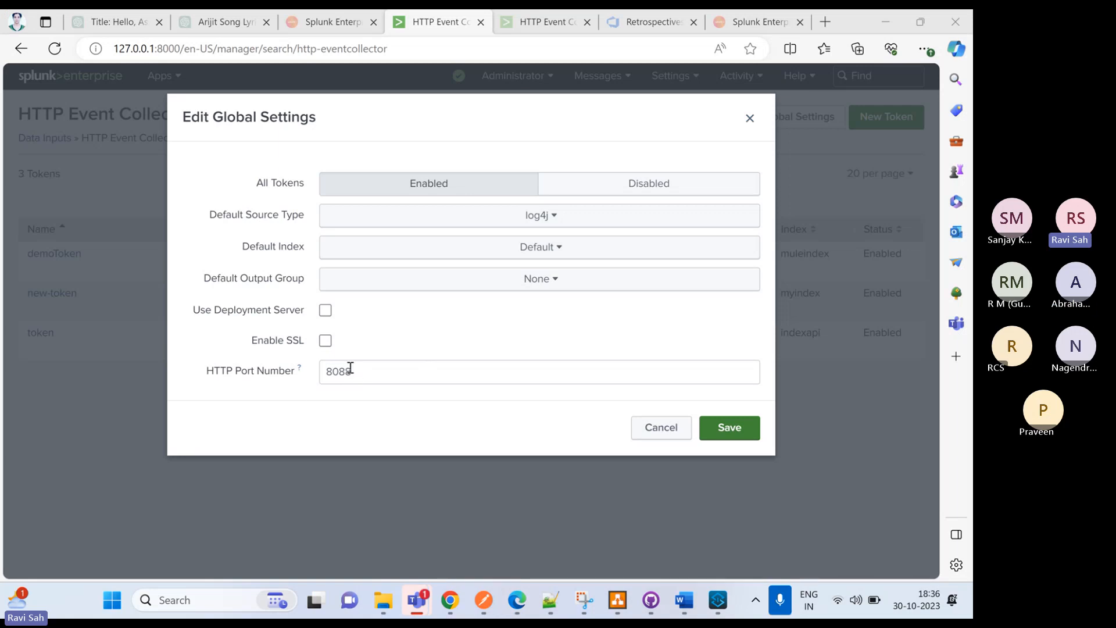
left_click(750, 118)
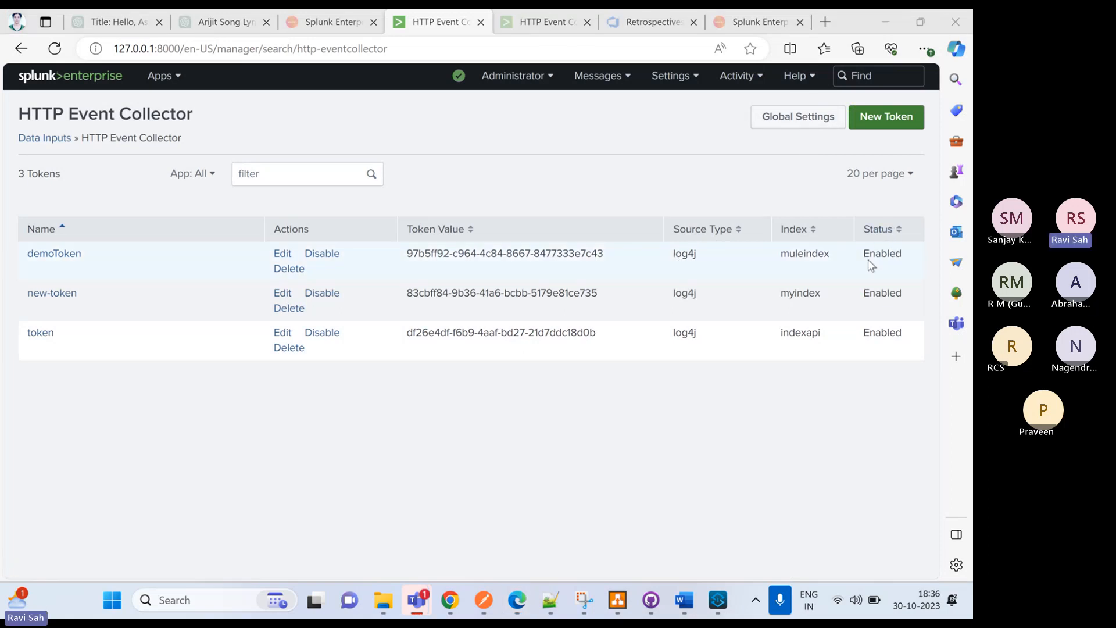
left_click(792, 119)
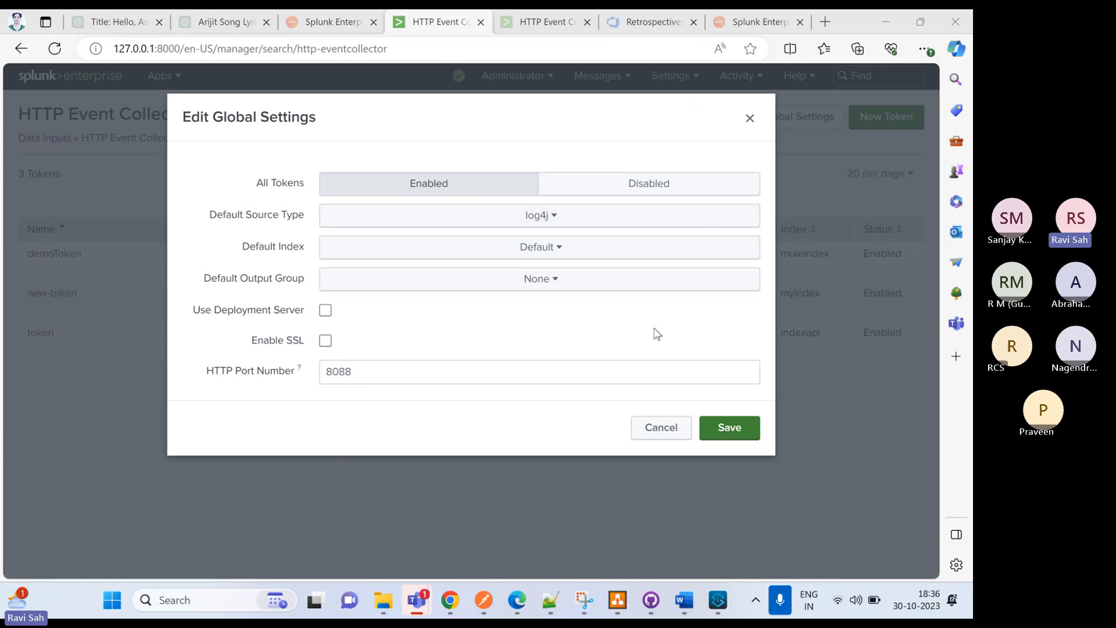
left_click(749, 119)
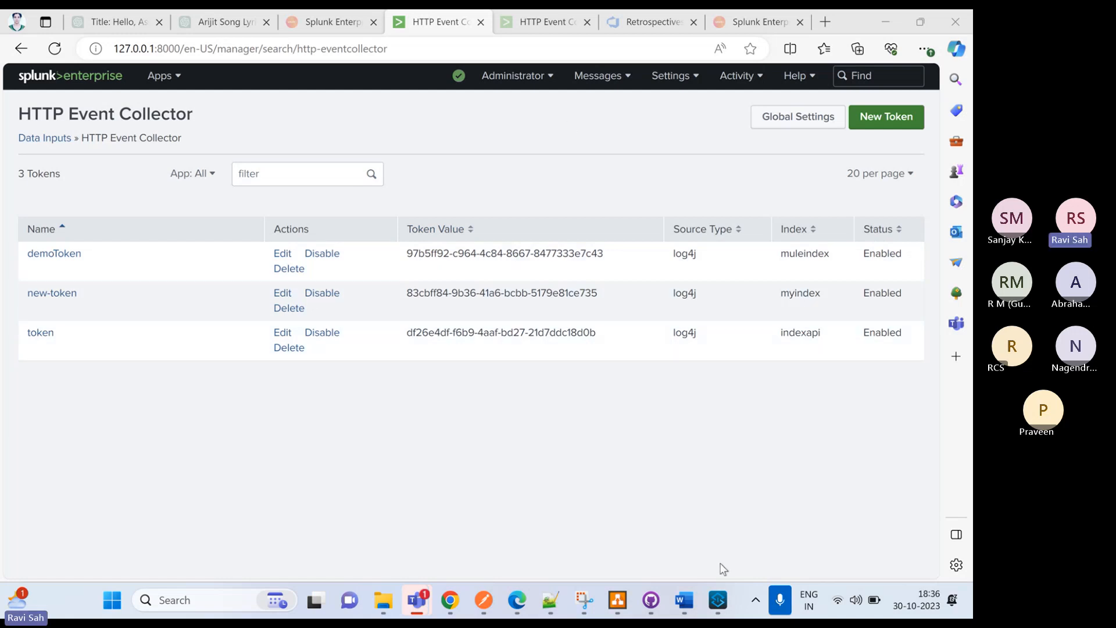
Return to the Word document and review step 4 on enabling the token and setting the port in global settings
mouse_move(684, 599)
left_click(691, 500)
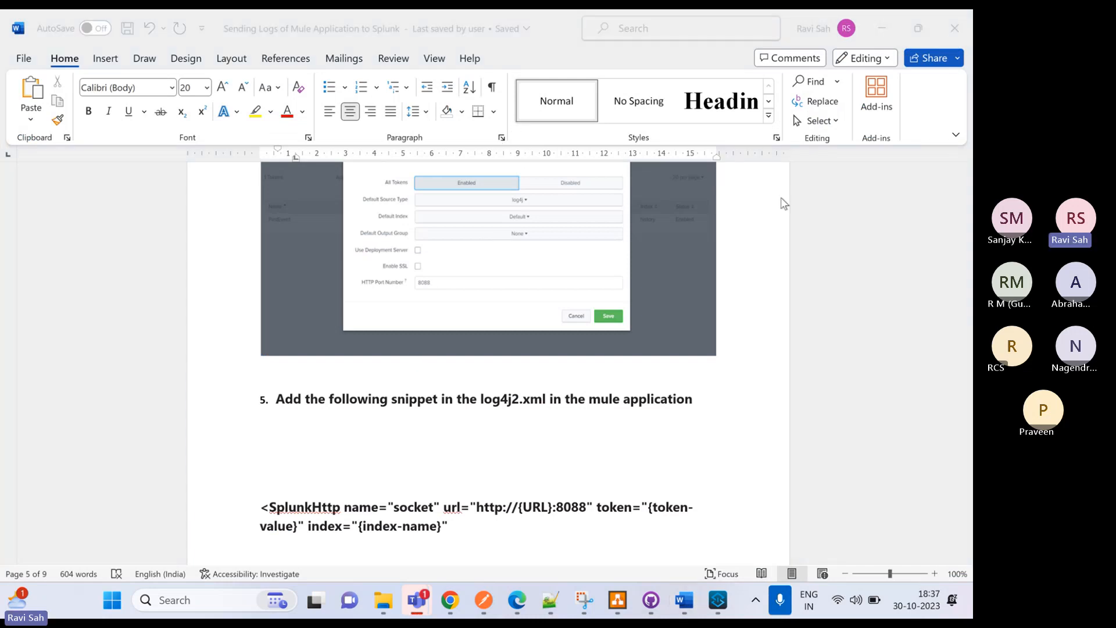
scroll(493, 327, "up", 3)
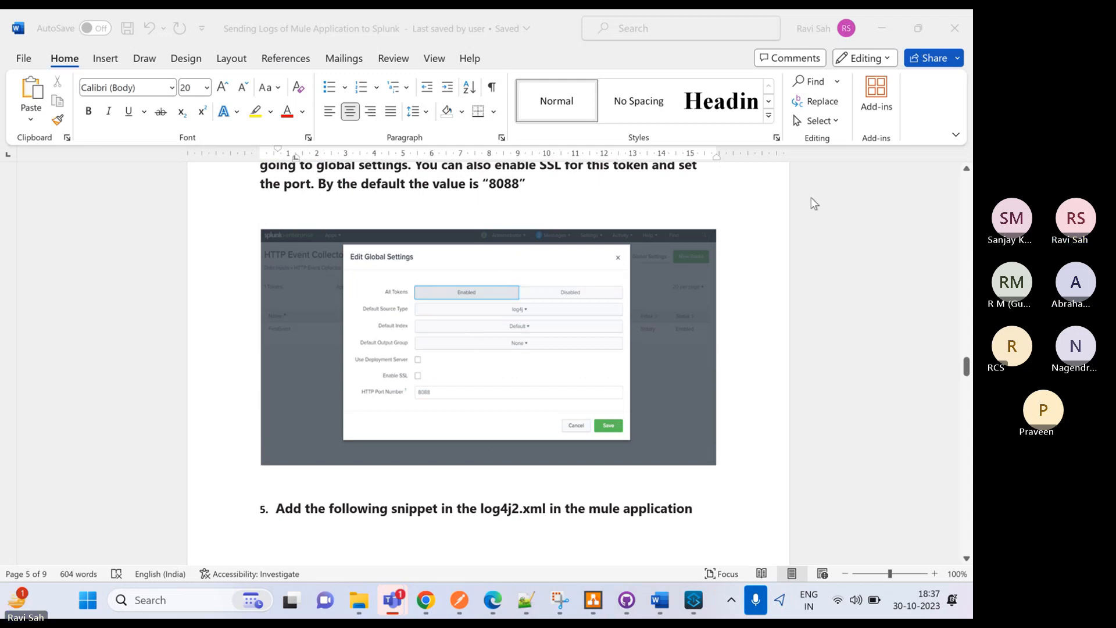
scroll(484, 379, "up", 3)
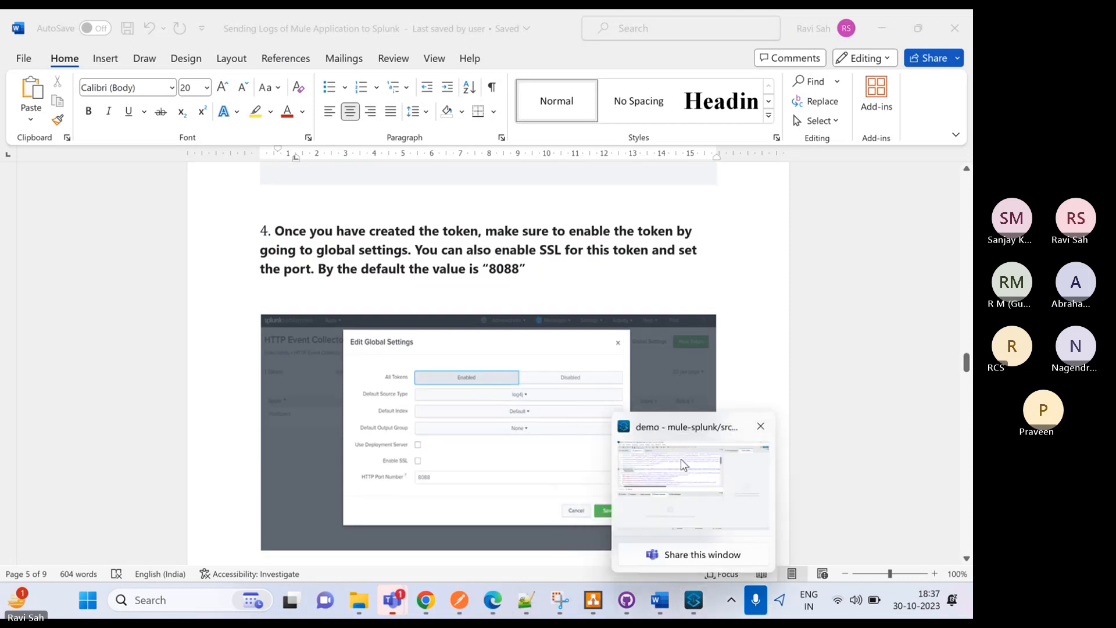
In Anypoint Studio, review the repository and Splunk and log4j dependencies in pom.xml, and the SplunkHttp appender in the maximized log4j2.xml
left_click(682, 459)
key("ctrl+Page_Down")
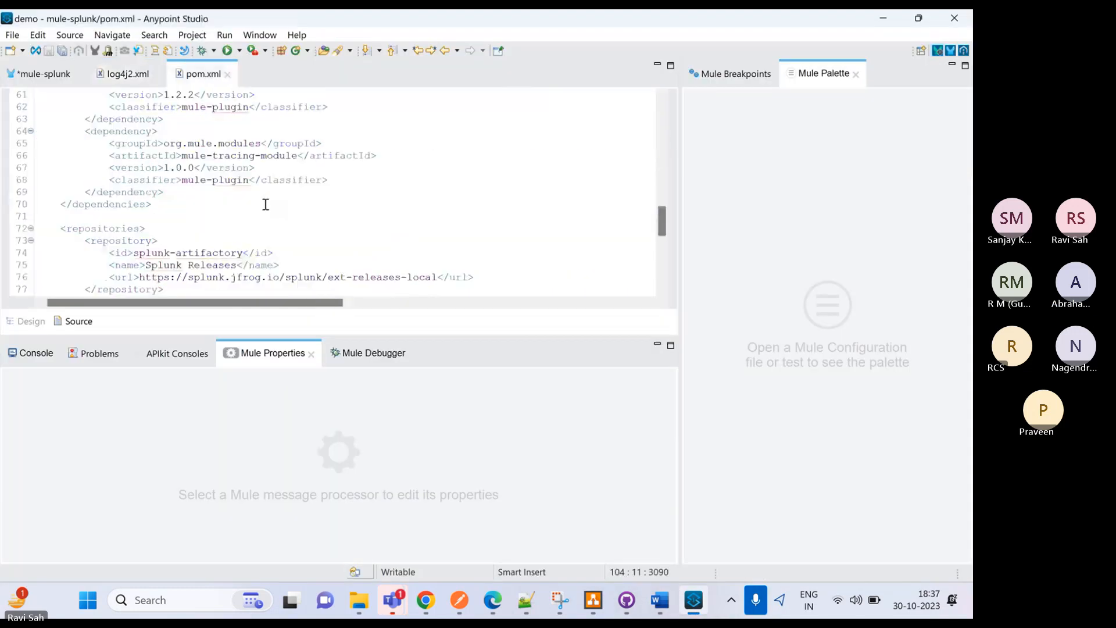
scroll(266, 204, "up", 3)
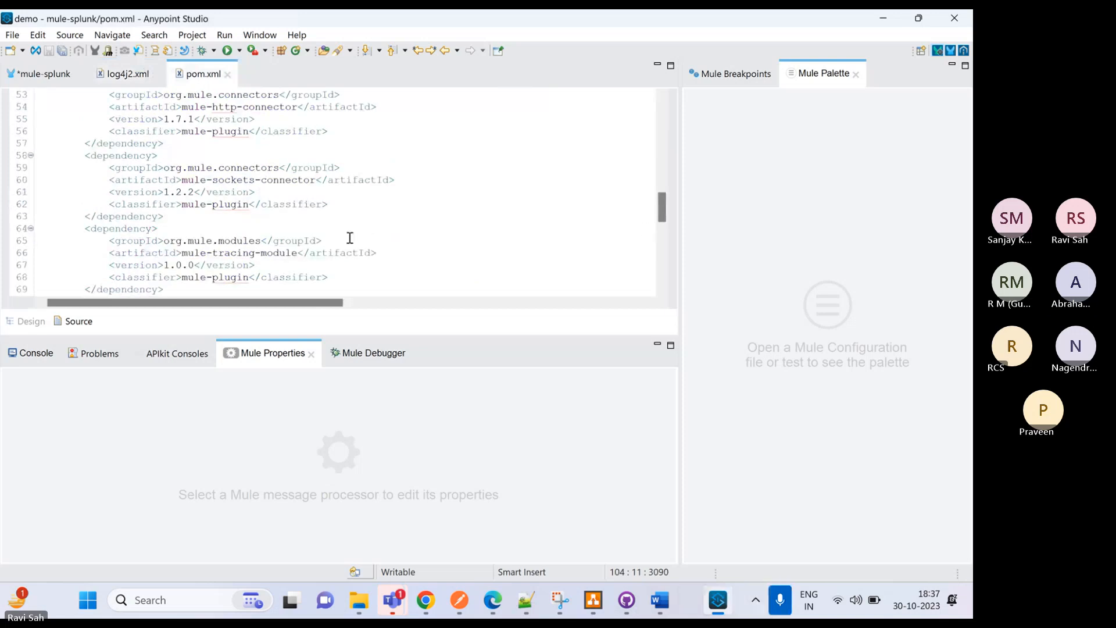
scroll(234, 156, "up", 7)
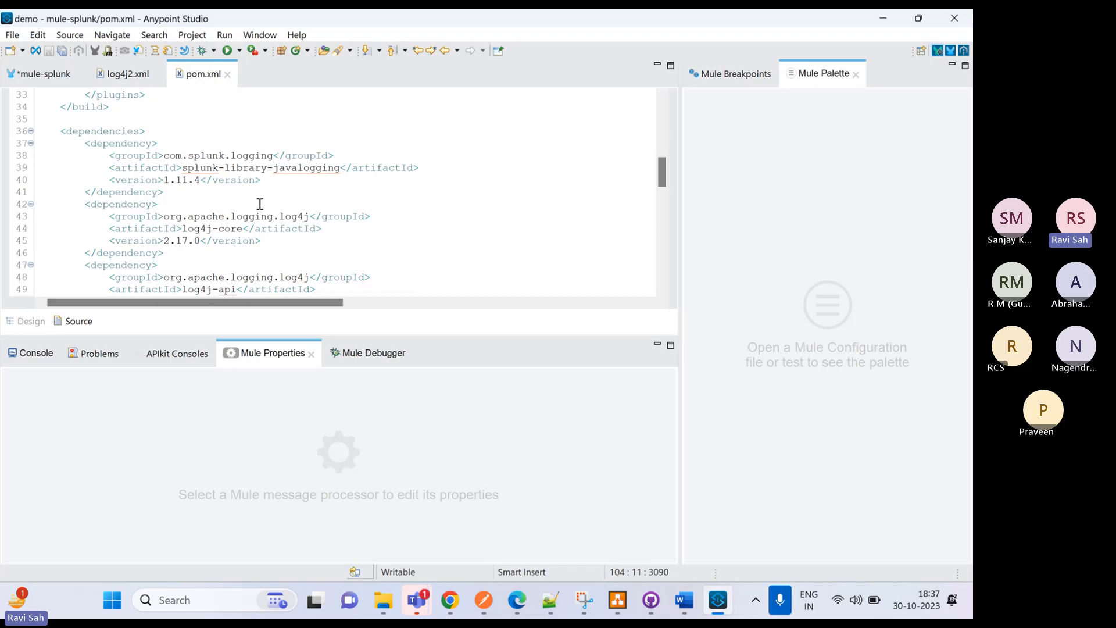
left_click(128, 74)
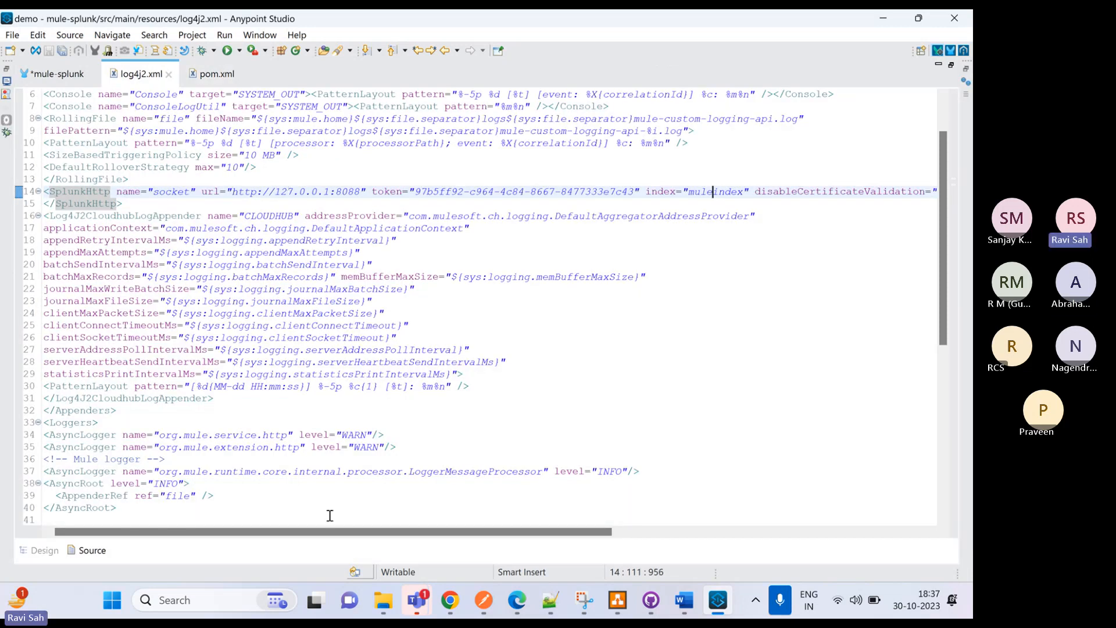
left_click_drag(339, 530, 243, 548)
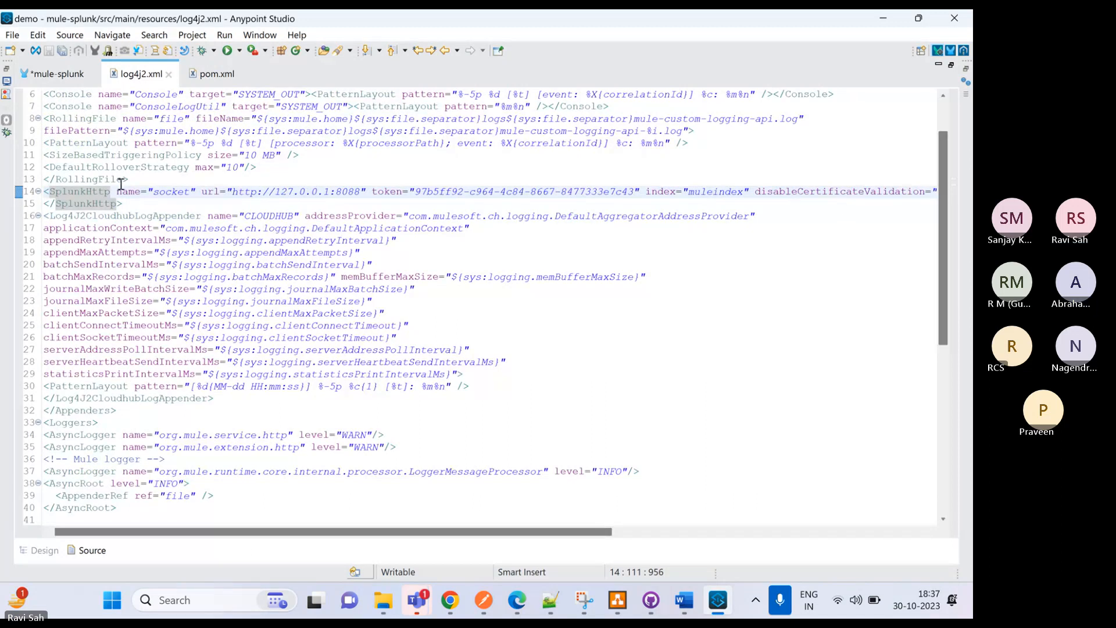
Save the mule-splunk flow and bring up the Transform Message script with its now() expression in the Mule Design perspective
left_click(58, 75)
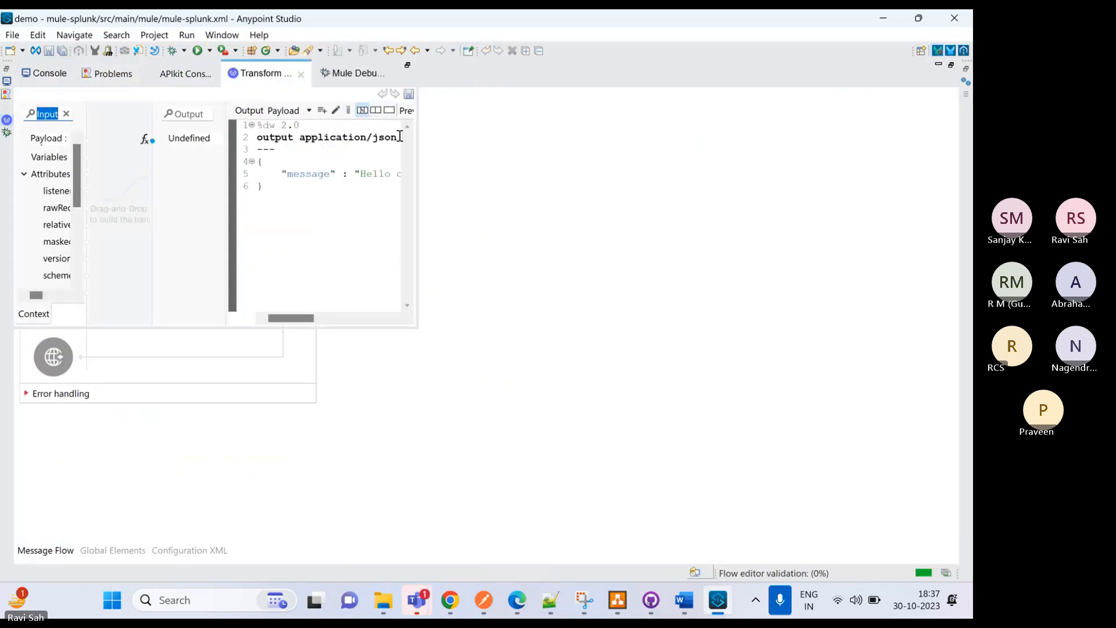
left_click(62, 52)
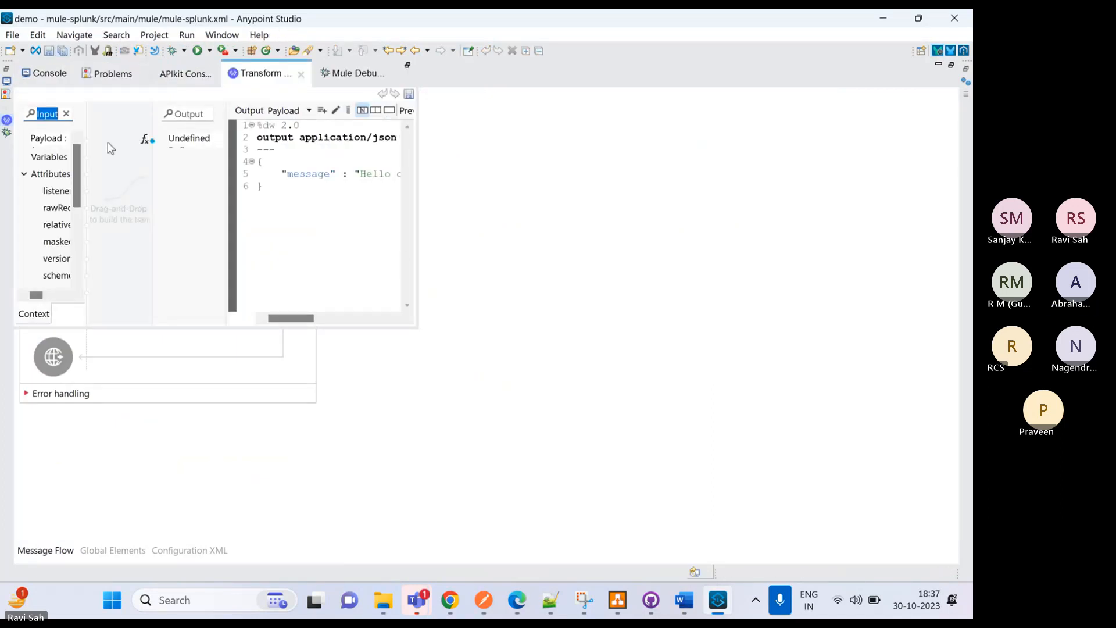
left_click(951, 51)
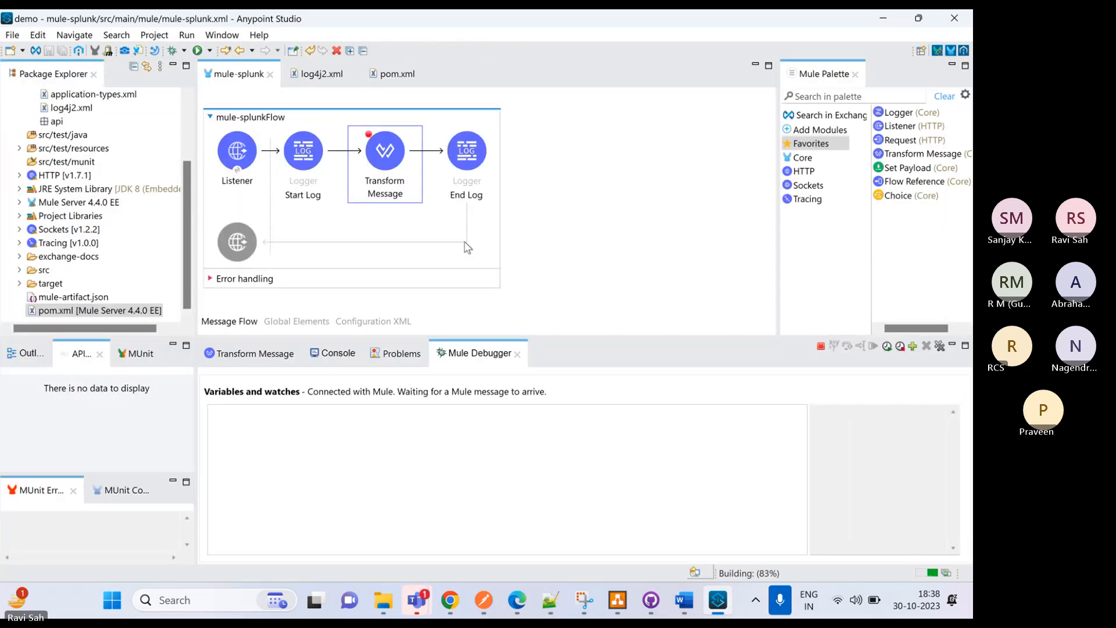
left_click(365, 174)
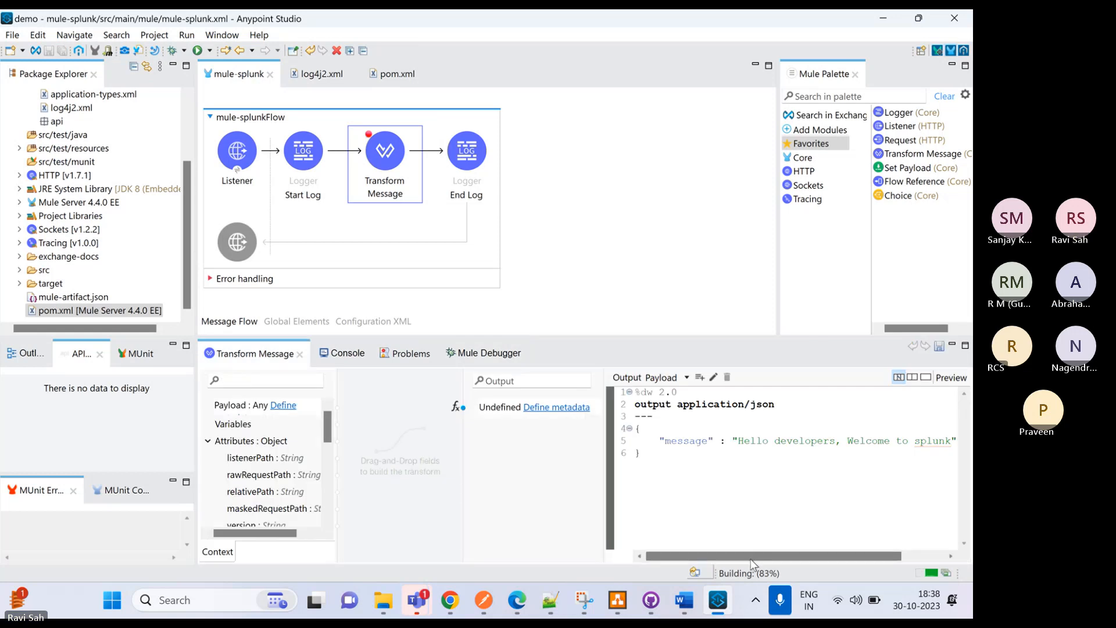
scroll(812, 505, "right", 3)
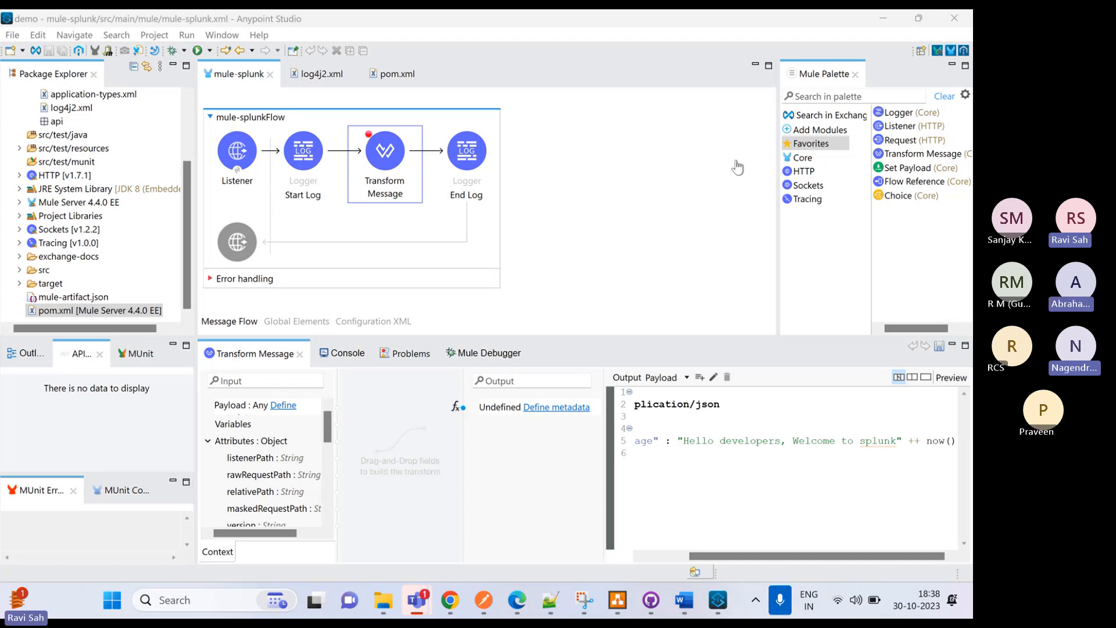
Switch to the Teams meeting window and stop sharing the screen
key("alt+Tab")
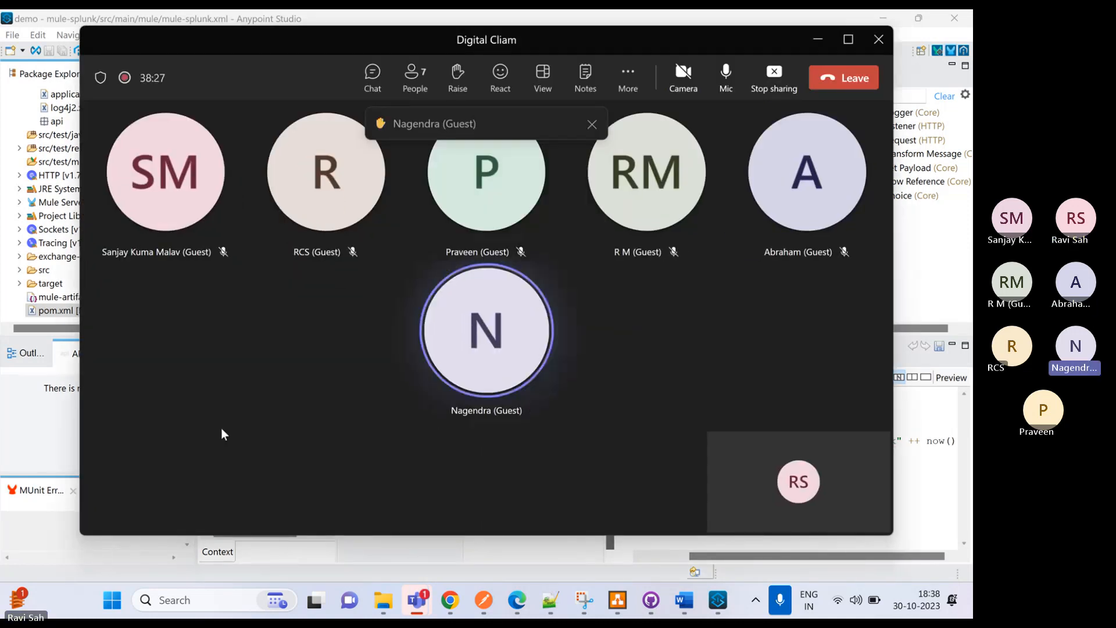
left_click(782, 75)
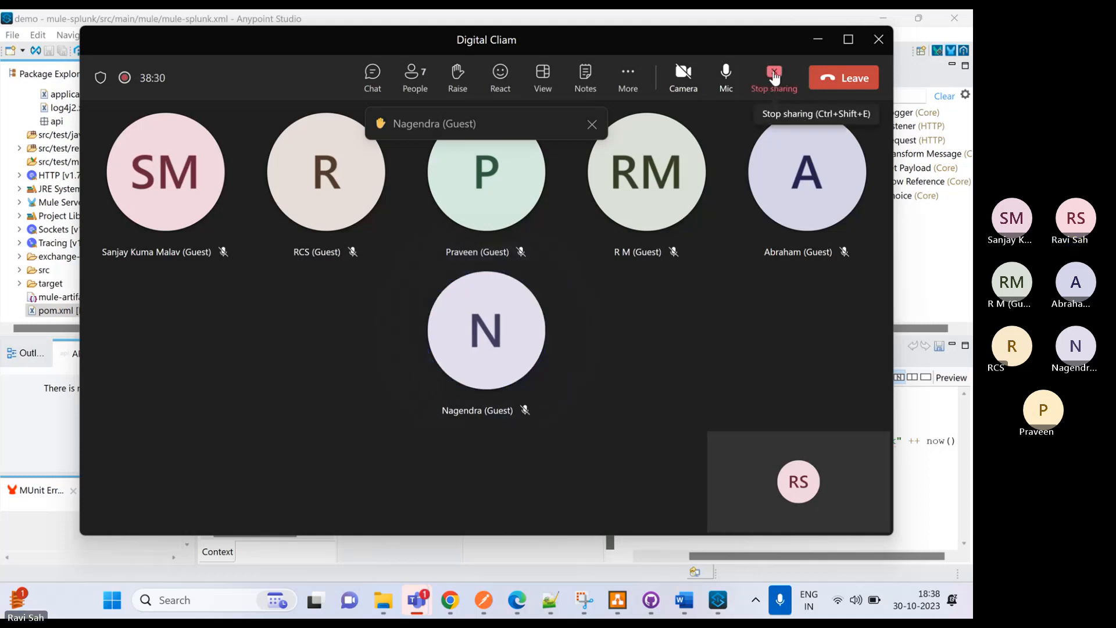